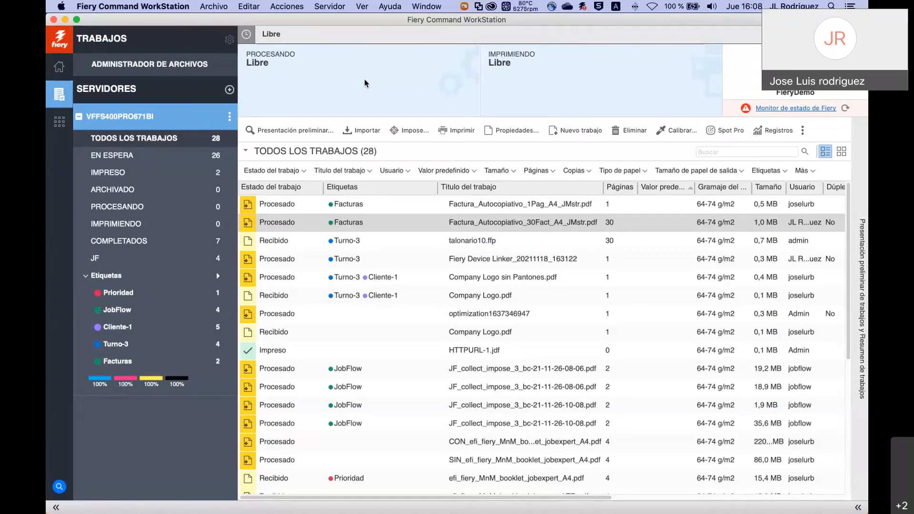
Launch Fiery Software Manager from the Aplicaciones > Fiery folder in the Dock.
mouse_move(783, 495)
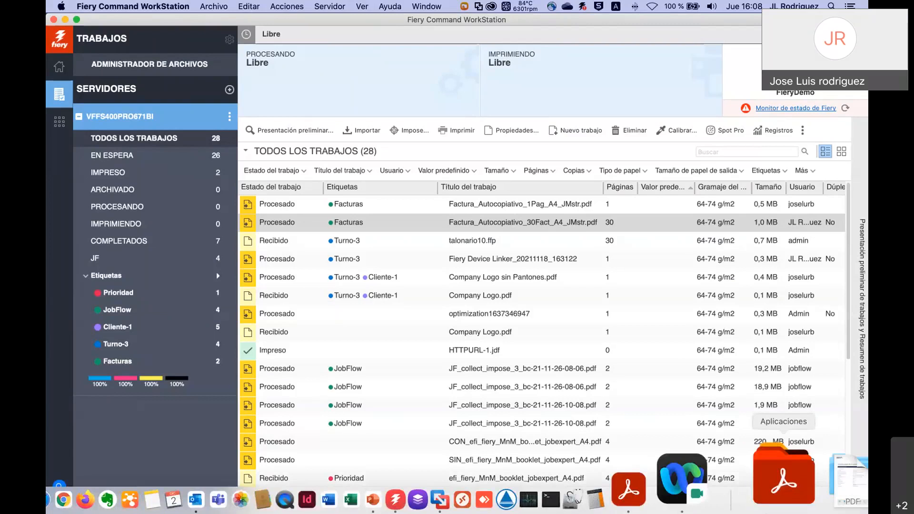
click(772, 489)
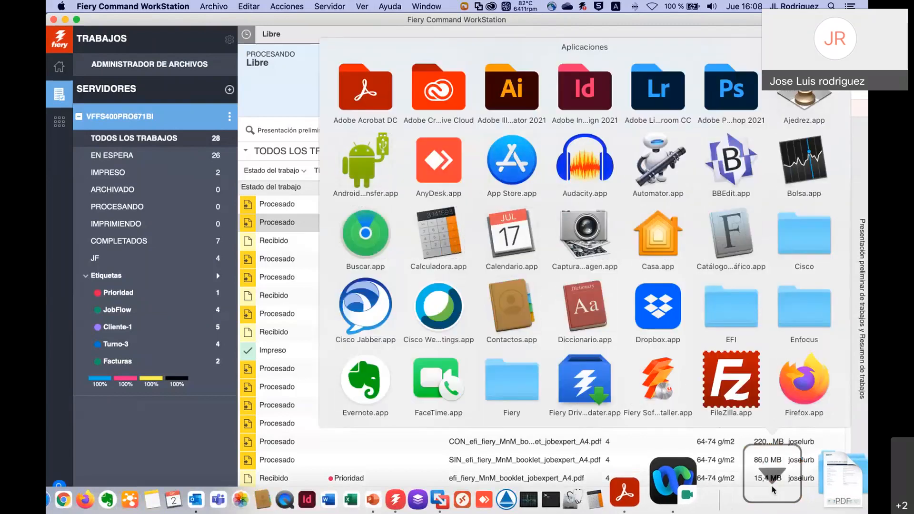
click(519, 386)
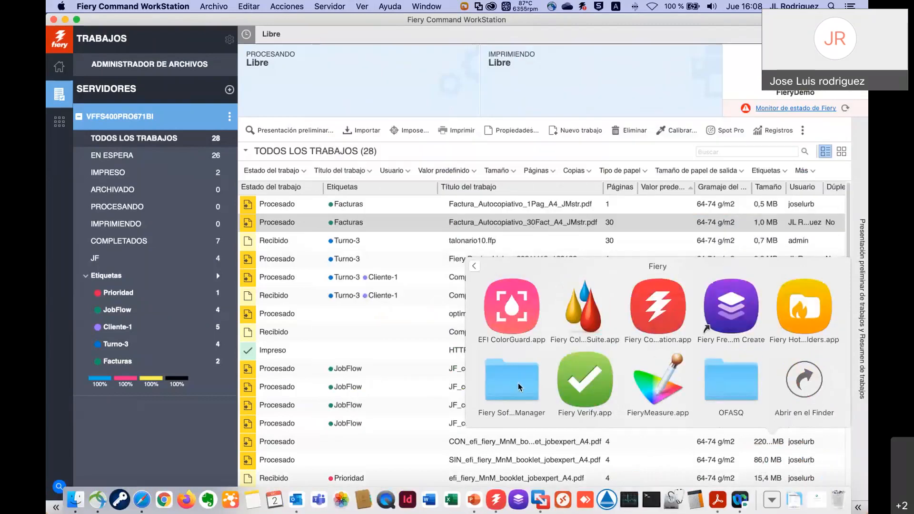
click(518, 389)
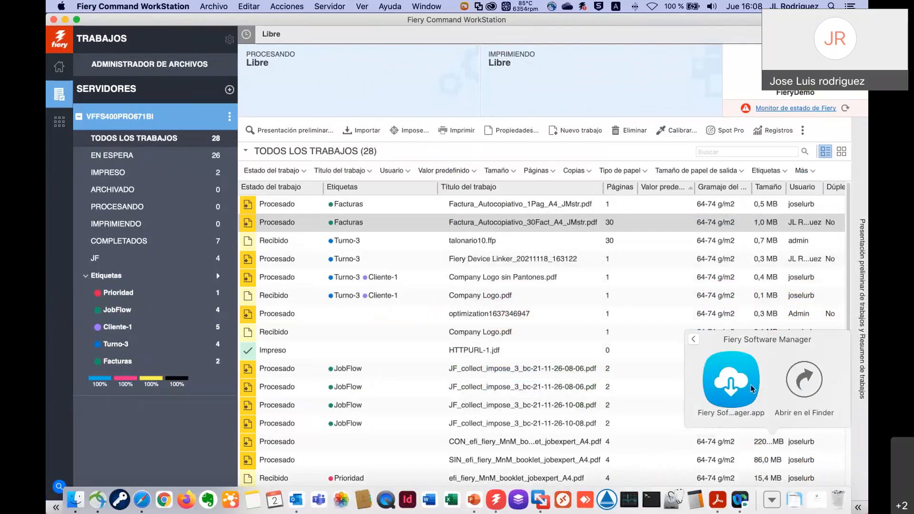
click(750, 388)
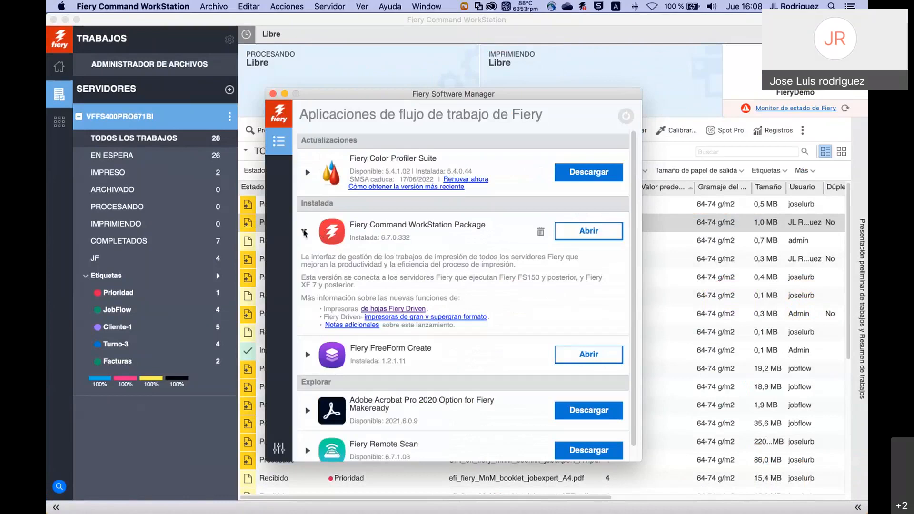
Review the Command WorkStation Package 6.7.0.332 details and follow the Fiery Driven sheet printers link.
click(305, 232)
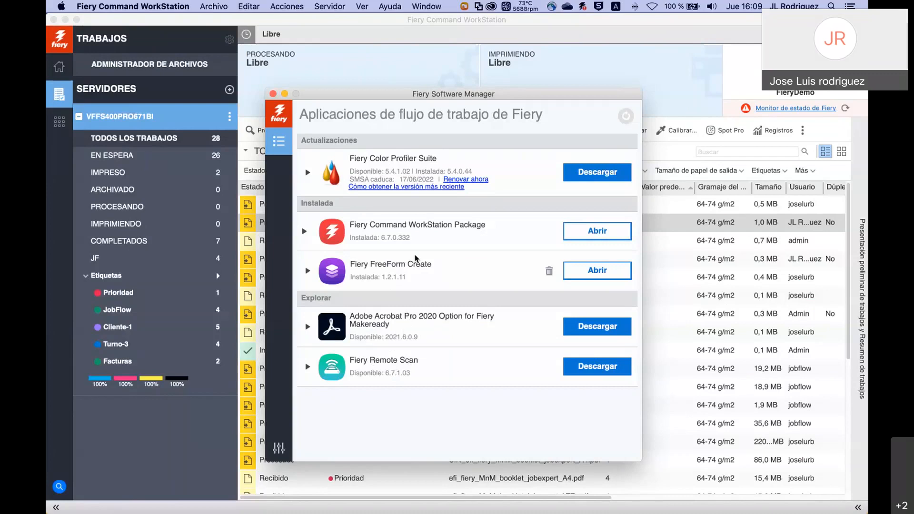
click(306, 231)
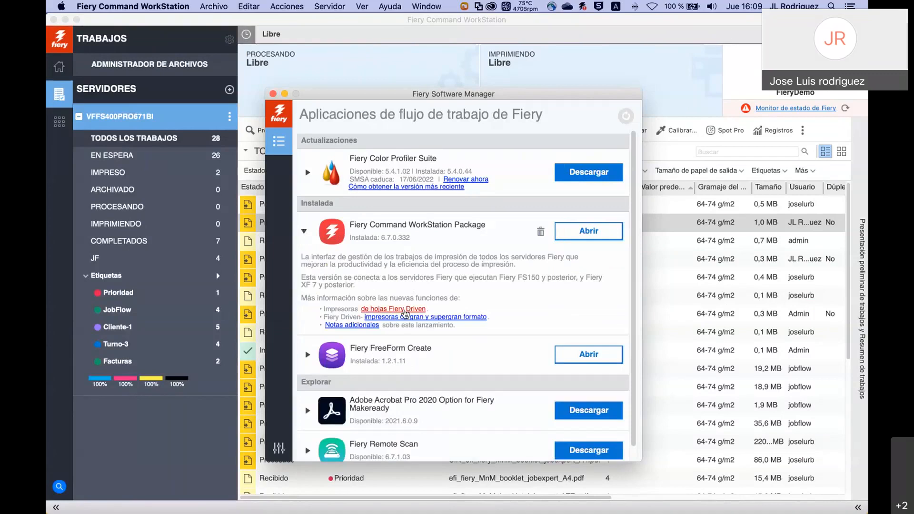
click(406, 314)
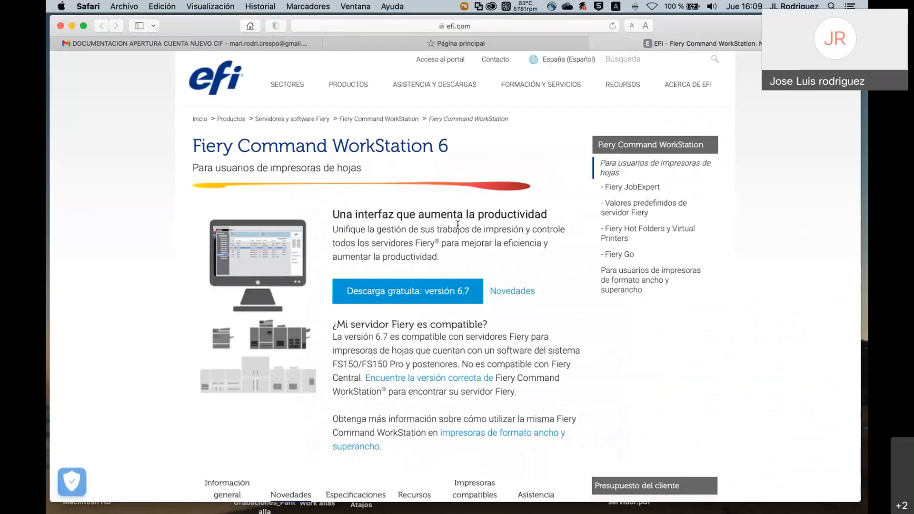
Scroll through the Novedades section of the efi.com Command WorkStation 6 page.
scroll(459, 224, down, 5)
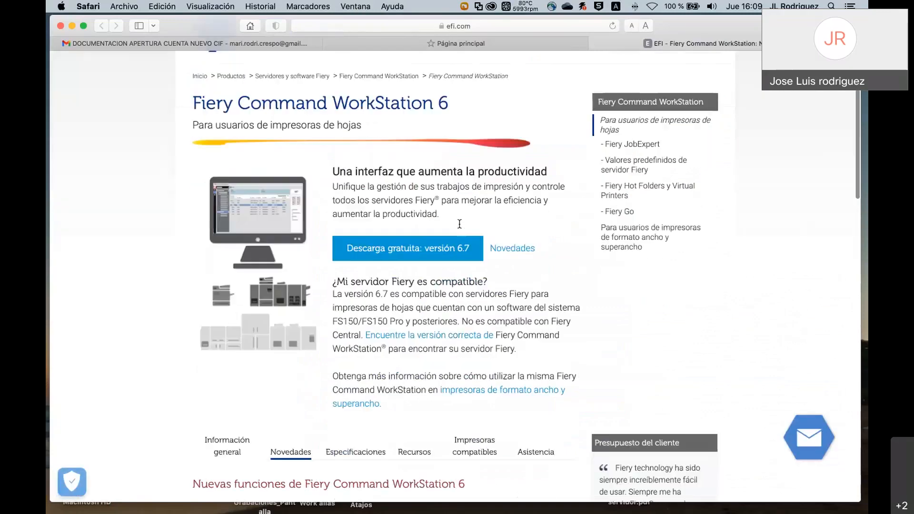
scroll(460, 229, down, 4)
scroll(460, 228, down, 2)
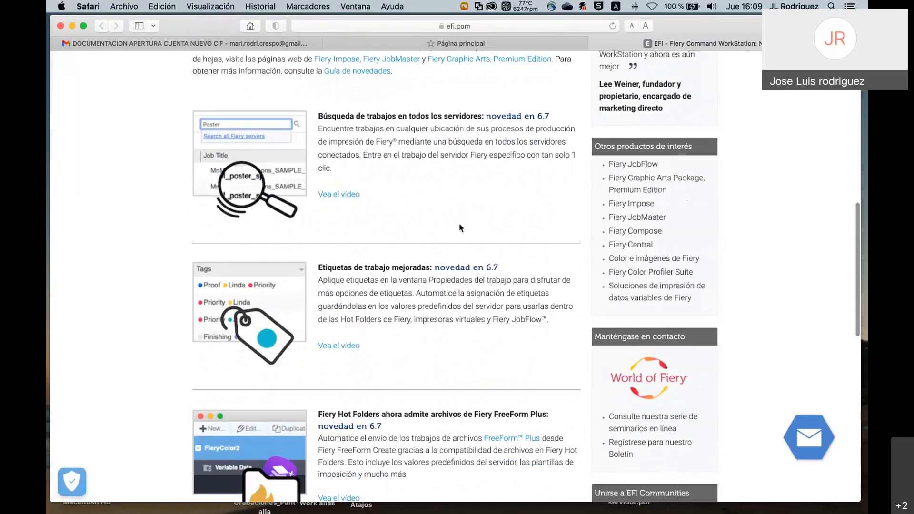
scroll(460, 227, down, 4)
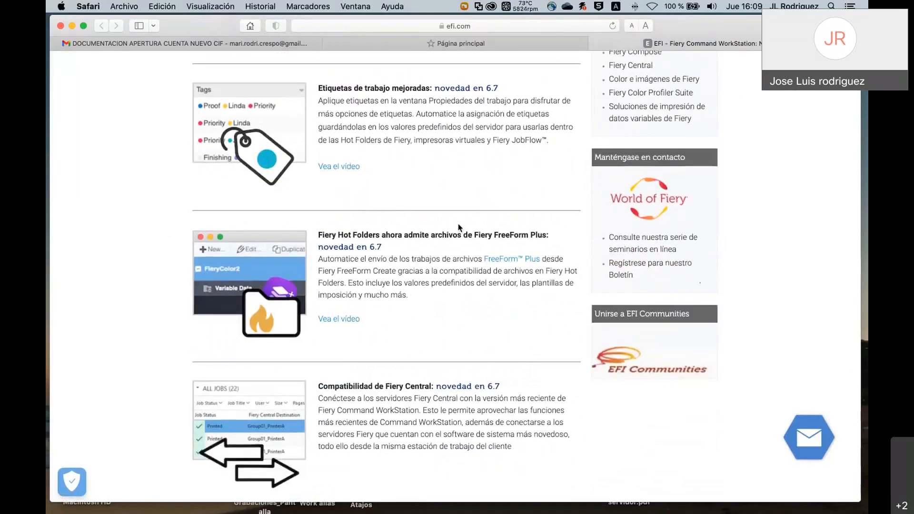
scroll(460, 227, down, 3)
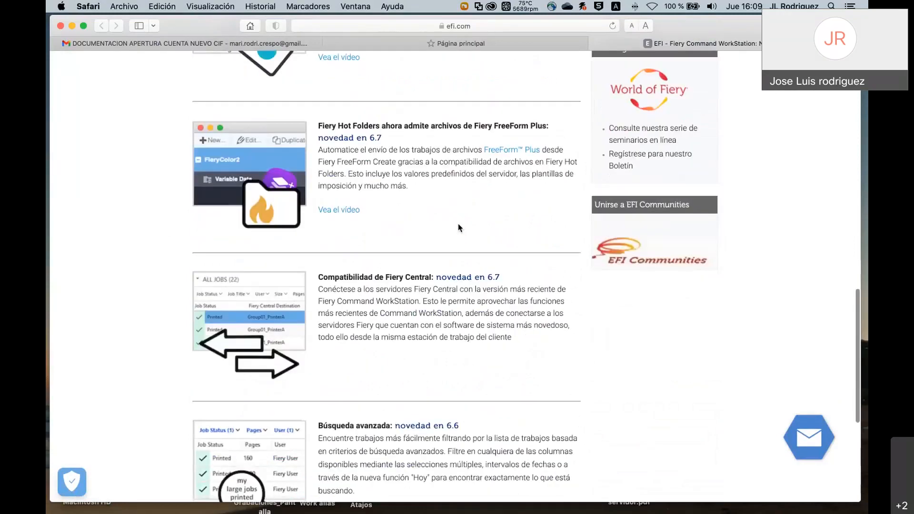
scroll(460, 227, down, 7)
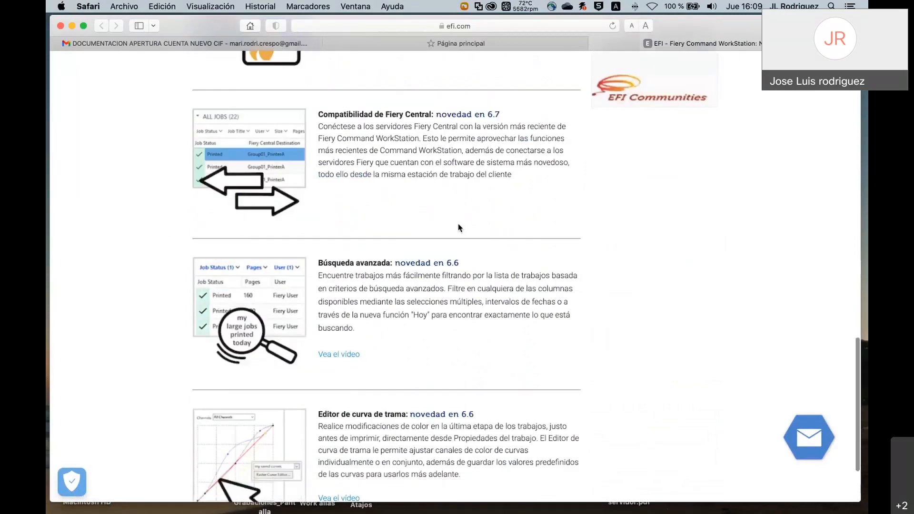
Show the Especificaciones with the 6.7 requirements: 64-bit, macOS 10.14–12, 4 GB RAM, 7 GB disk.
scroll(461, 227, up, 12)
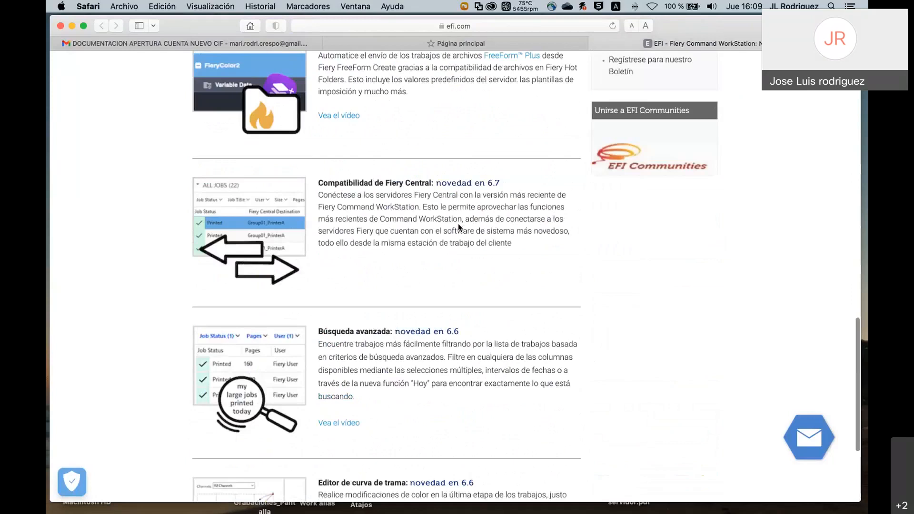
scroll(460, 228, up, 10)
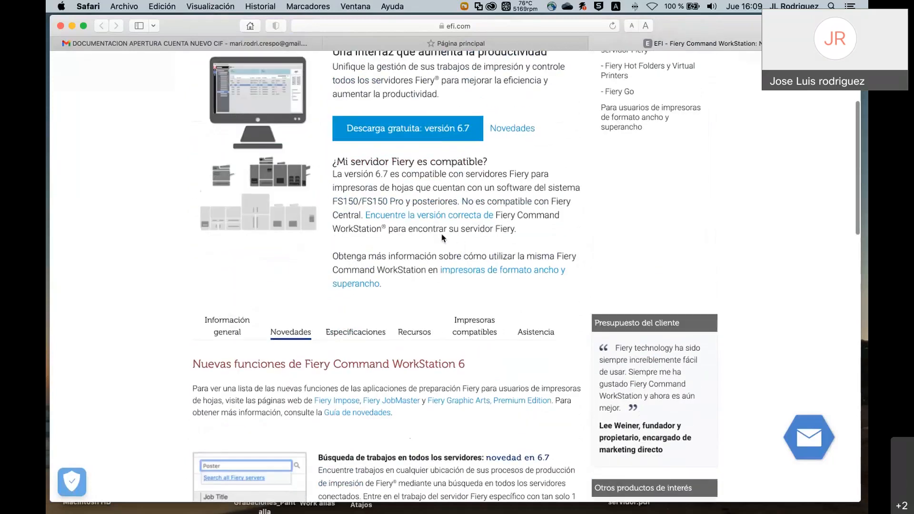
scroll(442, 238, down, 2)
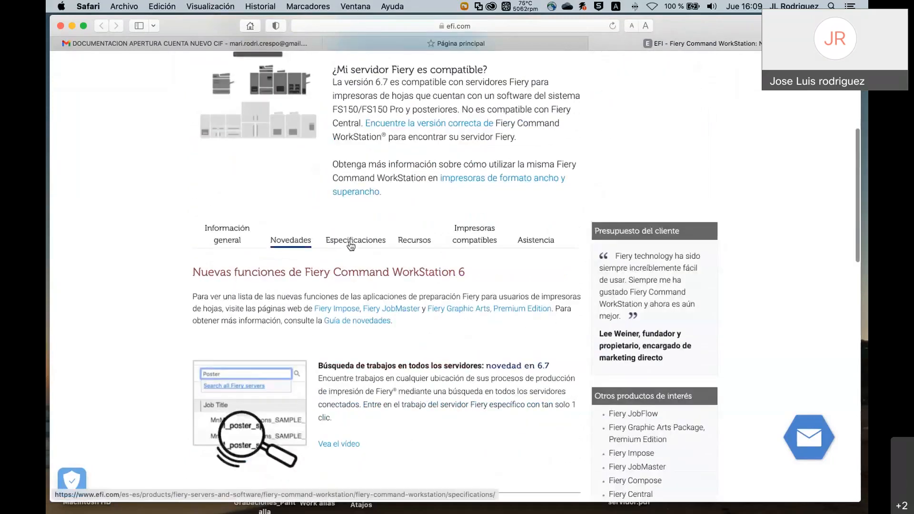
click(351, 244)
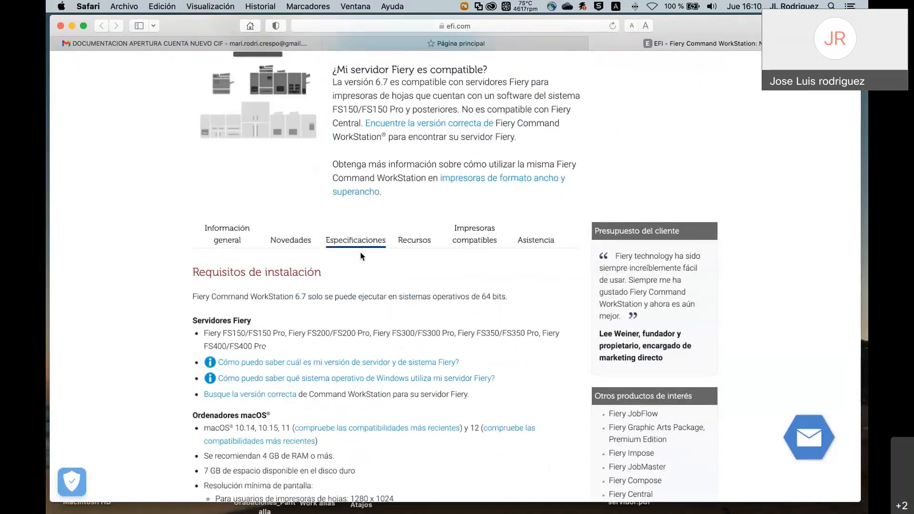
key(super+Tab)
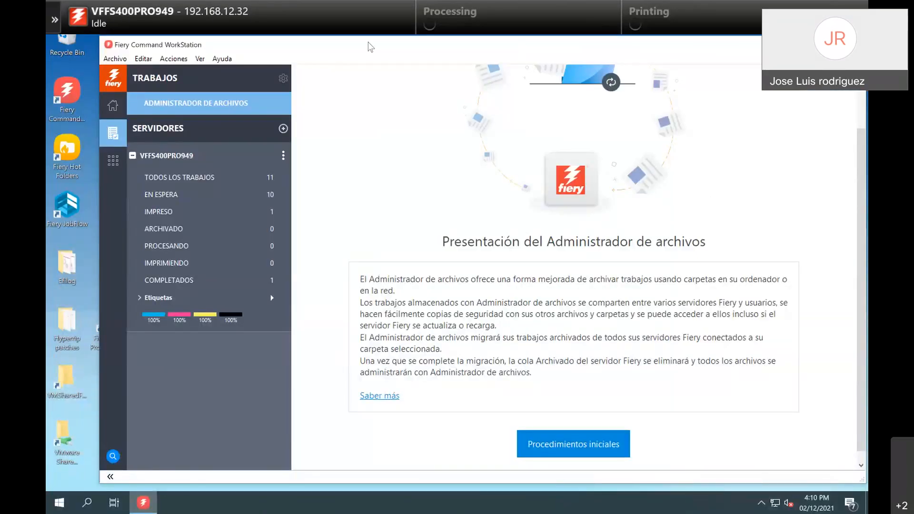
On Windows, launch Fiery Software Manager from Start > Fiery and approve the User Account Control prompt.
drag(371, 46, 342, 45)
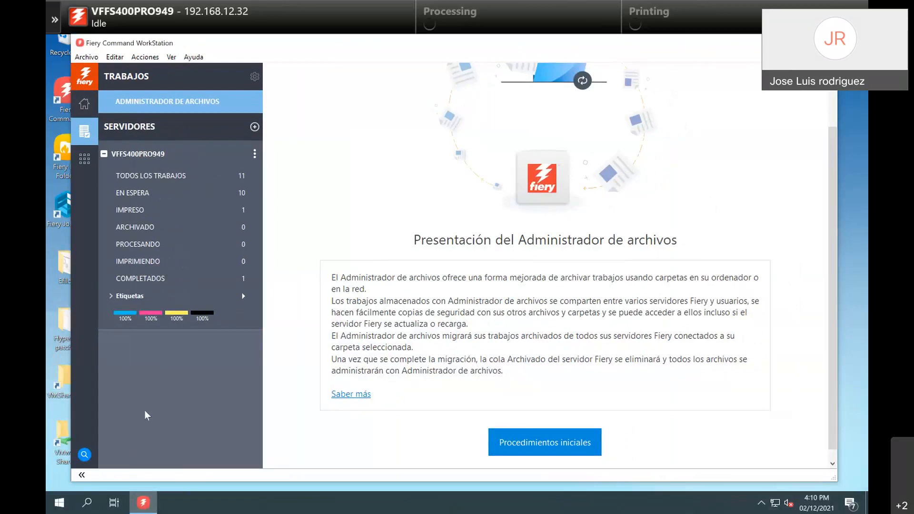
click(60, 504)
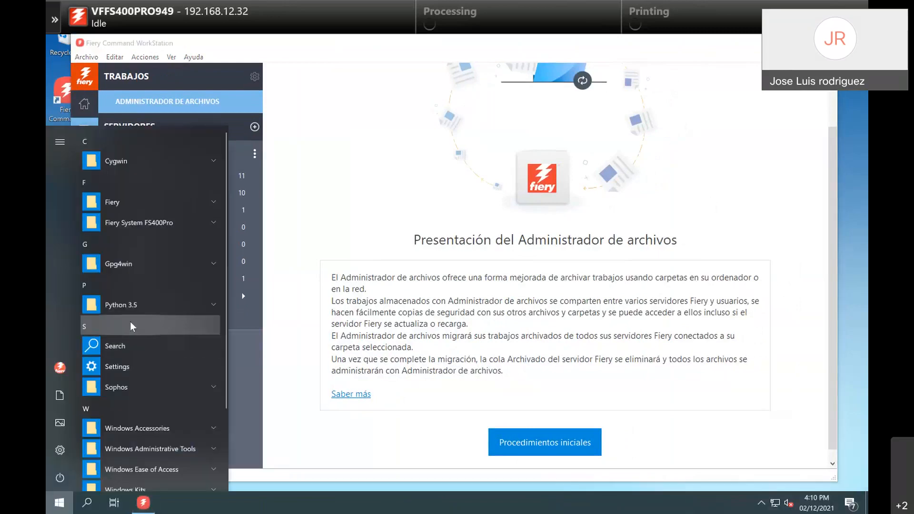
click(139, 201)
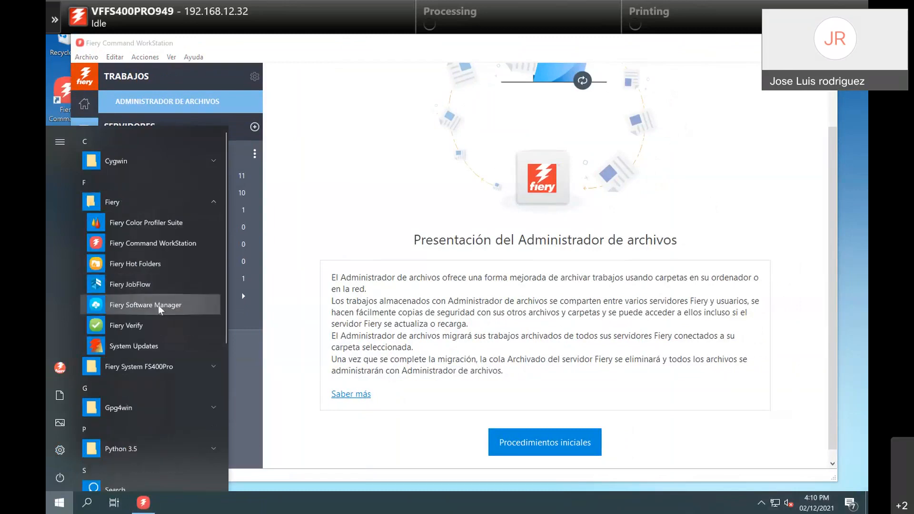
click(159, 306)
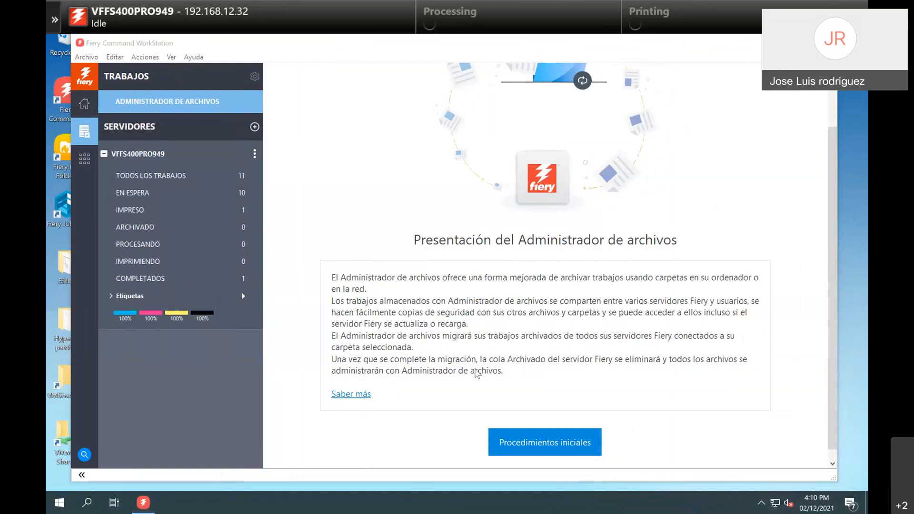
click(761, 502)
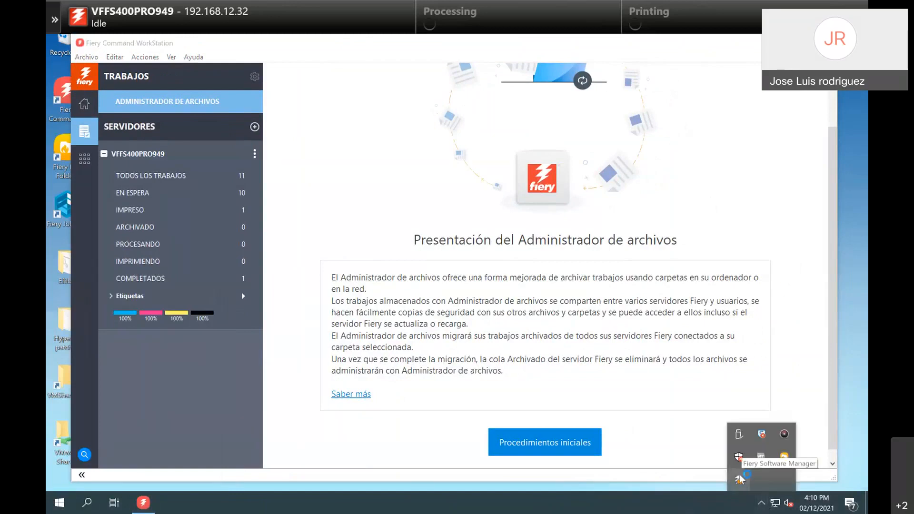
click(740, 481)
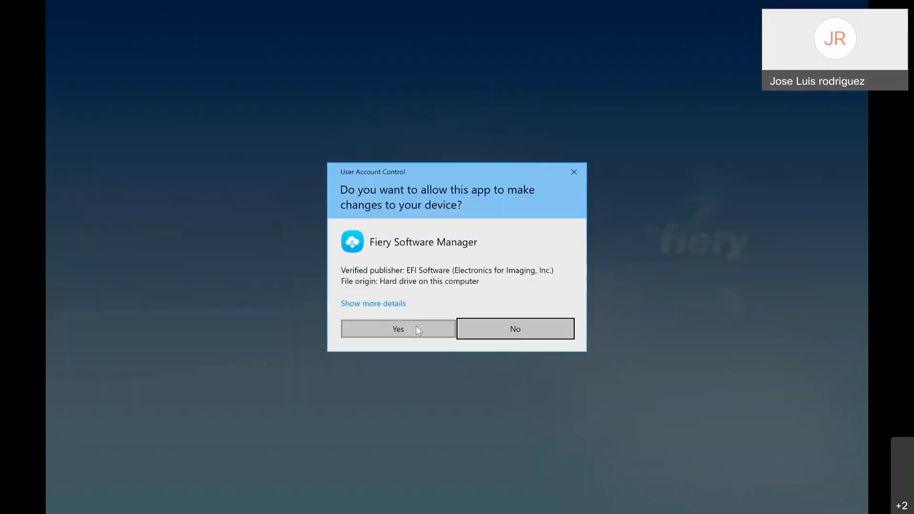
click(418, 329)
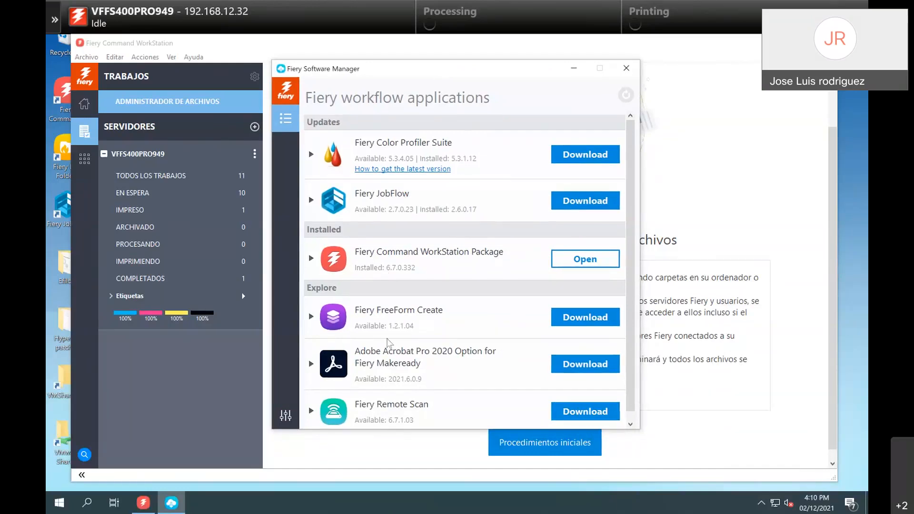
scroll(406, 236, down, 1)
scroll(406, 236, up, 1)
Enable 'Show additional features' in Software Manager preferences and return to the applications list.
mouse_move(509, 221)
mouse_move(439, 273)
click(286, 418)
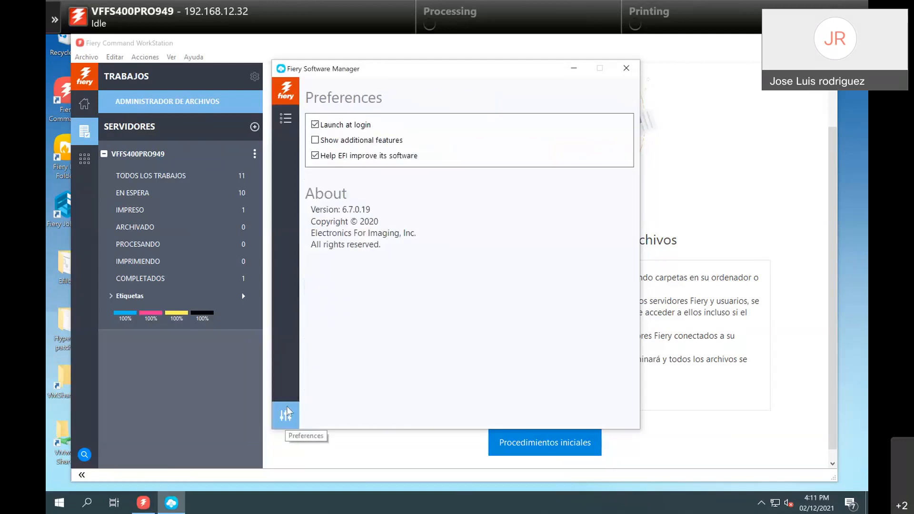
click(315, 141)
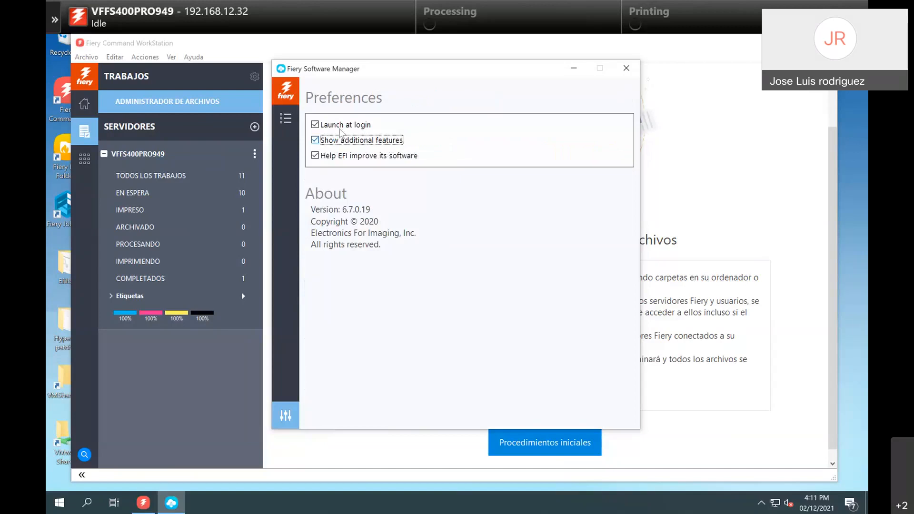
click(286, 118)
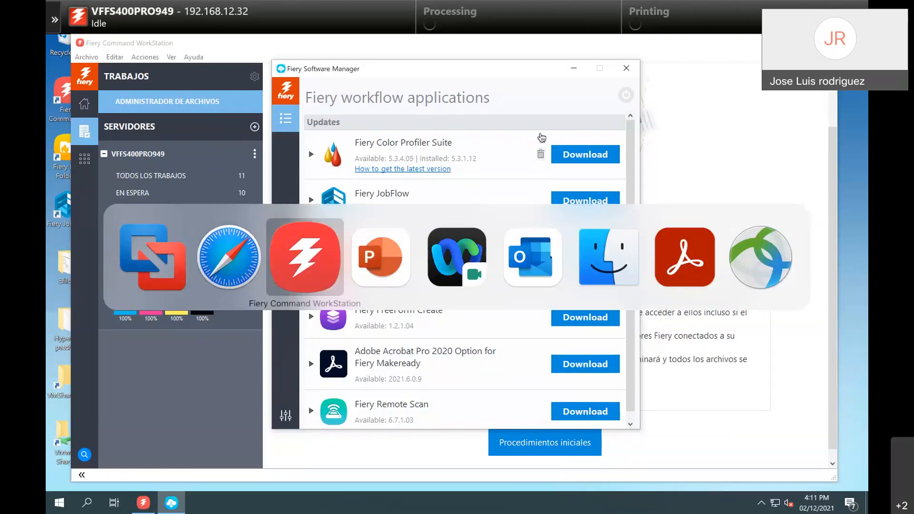
On the Mac Command WorkStation, open Ayuda > Novedades to see the version 6.7 features.
key(super+Tab)
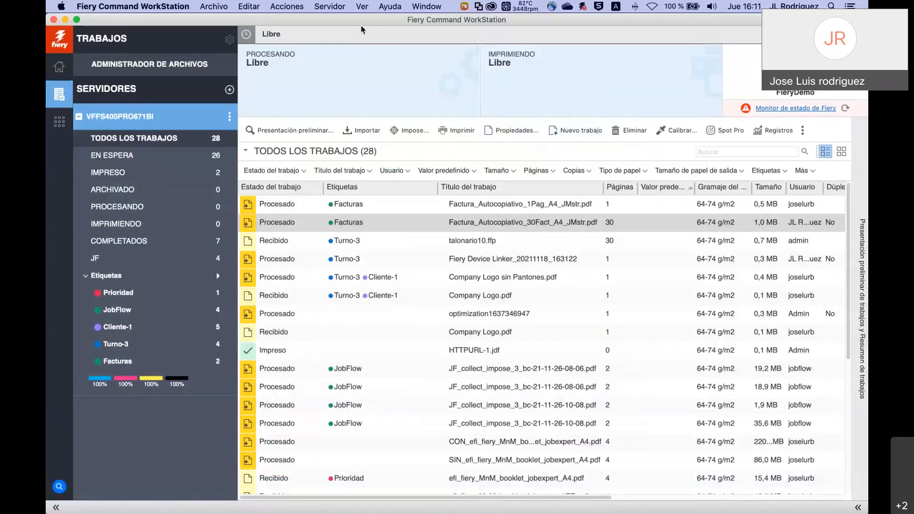
click(398, 7)
click(444, 70)
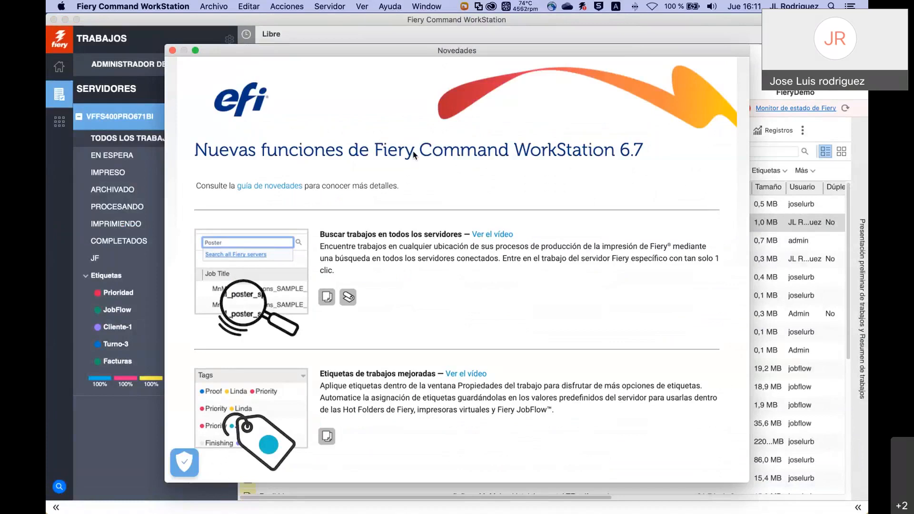
Scroll the Novedades window and open the full 'guía de novedades' guide on efi.com.
click(394, 9)
click(341, 151)
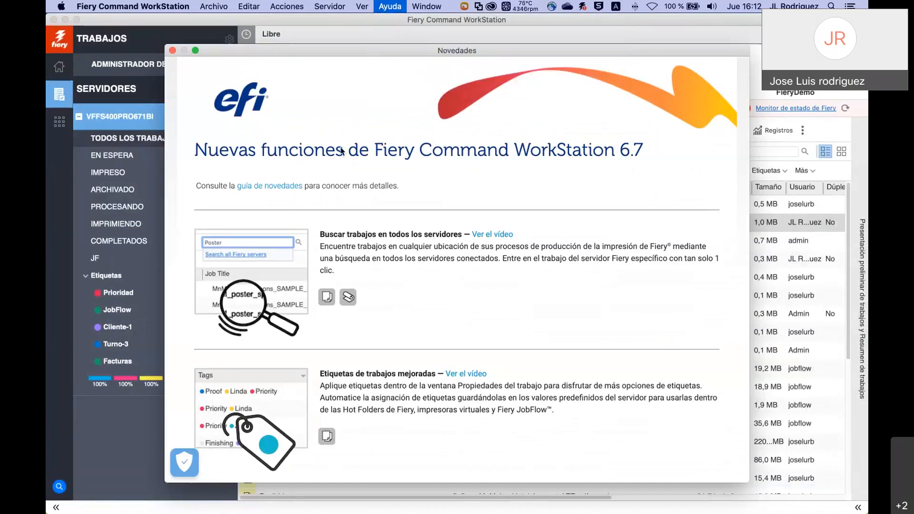
scroll(438, 281, down, 5)
scroll(439, 281, down, 7)
scroll(439, 281, down, 11)
scroll(438, 277, down, 7)
scroll(438, 281, up, 20)
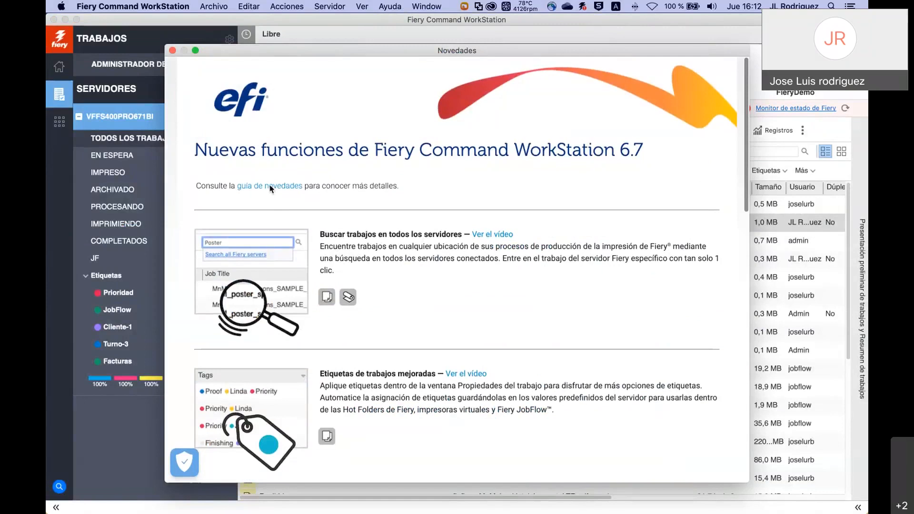
click(270, 188)
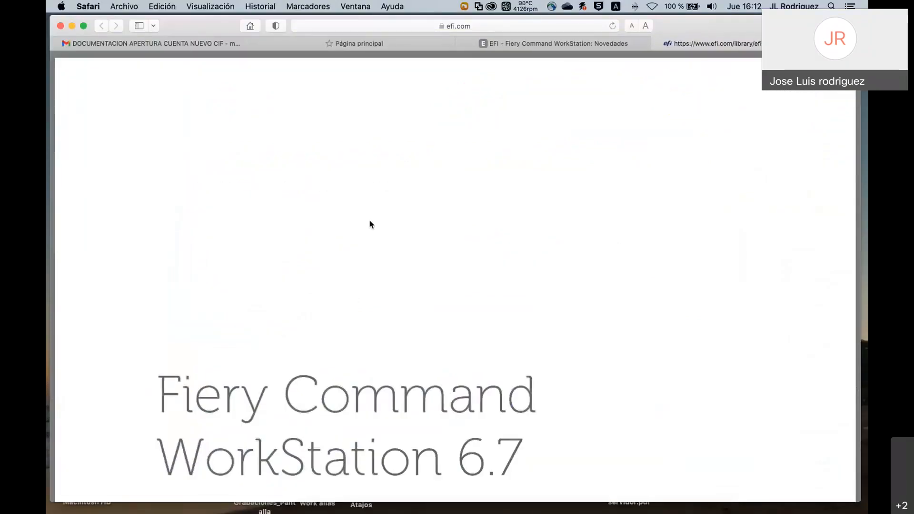
Page through the July 2021 6.7 new-features guide to its end, then return to Command WorkStation.
scroll(370, 223, down, 3)
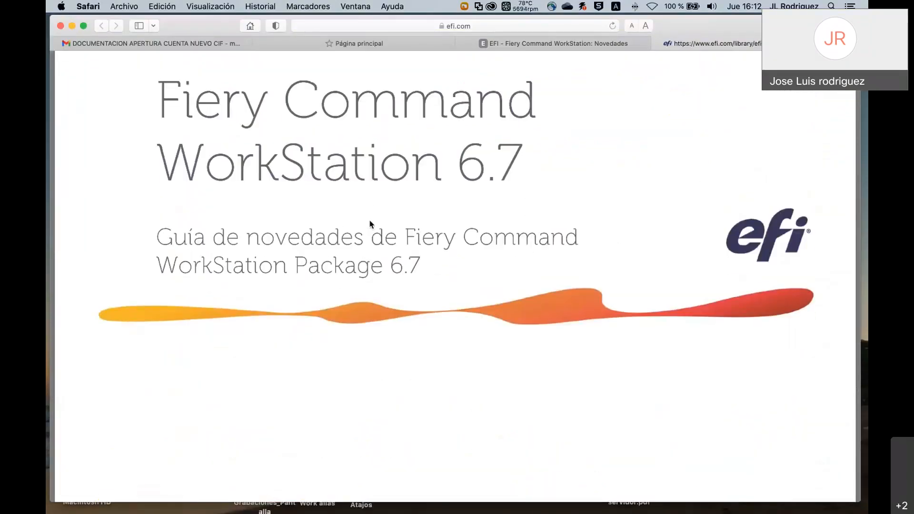
scroll(370, 224, down, 5)
scroll(372, 224, down, 10)
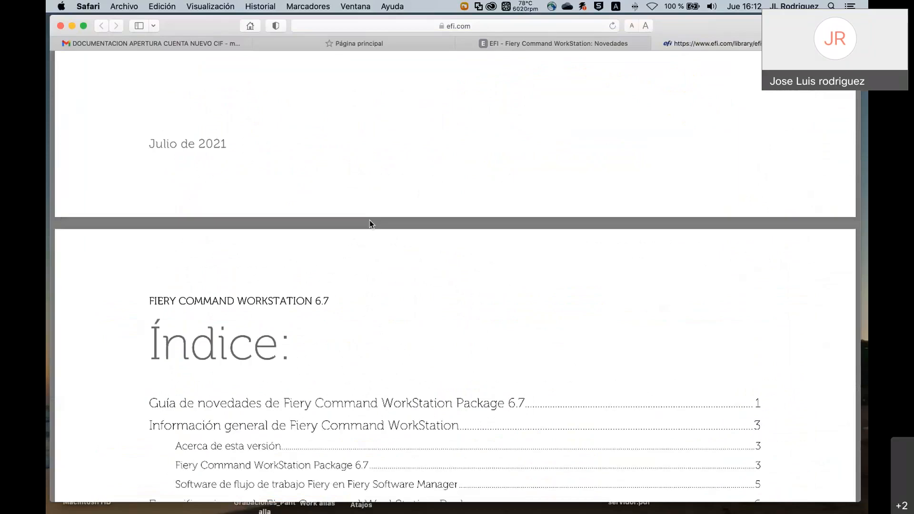
scroll(370, 221, down, 20)
scroll(371, 225, down, 8)
key(super+Tab)
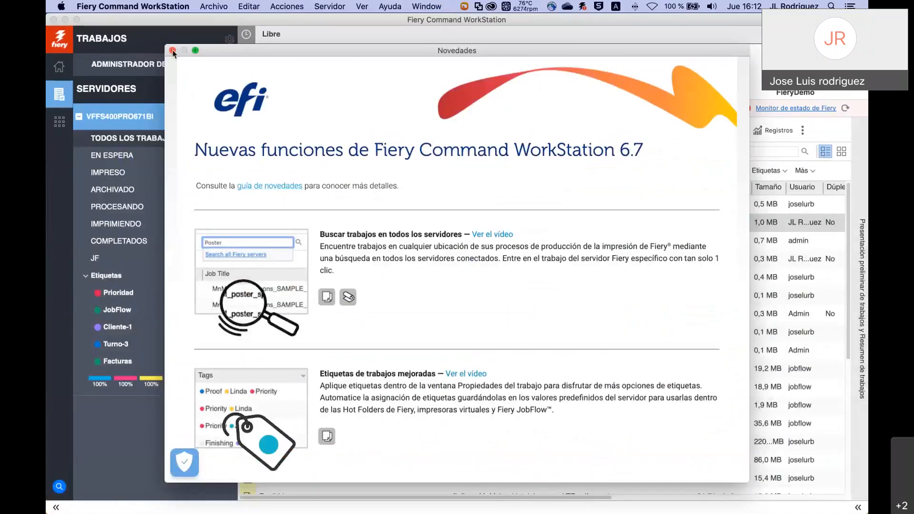
Close the Novedades window and load efi.com in a new Safari tab.
key(super+w)
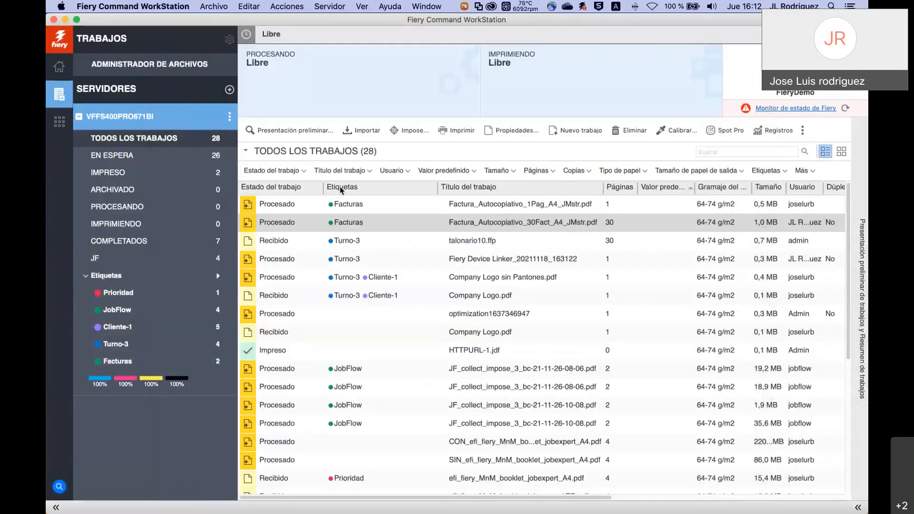
key(super+Tab)
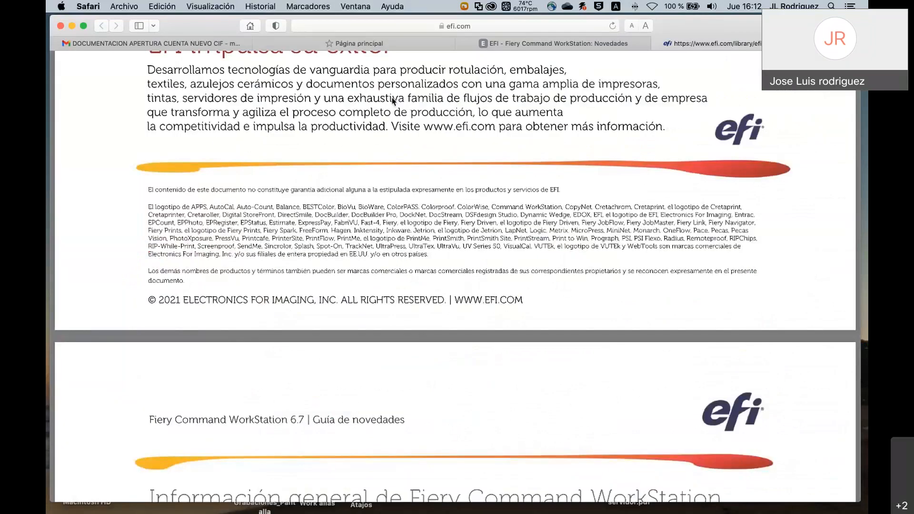
click(383, 45)
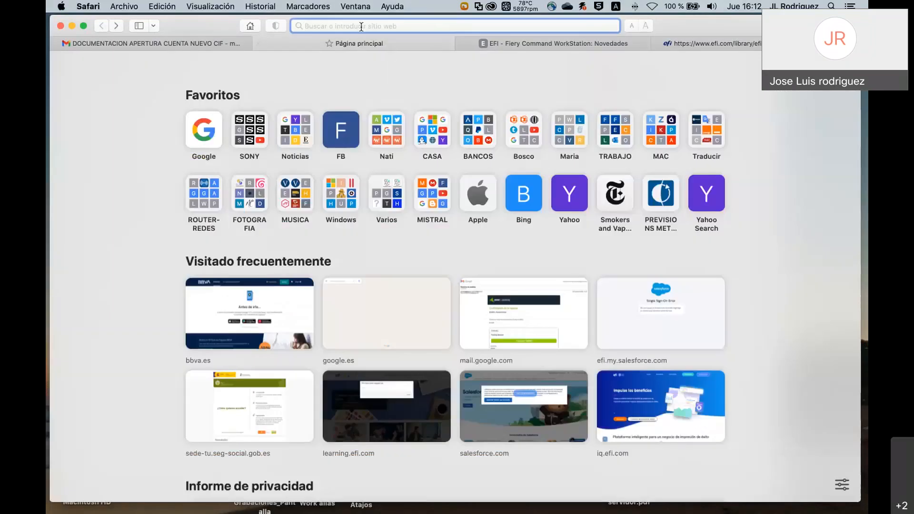
text(efi.com)
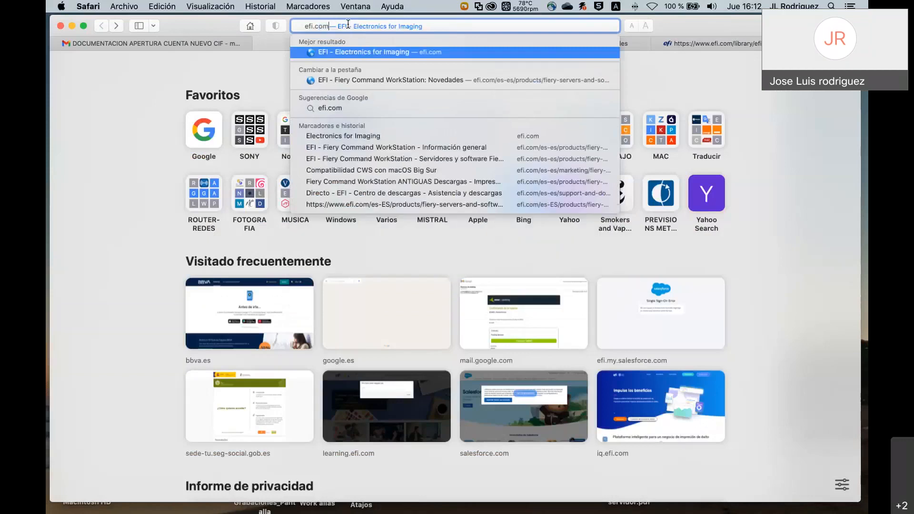
key(Return)
mouse_move(353, 88)
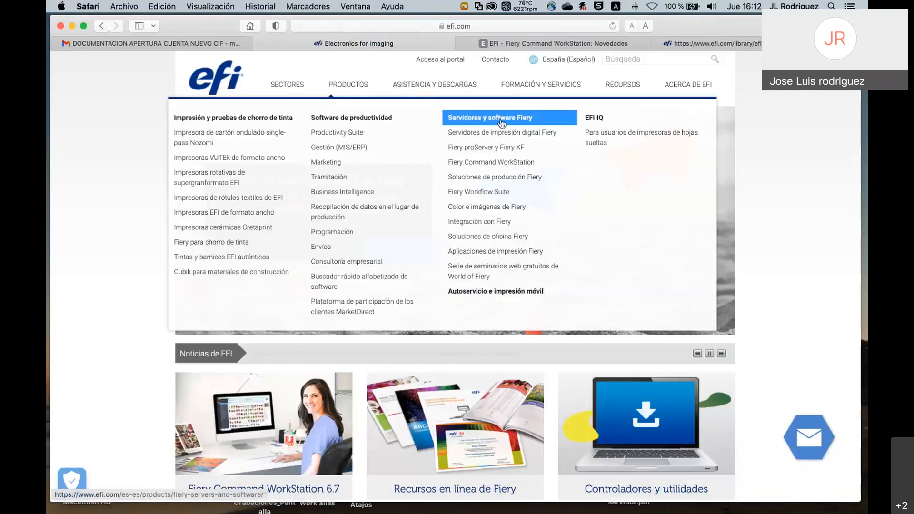
Open the Command WorkStation 6 page for sheet-fed printer users, then return to the slideshow on slide 6.
click(499, 164)
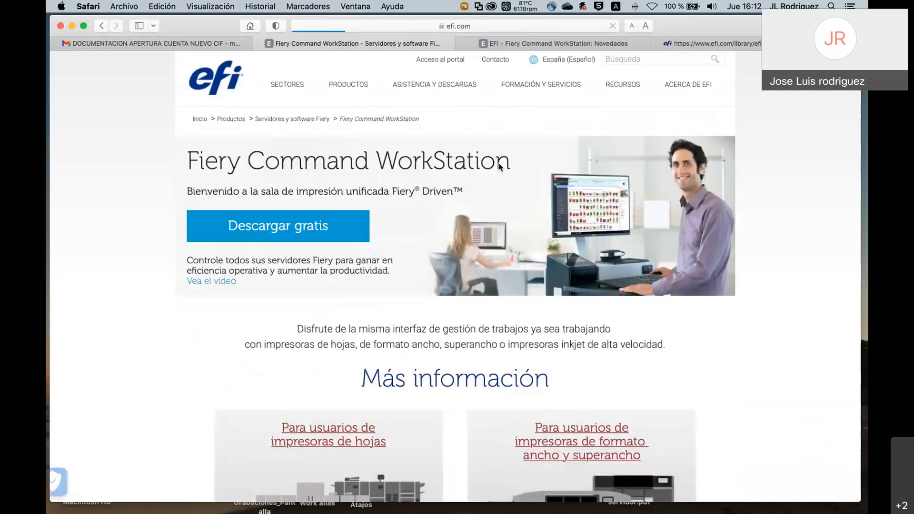
scroll(399, 338, down, 5)
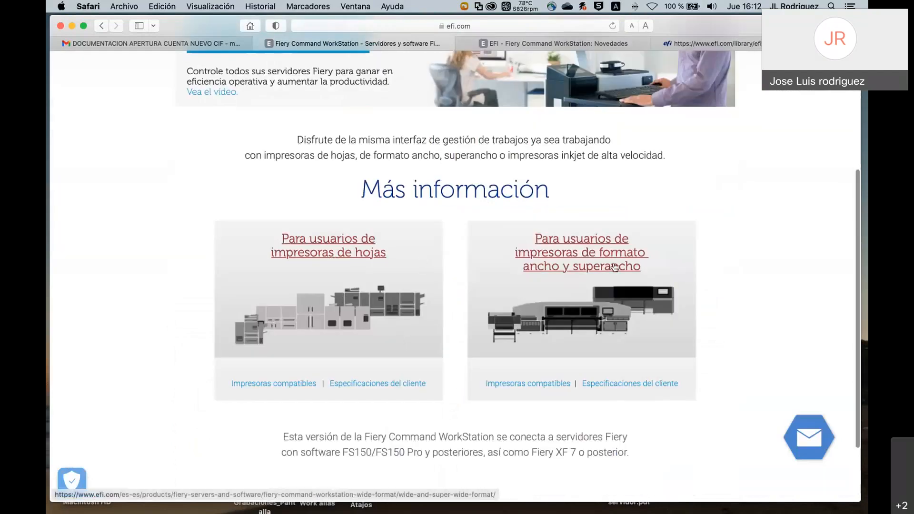
click(344, 254)
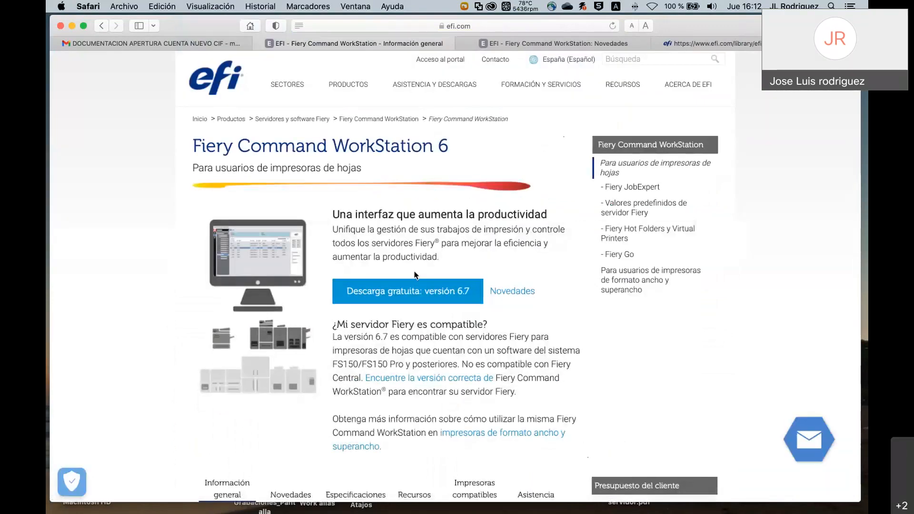
scroll(414, 275, down, 5)
scroll(439, 288, down, 2)
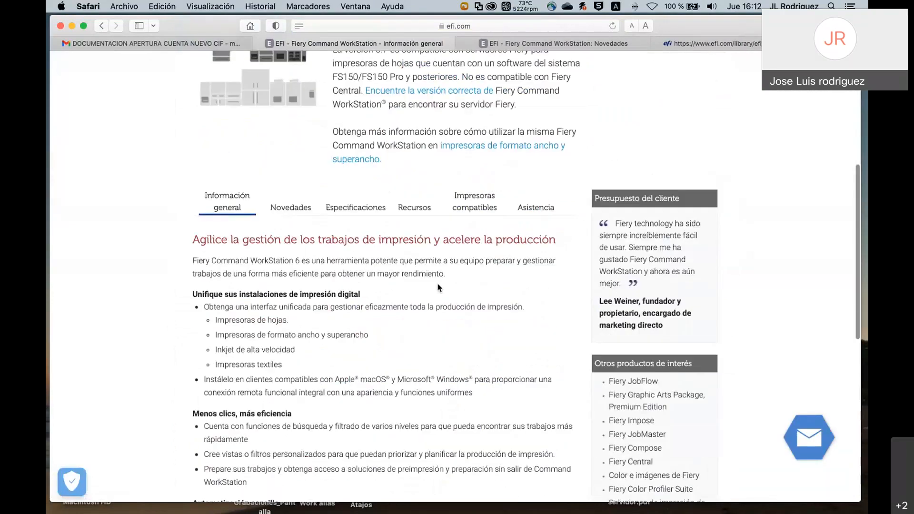
scroll(440, 288, up, 5)
scroll(440, 288, up, 1)
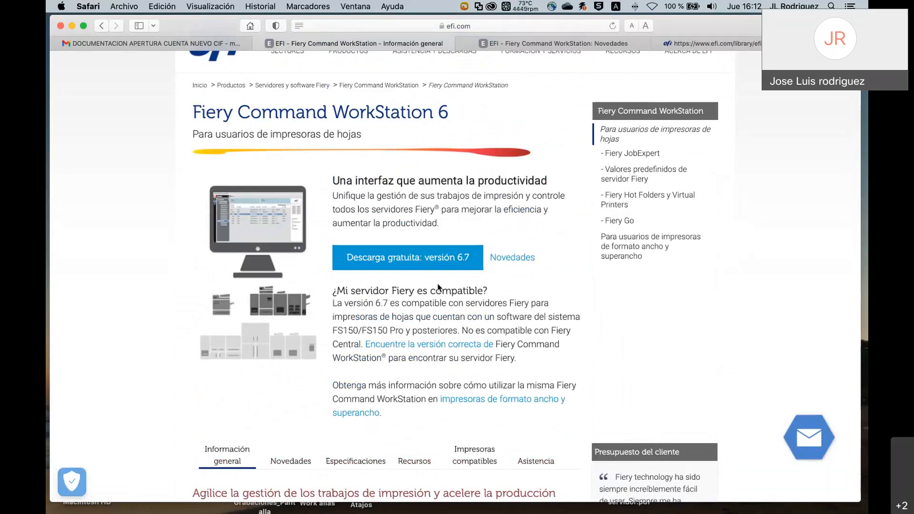
key(super+Tab)
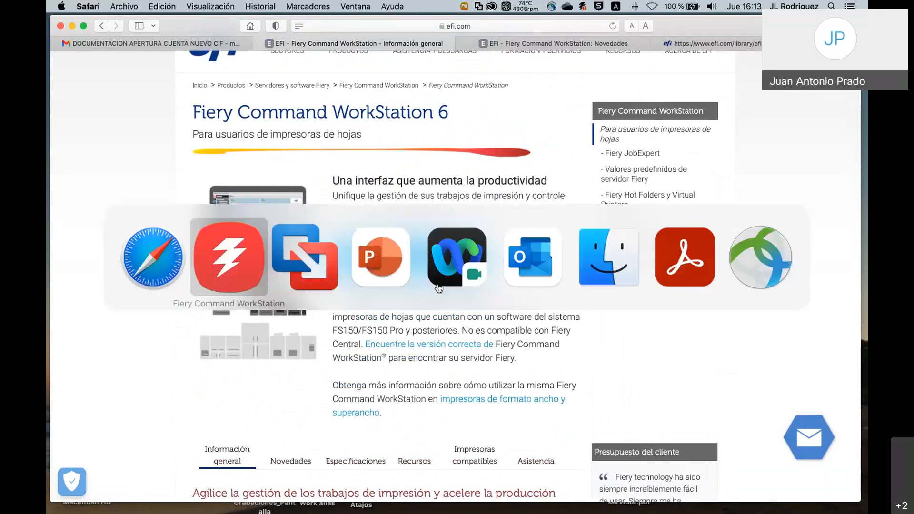
key(super+Tab)
key(super+Tab)
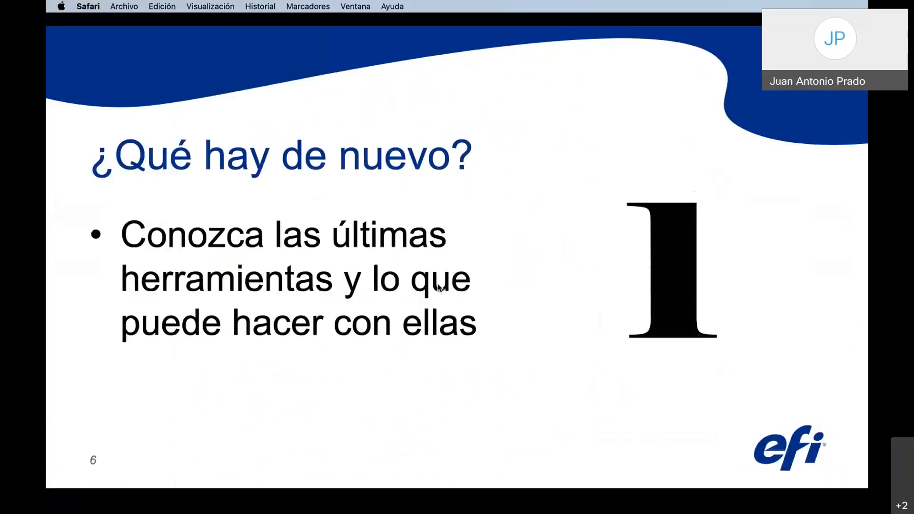
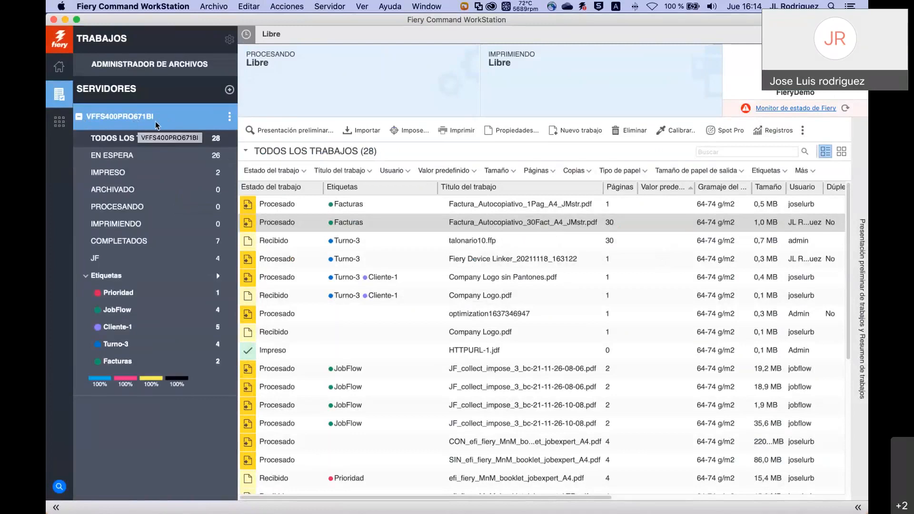
Add VFFS400PRO949 from the list of found Fiery servers.
click(229, 90)
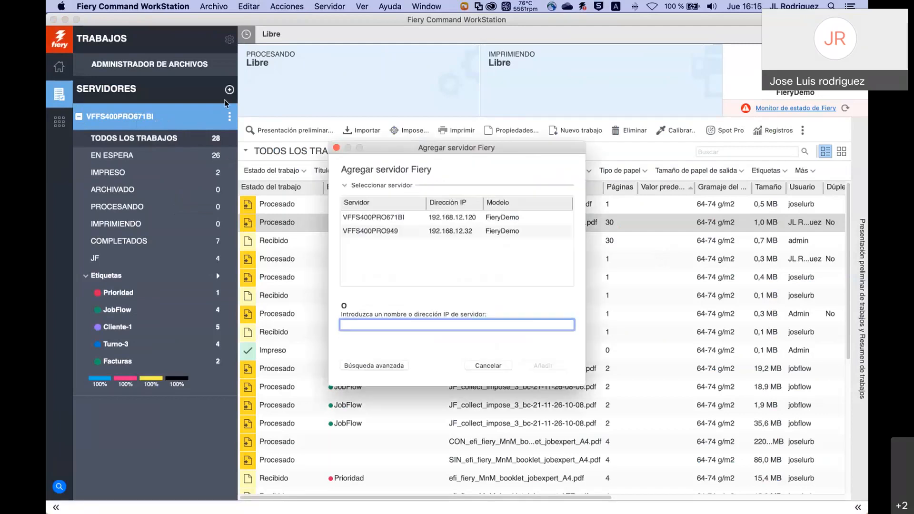
click(401, 233)
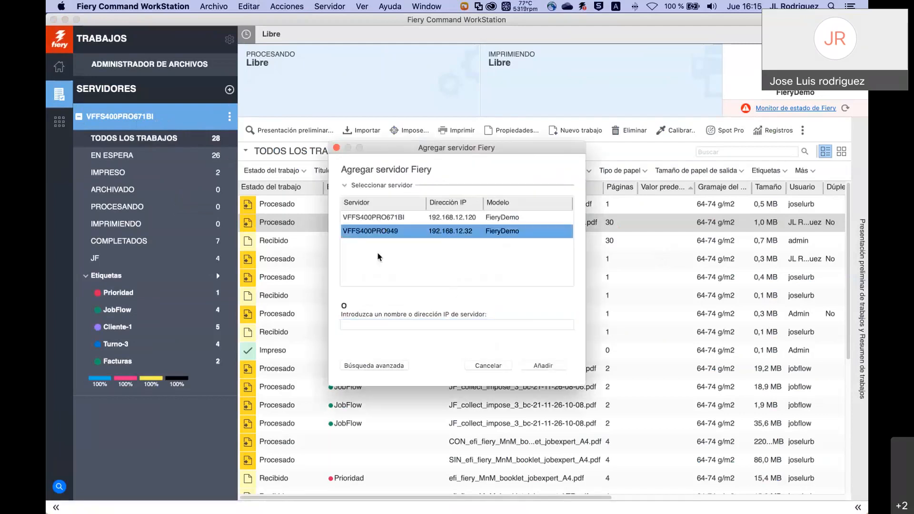
click(542, 366)
Sign in to VFFS400PRO949 as Administrador with the administrator password.
click(414, 275)
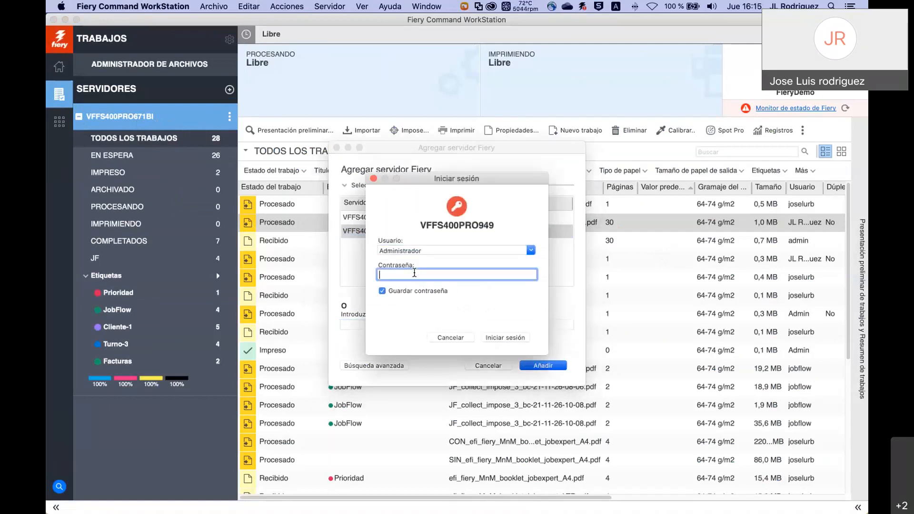
text(Fie)
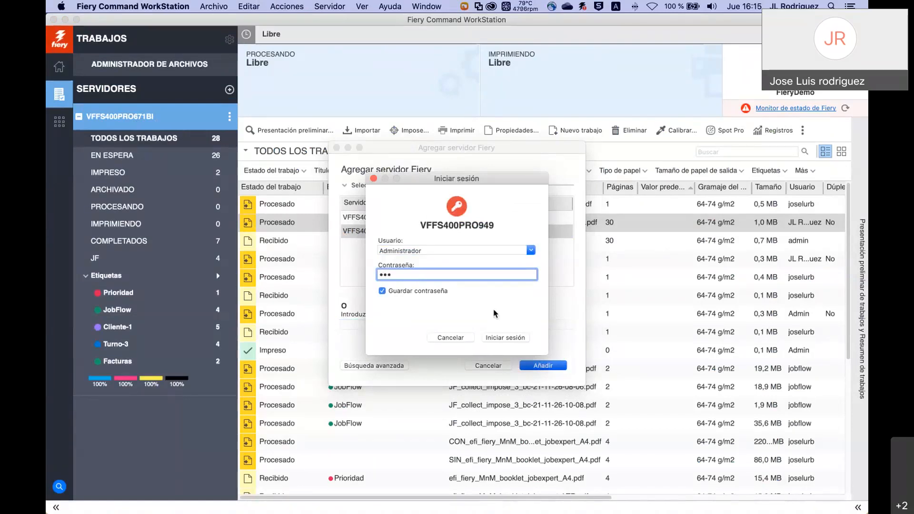
key(BackSpace)
key(BackSpace)
key(BackSpace)
text(•••••••)
click(506, 337)
scroll(147, 409, down, 3)
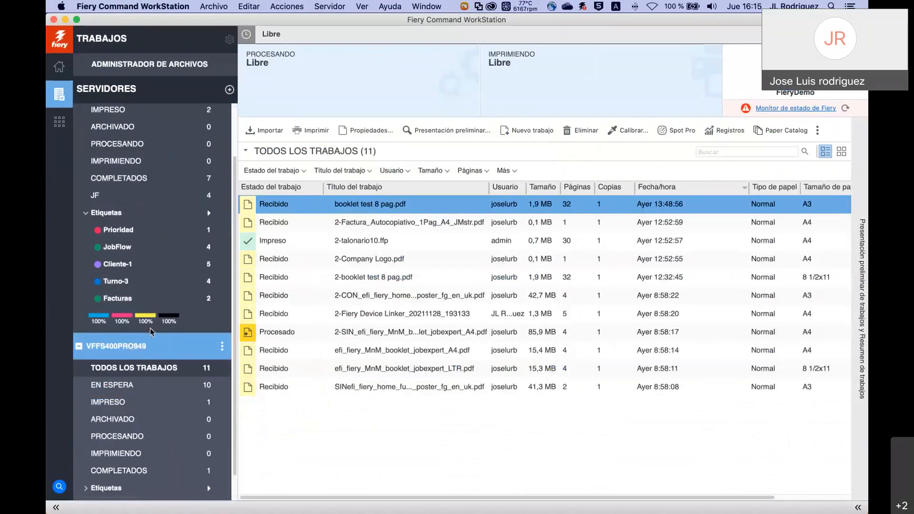
Open VFFS400PRO949's Todos los trabajos list and check the action menu for 2-Company Logo.pdf.
scroll(146, 173, up, 3)
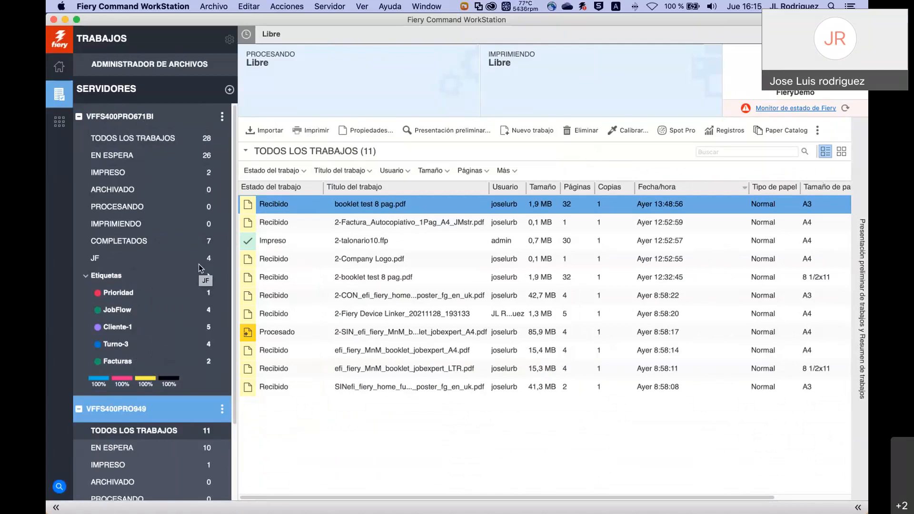
click(199, 264)
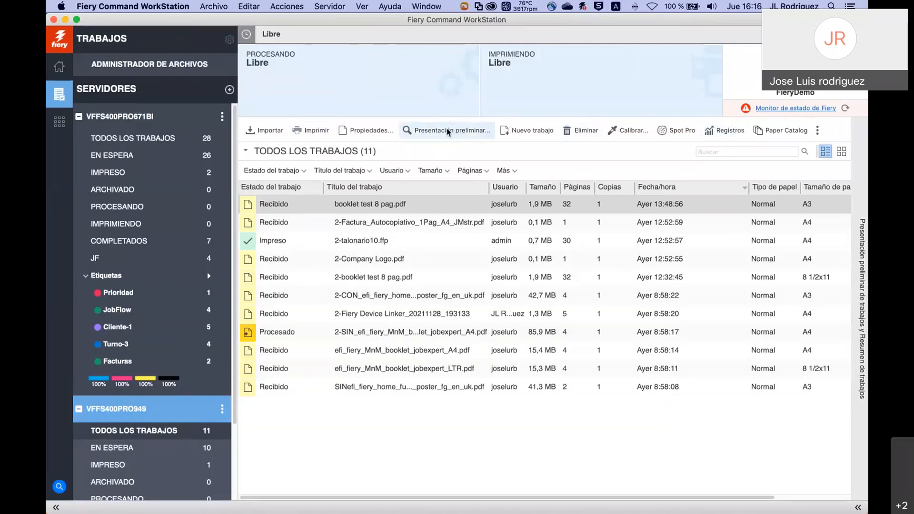
right_click(370, 260)
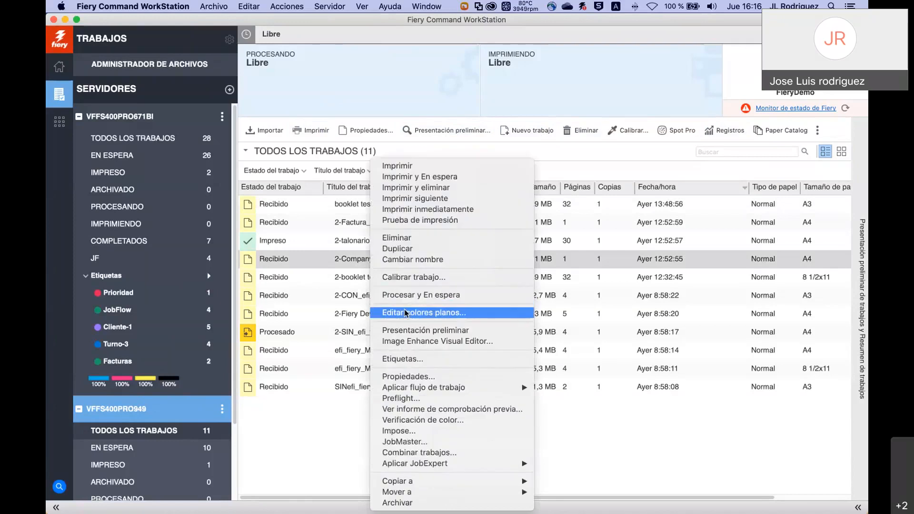
click(445, 129)
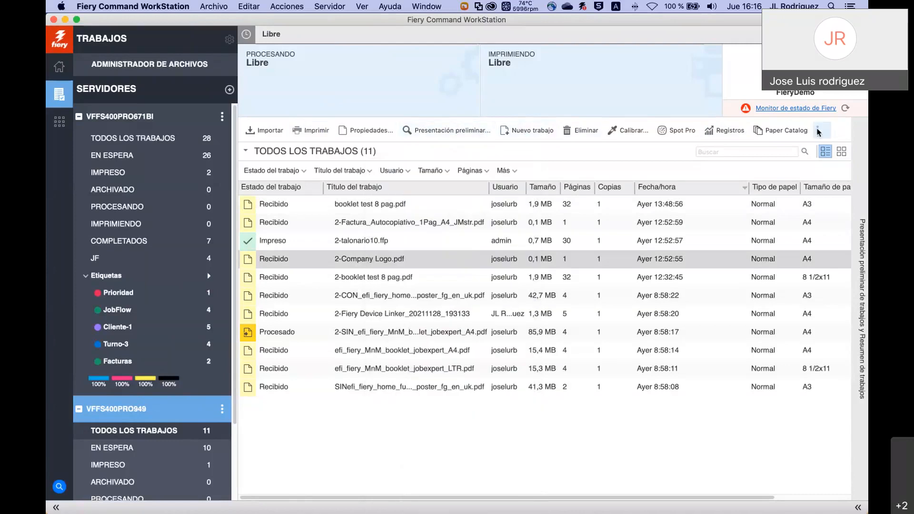
Add Impose to the job toolbar via Personalizar and move it up five places, under Imprimir.
click(652, 129)
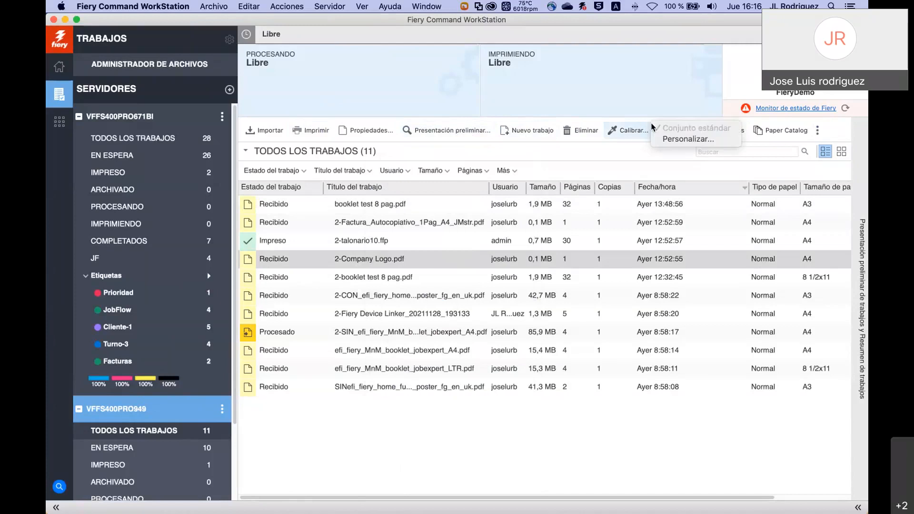
click(690, 139)
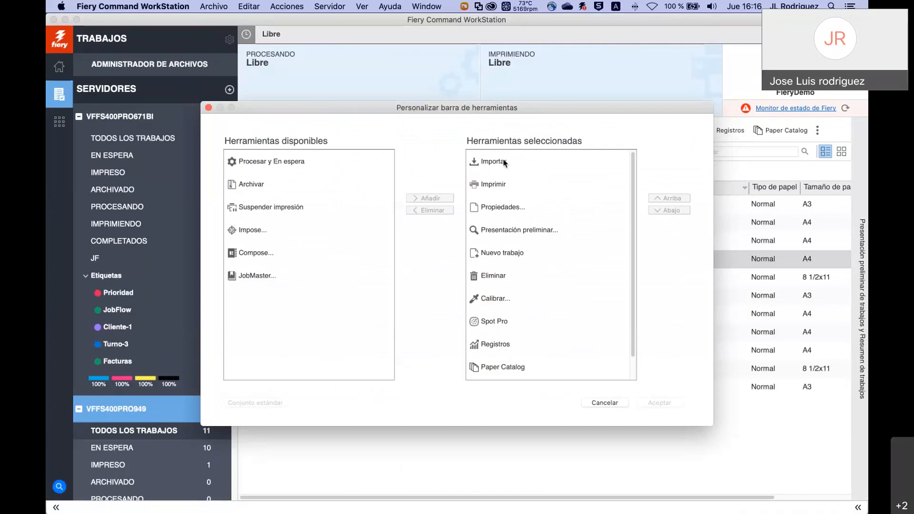
click(248, 230)
click(430, 198)
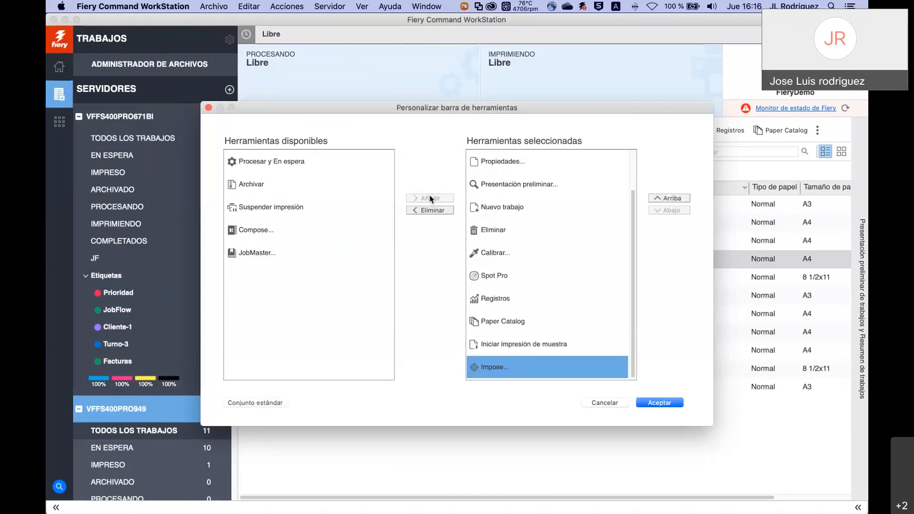
click(673, 198)
click(674, 199)
click(674, 198)
click(674, 198)
click(674, 198)
click(674, 199)
click(674, 198)
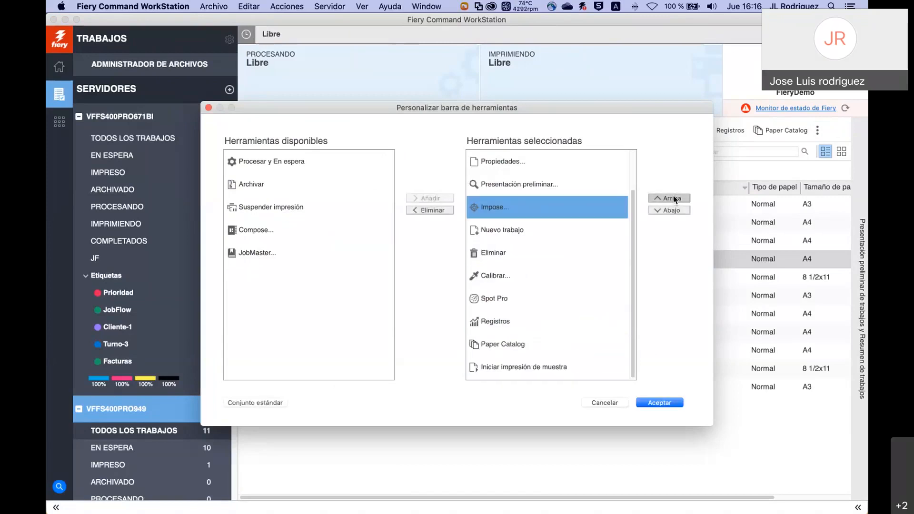
click(673, 199)
click(674, 199)
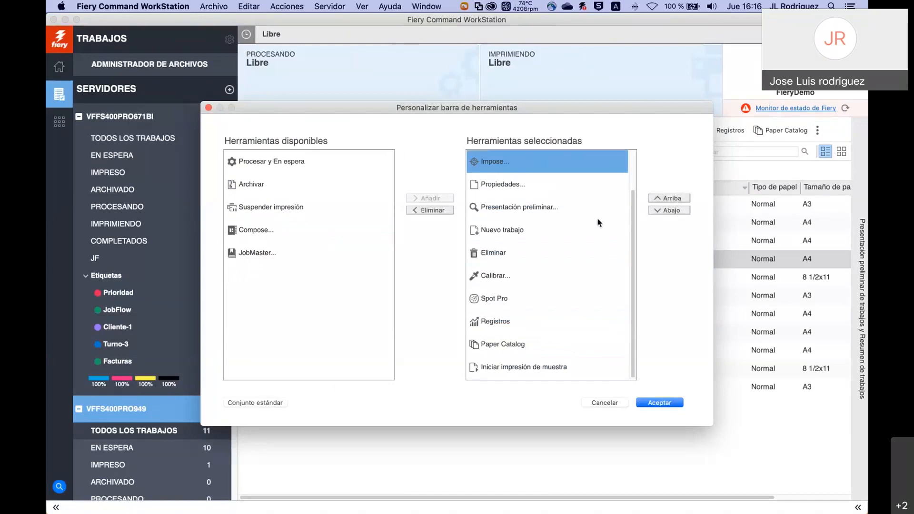
scroll(597, 218, up, 2)
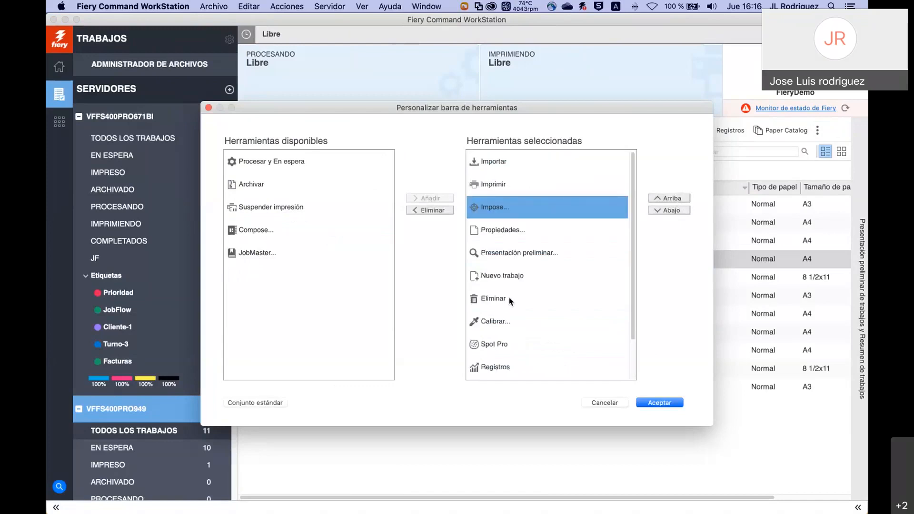
click(662, 404)
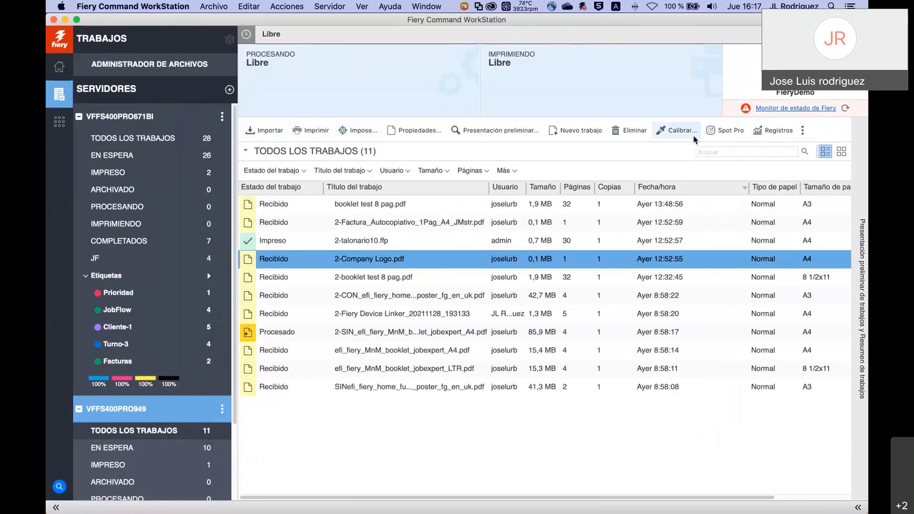
Check the overflow tools, toggle the preview panel, and collapse the left server sidebar.
click(804, 132)
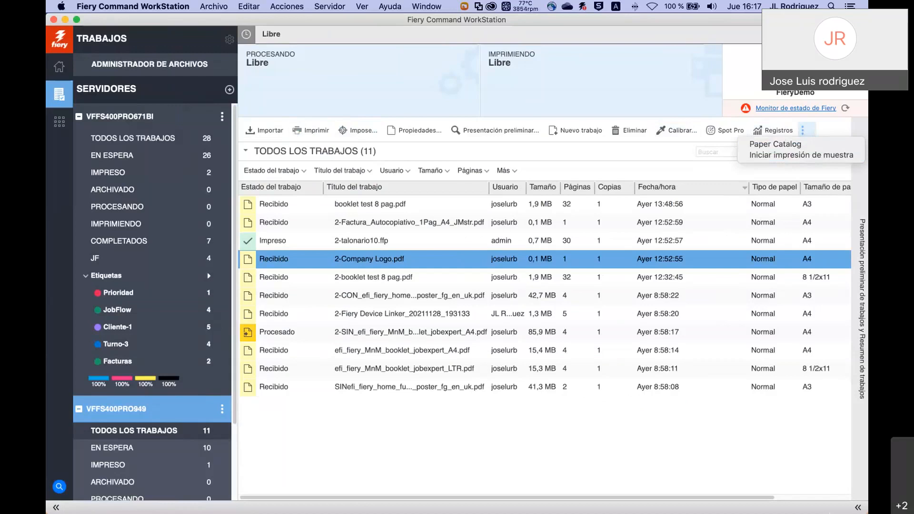
click(859, 508)
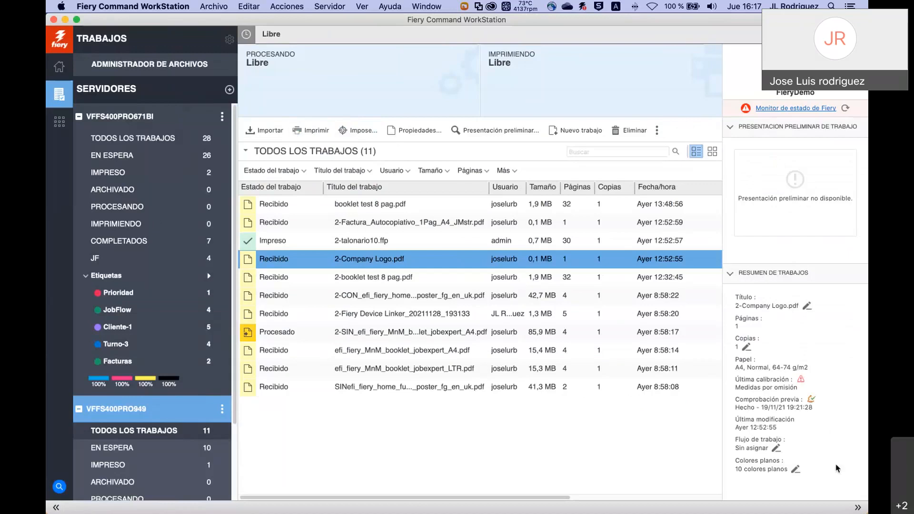
click(857, 508)
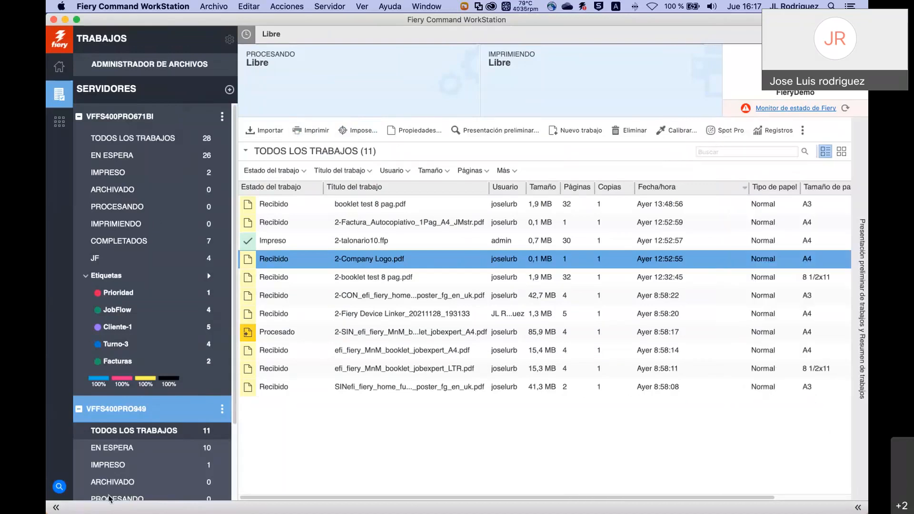
click(58, 508)
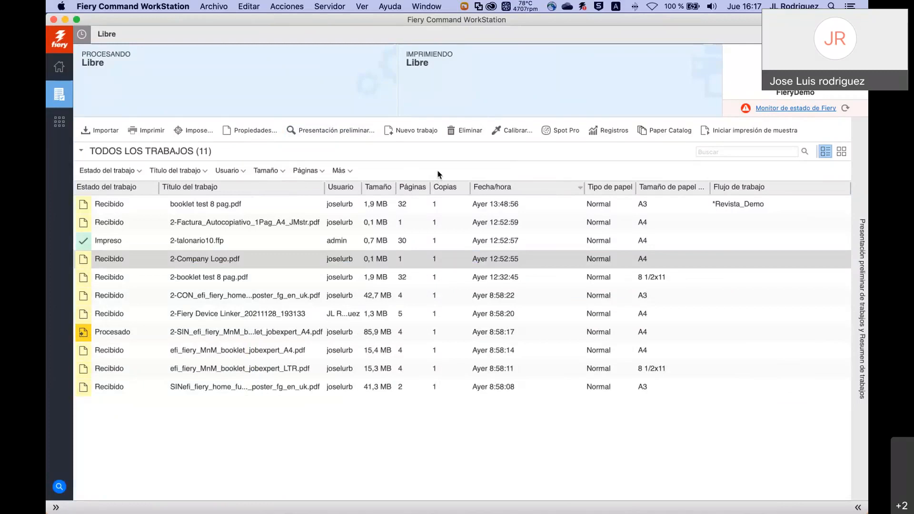
Add Fecha/hora and Flujo de trabajo as search filters and check the workflow choices.
click(352, 172)
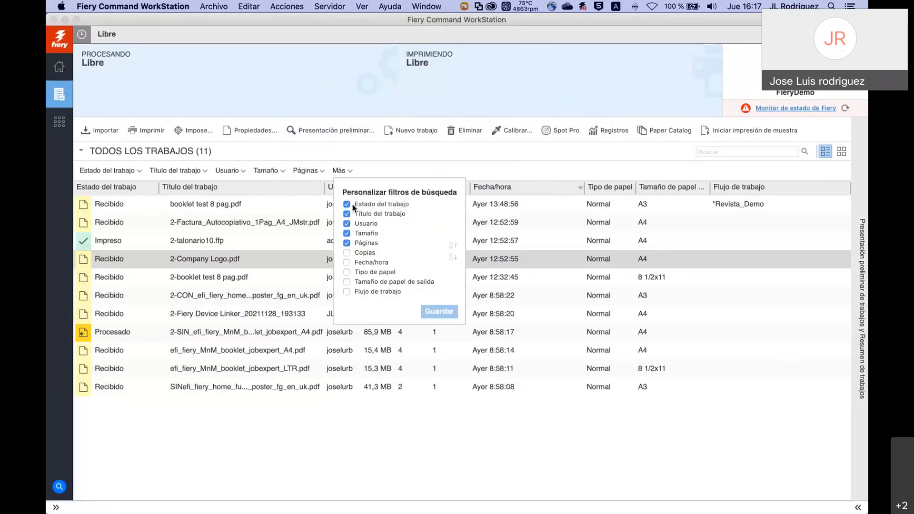
click(347, 262)
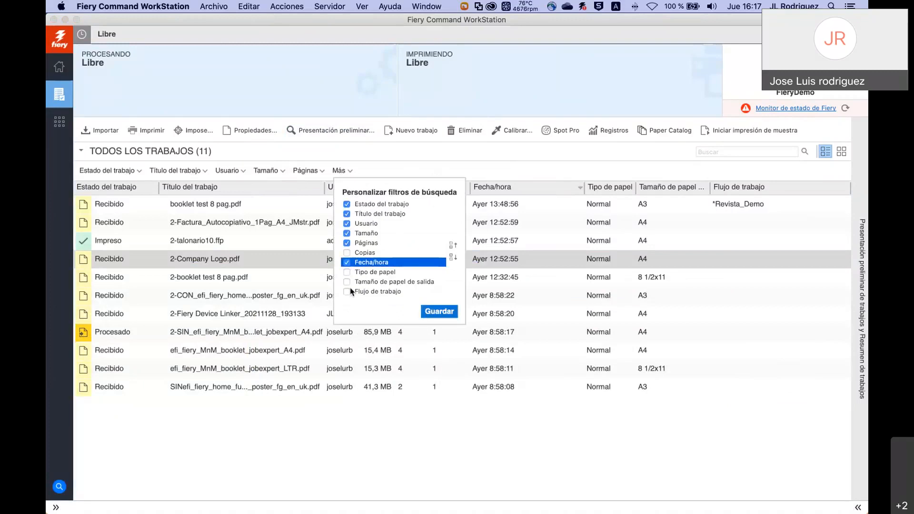
click(347, 292)
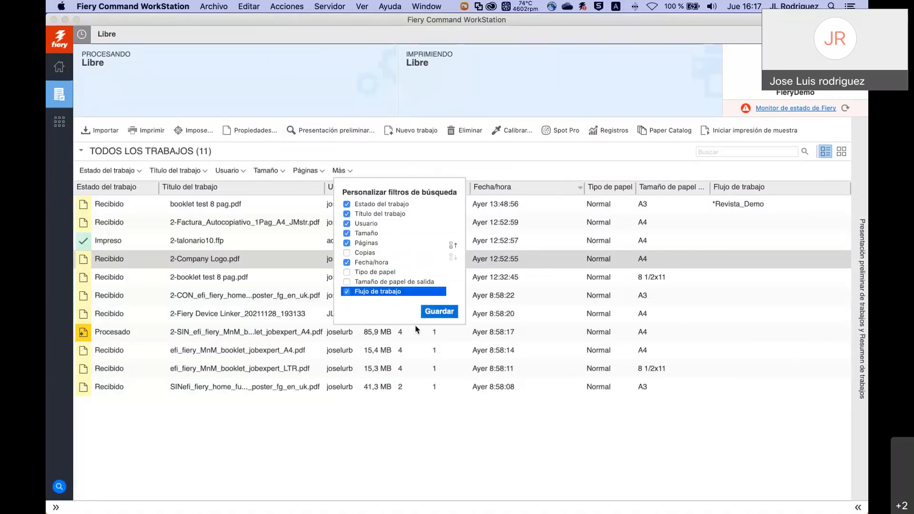
click(438, 312)
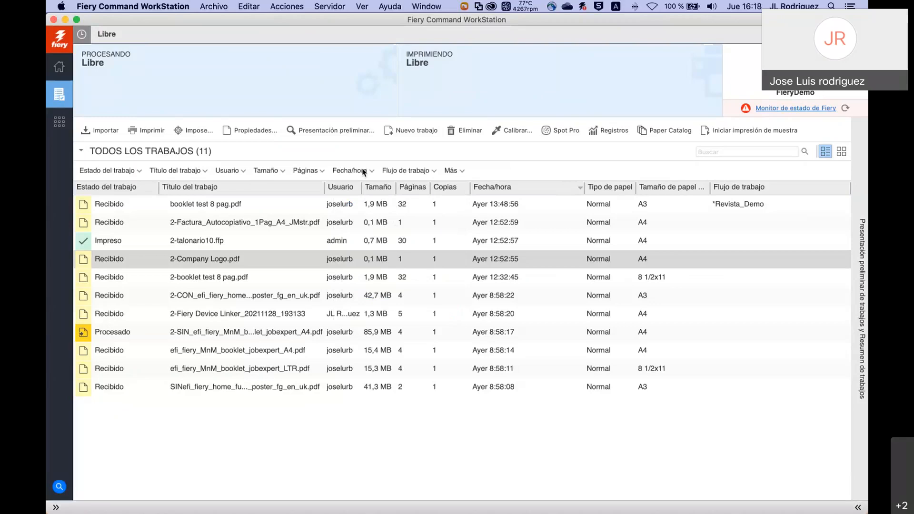
click(434, 171)
click(482, 171)
Sort jobs by Usuario, move that column before Tipo de papel, and resize columns.
click(341, 186)
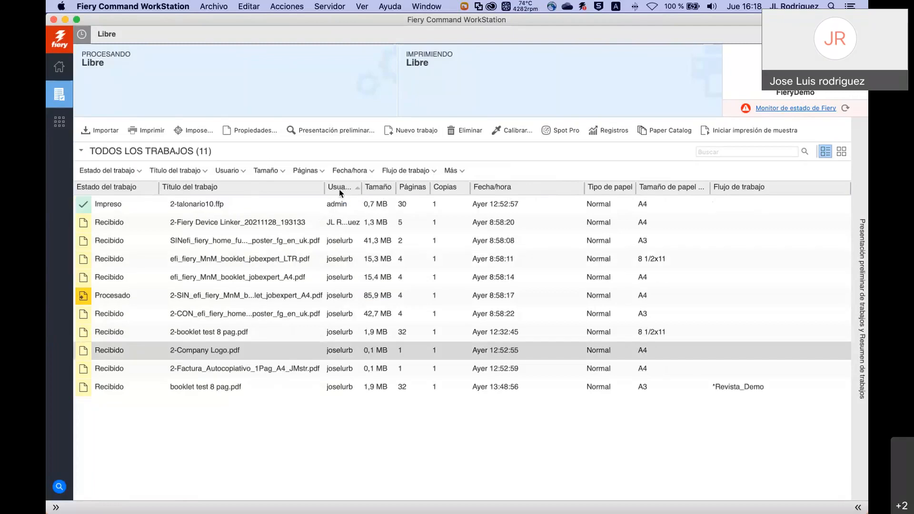
drag(341, 190, 572, 198)
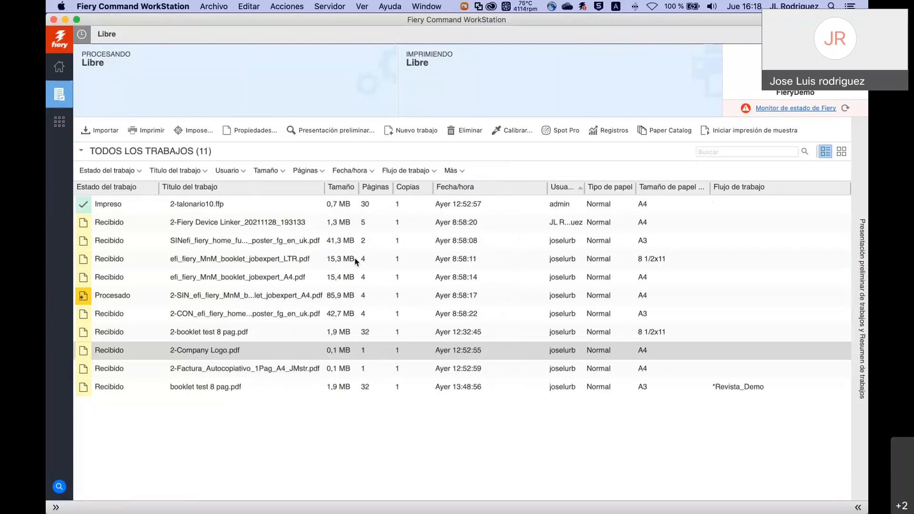
drag(159, 187, 142, 189)
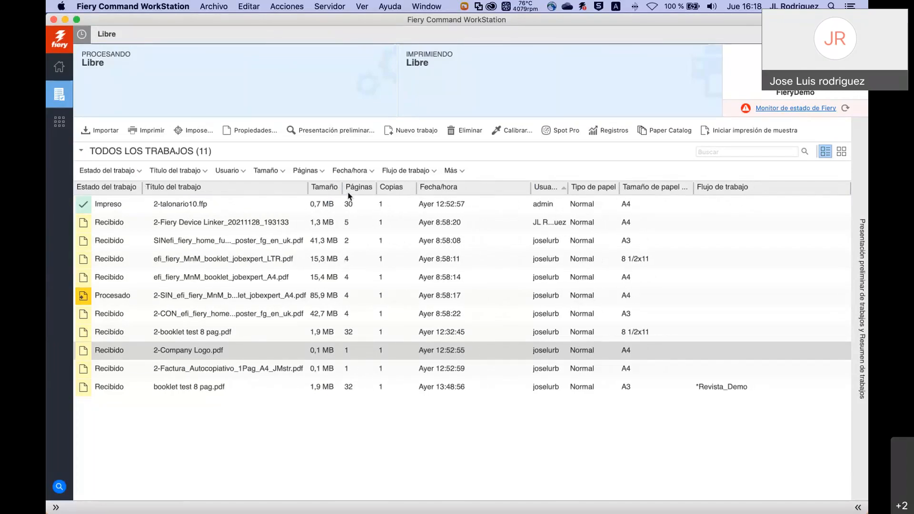
drag(343, 188, 351, 190)
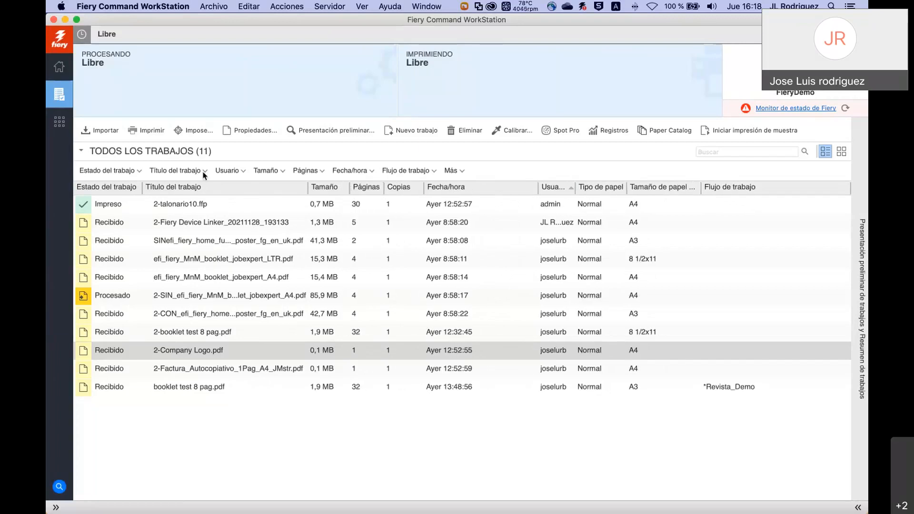
Add the Valor predefinido column from Agregar nuevo > Otros.
right_click(257, 186)
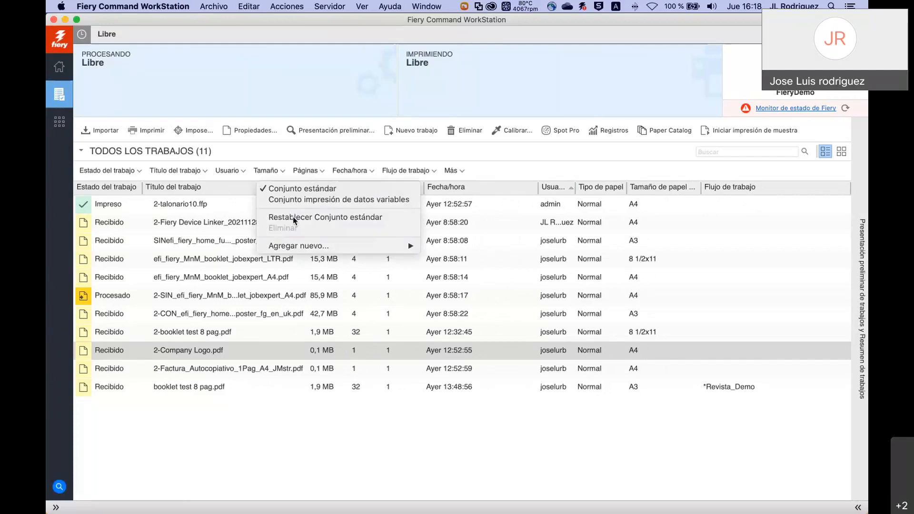
mouse_move(310, 247)
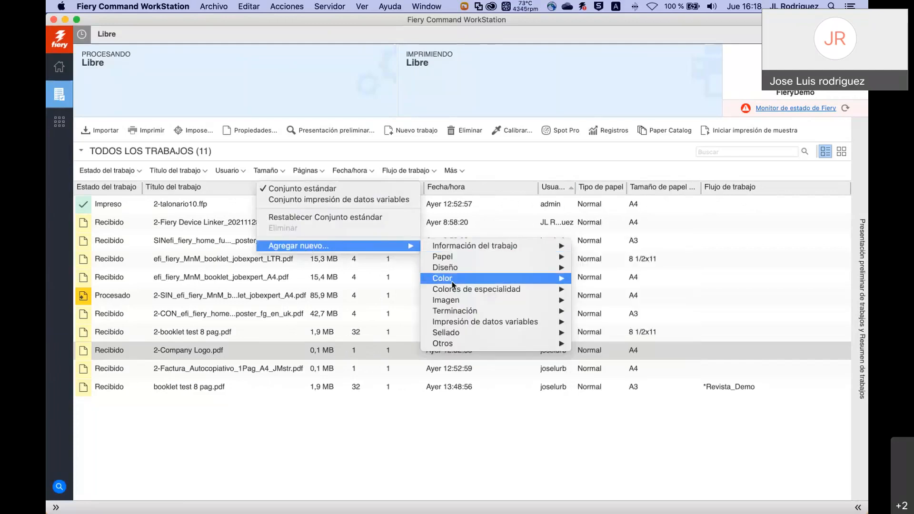
mouse_move(454, 307)
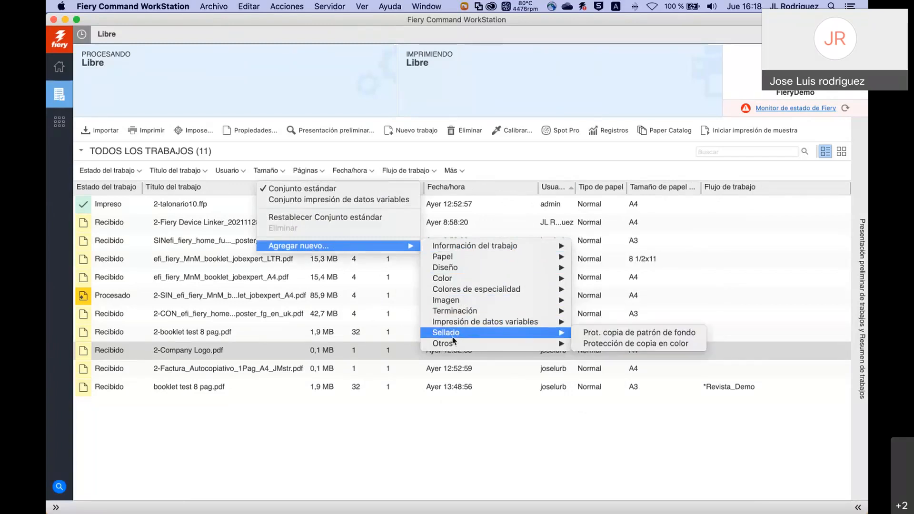
mouse_move(454, 339)
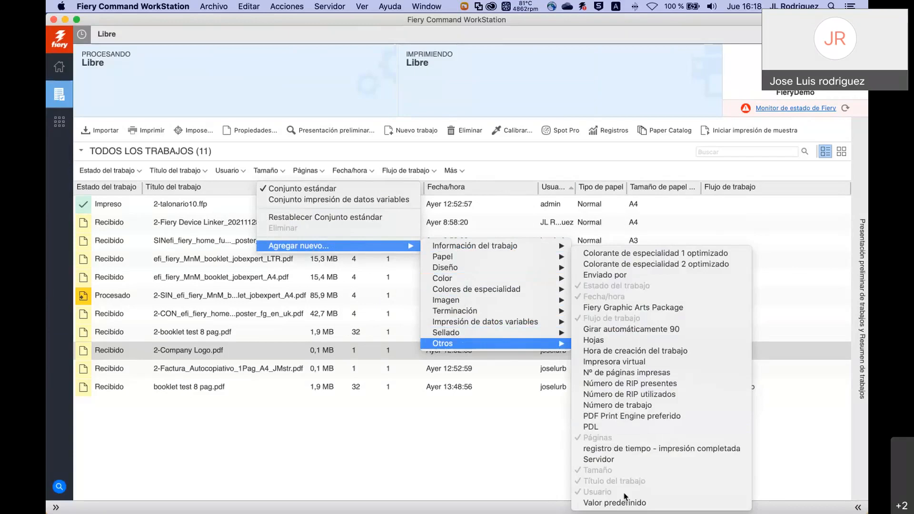
click(627, 504)
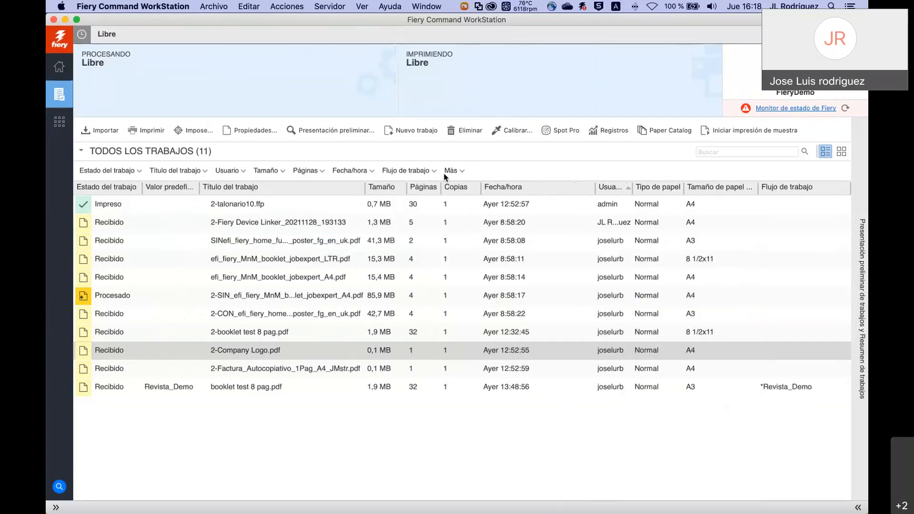
Add a Gramaje del papel column and drag it right after Copias.
right_click(346, 191)
mouse_move(388, 249)
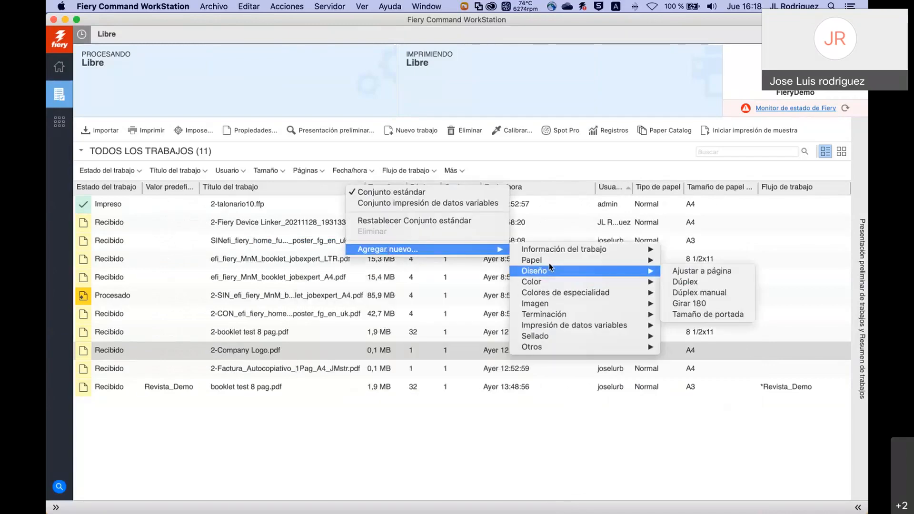
mouse_move(551, 263)
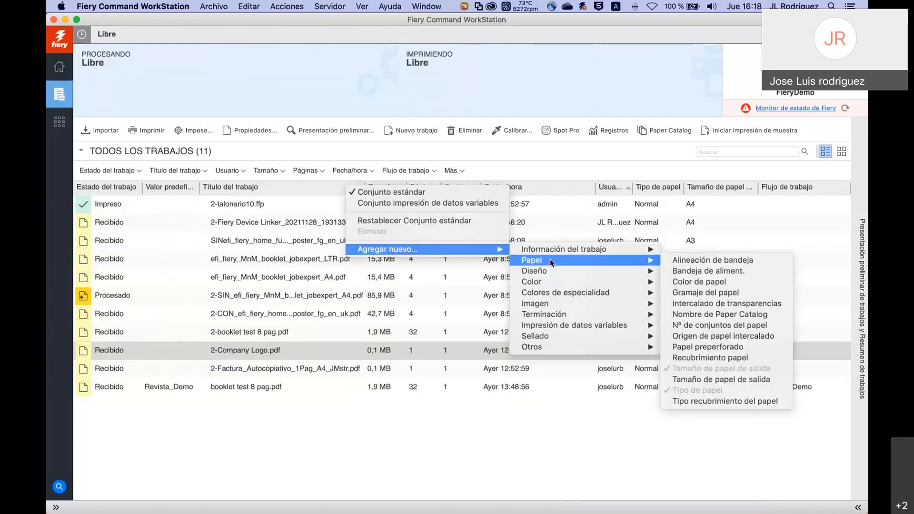
click(715, 291)
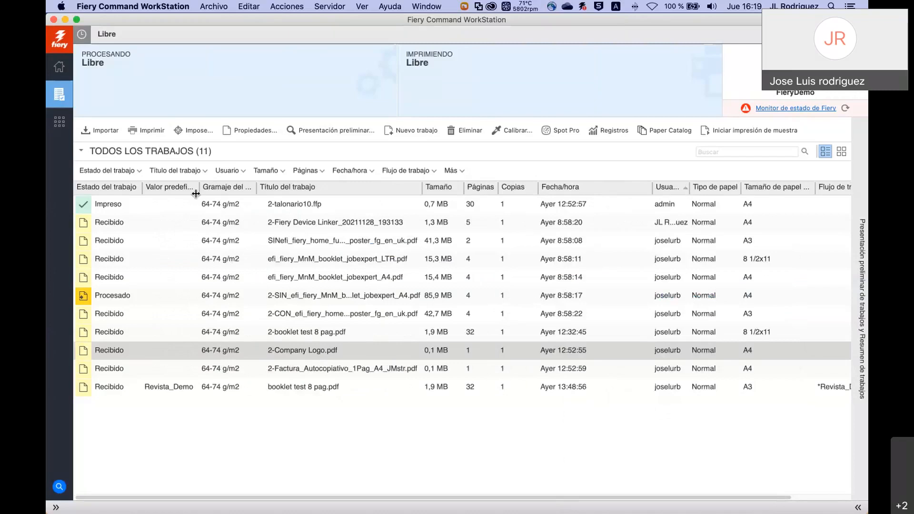
drag(200, 191, 551, 190)
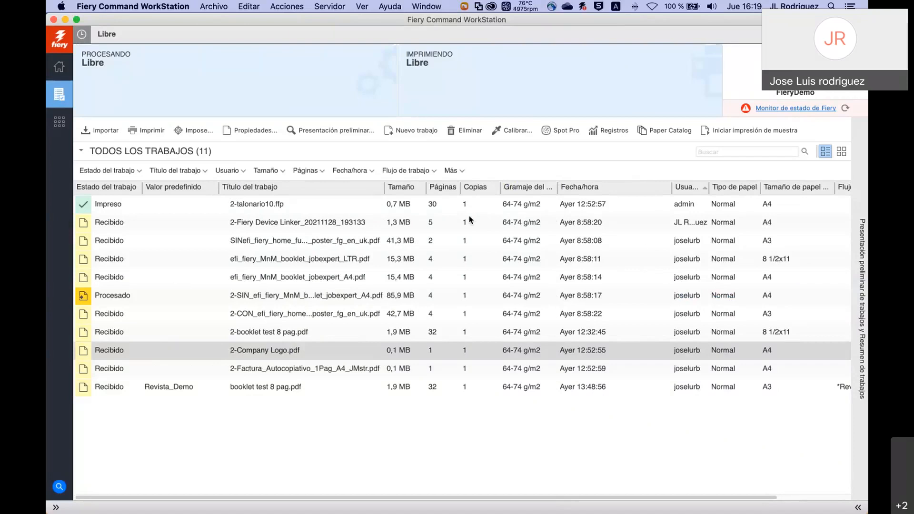
right_click(258, 260)
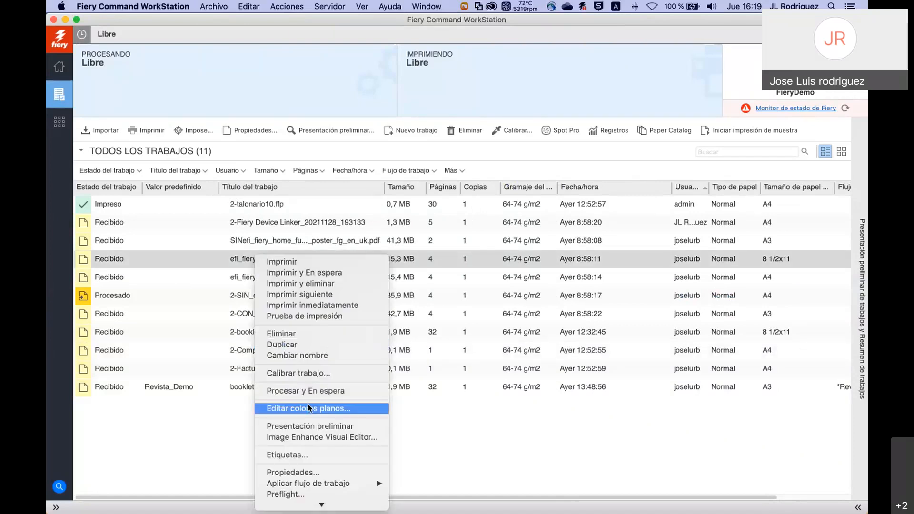
Open Propiedades for the LTR booklet job and review Información del trabajo, Papel, Diseño and Imagen.
click(314, 473)
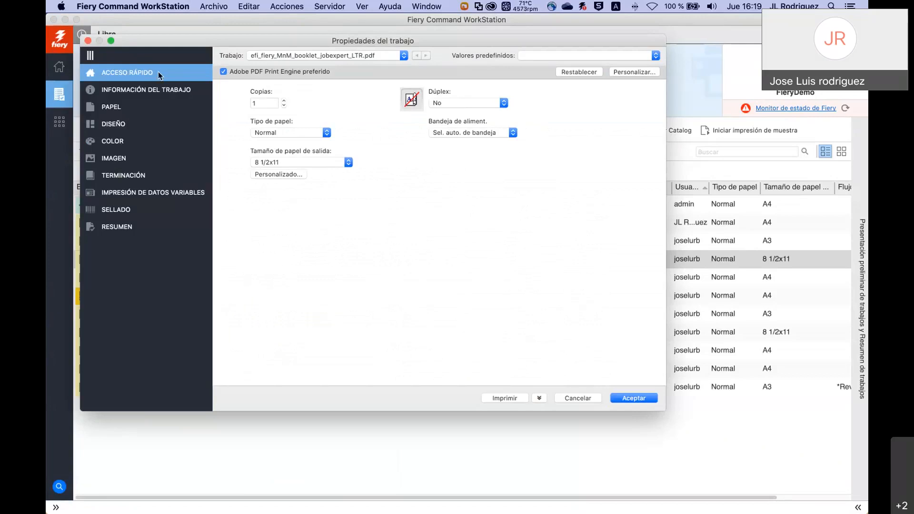
click(141, 89)
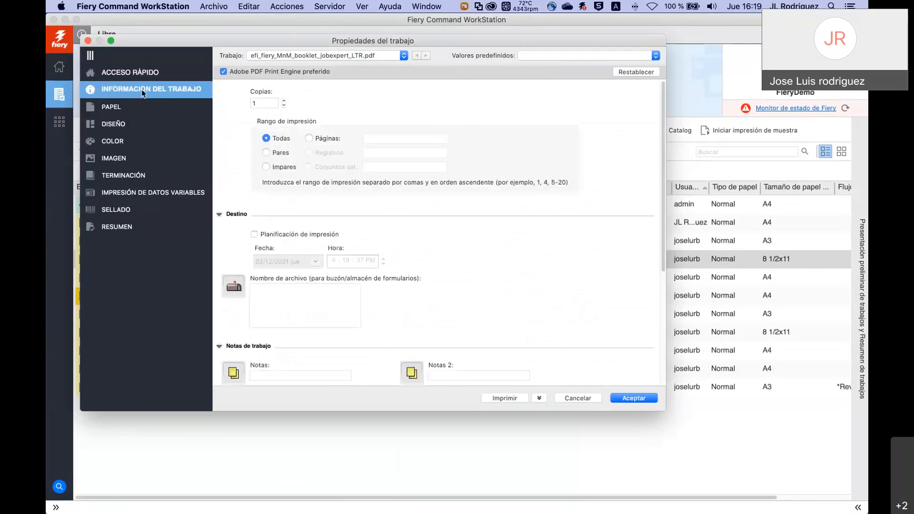
click(118, 110)
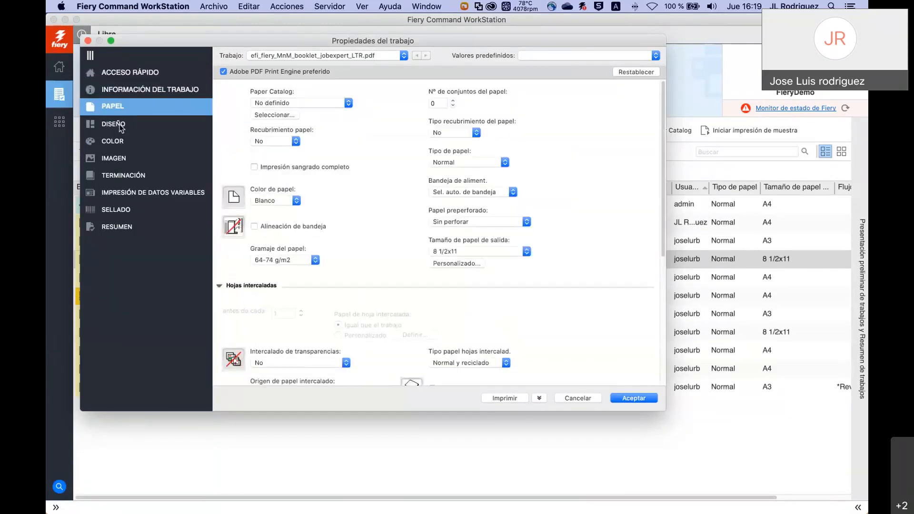
click(121, 127)
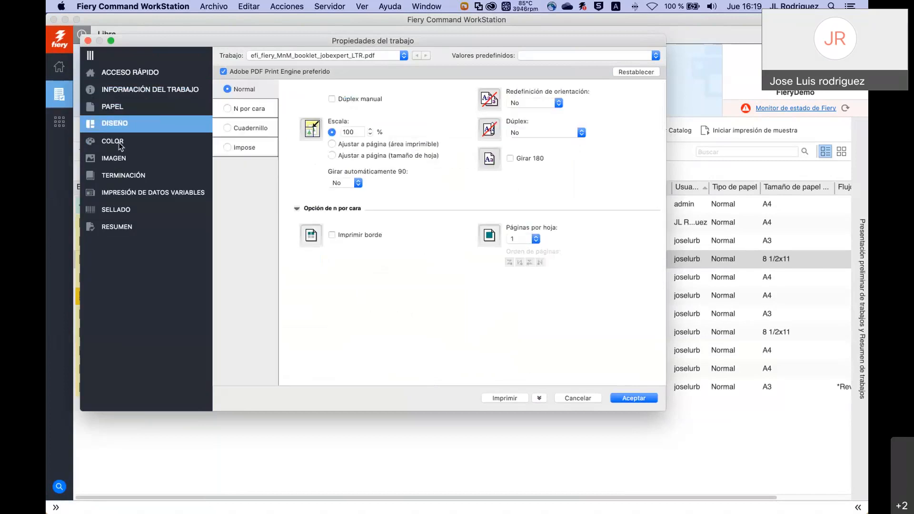
click(121, 159)
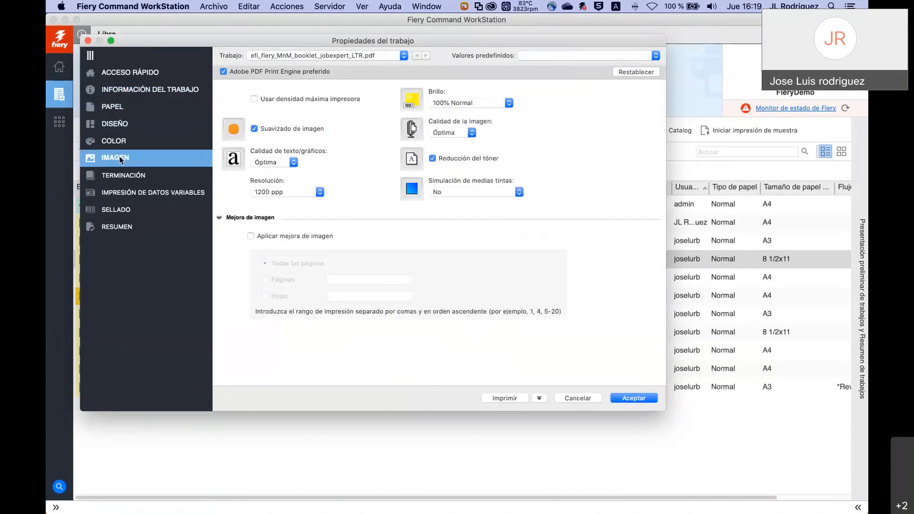
click(143, 77)
Add Modo de color and Girar 180 to the Acceso rápido shortcuts.
click(635, 72)
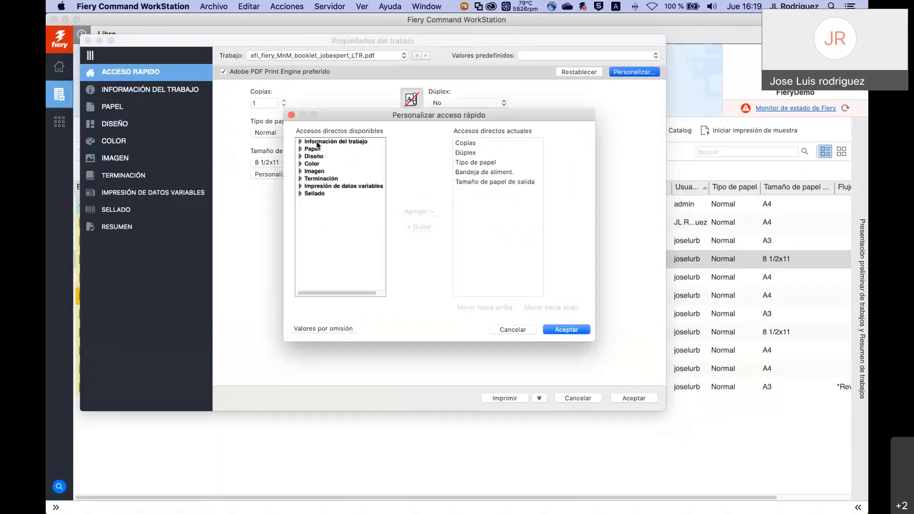
click(301, 193)
click(300, 186)
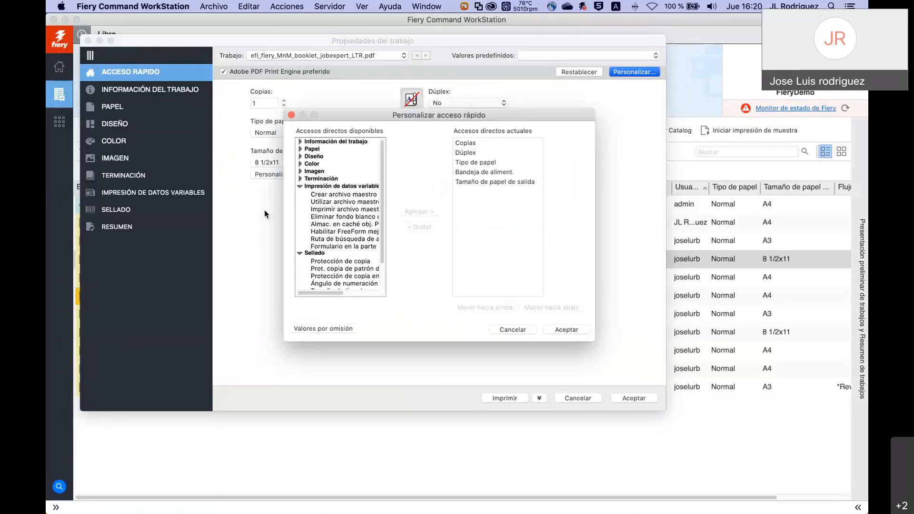
click(300, 164)
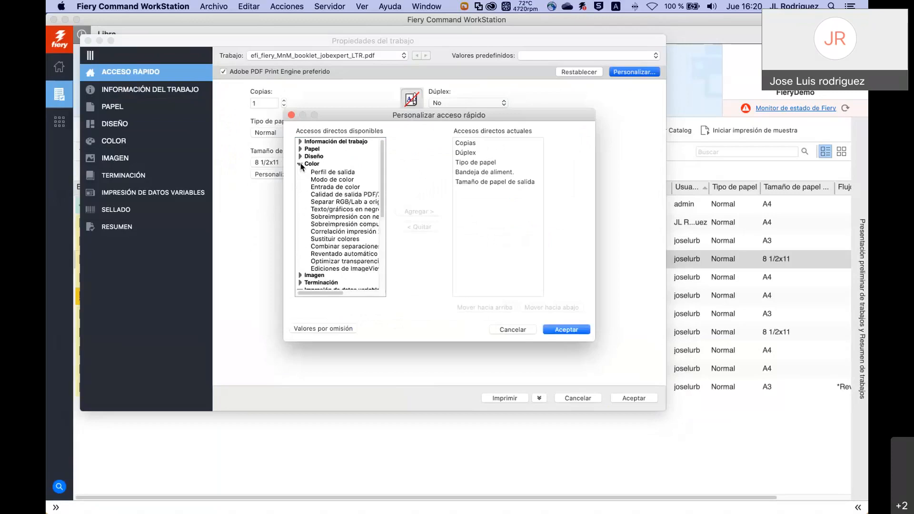
click(331, 180)
click(414, 212)
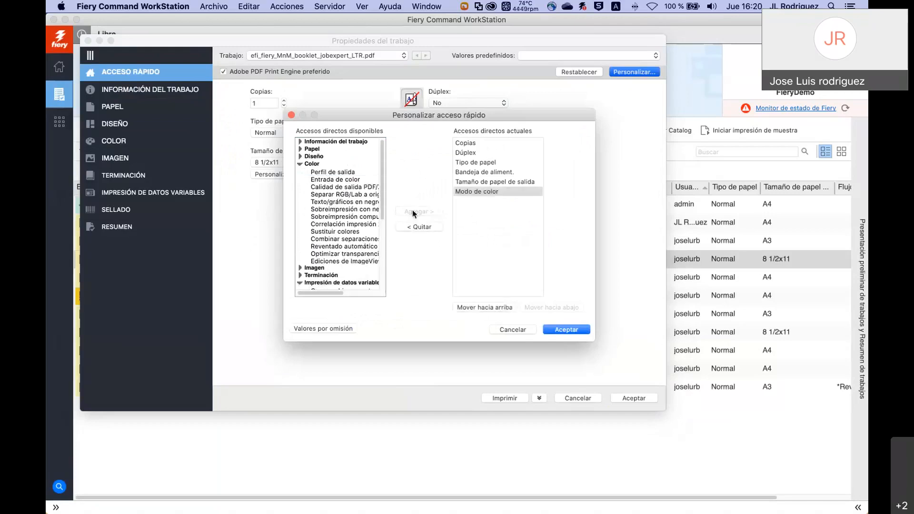
click(300, 157)
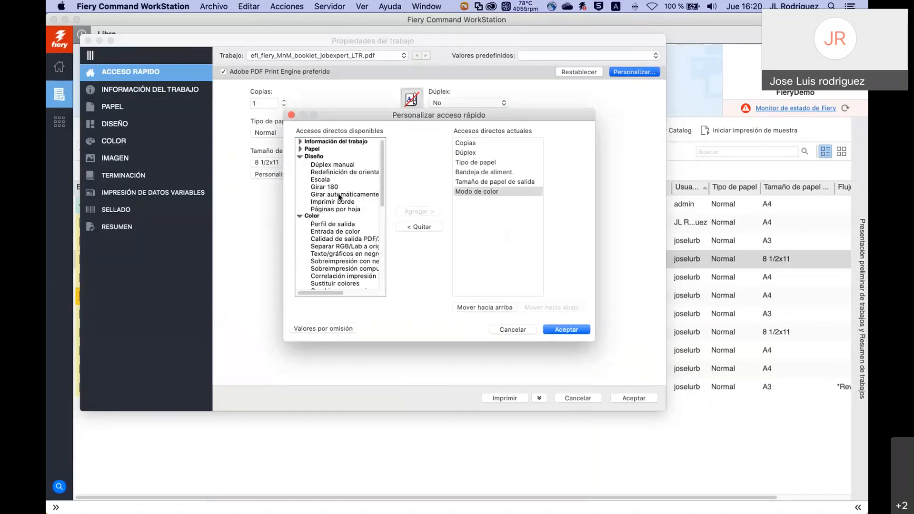
click(330, 188)
click(419, 212)
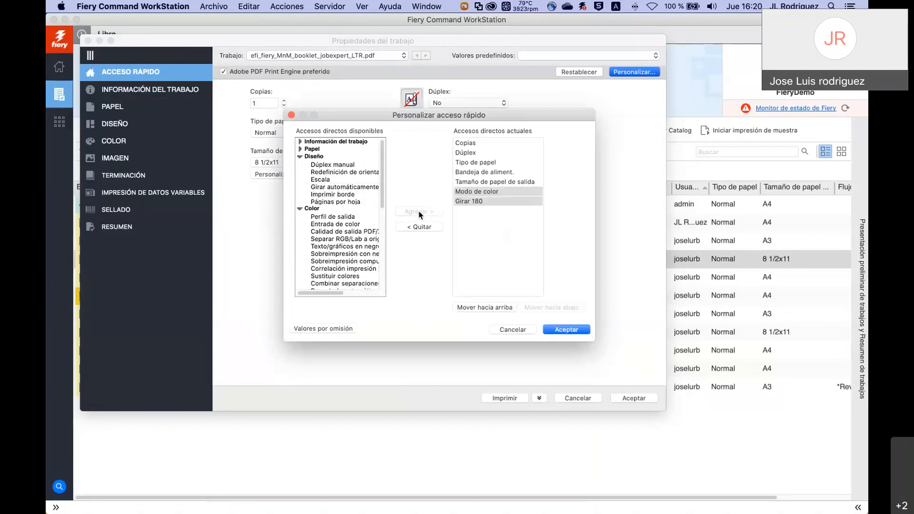
Move Modo de color up three places and save the shortcut list.
click(484, 191)
click(484, 192)
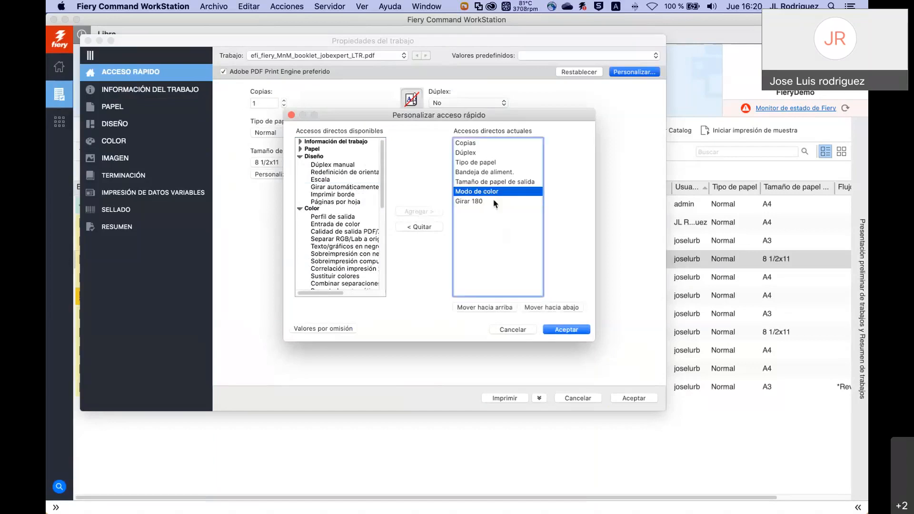
click(502, 308)
click(502, 308)
click(502, 308)
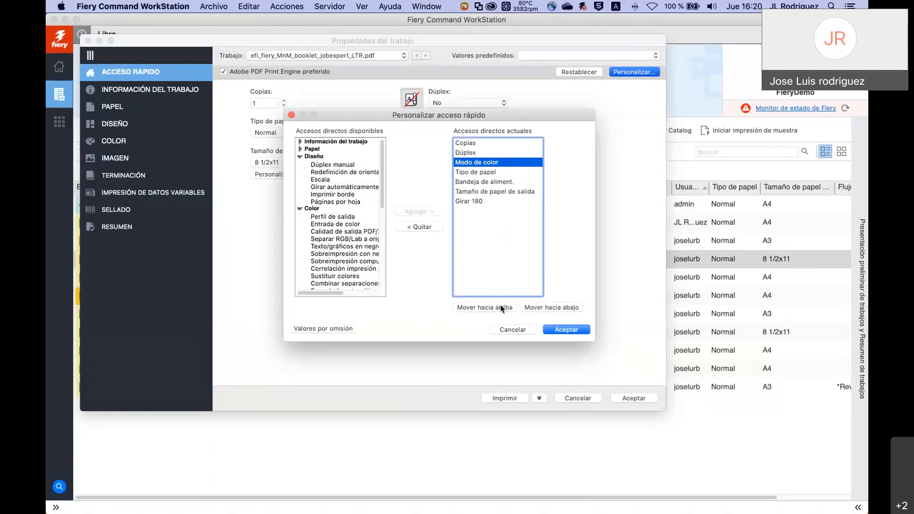
click(501, 308)
click(561, 332)
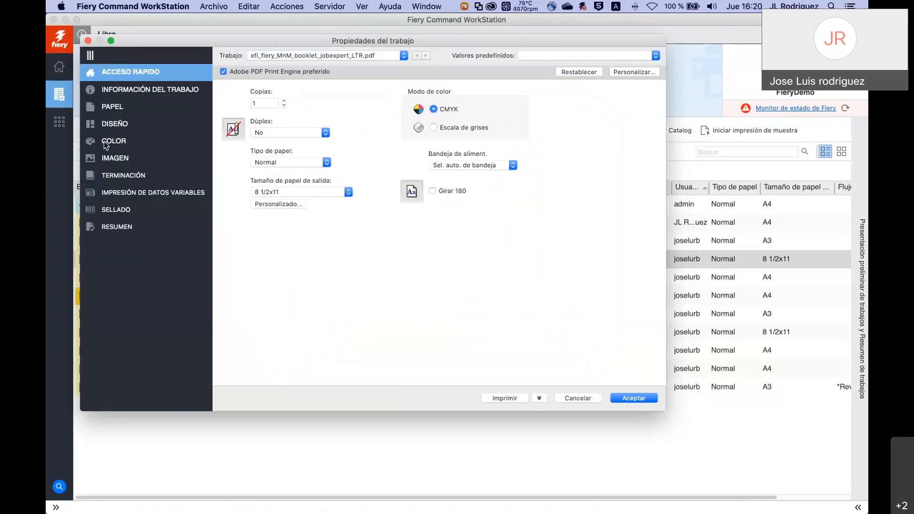
Browse the Imagen page and Papel and Color shortcut categories, then cancel the properties window.
click(109, 158)
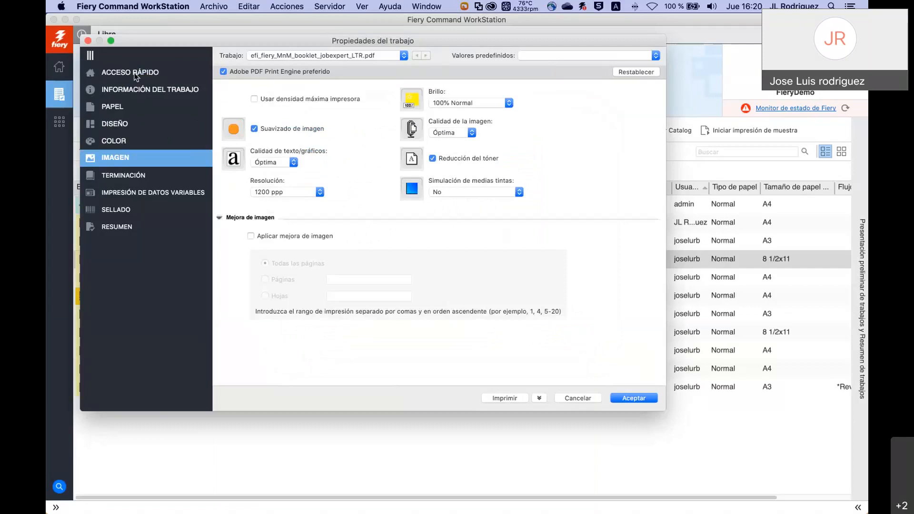
click(136, 74)
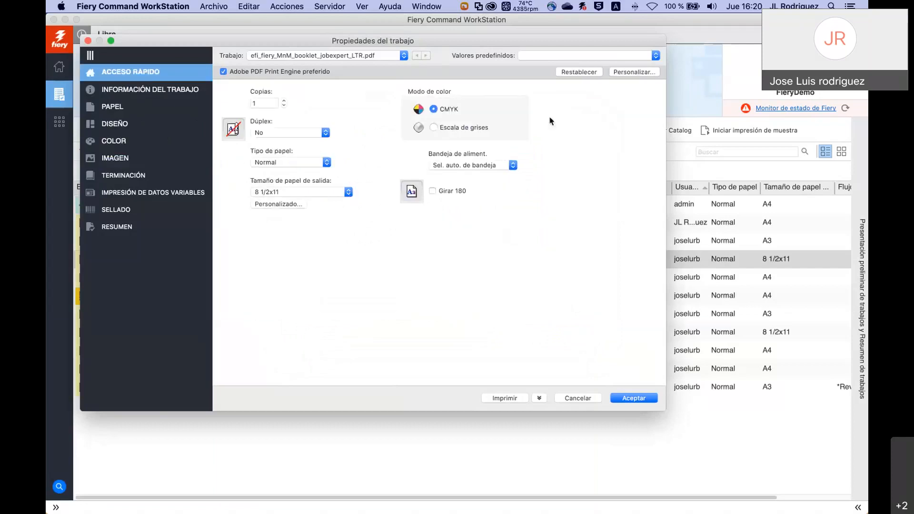
click(619, 72)
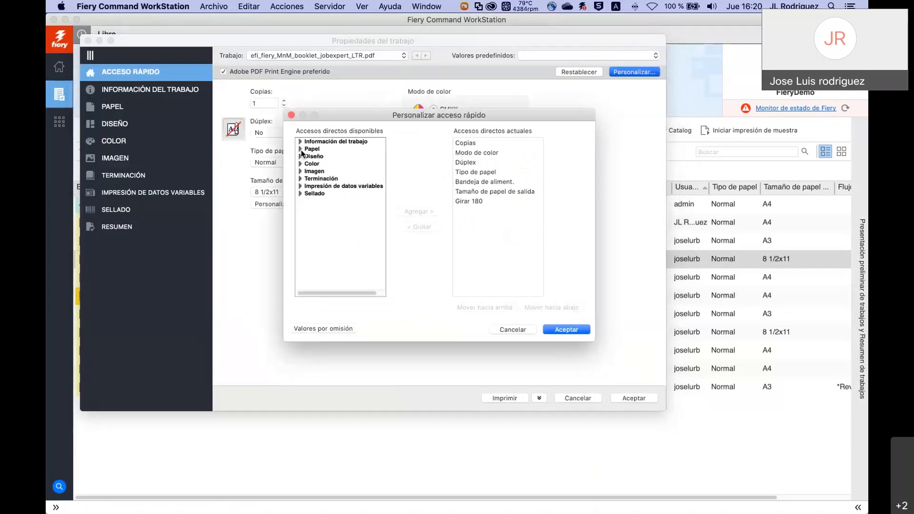
click(300, 149)
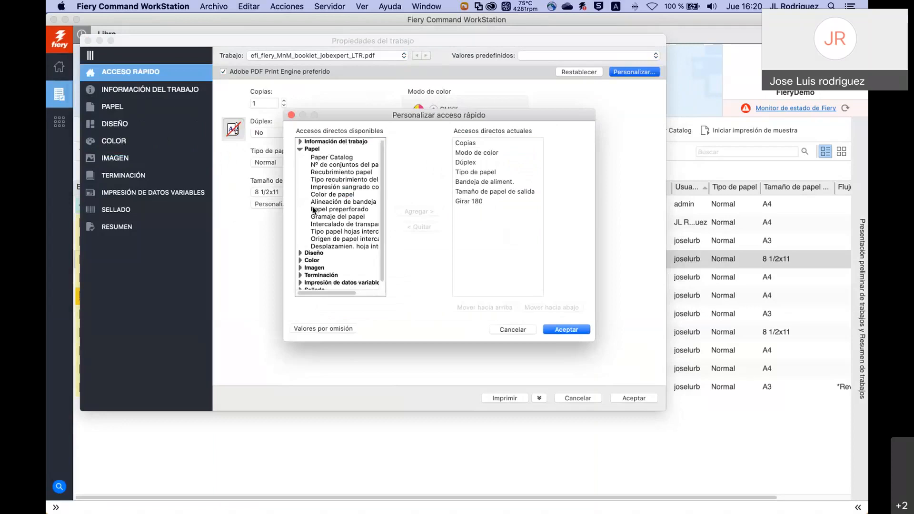
click(300, 261)
scroll(333, 255, down, 2)
scroll(332, 255, down, 4)
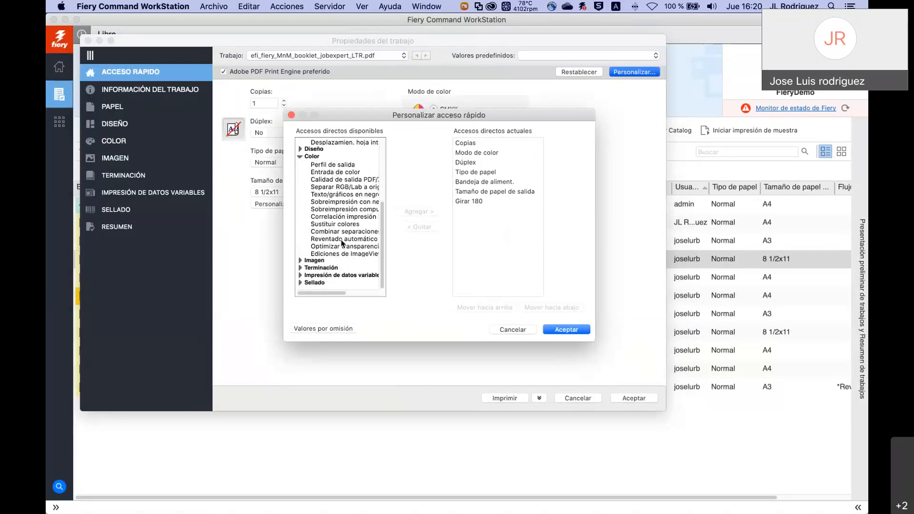
click(513, 330)
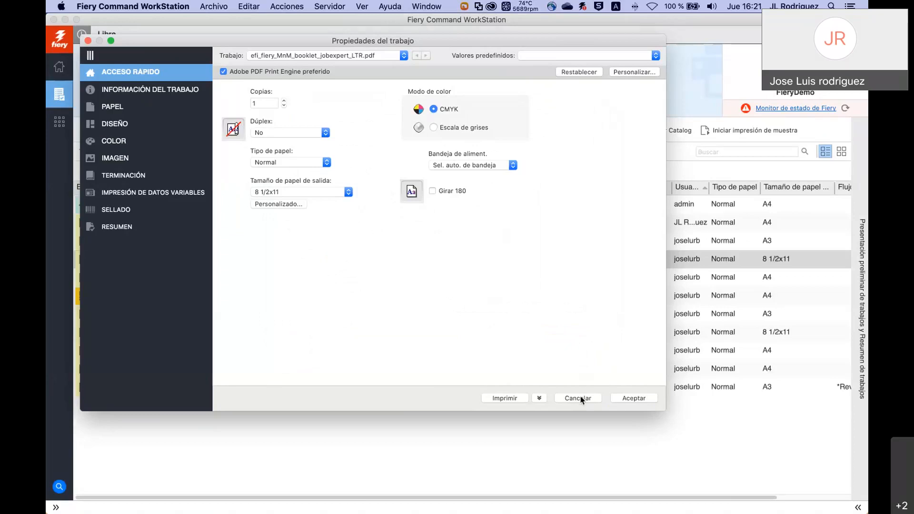
click(578, 399)
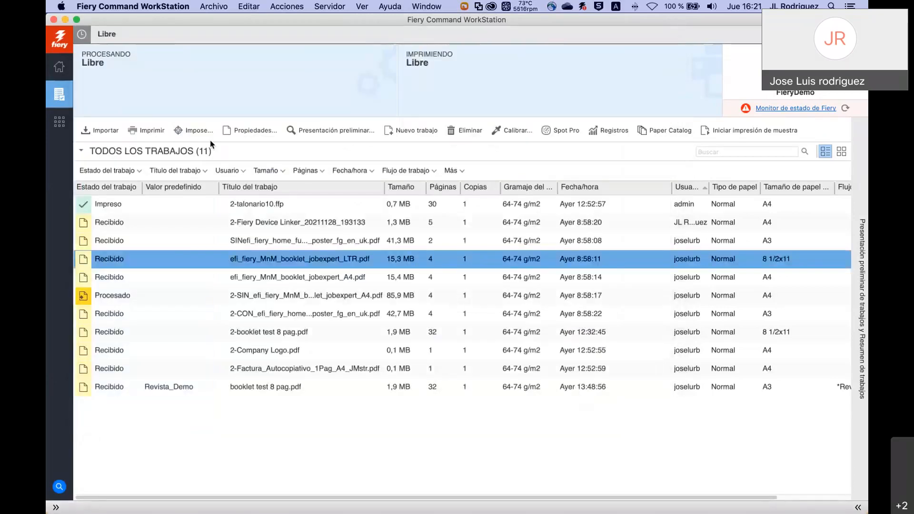
click(328, 6)
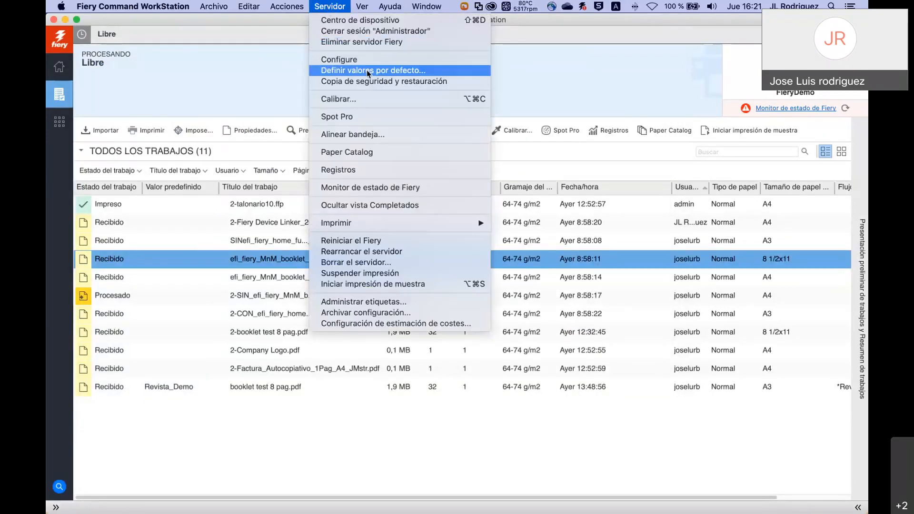
click(260, 80)
click(55, 507)
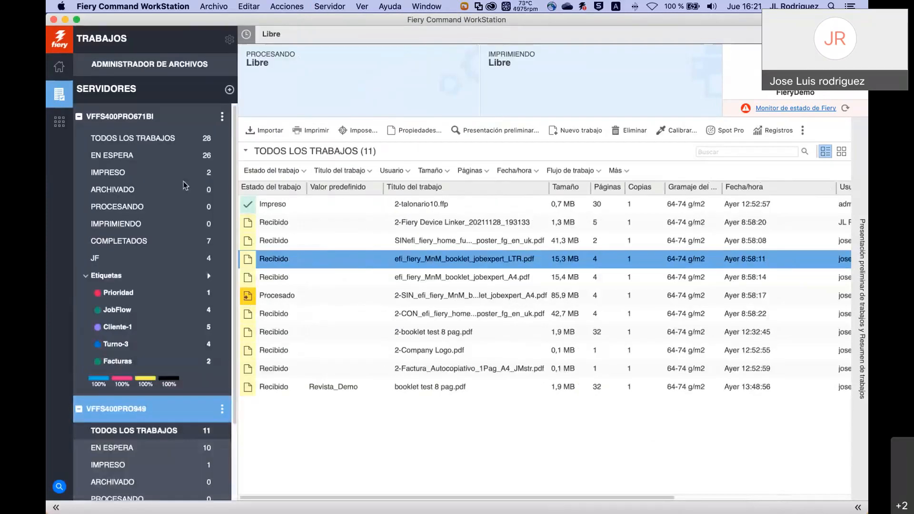
click(222, 117)
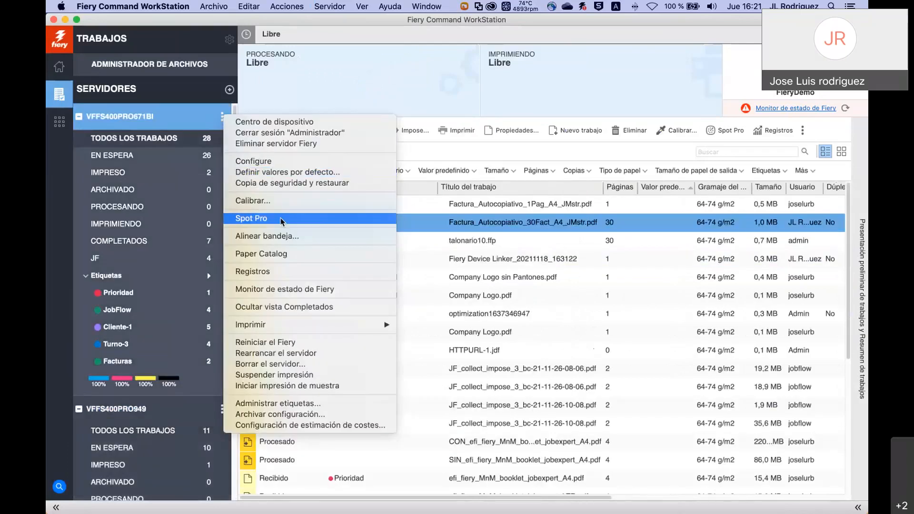
click(293, 172)
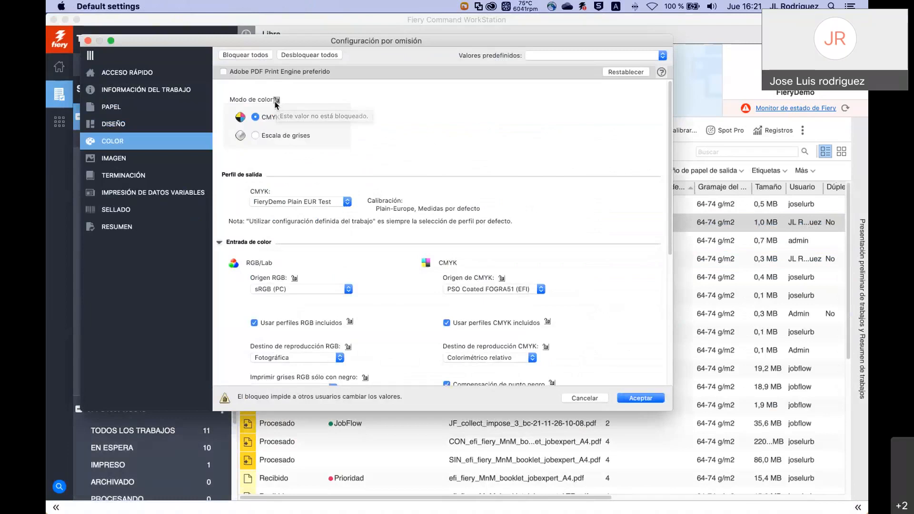
click(256, 137)
click(568, 327)
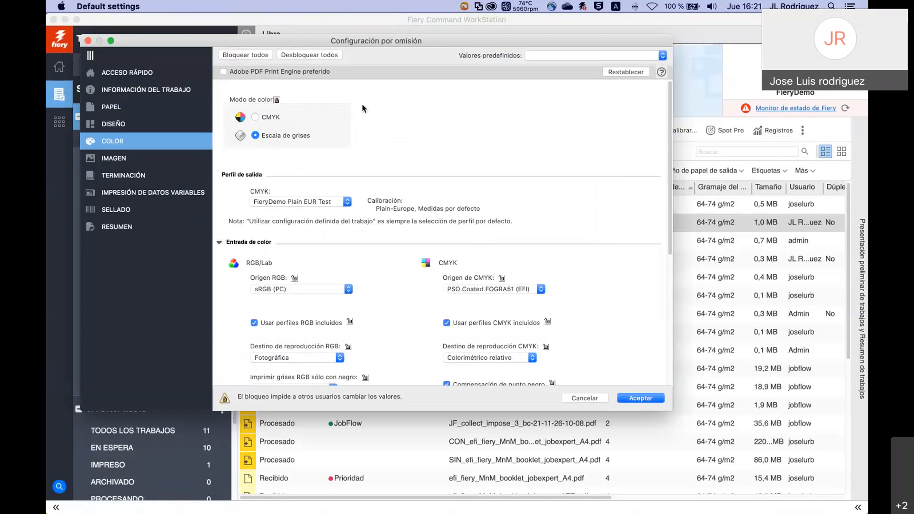
click(363, 104)
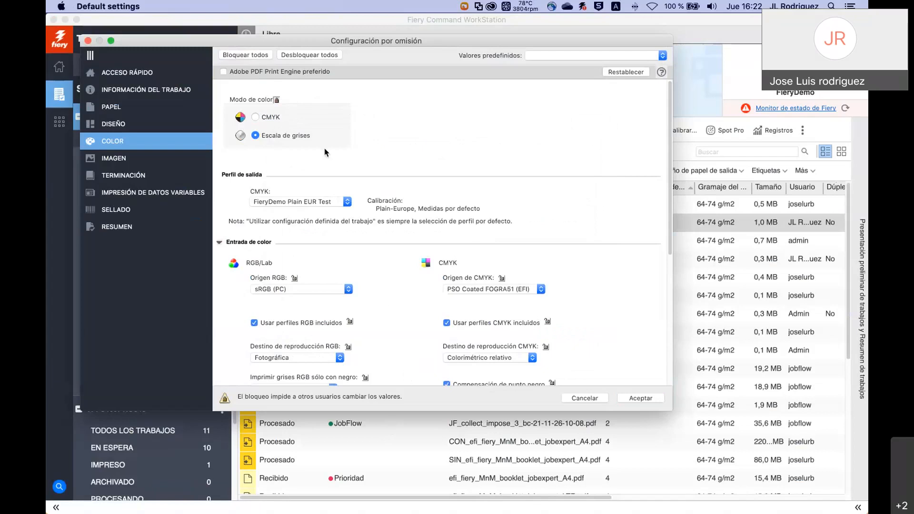
click(128, 161)
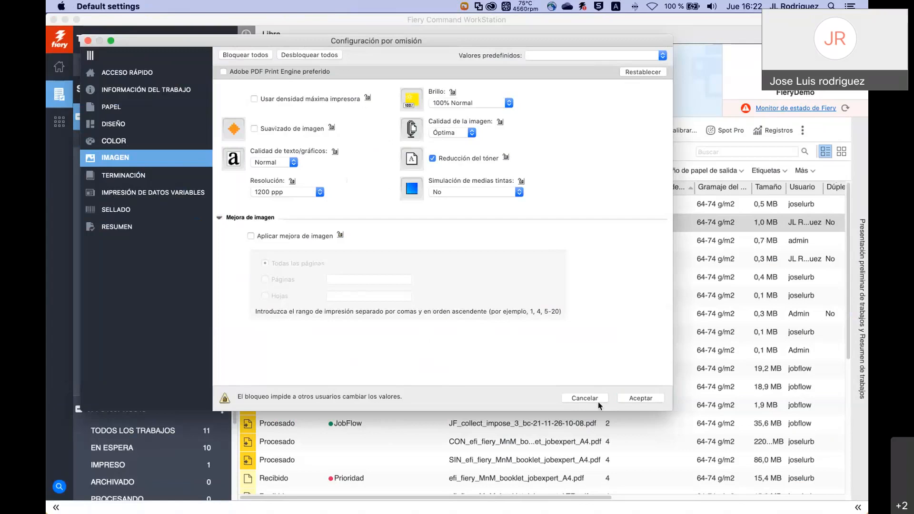
click(584, 398)
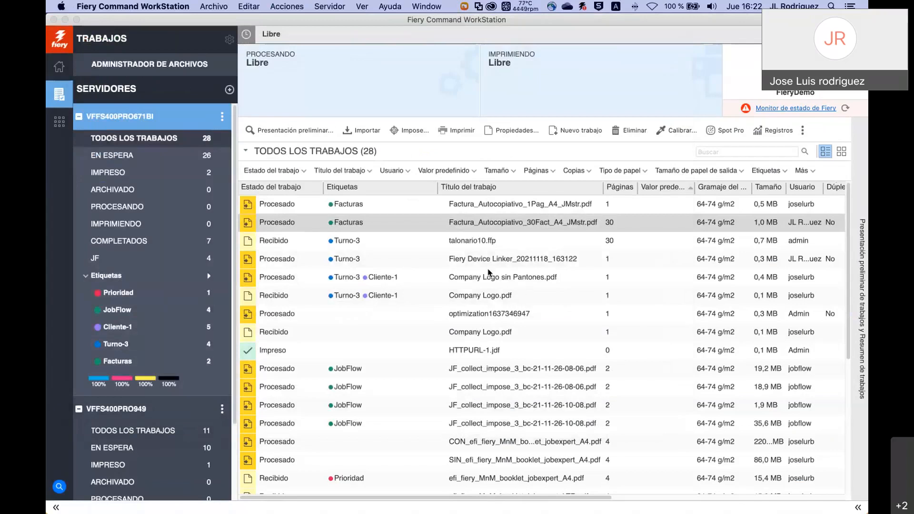
Check the COLOR settings of Factura_Autocopiativo_30Fact_A4_JMstr.pdf, then run Procesar y En espera.
click(362, 226)
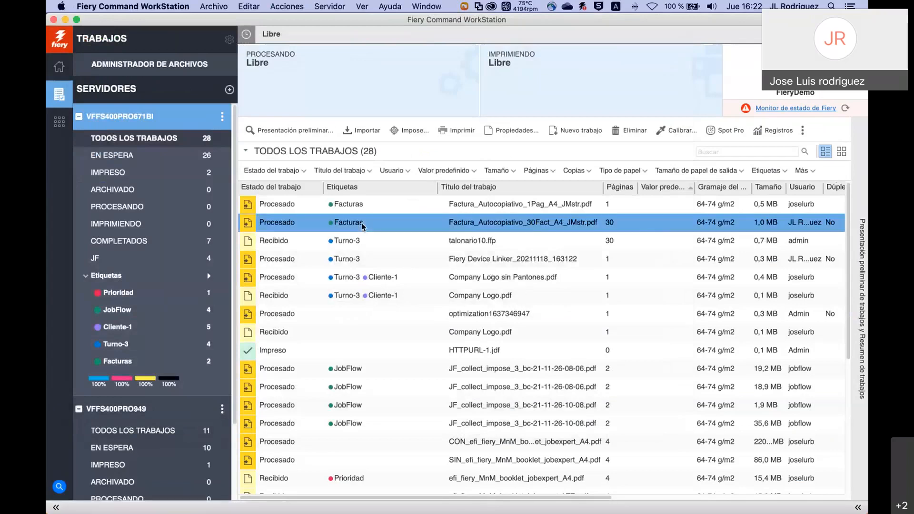
double_click(363, 226)
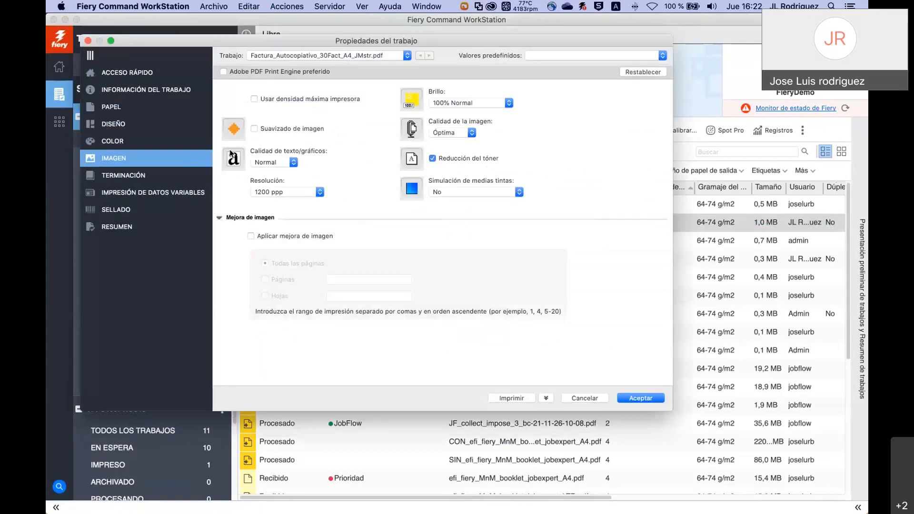
click(115, 140)
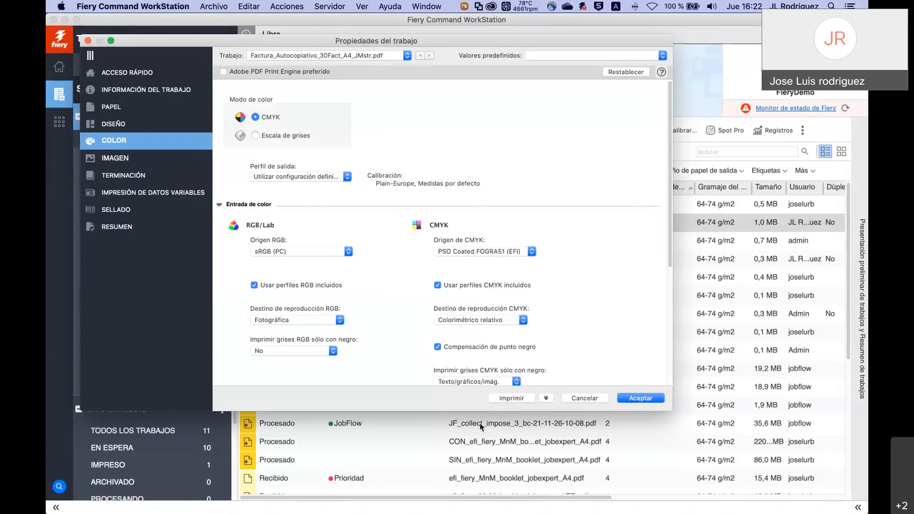
click(546, 399)
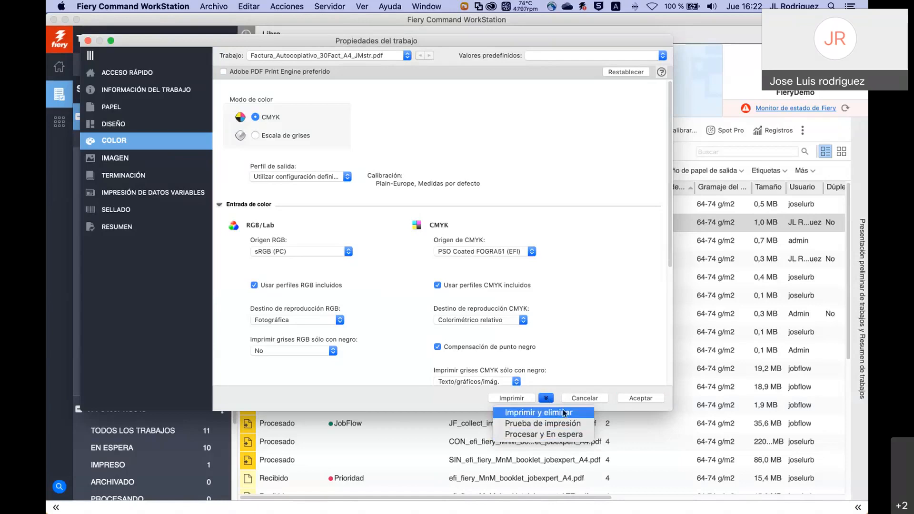
click(553, 435)
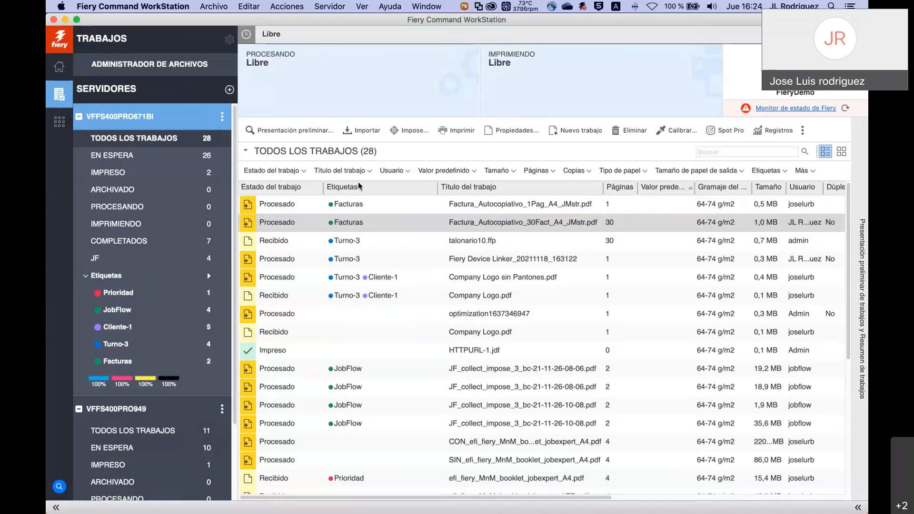
click(153, 7)
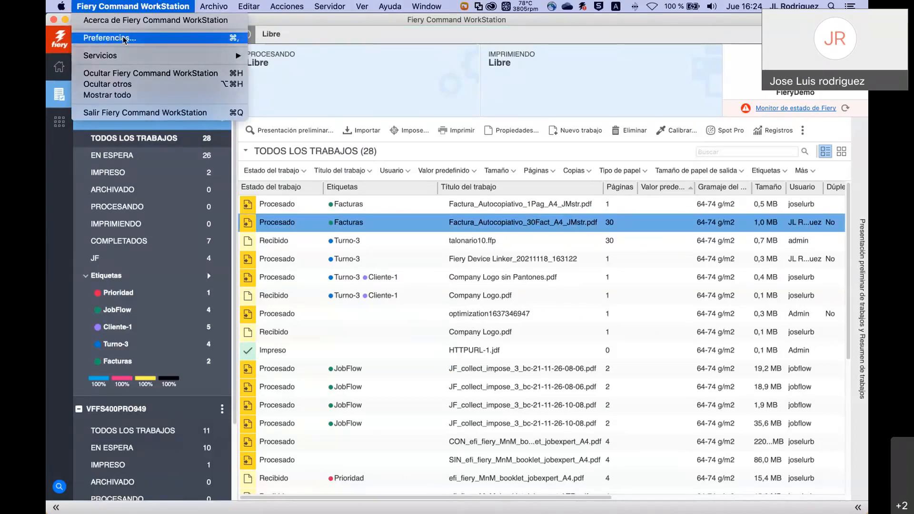
click(125, 40)
click(290, 112)
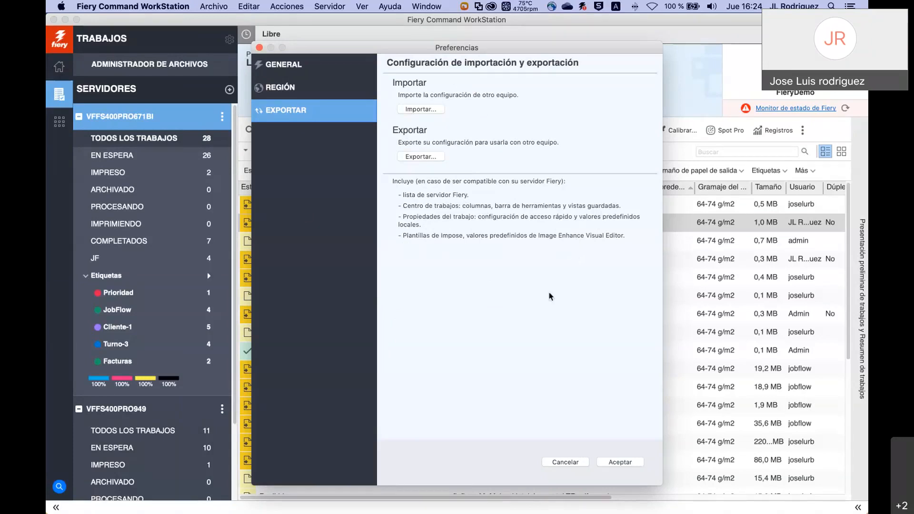
click(565, 462)
key(super+Tab)
key(super+Tab)
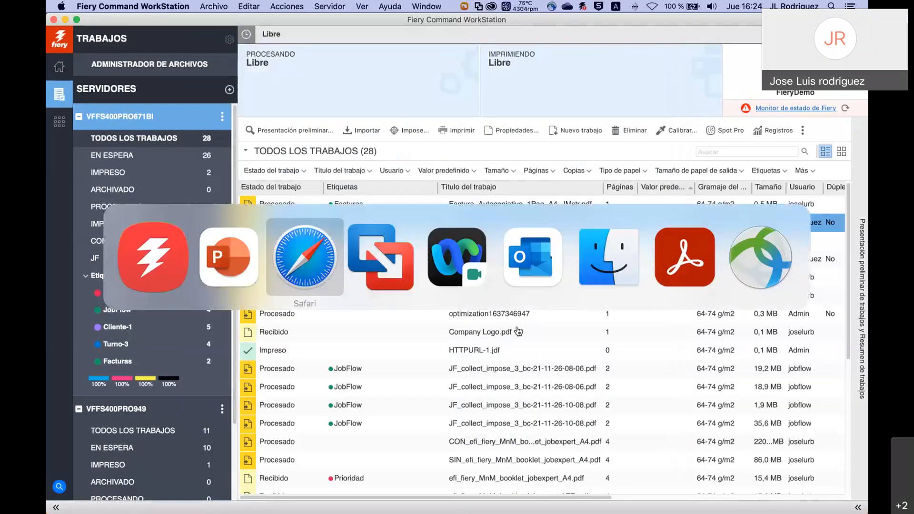
On the Windows copy, view Preferencias' EXPORTAR section, cancel, then return to slide 7.
key(super+Tab)
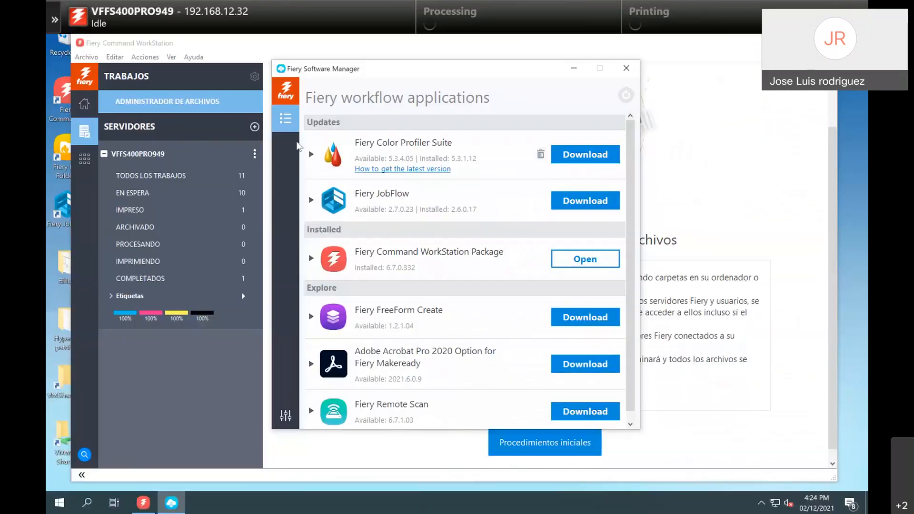
click(122, 58)
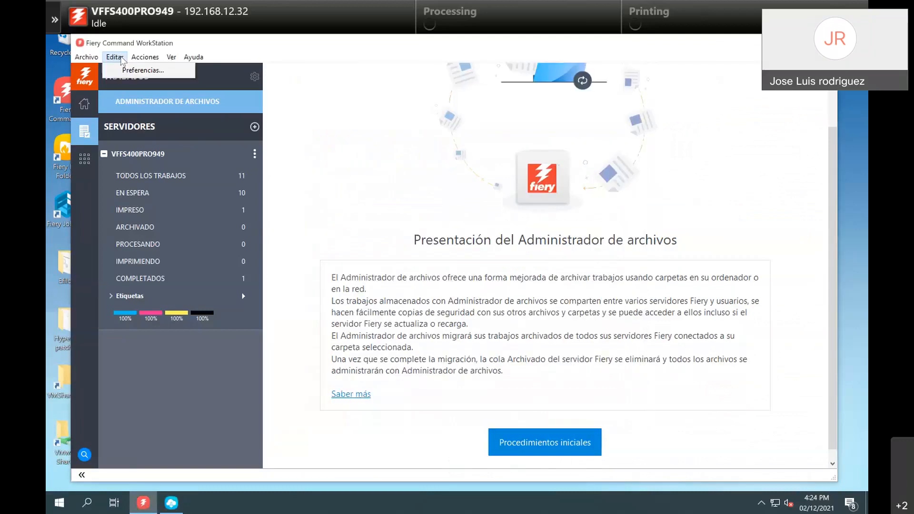
click(123, 72)
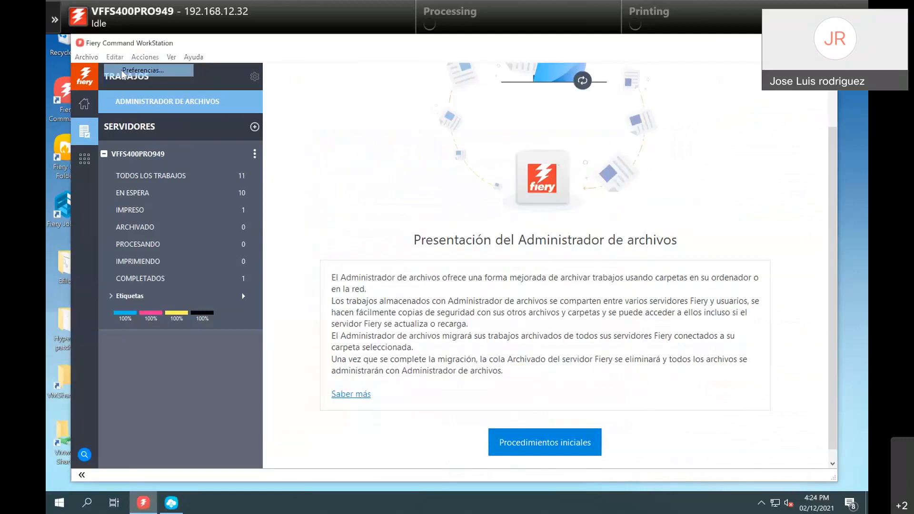
click(279, 97)
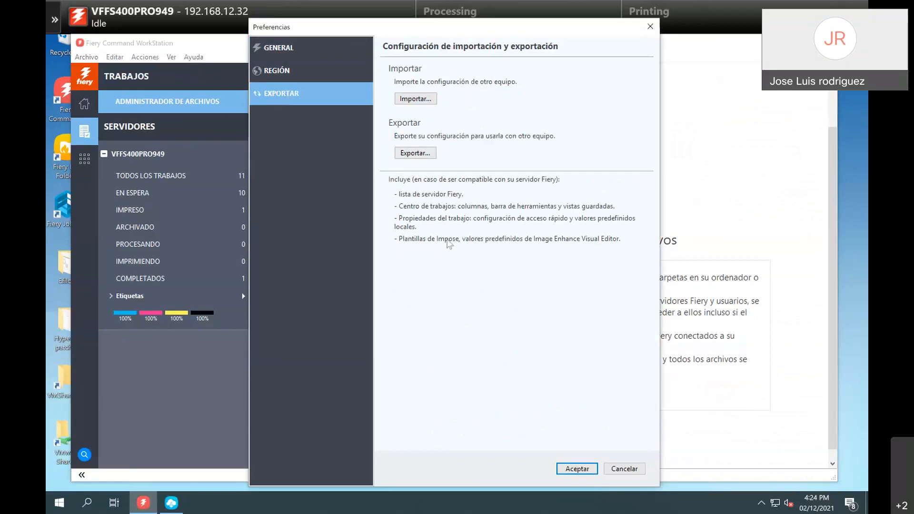
click(624, 469)
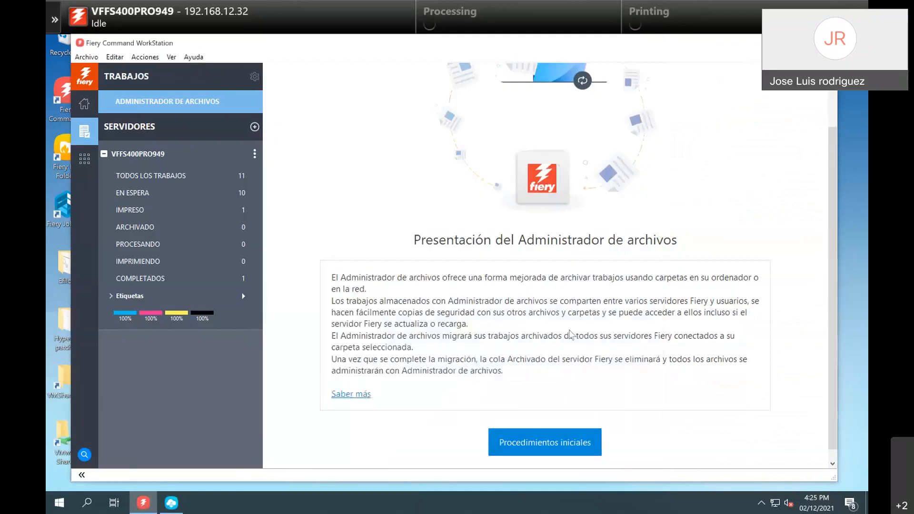
key(super+Tab)
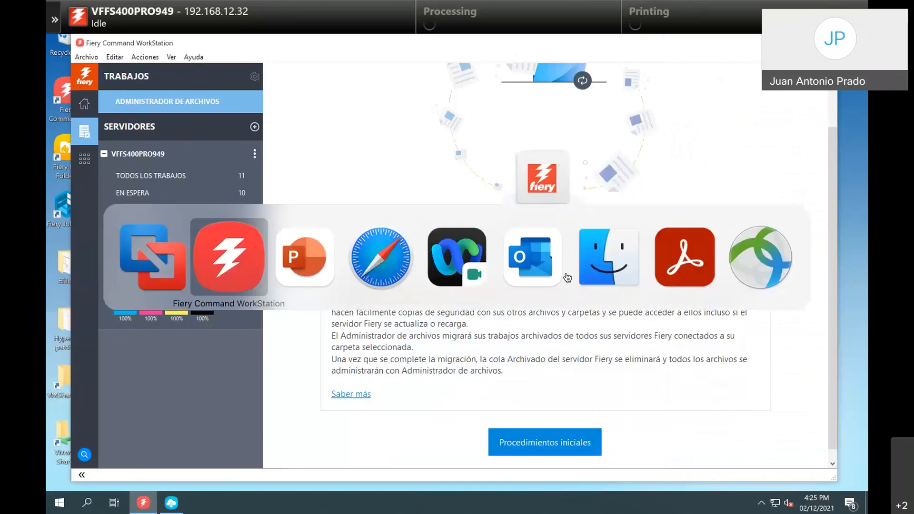
key(super+Tab)
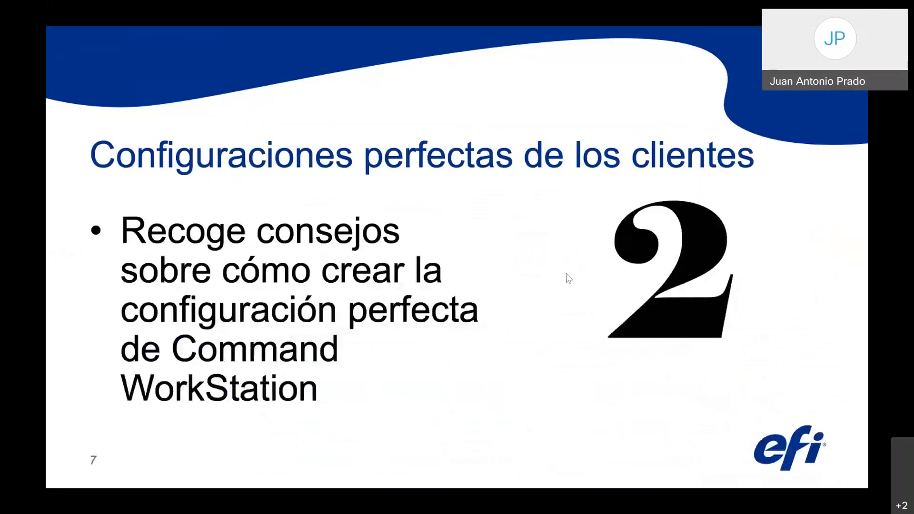
Advance to slide 8 on flexible job submission, then return to the VFFS400PRO671BI job list.
key(Right)
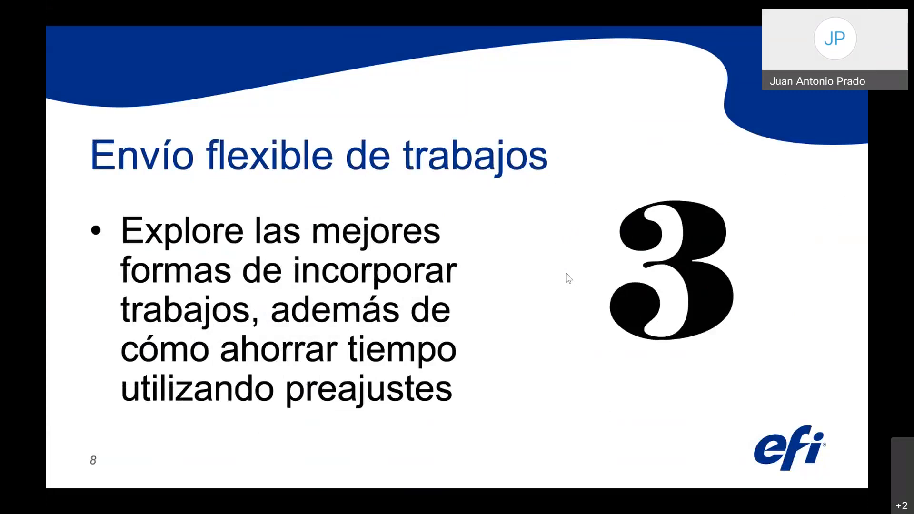
key(super+Tab)
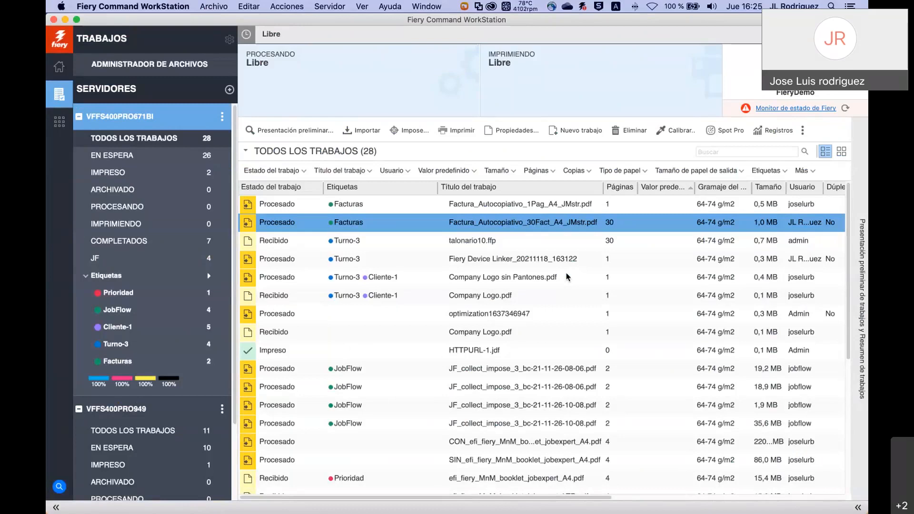
Pick ScannedImage.pdf through Archivo > Importar trabajo so it appears in Importar archivos.
click(215, 7)
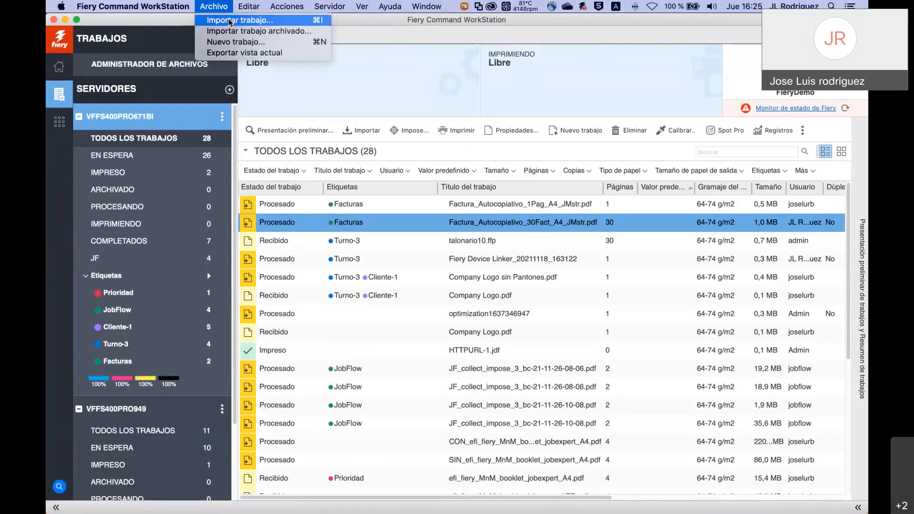
click(229, 21)
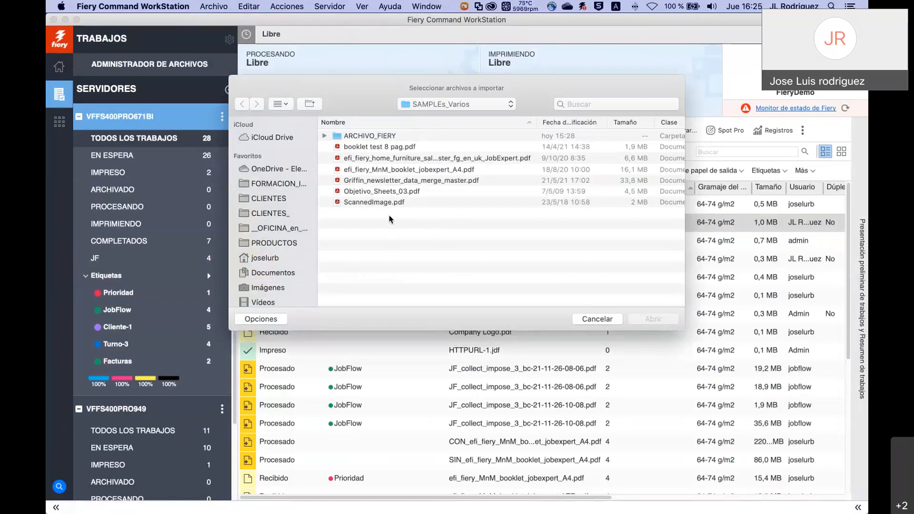
click(372, 203)
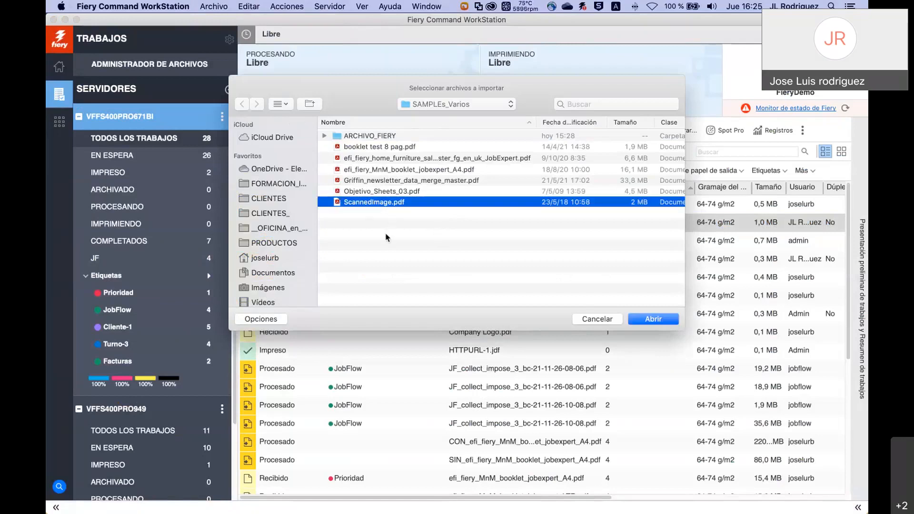
click(638, 320)
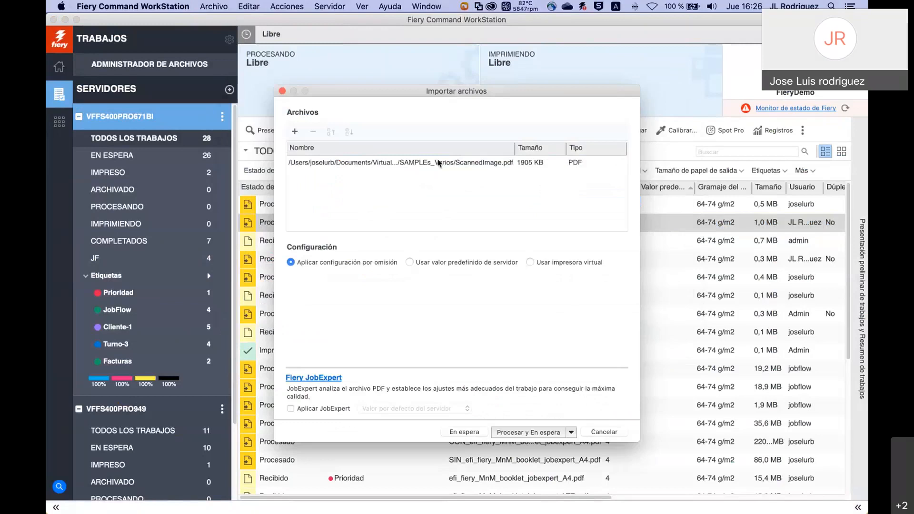
Browse server presets such as pru-impos1, then switch ScannedImage.pdf to 'Aplicar configuración por omisión'.
drag(389, 96, 390, 81)
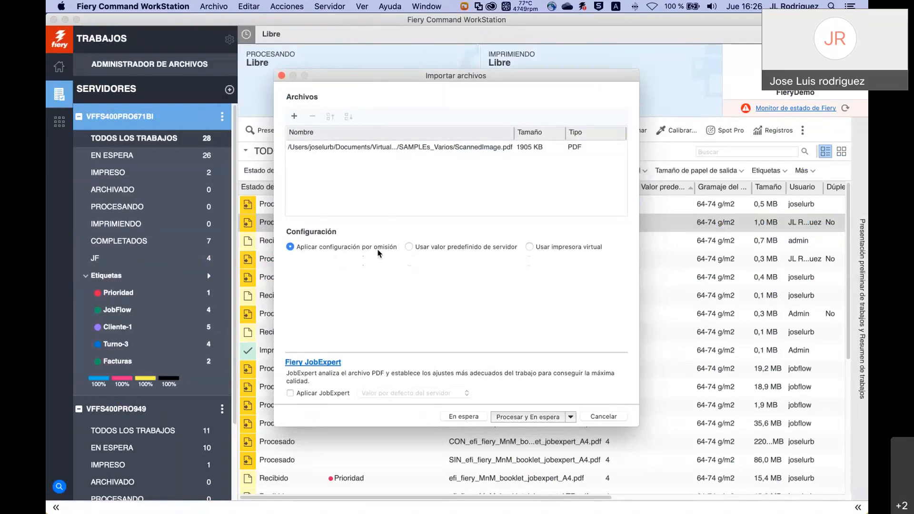
click(409, 247)
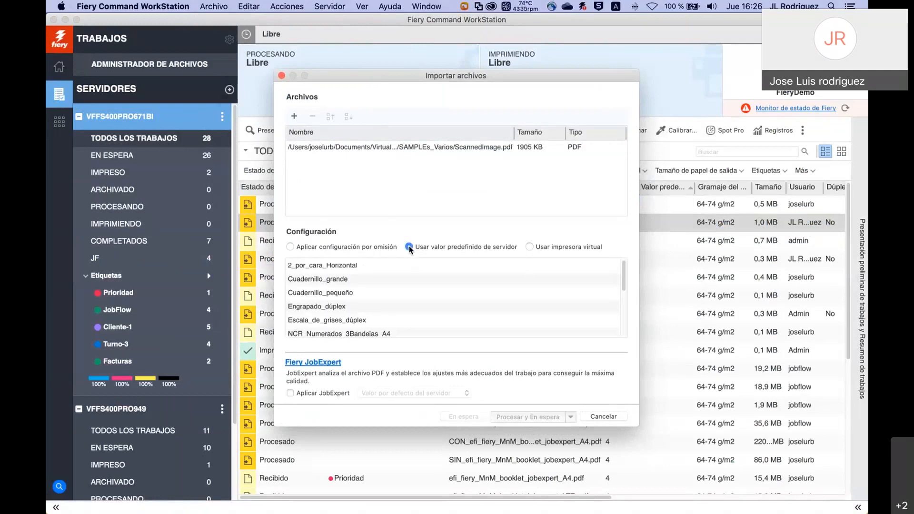
scroll(387, 304, down, 10)
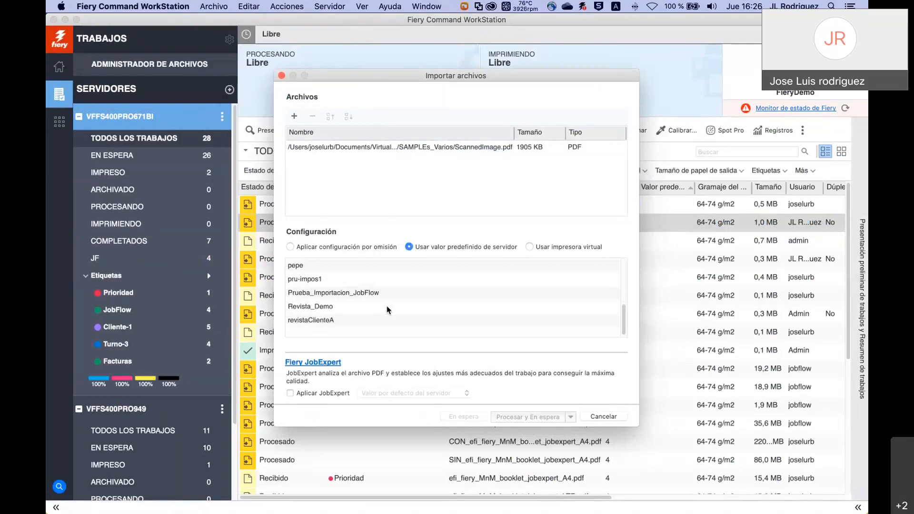
scroll(389, 310, up, 1)
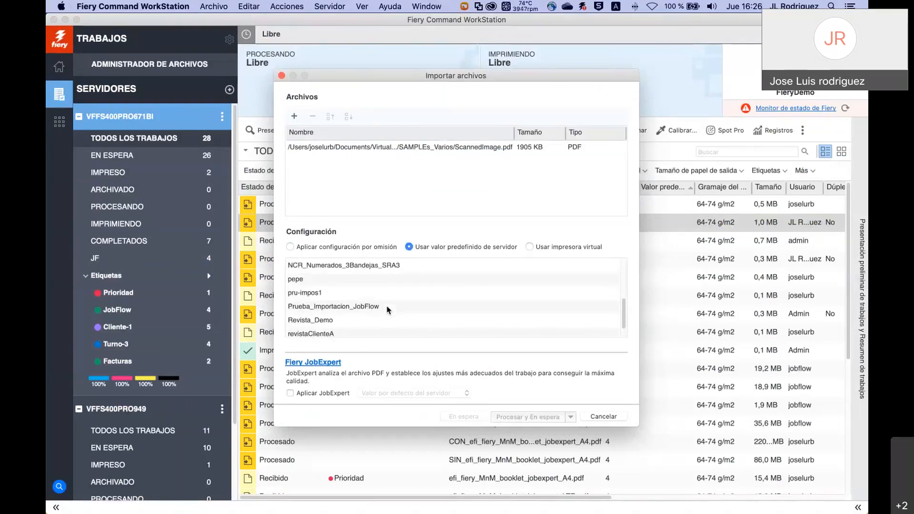
scroll(388, 310, up, 2)
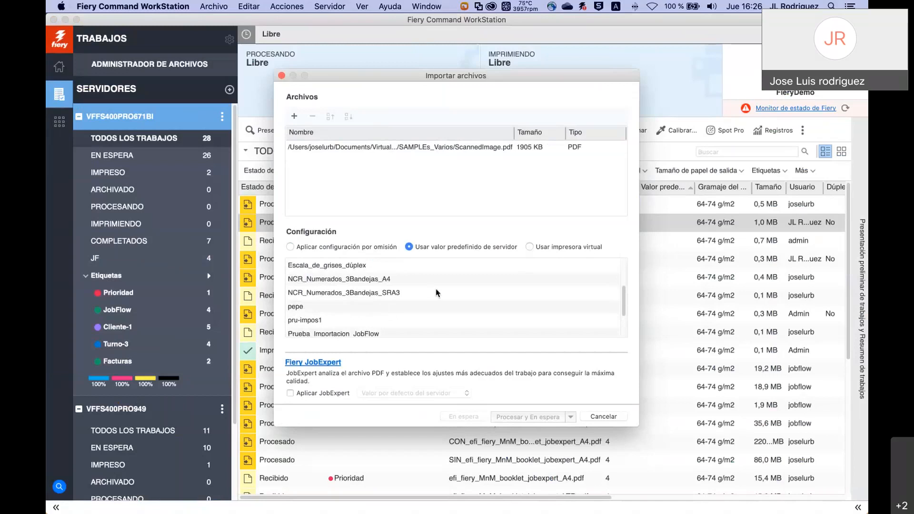
scroll(437, 293, down, 3)
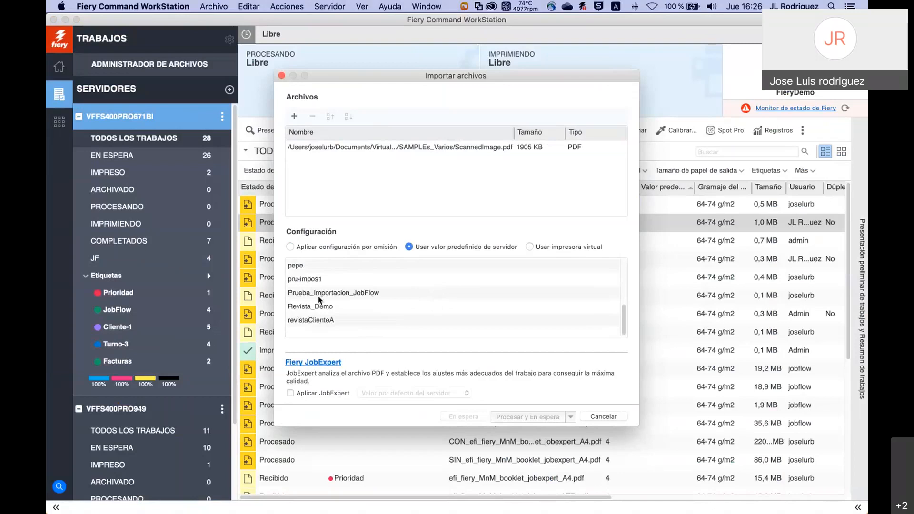
click(313, 281)
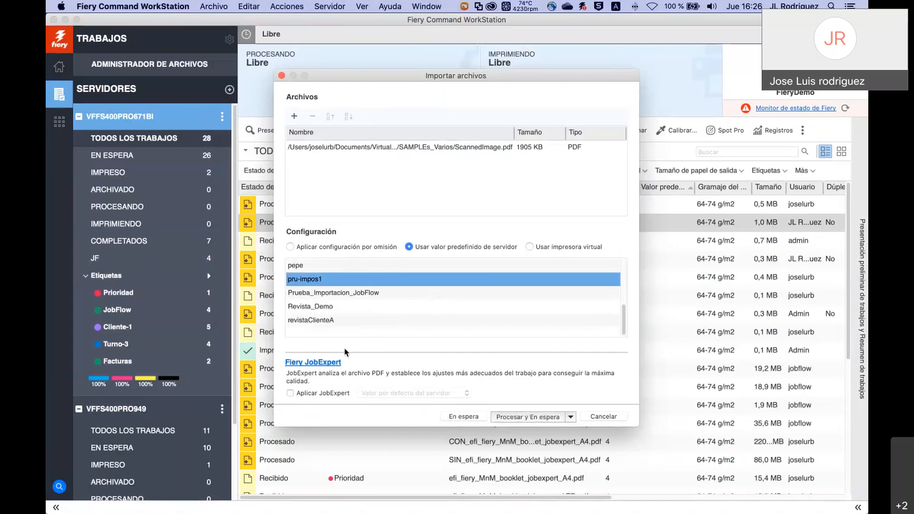
click(290, 247)
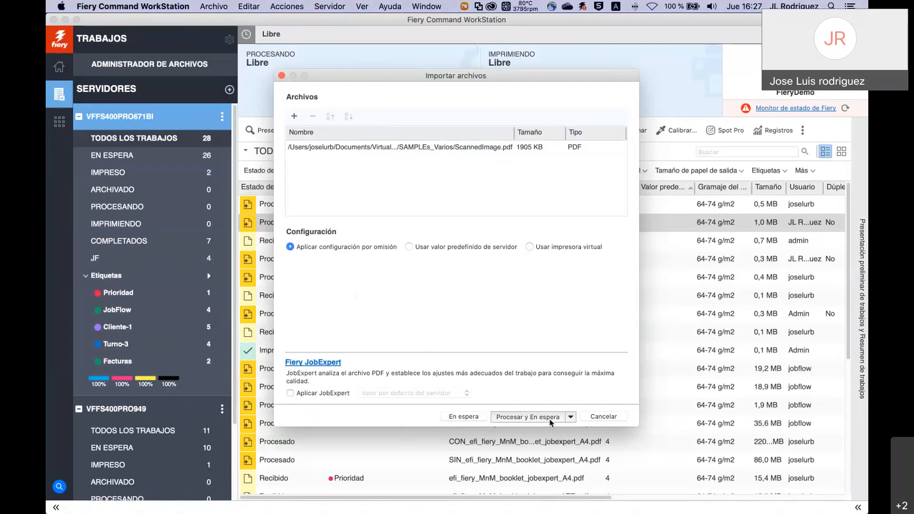
Import ScannedImage.pdf with 'Procesar y En espera' so it starts processing as job 29.
click(571, 418)
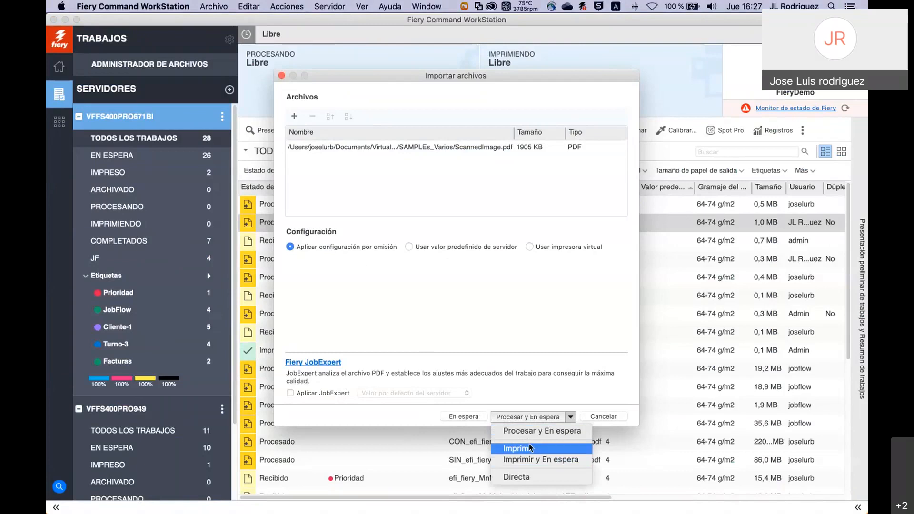
click(534, 431)
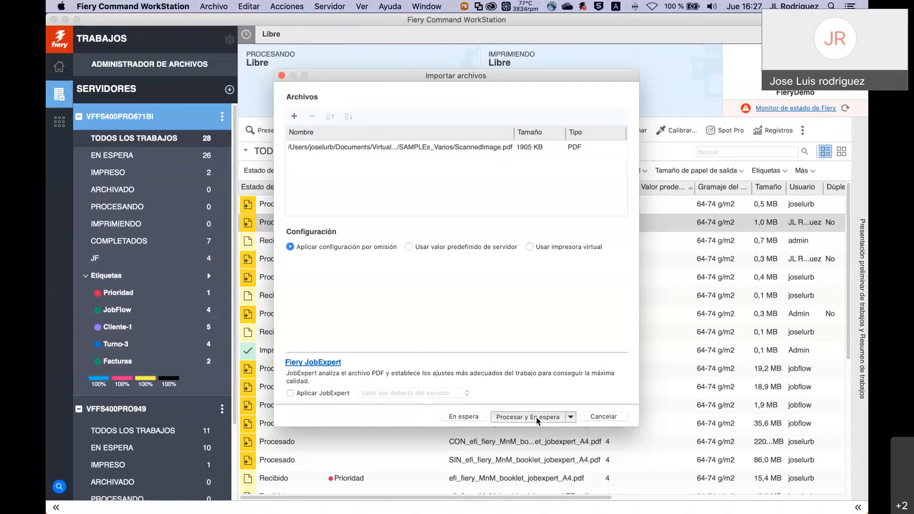
click(541, 420)
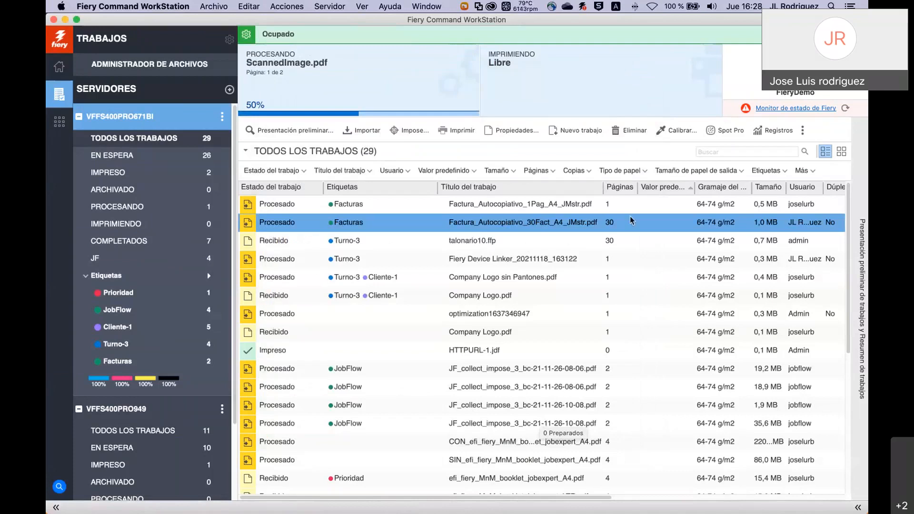
Sort the job list by Fecha/hora, newest first, and select the booklet test 8 pag.pdf job.
scroll(630, 216, right, 3)
scroll(673, 213, right, 5)
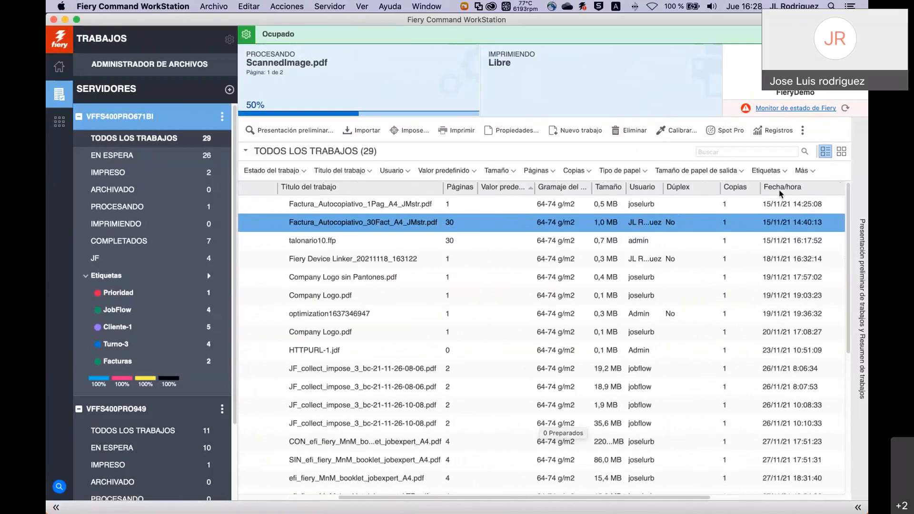
click(782, 191)
click(788, 188)
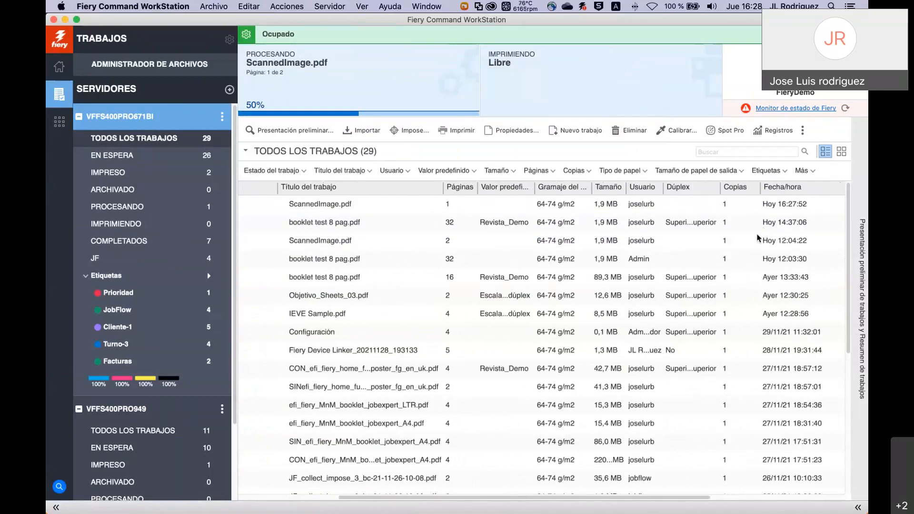
scroll(757, 237, left, 7)
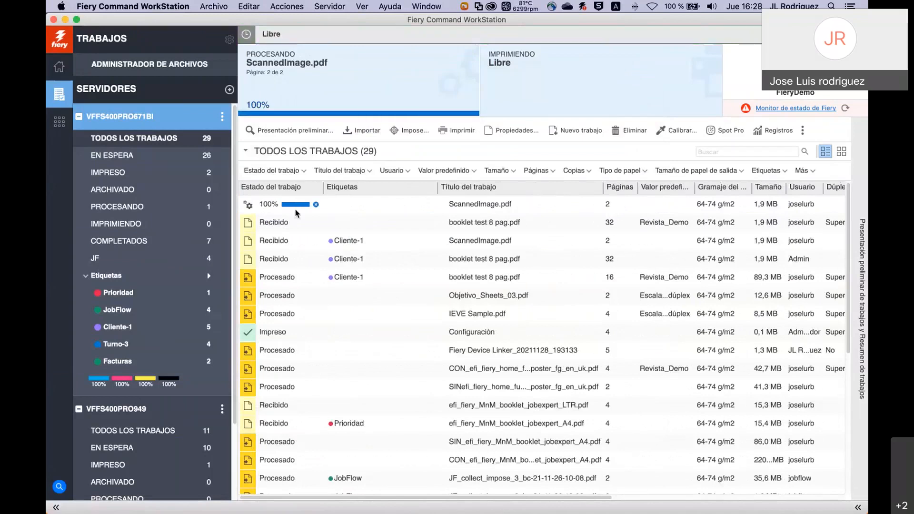
click(346, 224)
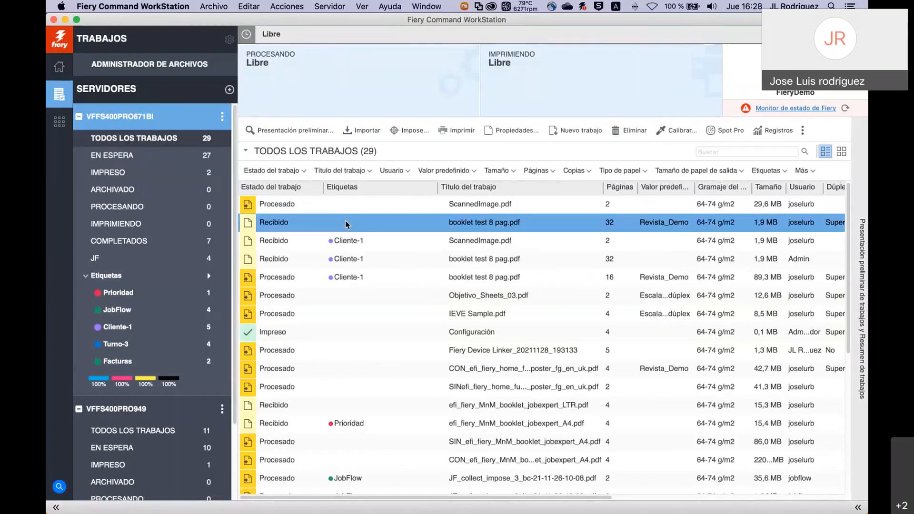
Open booklet test 8 pag.pdf's job properties and review its paper, information and colour sections.
double_click(346, 224)
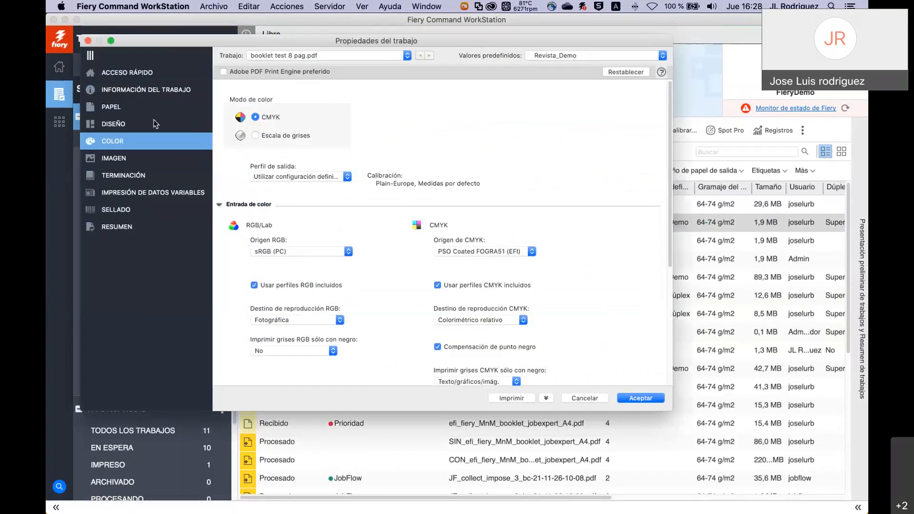
click(121, 110)
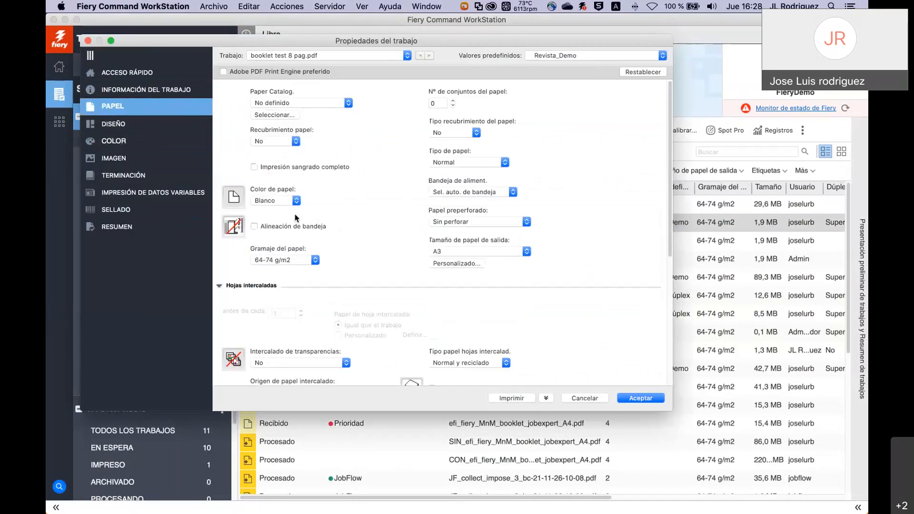
click(150, 92)
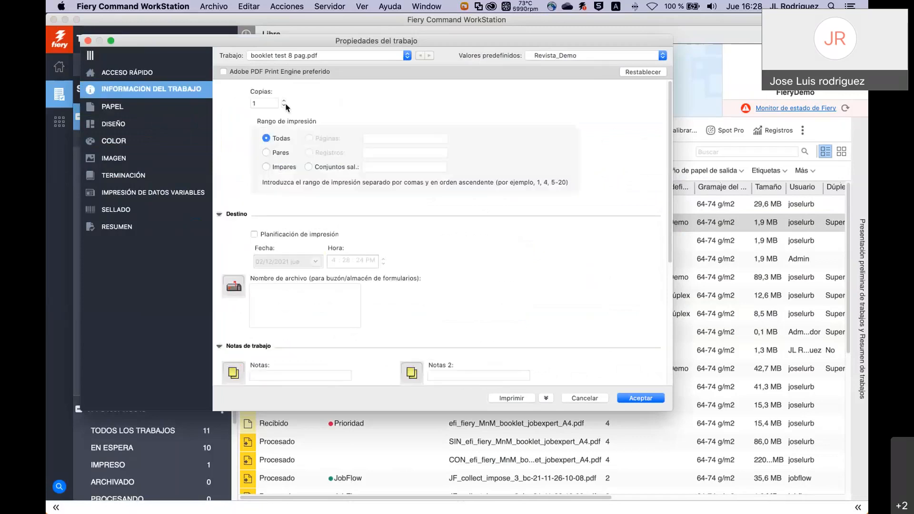
click(125, 144)
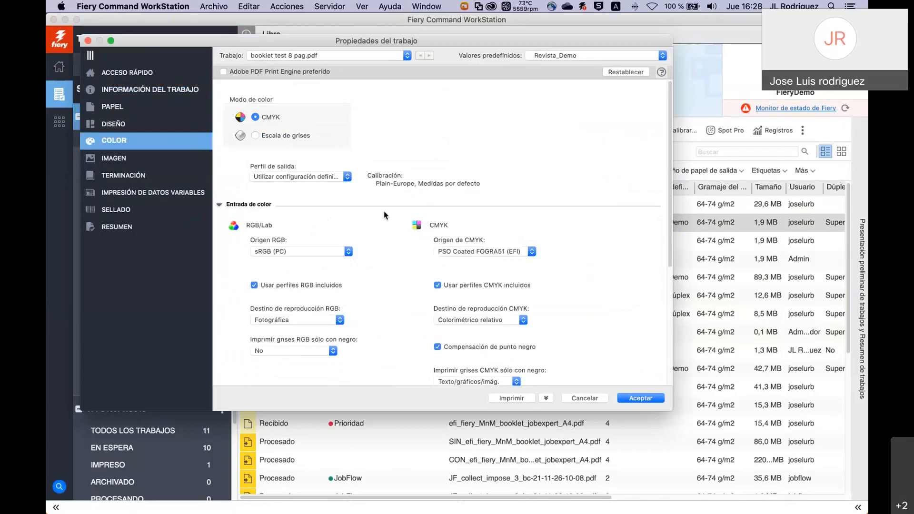
Save the job's current settings as a local preset named MisValores and close the properties.
click(663, 55)
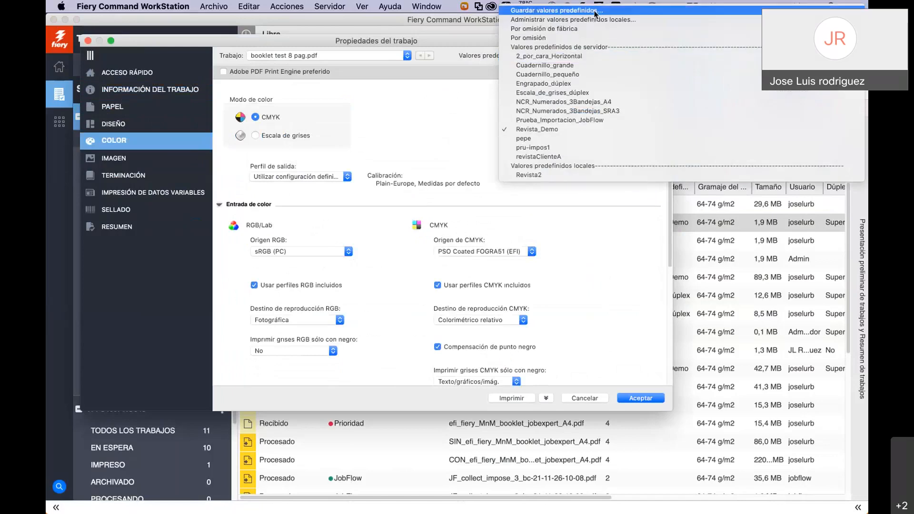
click(592, 10)
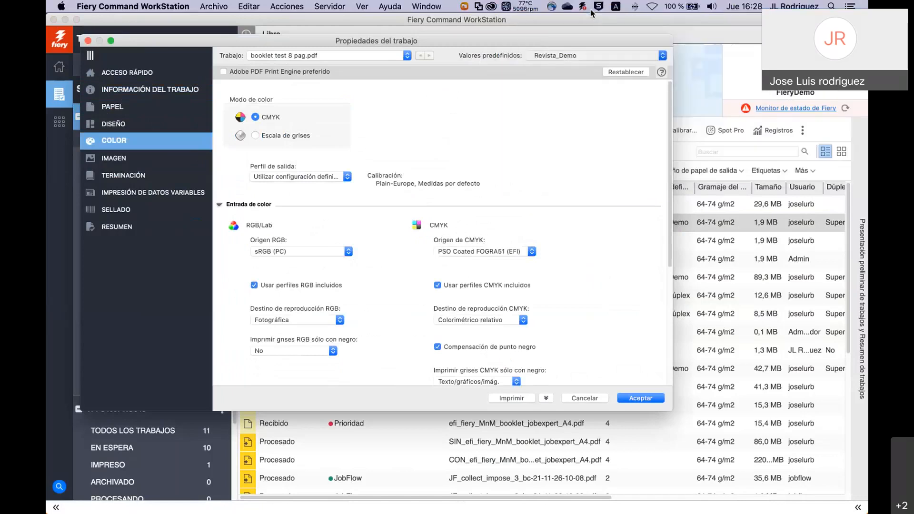
text(MisValores)
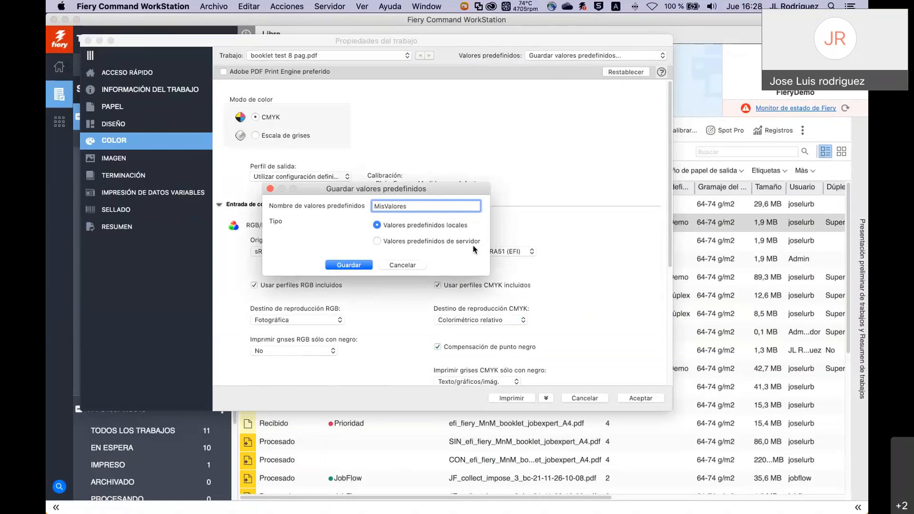
click(349, 265)
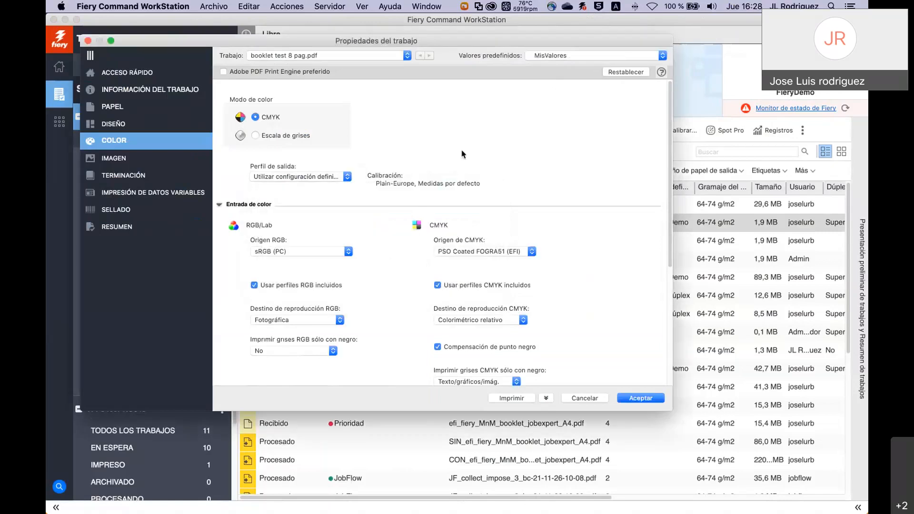
click(639, 399)
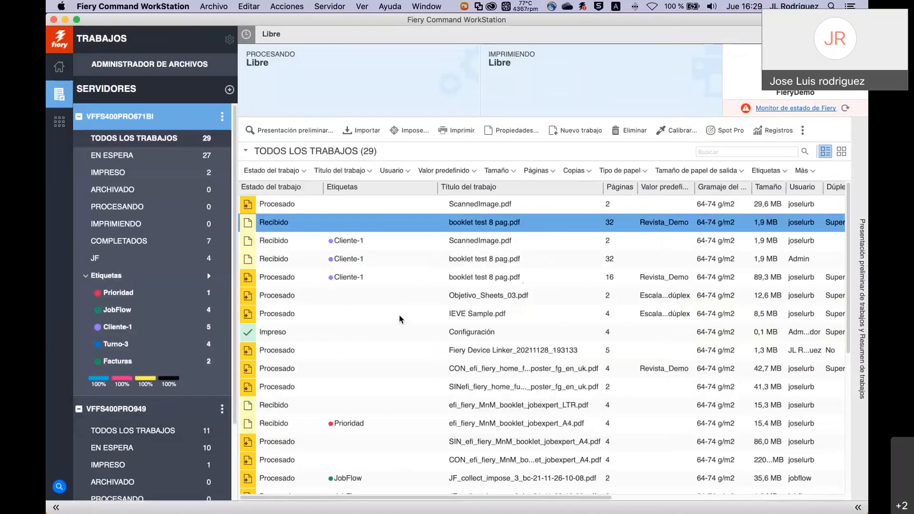
Apply the Escala_de_grises_dúplex workflow to the efi_fiery_MnM_booklet_jobexpert_LTR.pdf job.
click(350, 408)
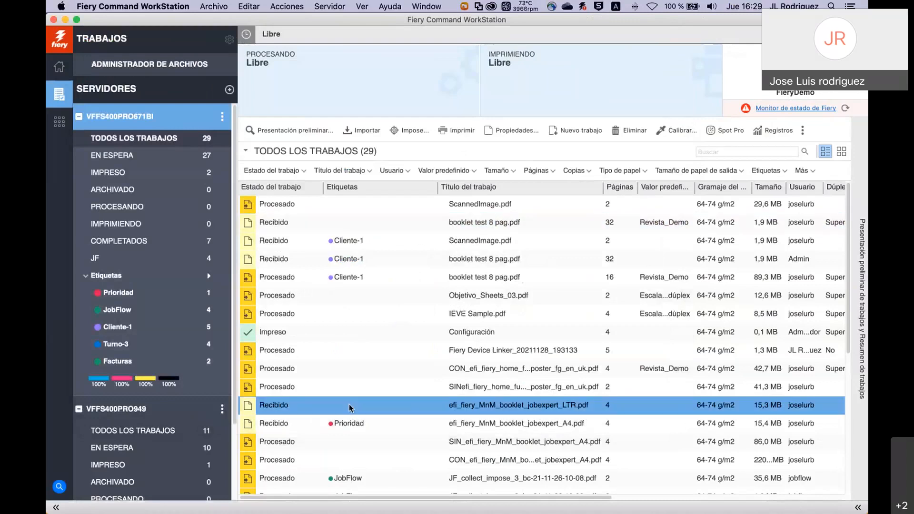
right_click(349, 406)
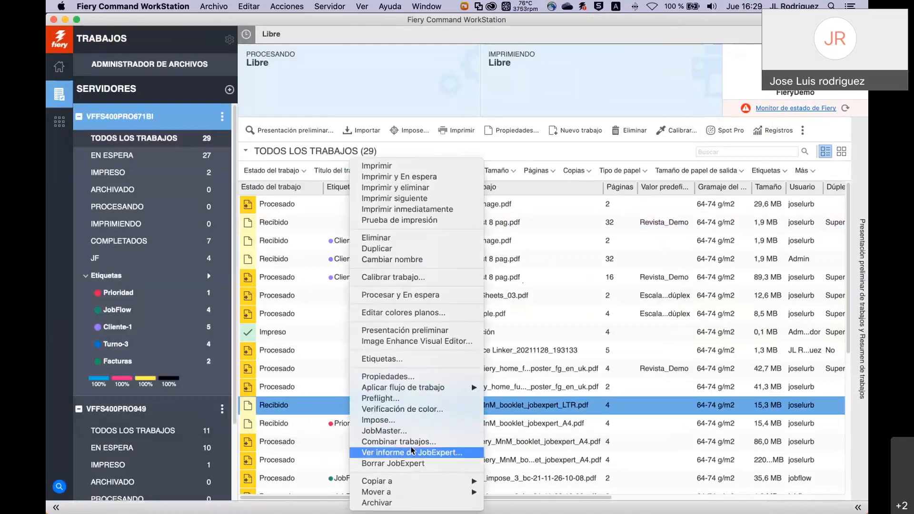
mouse_move(437, 389)
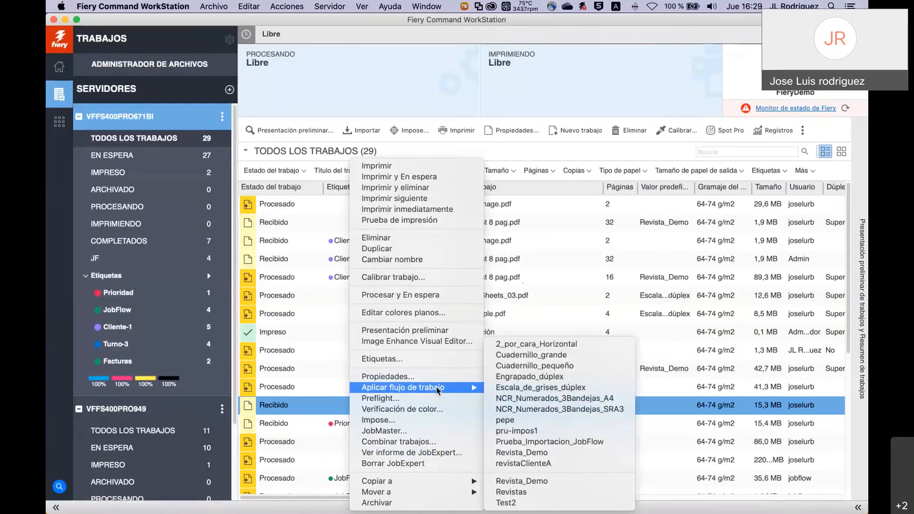
click(518, 388)
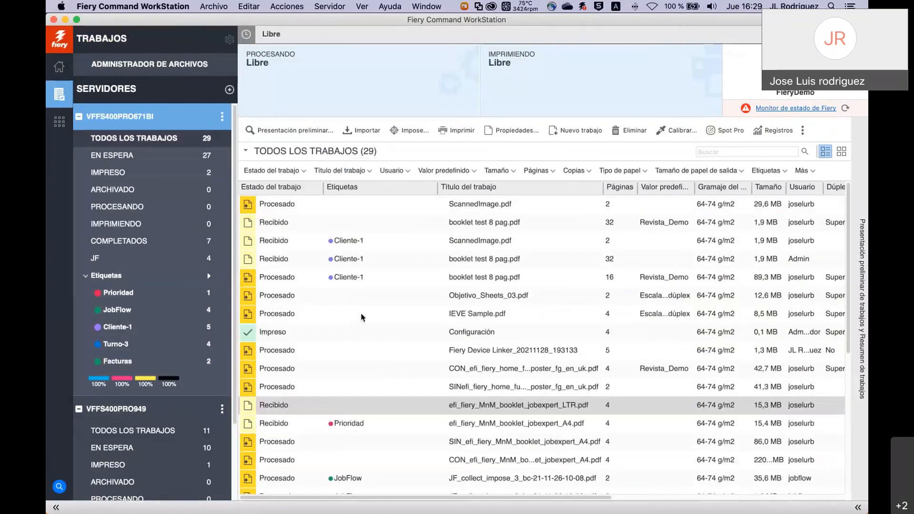
Apply the Test2 workflow to the Configuración job.
right_click(362, 334)
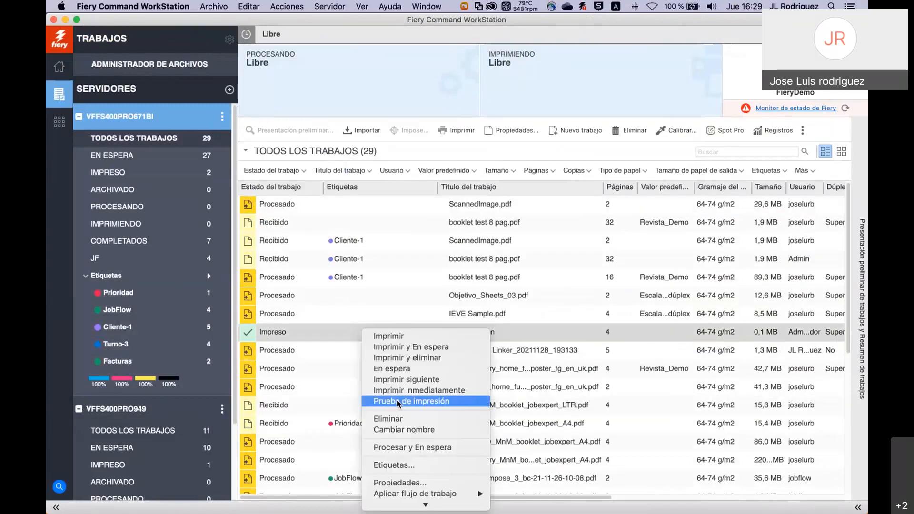
mouse_move(434, 442)
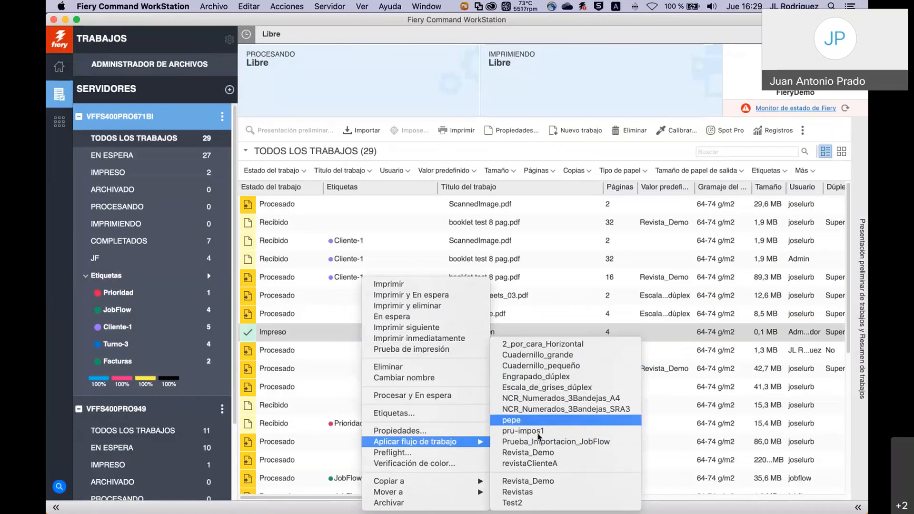
click(519, 502)
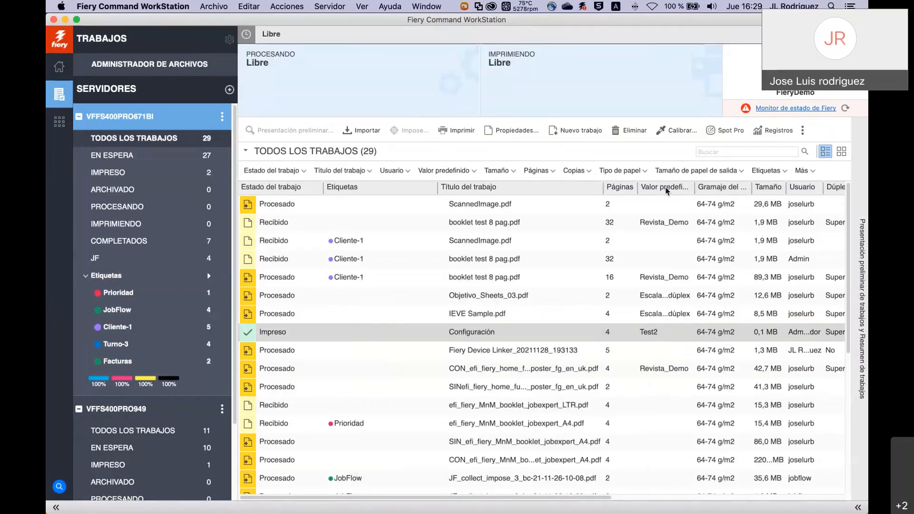
Select the Configuración job, then choose Objetivo_Sheets_03.pdf in Archivo > Importar trabajo.
click(667, 335)
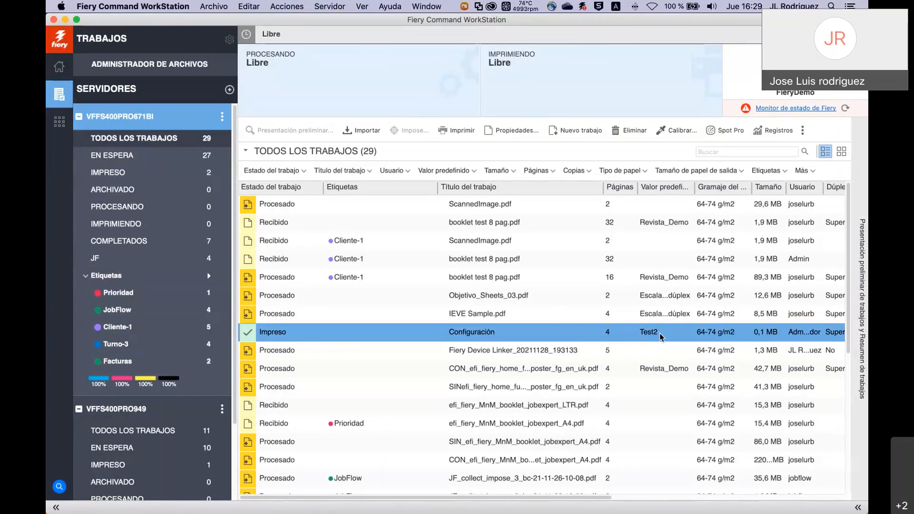
right_click(328, 351)
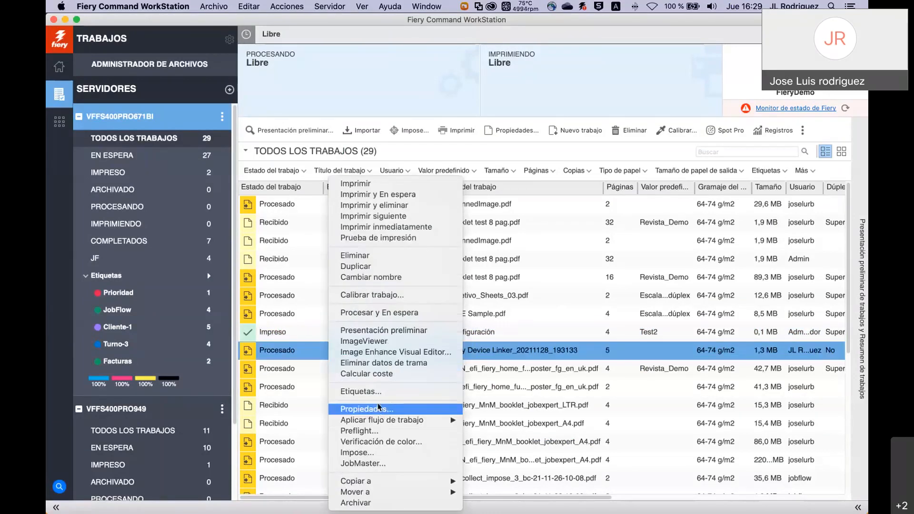
click(220, 10)
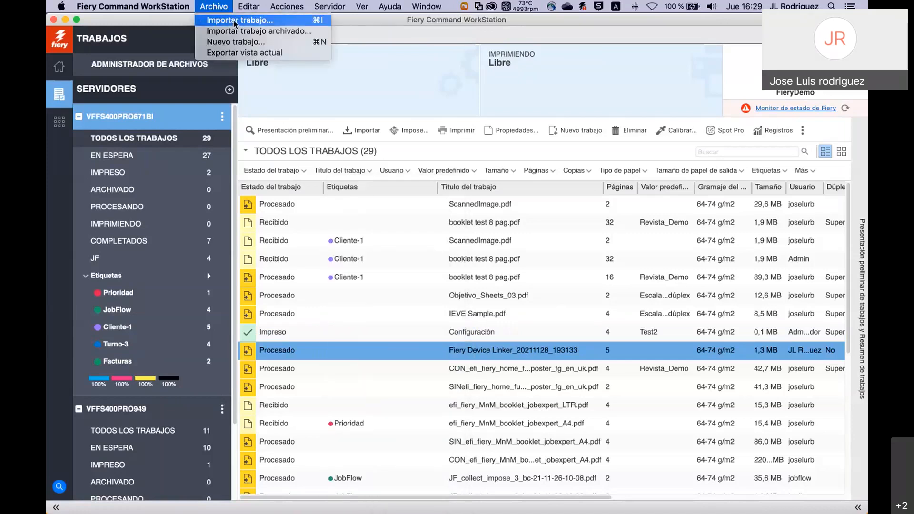
click(235, 20)
click(376, 191)
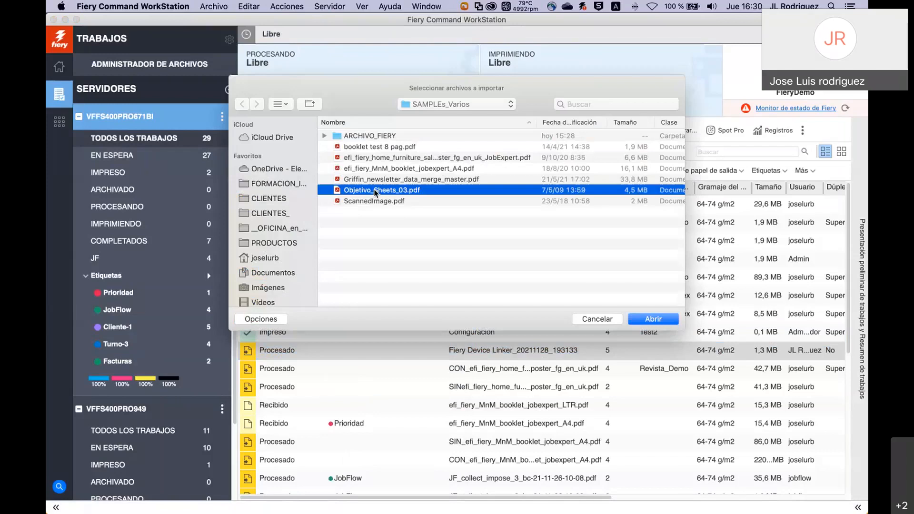
double_click(377, 191)
Look through the server presets offered for Objetivo_Sheets_03.pdf, then cancel the import.
click(411, 262)
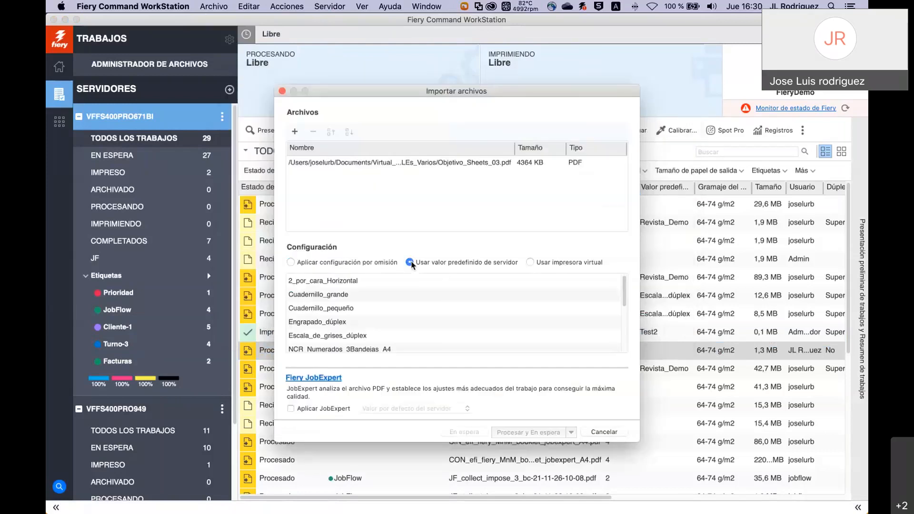
scroll(396, 314, down, 10)
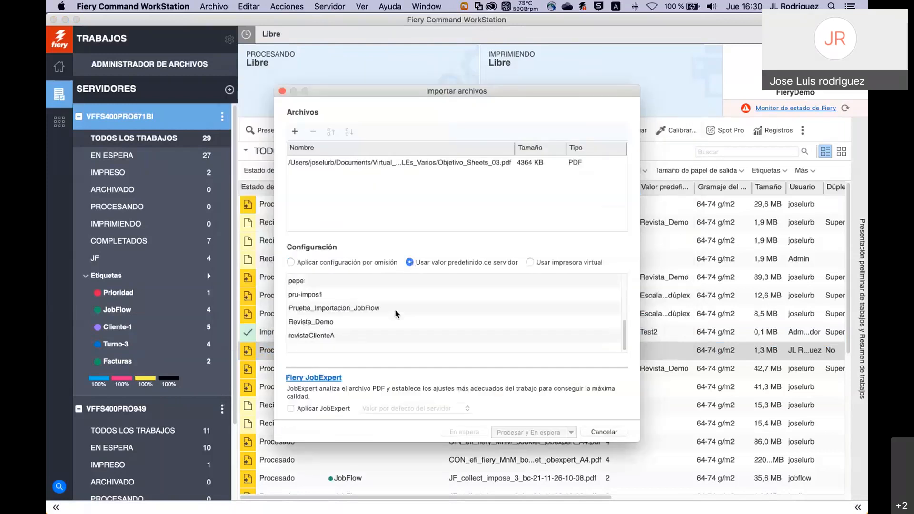
scroll(397, 313, up, 2)
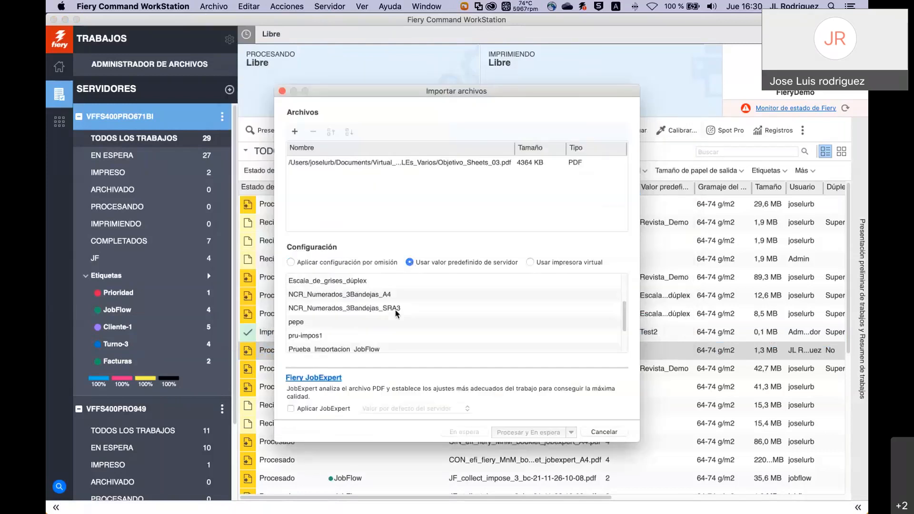
click(603, 432)
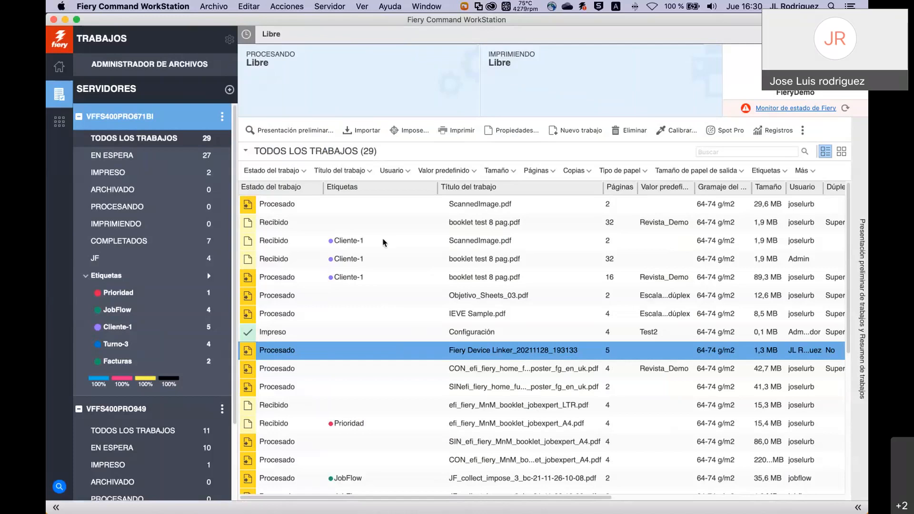
Open Centro de dispositivo for VFFS400PRO671BI from the server's three-dot menu.
click(223, 116)
click(254, 119)
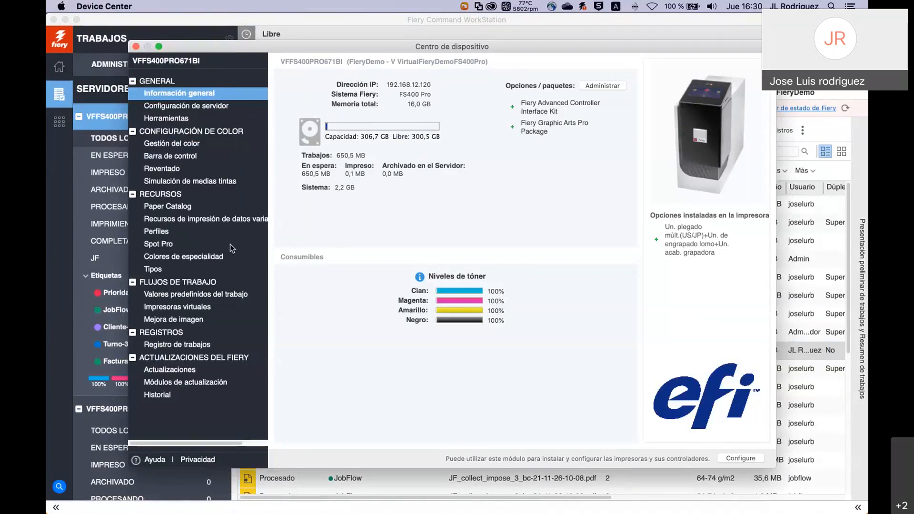
Create a new virtual printer 'Revistas' set to Procesar y En espera with the Revista_Demo preset.
click(200, 309)
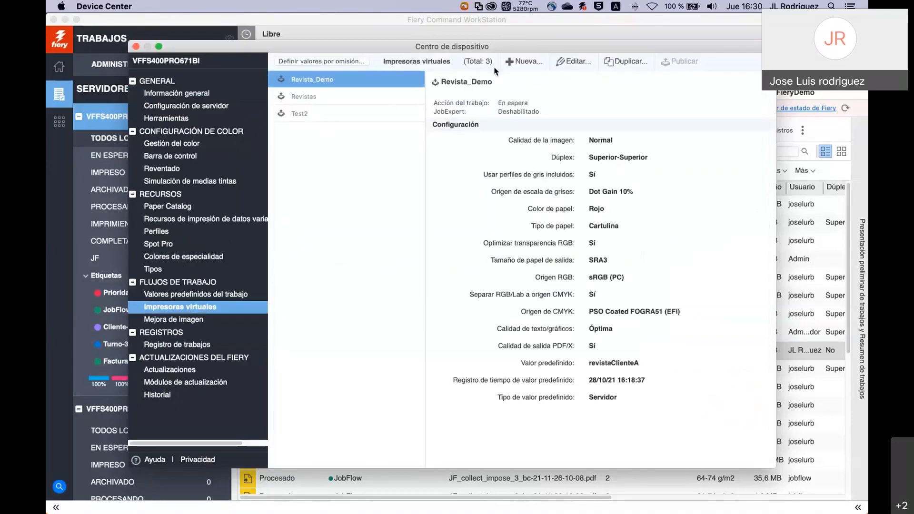
click(521, 63)
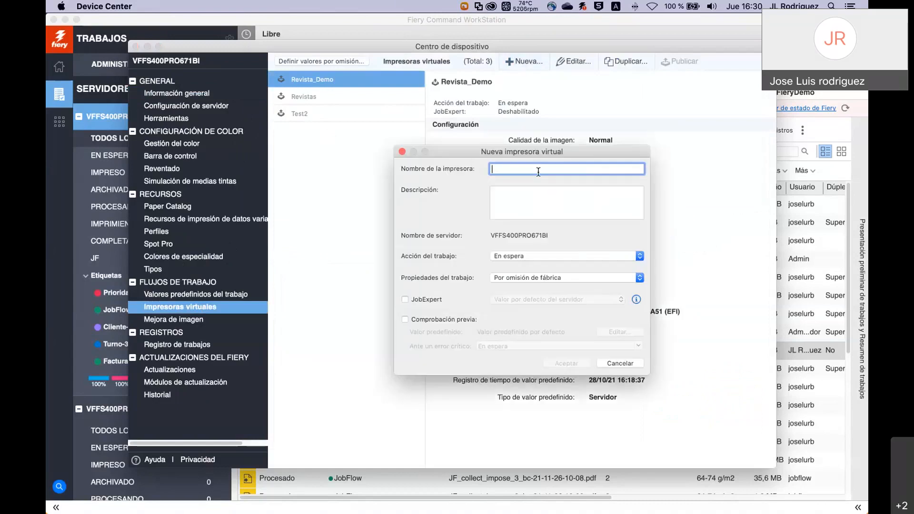
text(Rev)
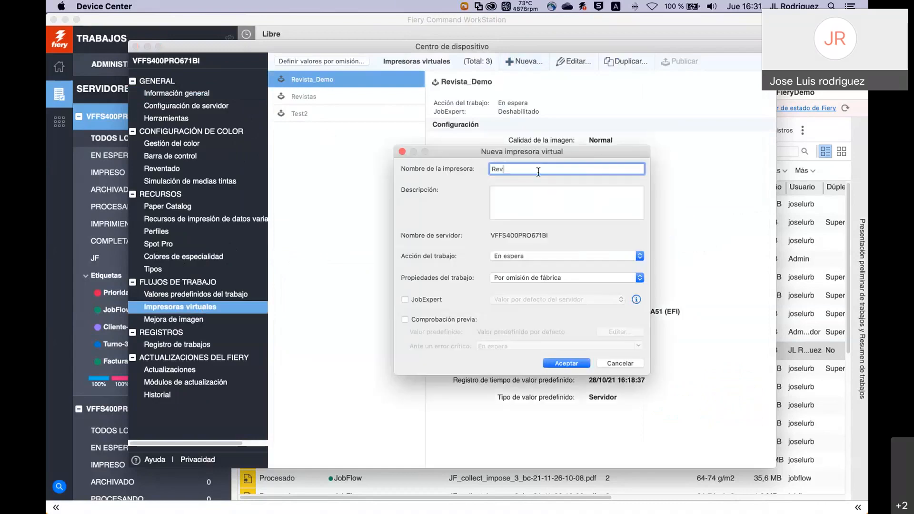
text(istas)
click(640, 257)
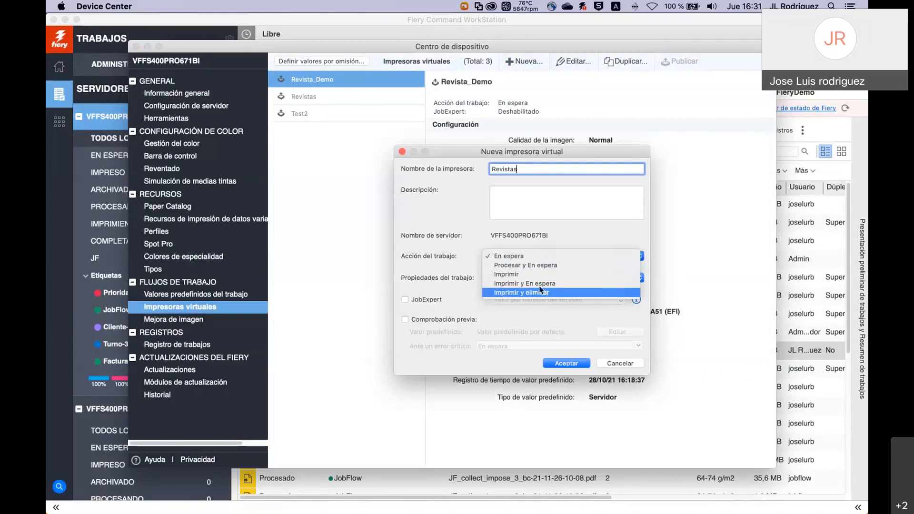
click(533, 266)
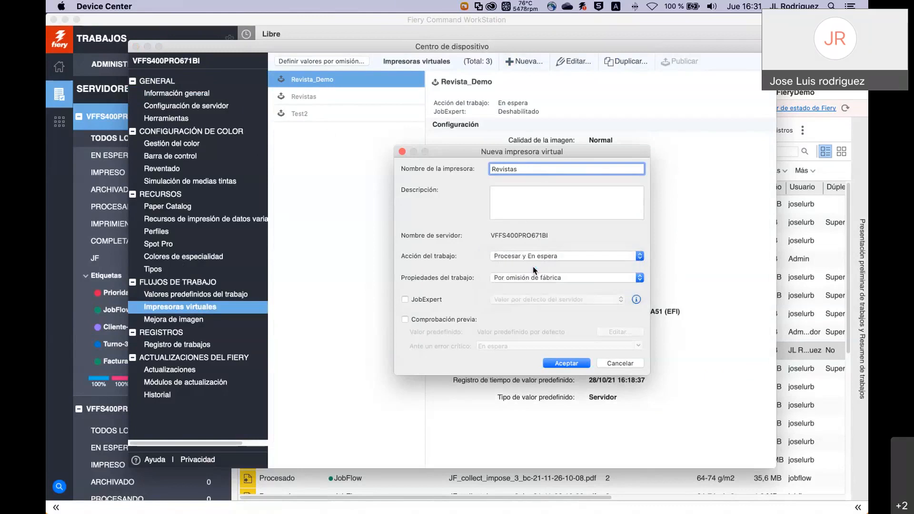
click(640, 279)
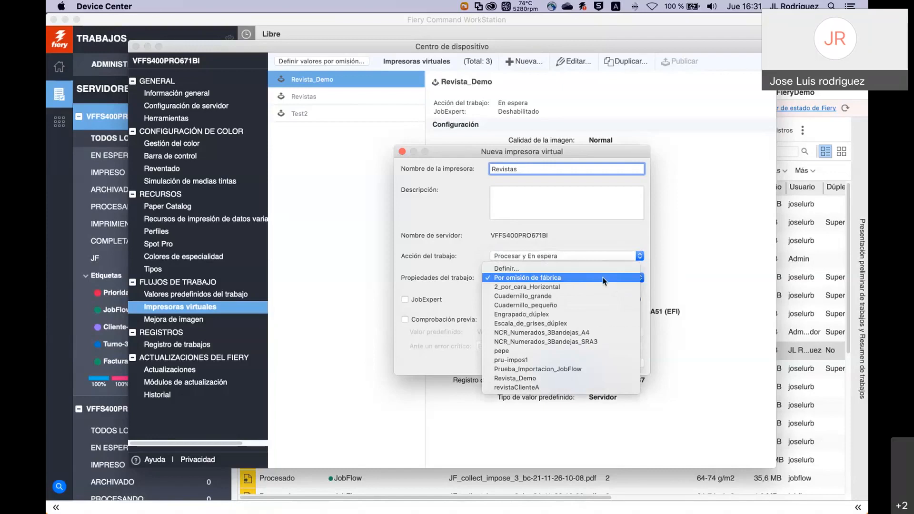
click(643, 304)
click(638, 278)
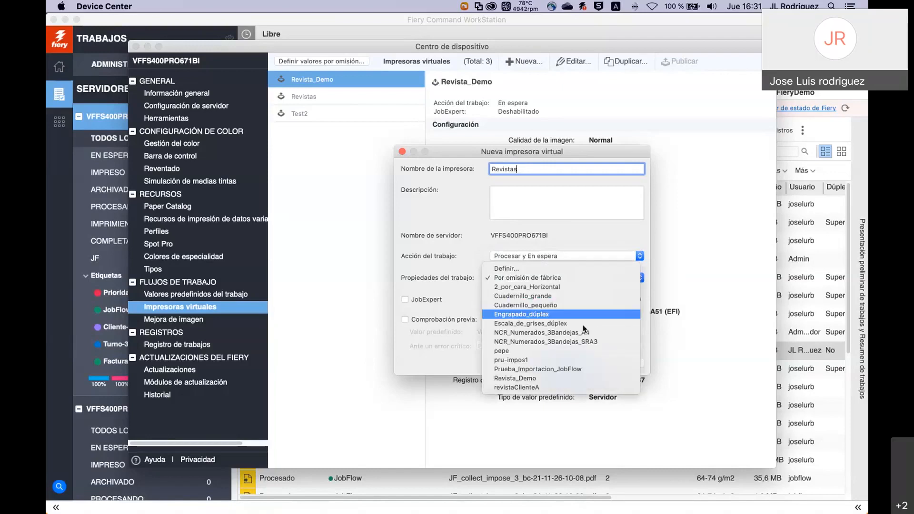
click(552, 377)
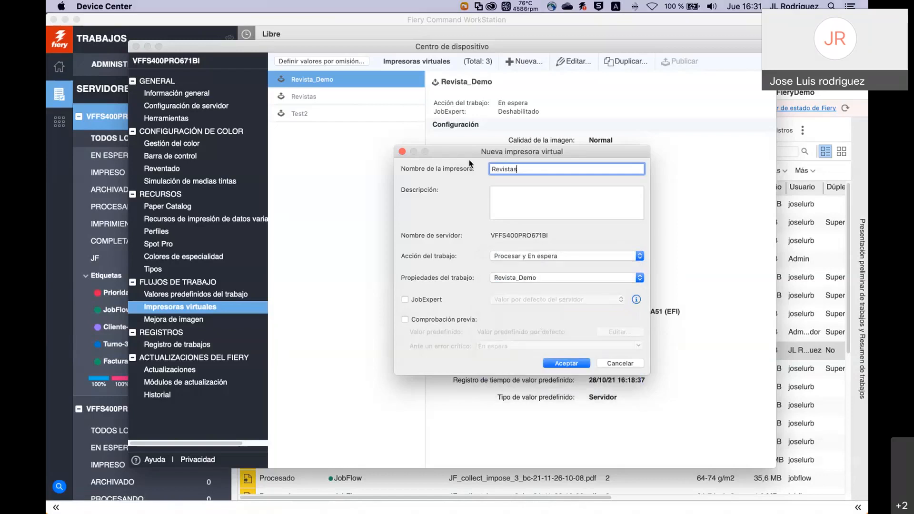
click(405, 300)
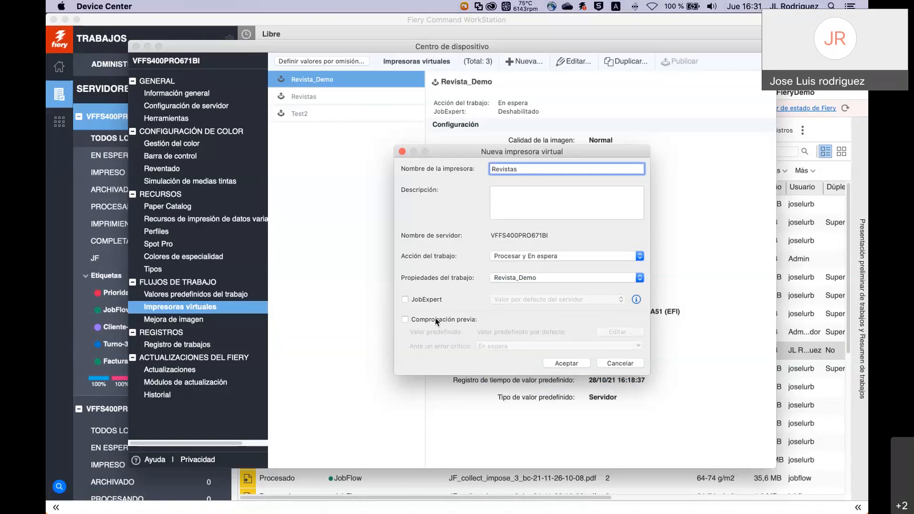
Rename it Revistas2 after the duplicate-name warning, save it, and close the device center.
click(573, 364)
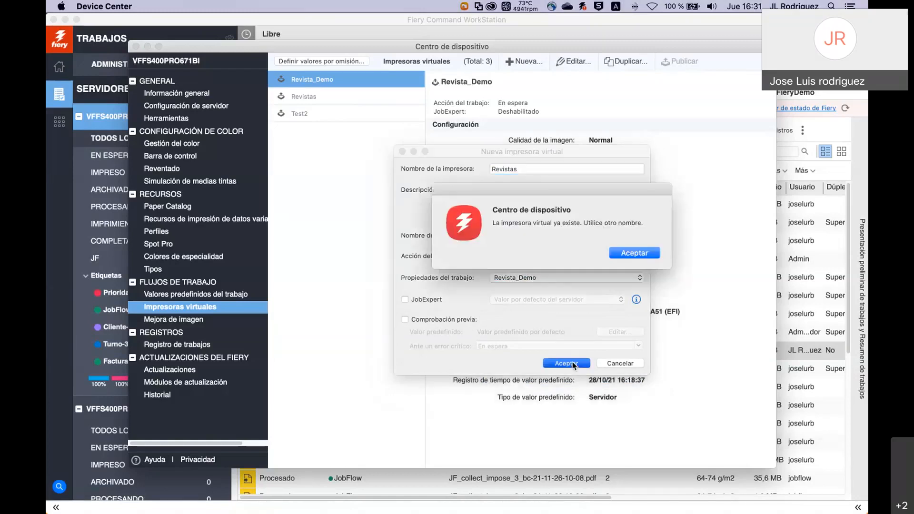
click(616, 253)
text(2)
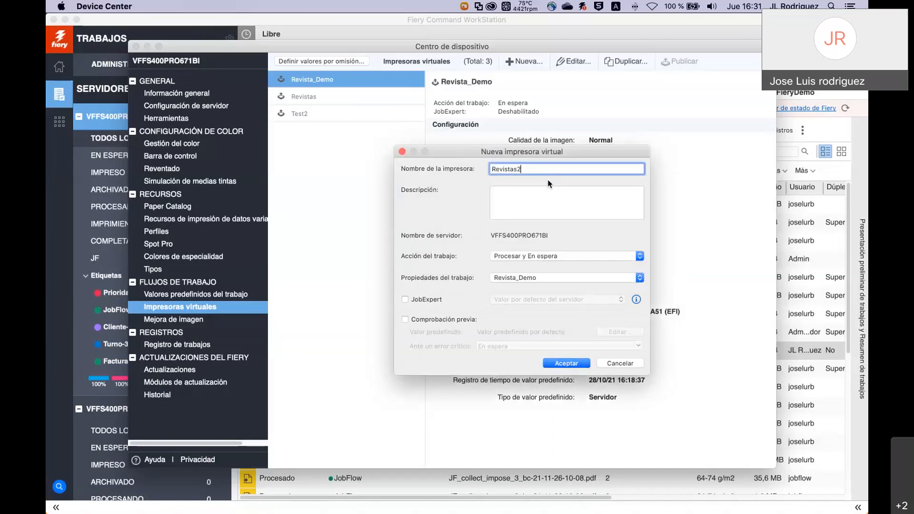
click(574, 363)
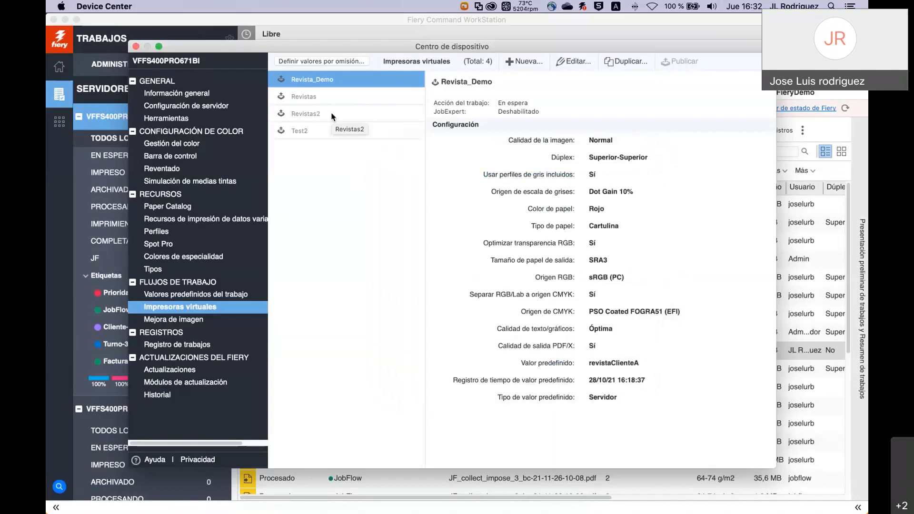
click(136, 46)
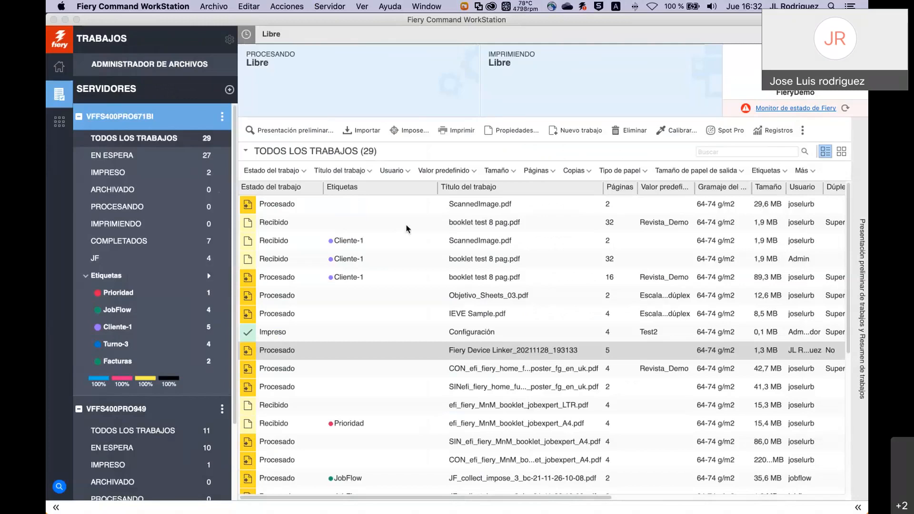
Launch Fiery Hot Folders from the Fiery folder in the Dock's Aplicaciones stack.
mouse_move(725, 510)
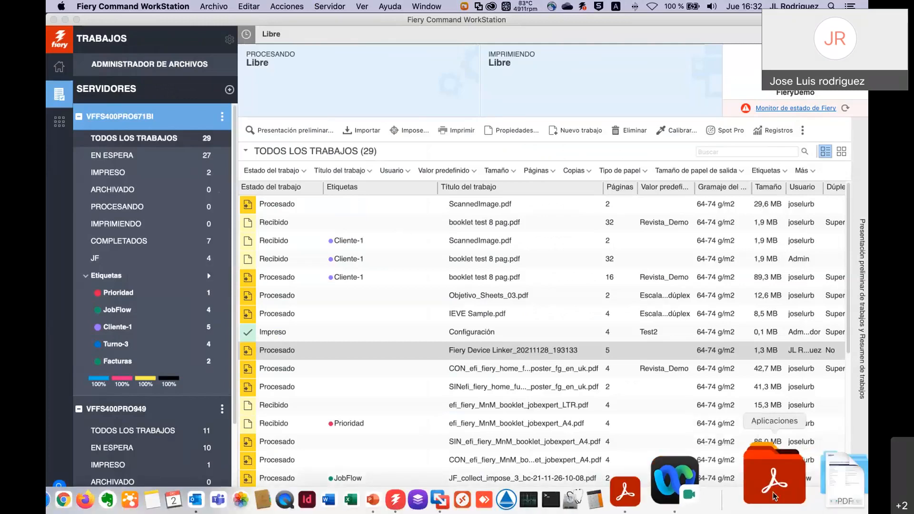
click(775, 488)
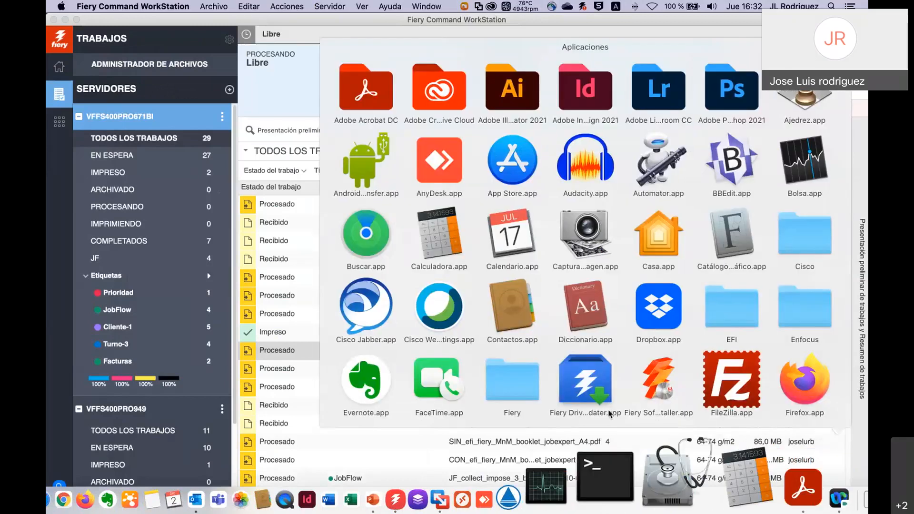
click(512, 383)
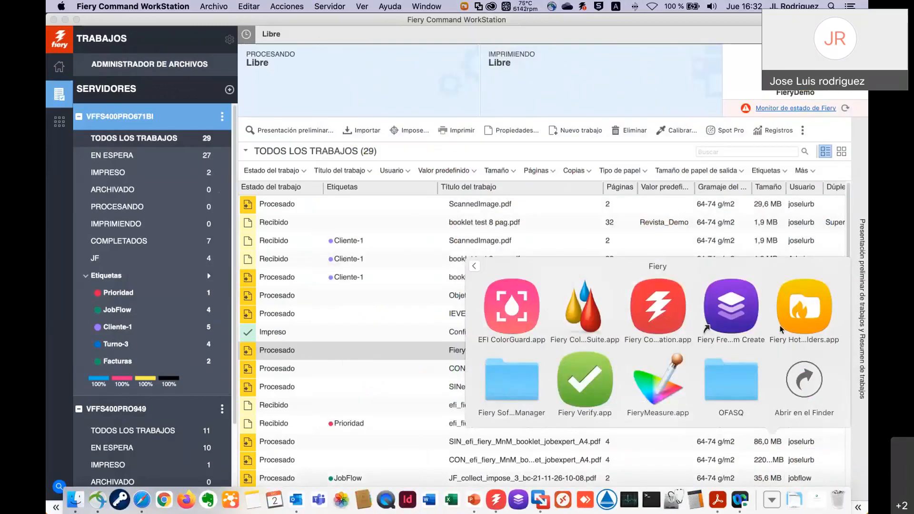
click(801, 317)
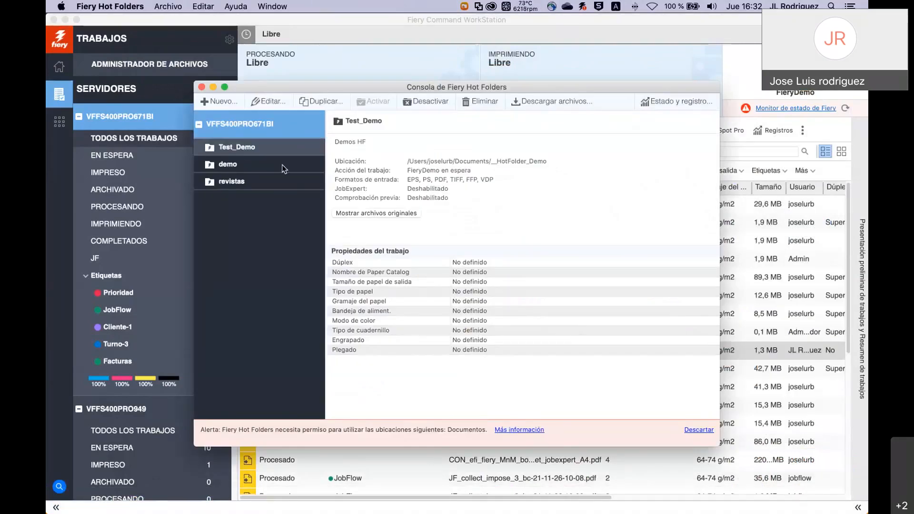
Select the revistas hot folder to view its settings and job properties.
click(266, 187)
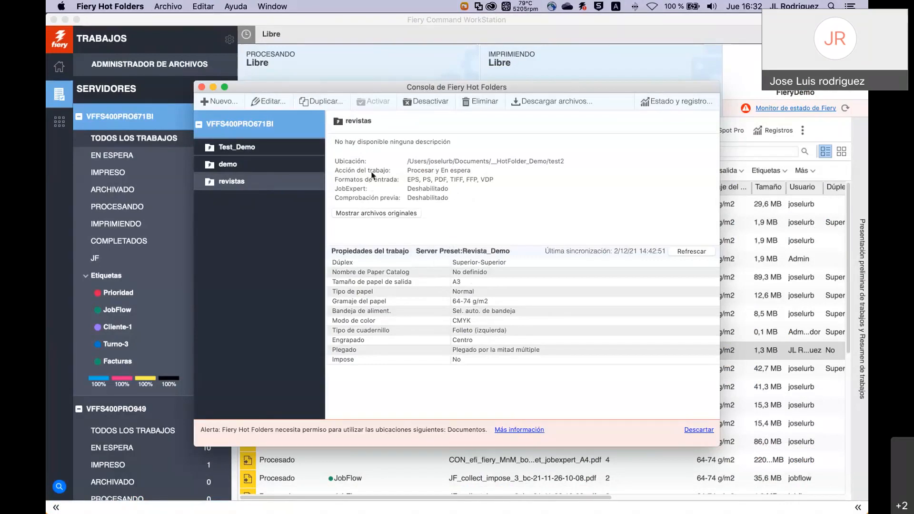
Start a new hot folder named Libros located in the test2 folder, then choose its server.
click(213, 102)
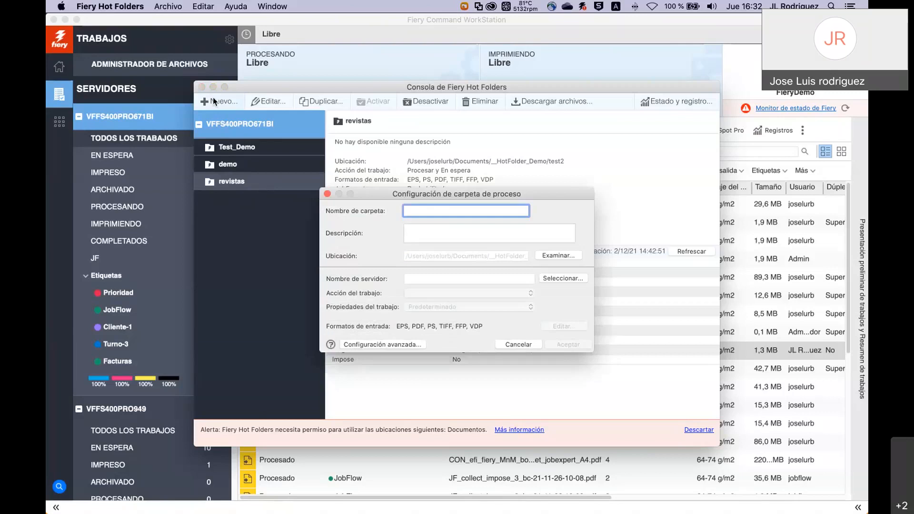
text(Libros)
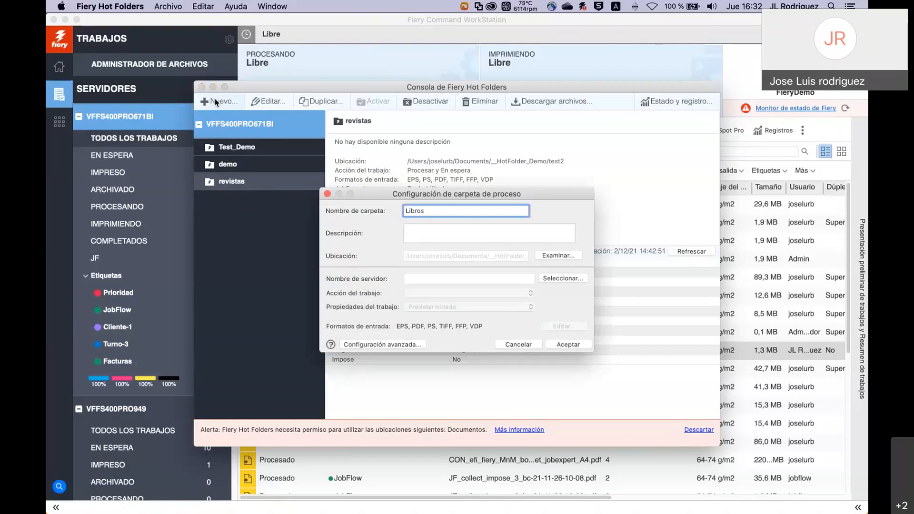
click(565, 257)
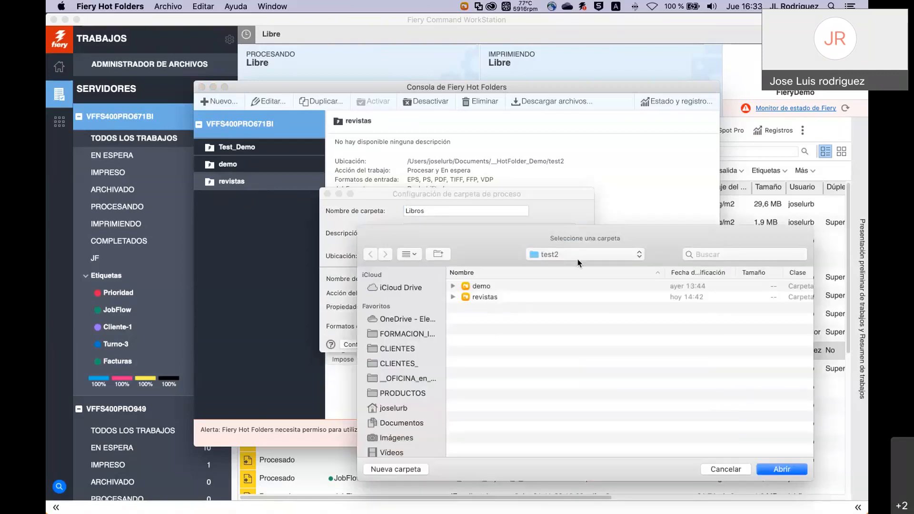
click(583, 257)
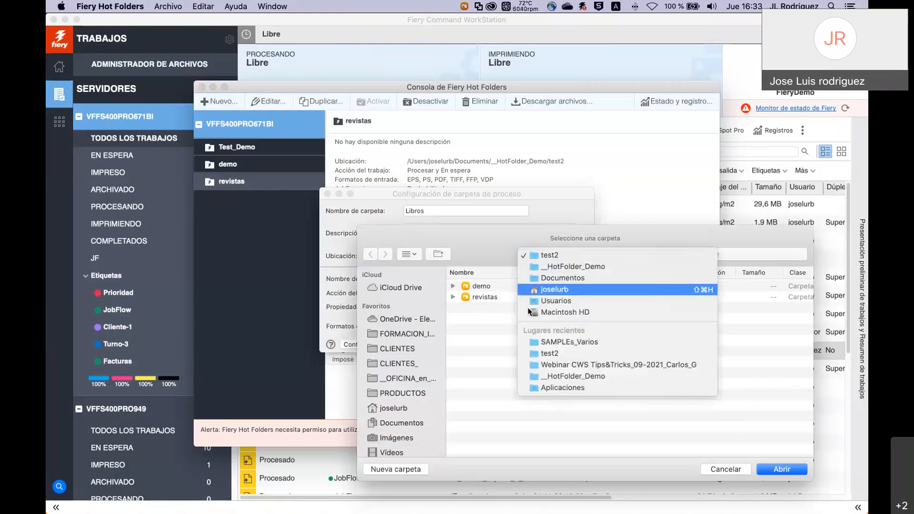
click(501, 327)
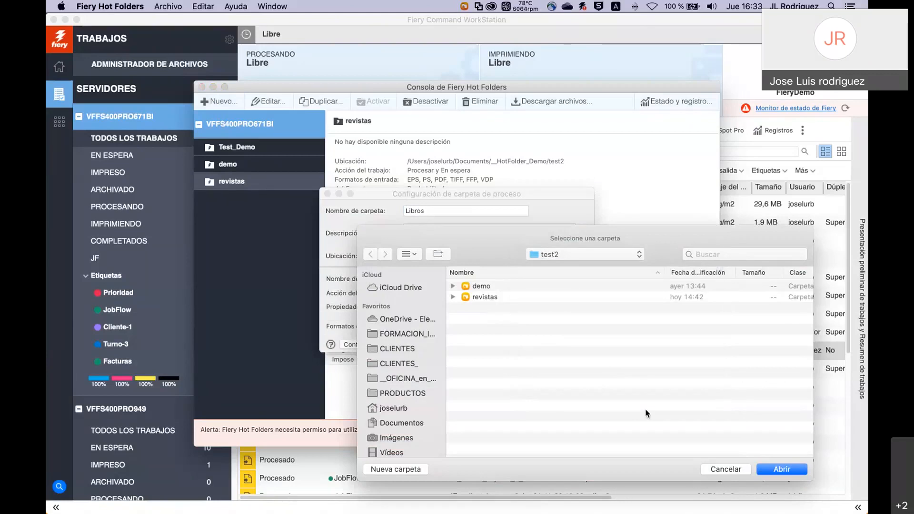
click(781, 470)
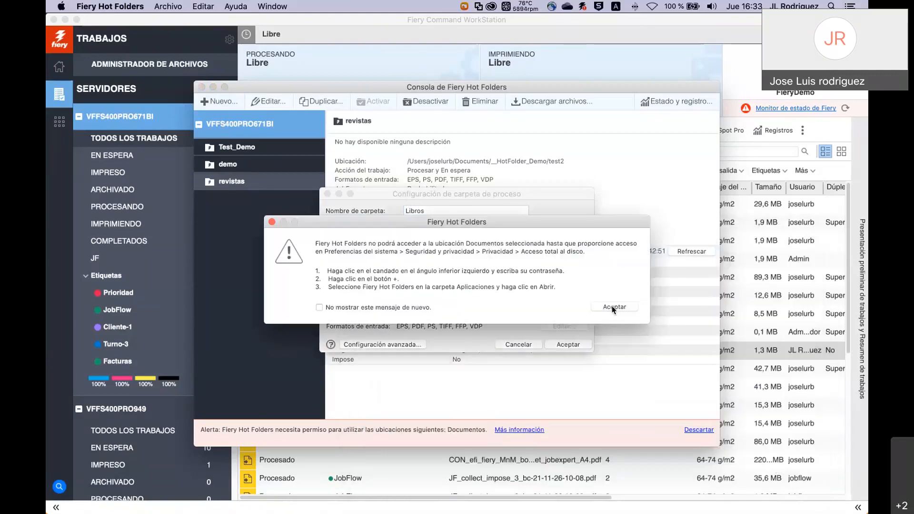
click(613, 308)
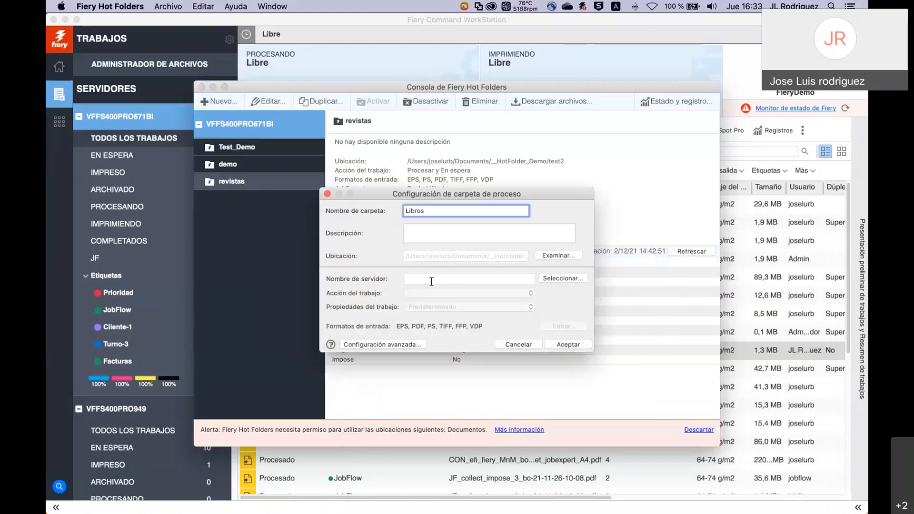
click(552, 278)
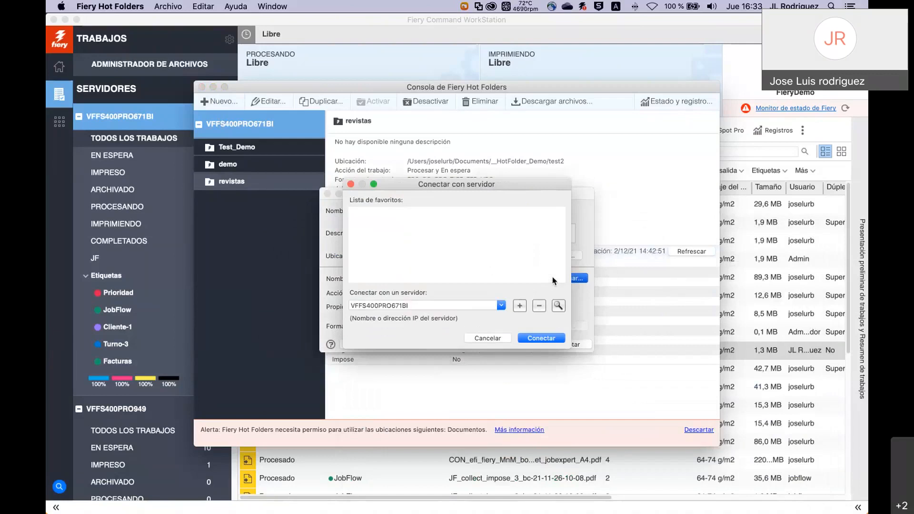
Connect the Libros hot folder to server VFFS400PRO671BI.
click(501, 306)
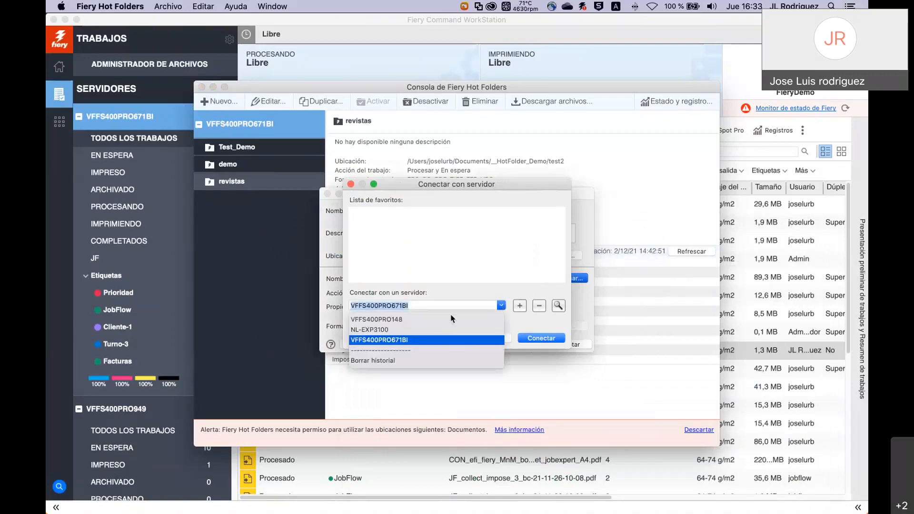
click(392, 340)
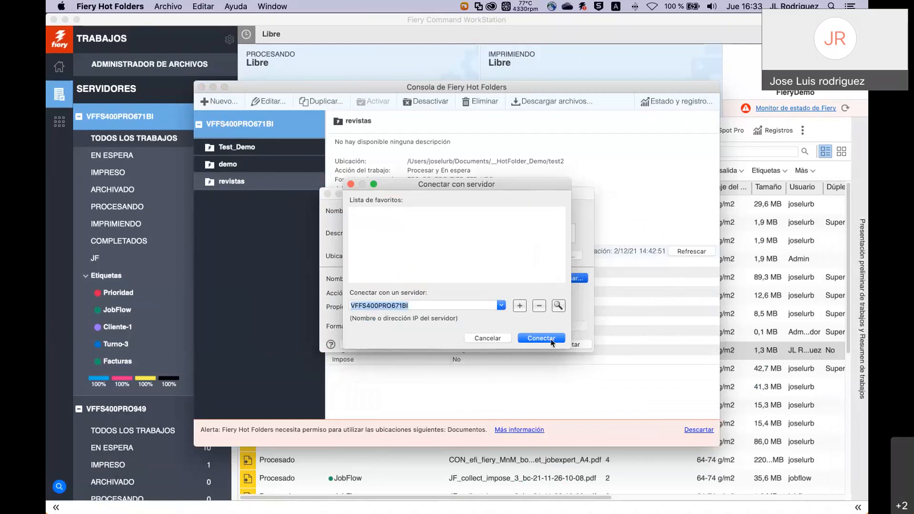
click(542, 339)
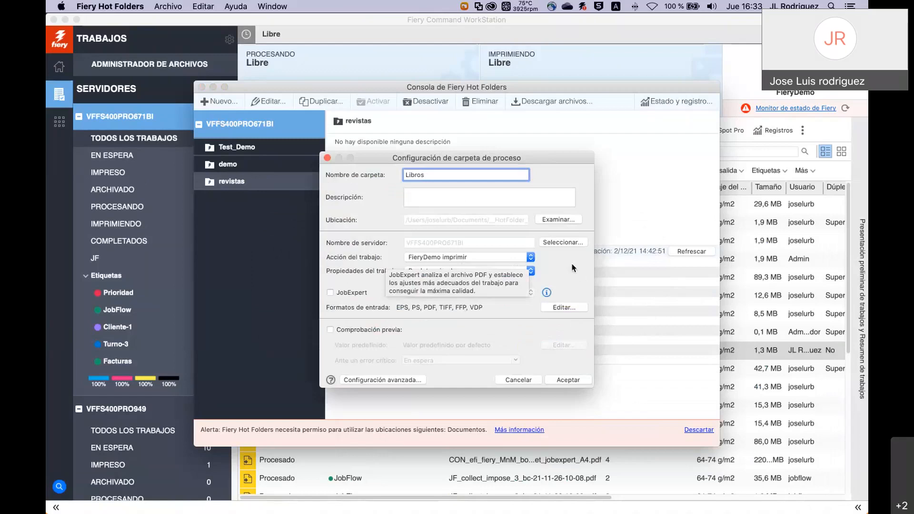
Set the folder to Procesar y En espera with the Revista_Demo preset and save it.
click(532, 258)
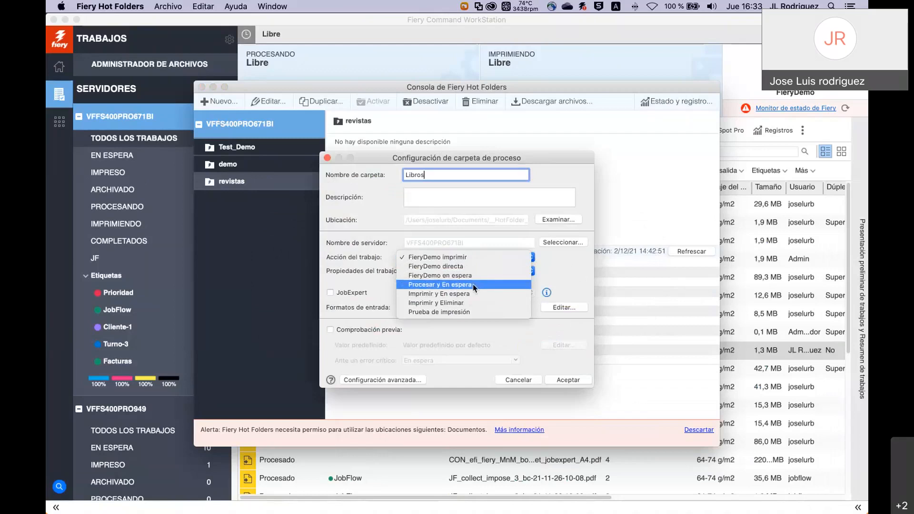
click(471, 285)
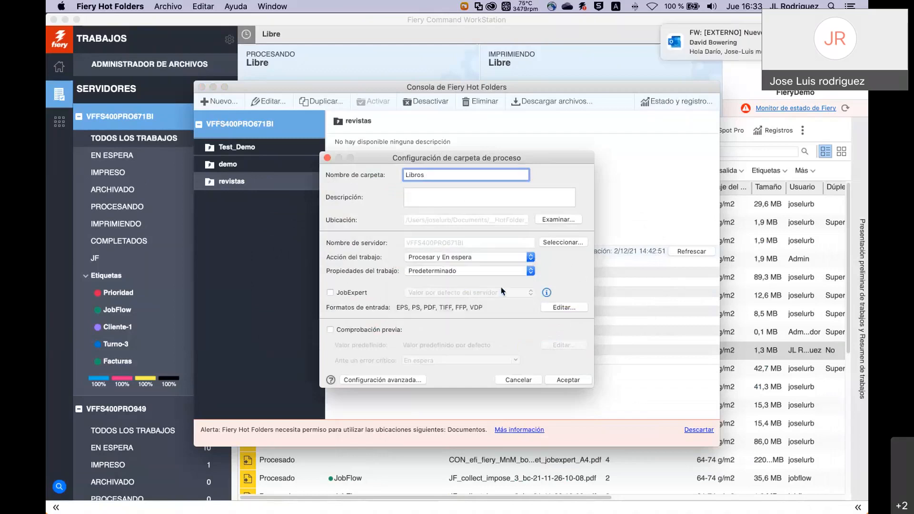
click(532, 272)
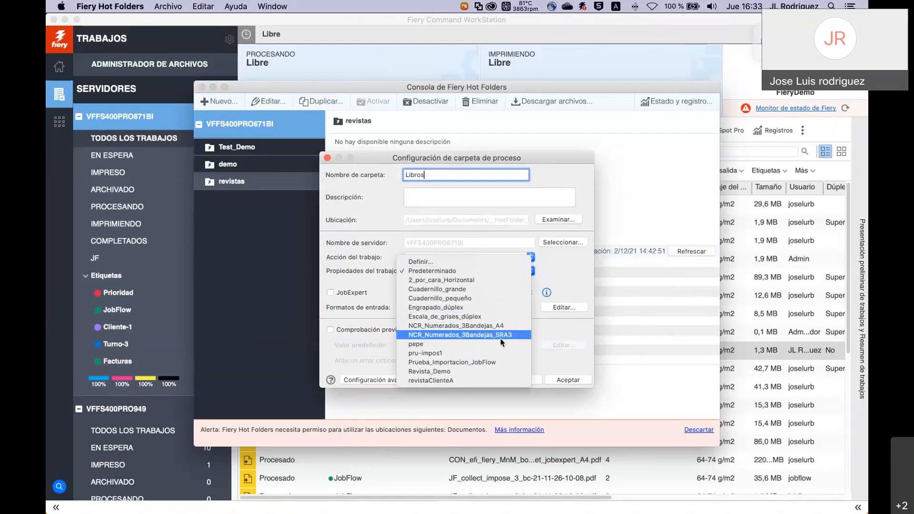
click(474, 373)
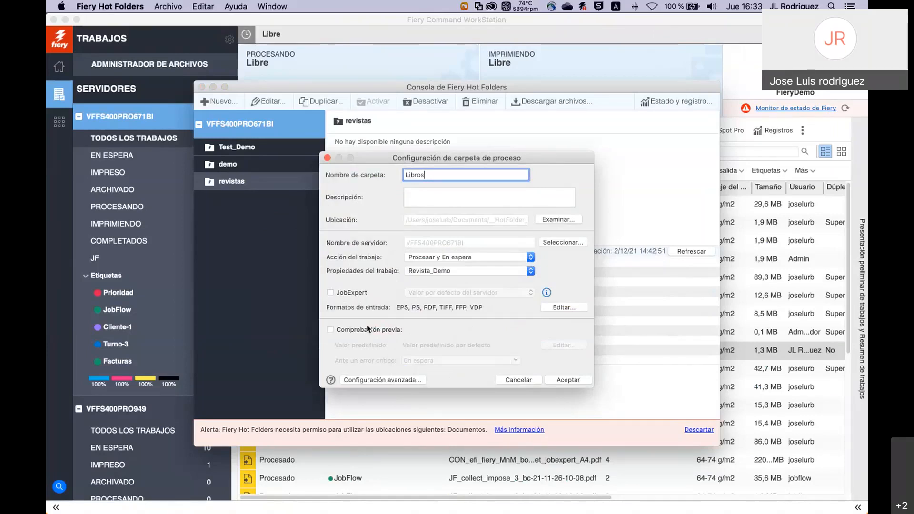
click(563, 379)
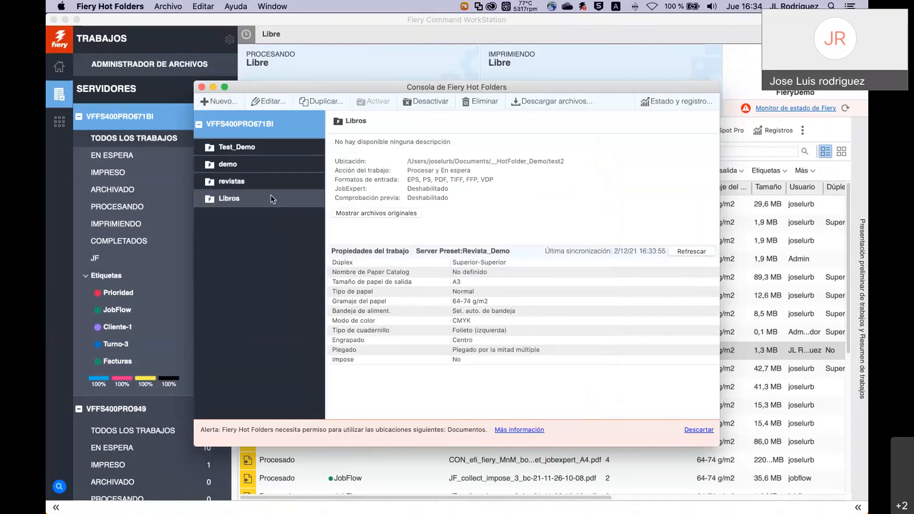
key(super+Tab)
Switch to Finder to see the new Libros folder inside test2 in _HotFolder_Demo.
key(Tab)
key(Tab)
key(Tab)
key(Tab)
key(Tab)
key(Tab)
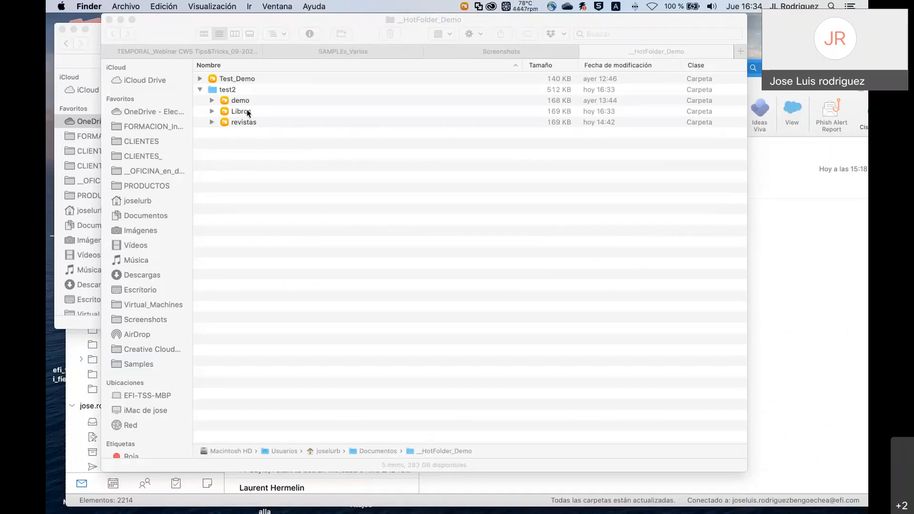
key(super+Tab)
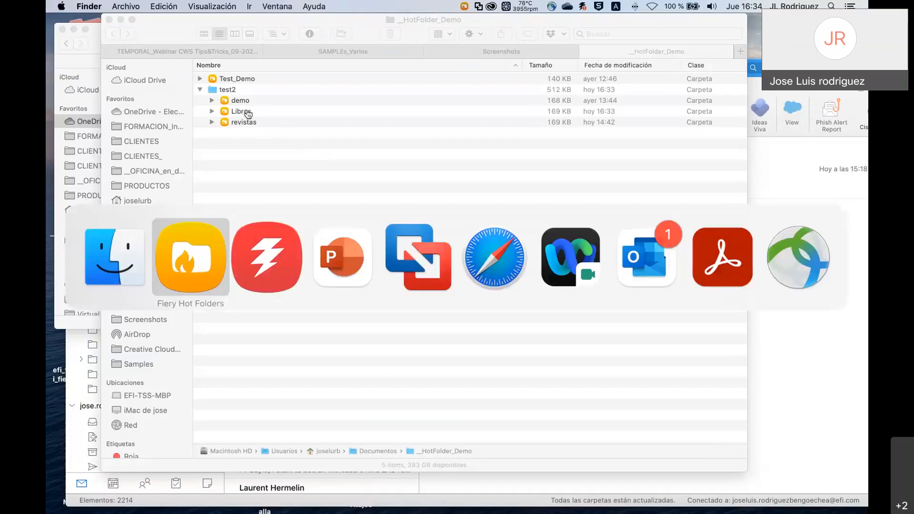
Return to Fiery Hot Folders, review the Libros folder, and close the Hot Folders console.
key(super+Tab)
key(super+Tab)
key(super+Tab)
key(super+Tab)
key(super+Tab)
key(super+Tab)
key(super+Tab)
key(super+Tab)
key(super+Tab)
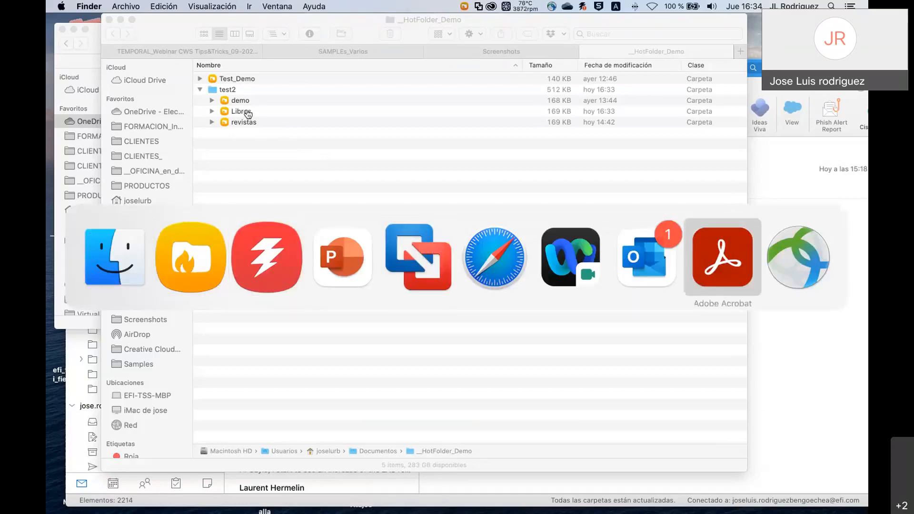
key(super+Tab)
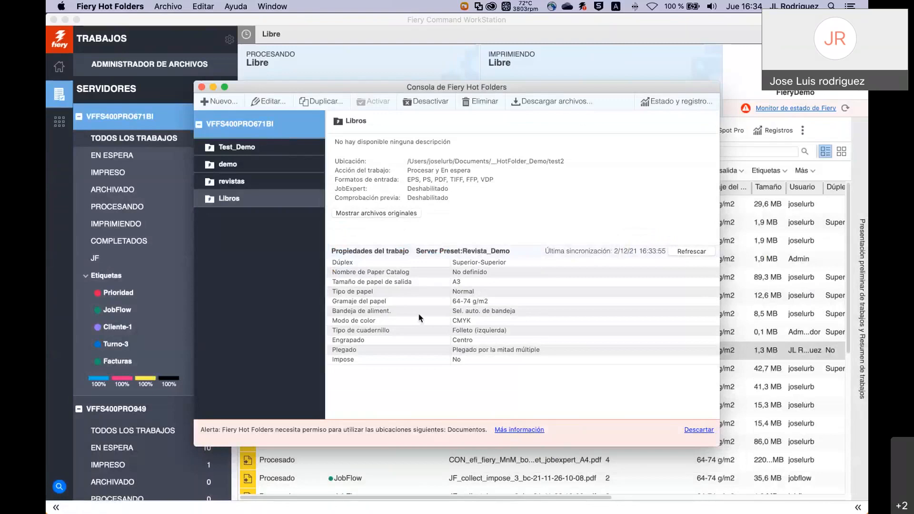
click(202, 87)
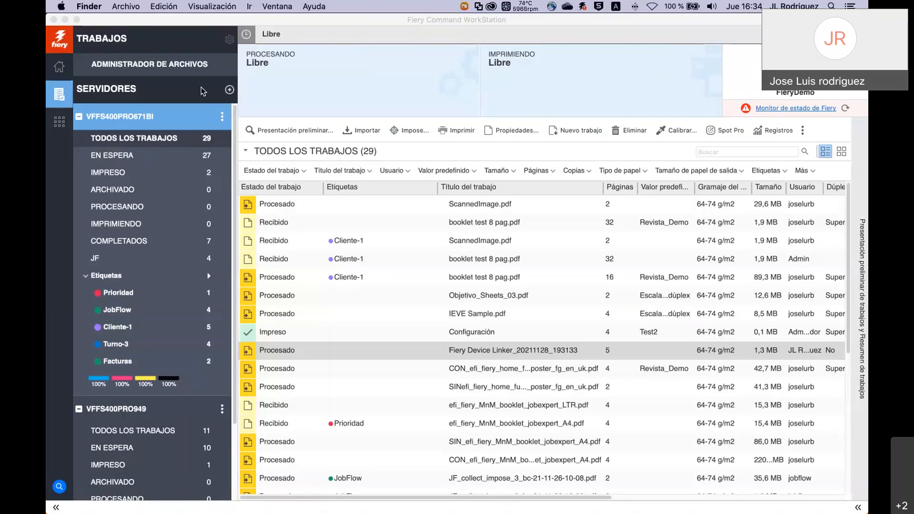
Advance the PowerPoint slideshow to slide 9, 'Encontrarlo, gestionarlo', then return to Command WorkStation.
key(super+Tab)
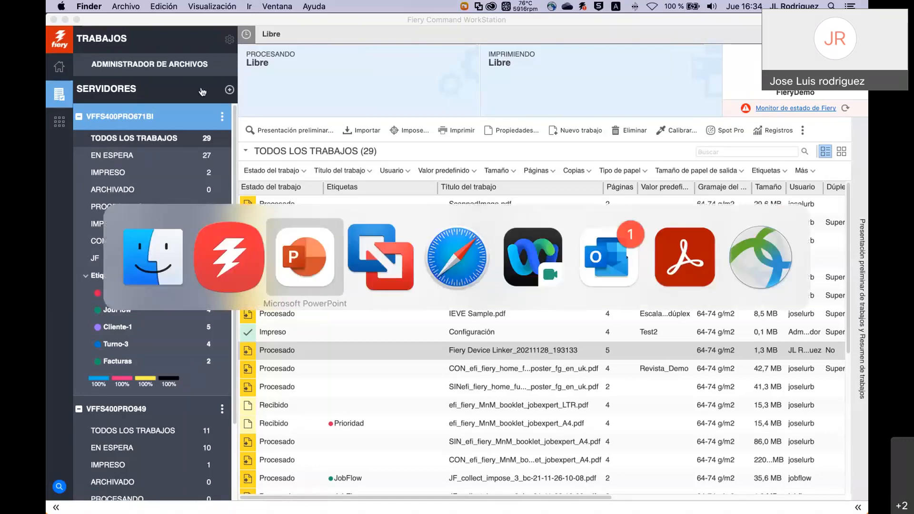
key(Right)
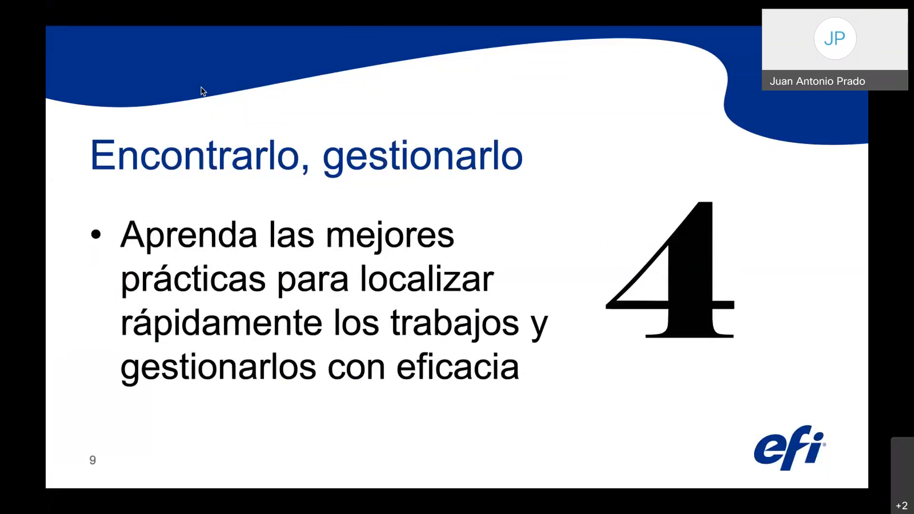
key(super+Tab)
key(super+Tab)
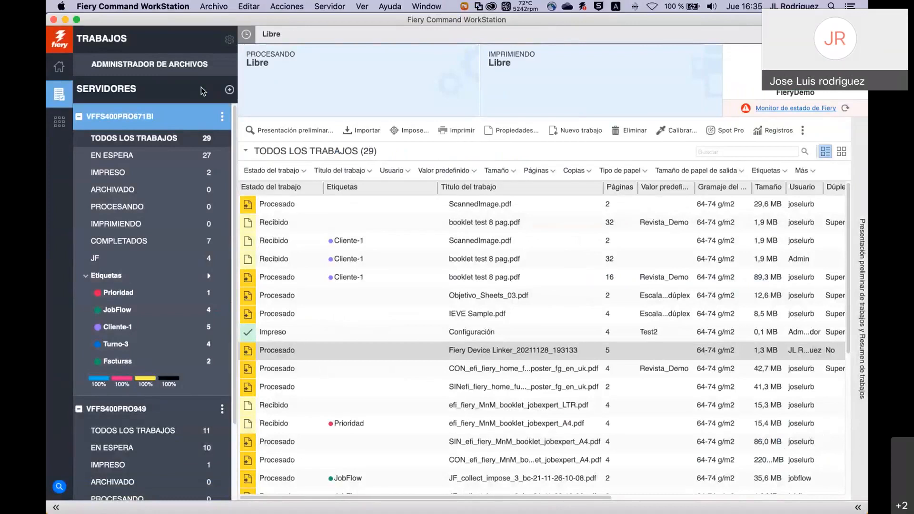
Show the 27 held jobs and sort them by status, title, then date and time, oldest first.
click(132, 161)
scroll(348, 283, down, 5)
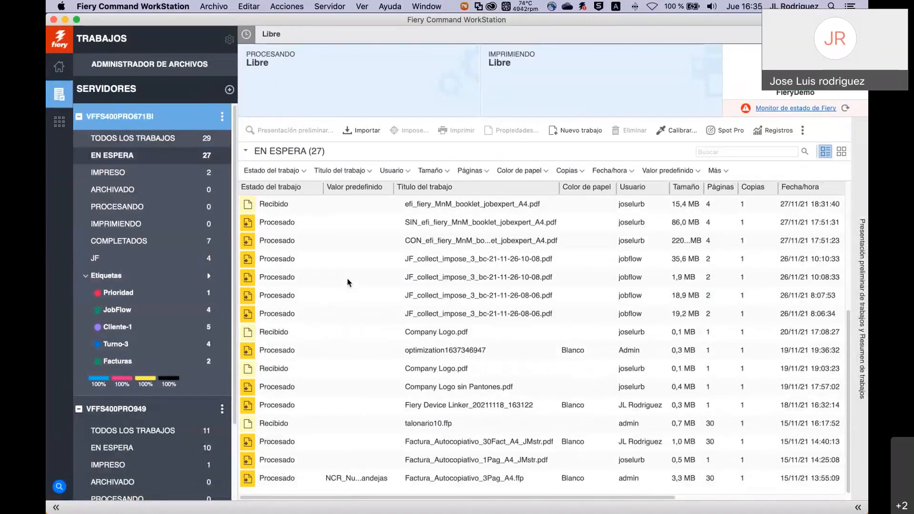
scroll(347, 283, up, 5)
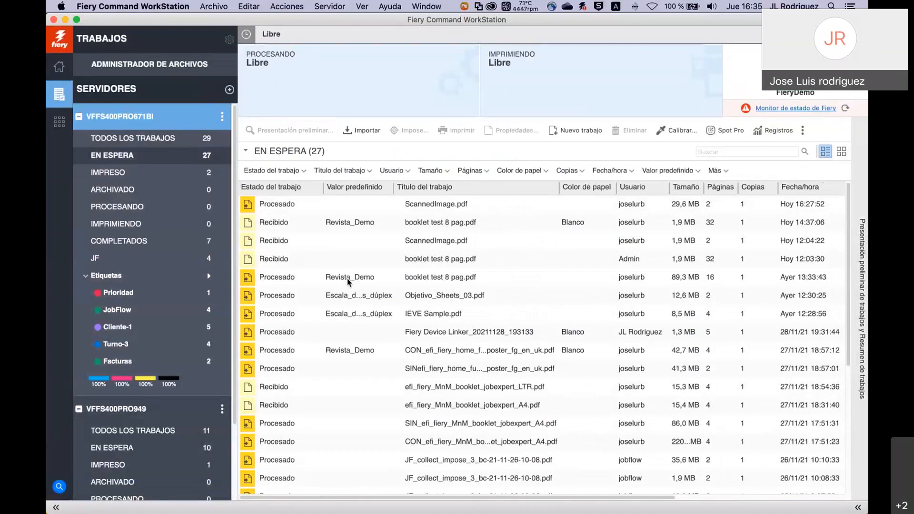
scroll(349, 282, down, 3)
scroll(349, 281, up, 3)
click(291, 189)
click(435, 189)
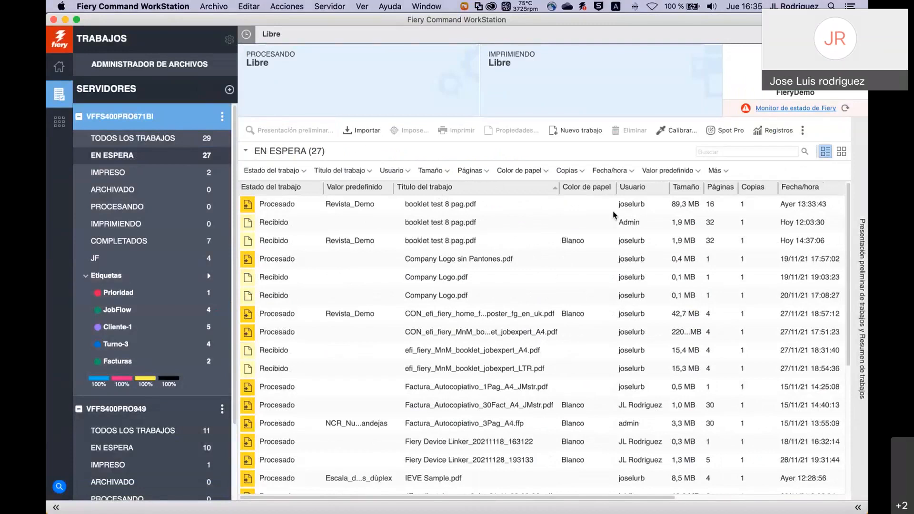
click(797, 188)
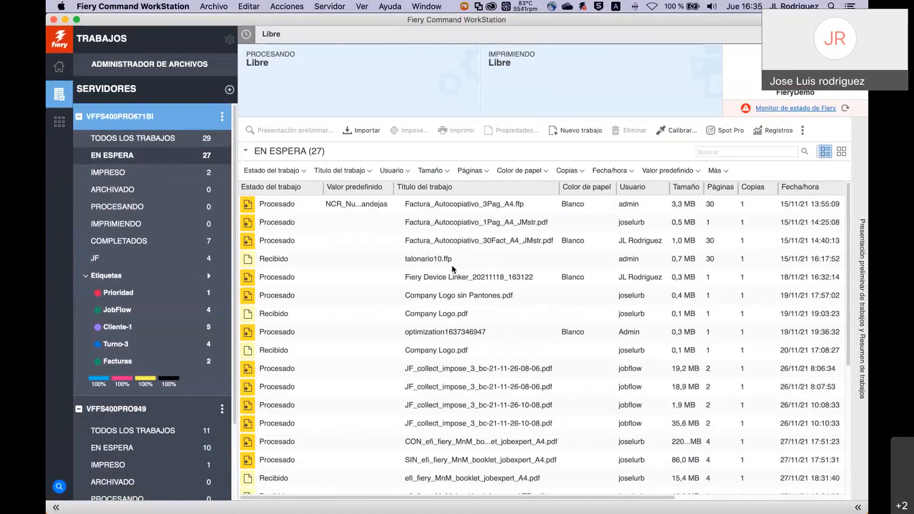
Search the held jobs for 'collect', narrowing them to the four JF_collect_impose_3 PDFs.
click(746, 151)
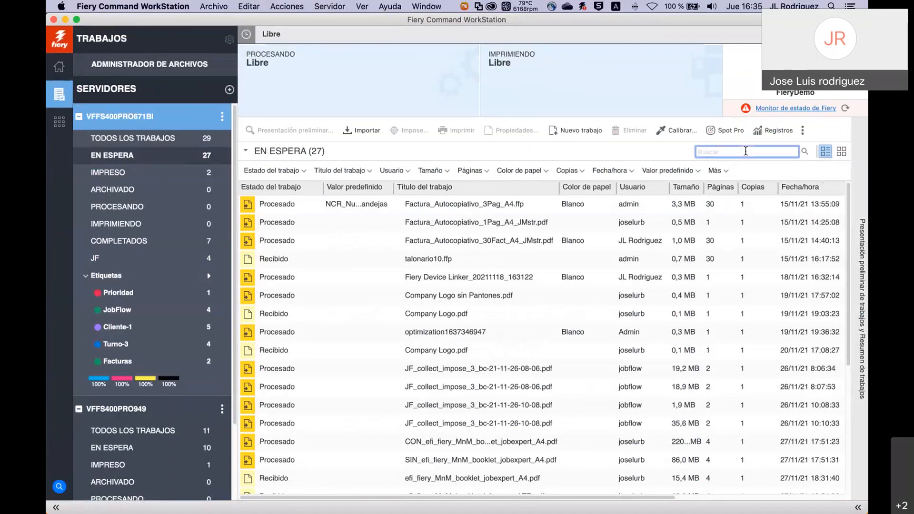
text(cool)
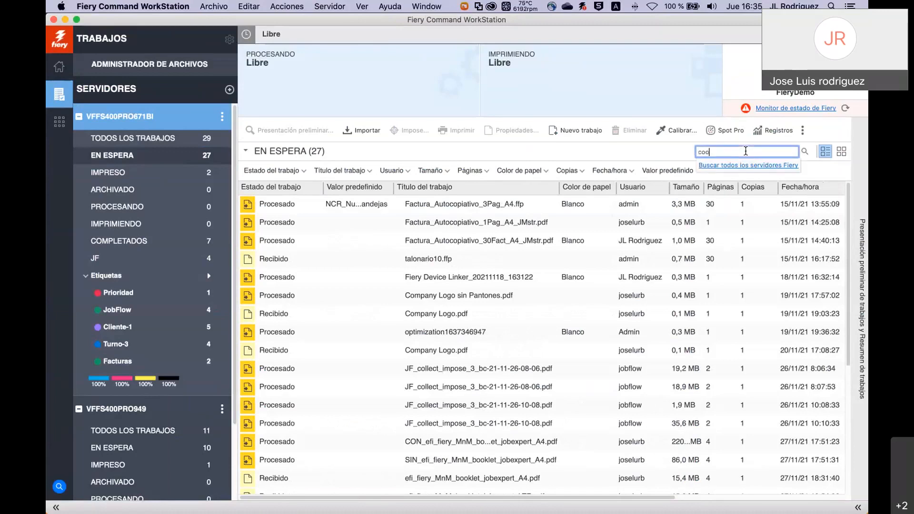
key(BackSpace)
key(BackSpace)
text(lect)
key(BackSpace)
key(BackSpace)
key(BackSpace)
text(lect)
key(Return)
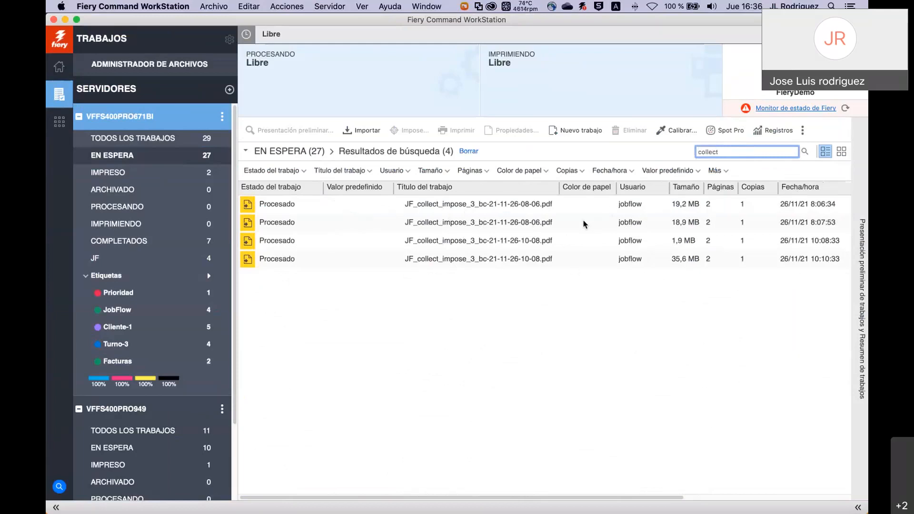
scroll(730, 231, right, 5)
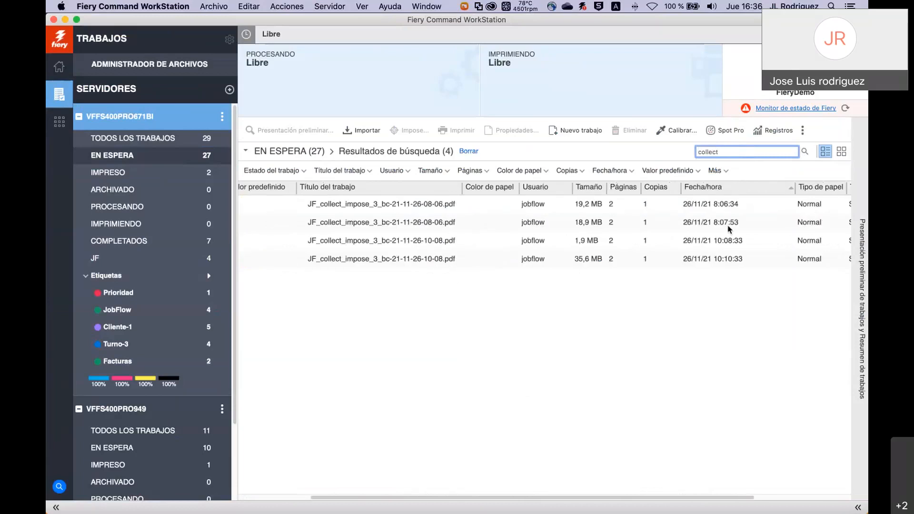
scroll(730, 229, right, 2)
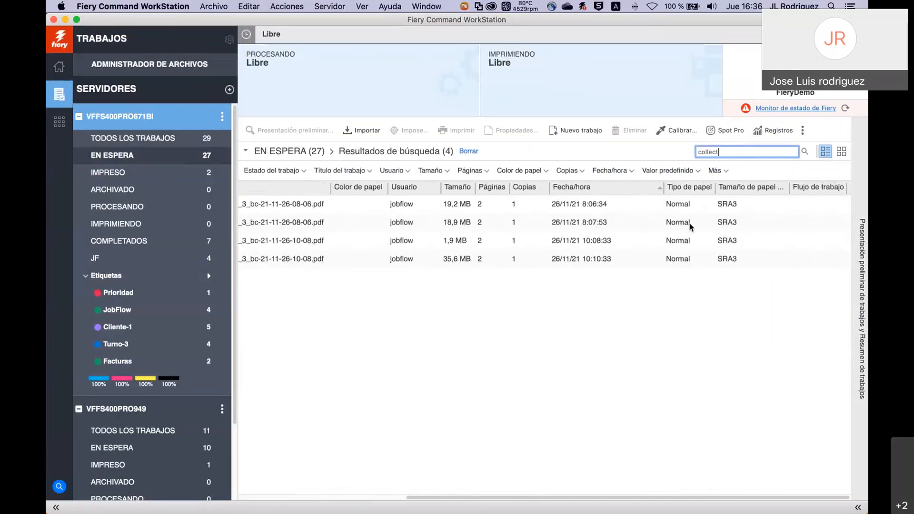
scroll(657, 228, left, 7)
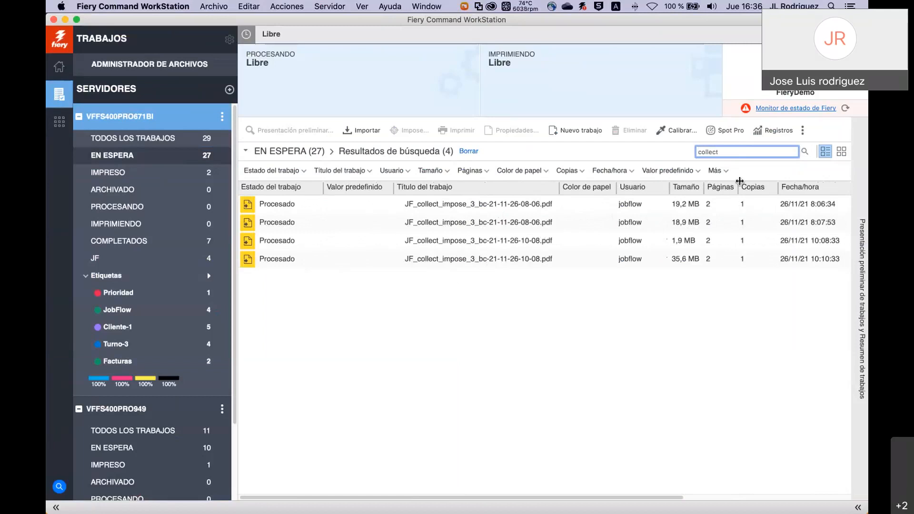
key(BackSpace)
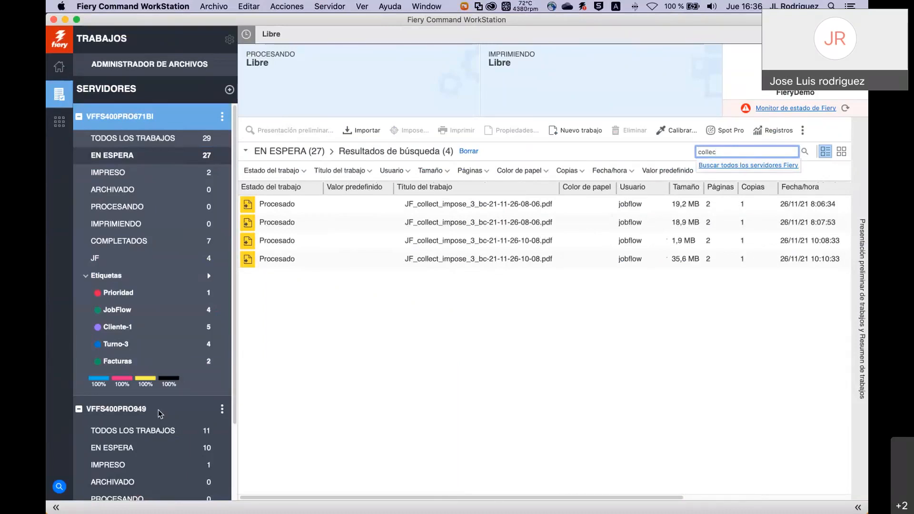
Run an all-servers search, close its results, and show VFFS400PRO671BI's held jobs.
click(741, 167)
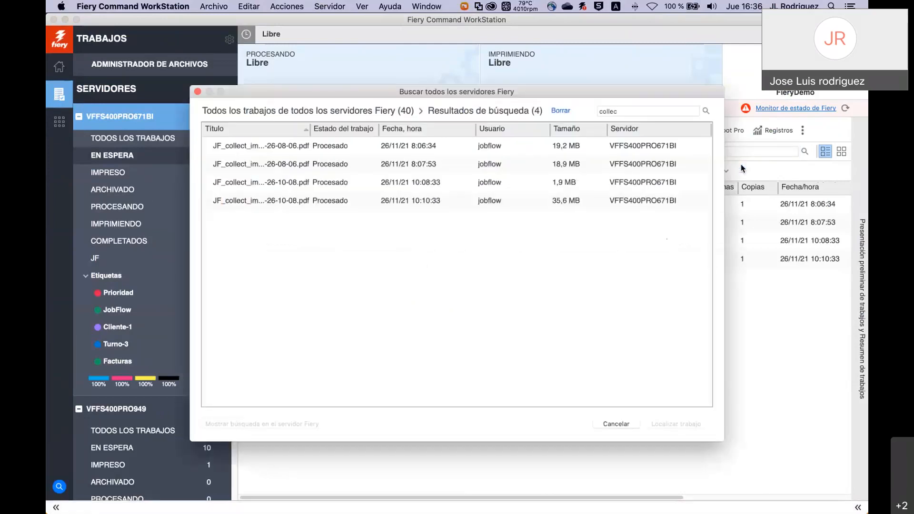
click(616, 424)
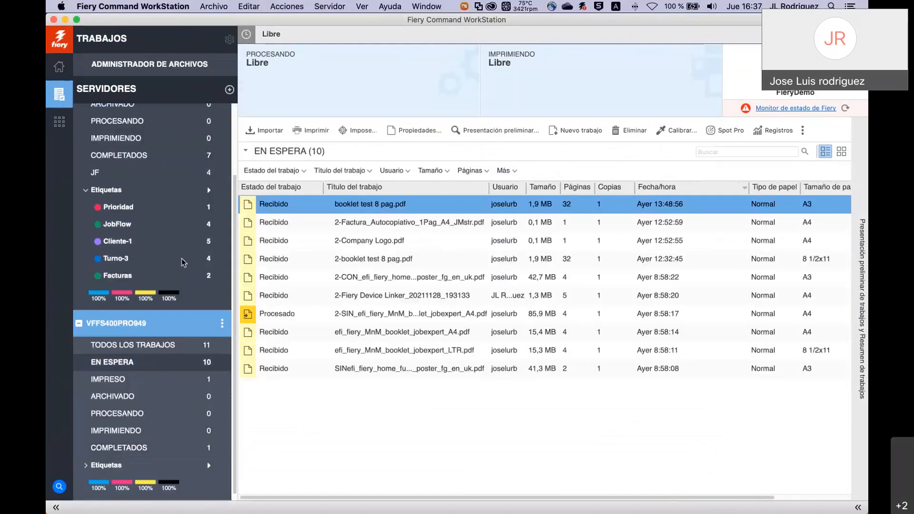
scroll(127, 189, up, 3)
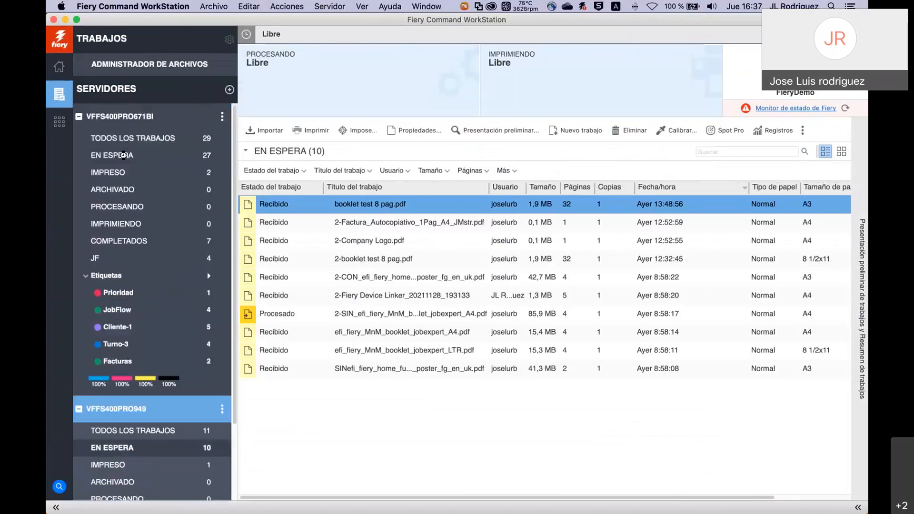
click(123, 156)
Search all Fiery servers for 'booklet' and locate booklet test 8 pag.pdf on VFFS400PRO949.
click(725, 152)
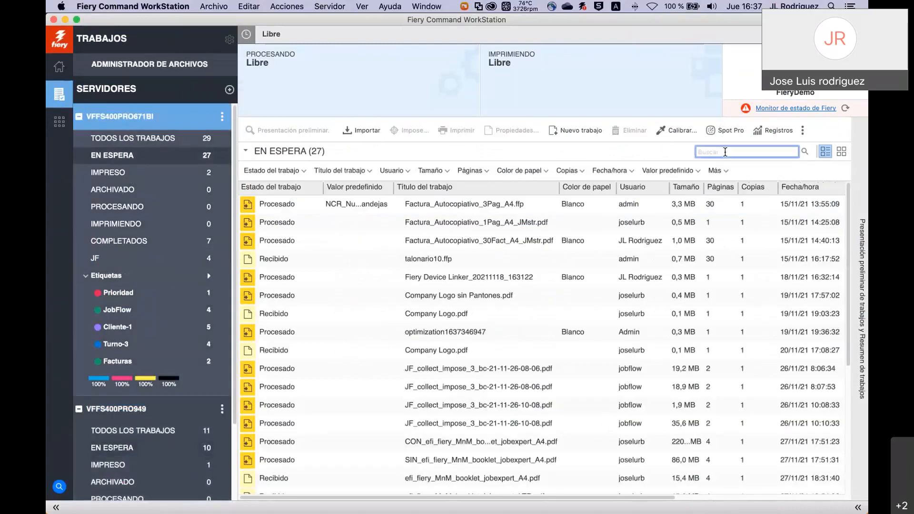
text(booklet)
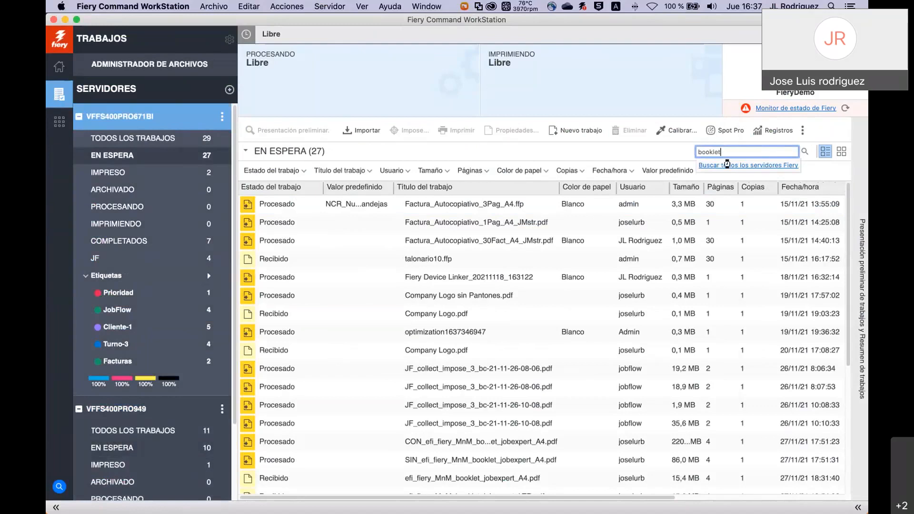
click(727, 165)
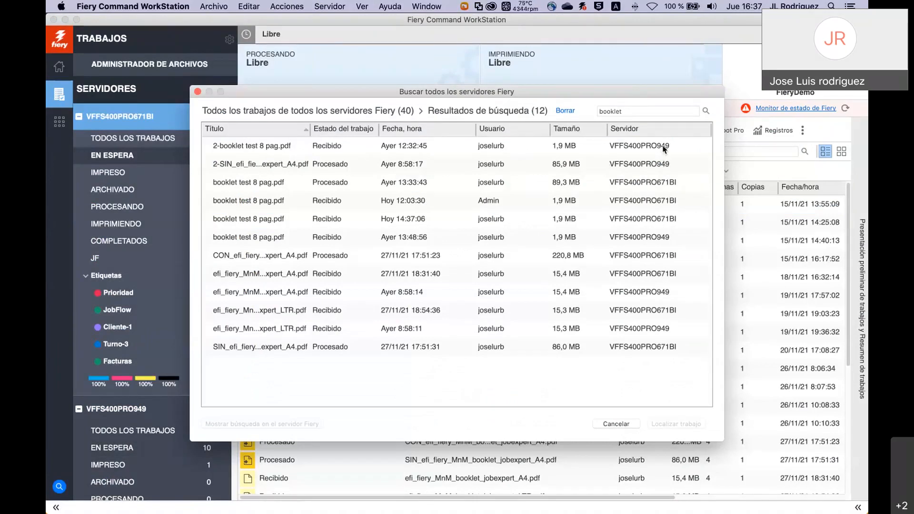
click(674, 182)
click(672, 237)
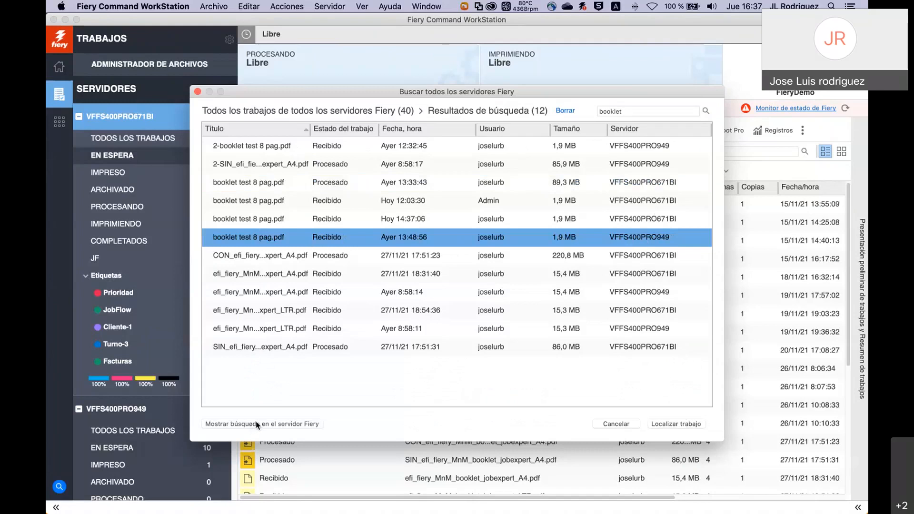
click(287, 425)
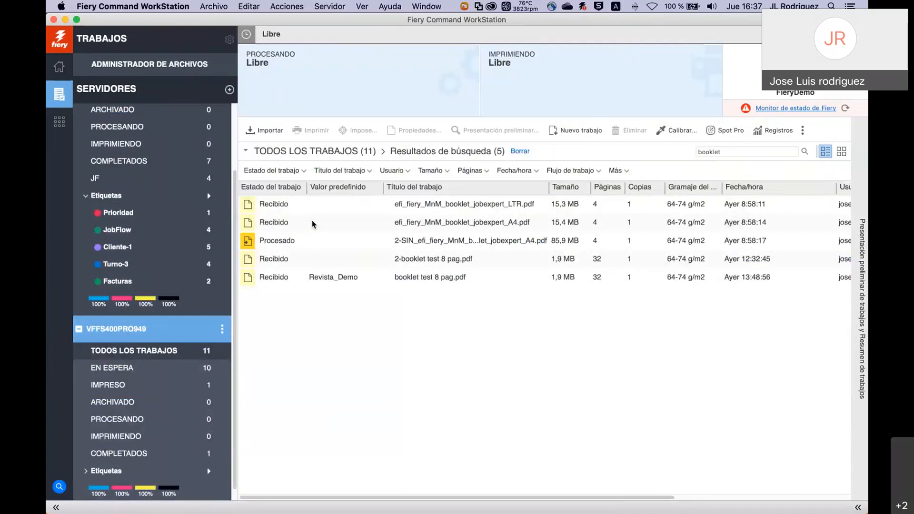
scroll(205, 243, up, 3)
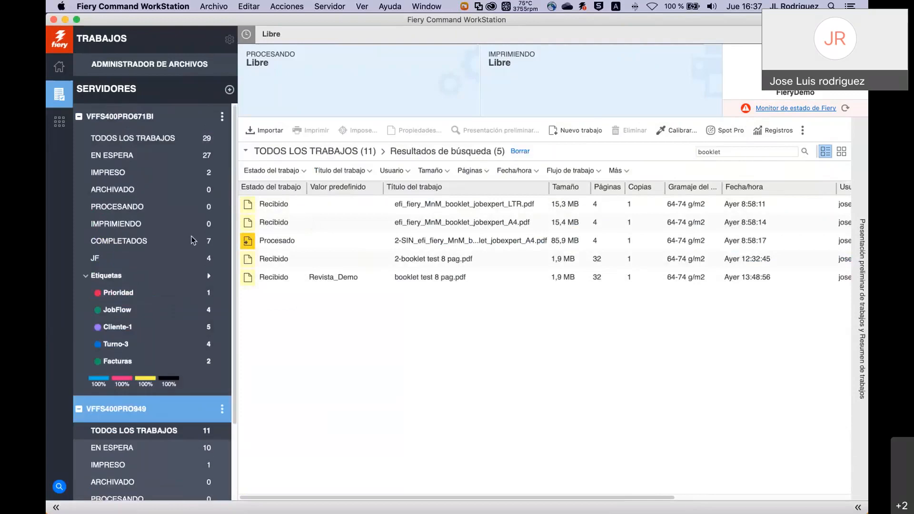
Filter VFFS400PRO671BI's 29 jobs by a single user in the Usuario filter, leaving 3 jobs.
click(141, 158)
click(141, 139)
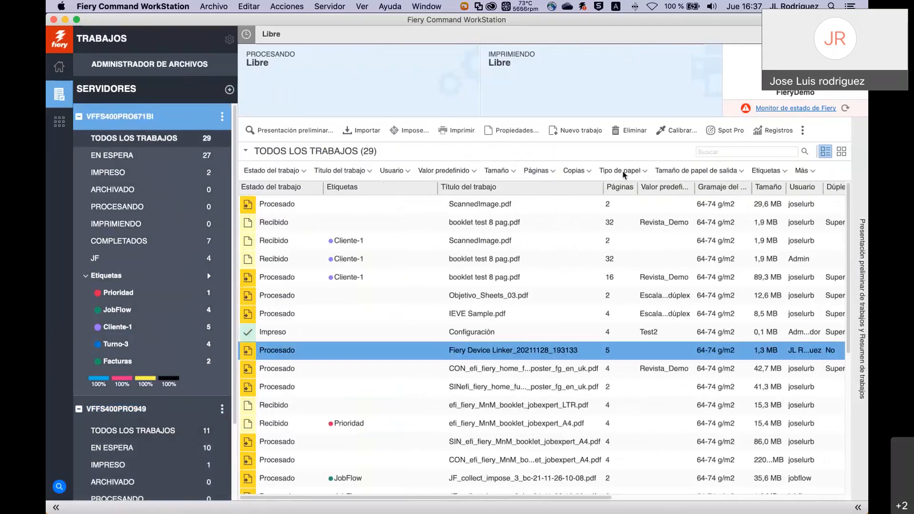
click(408, 171)
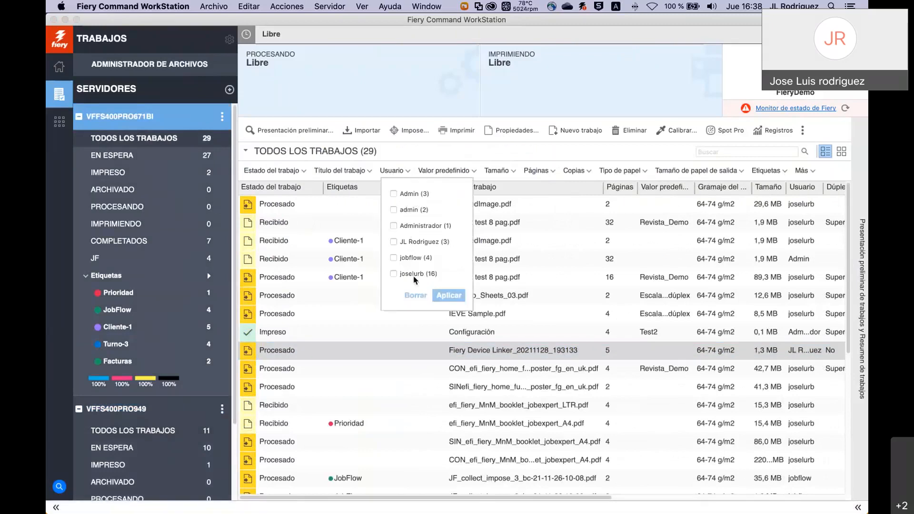
click(399, 242)
click(448, 297)
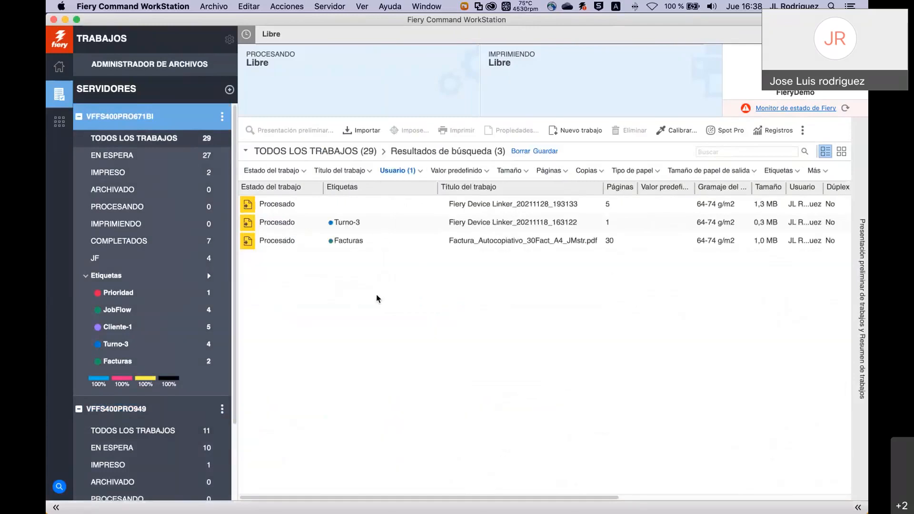
Widen the Usuario column so the full user names are readable.
scroll(649, 278, right, 2)
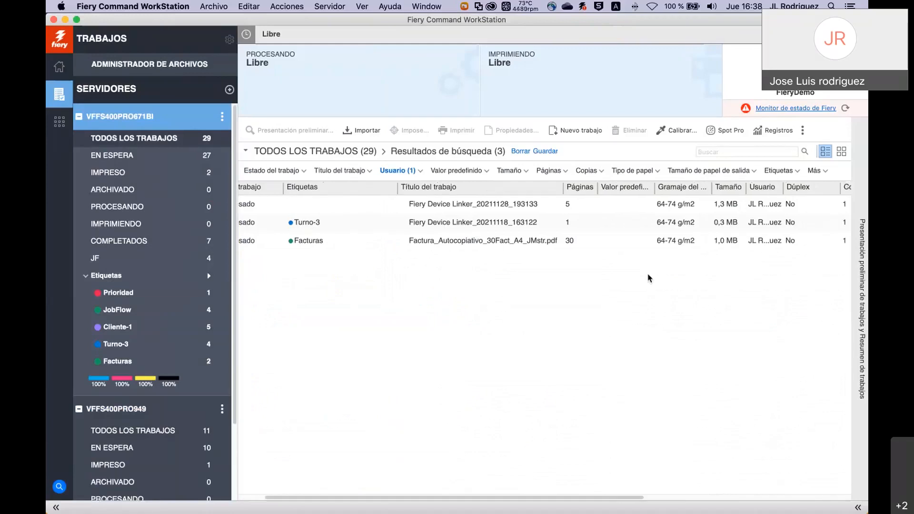
drag(781, 186, 817, 187)
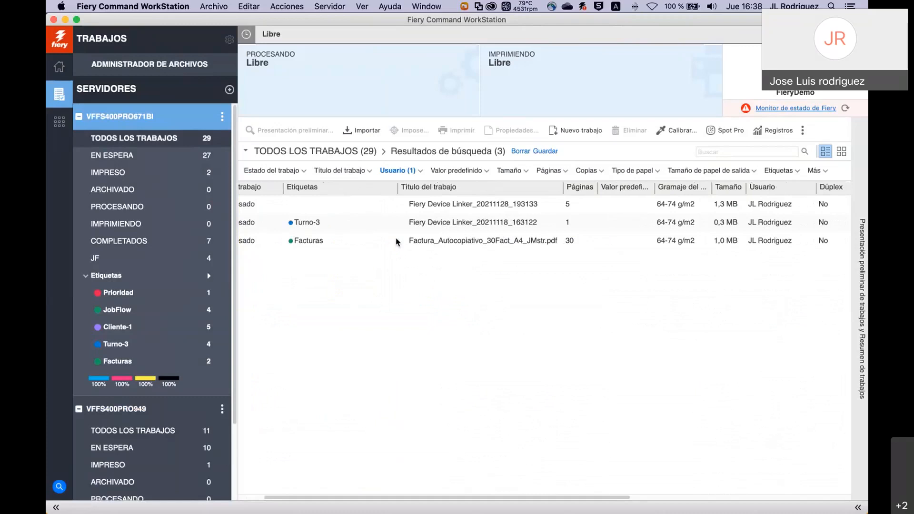
scroll(398, 241, left, 2)
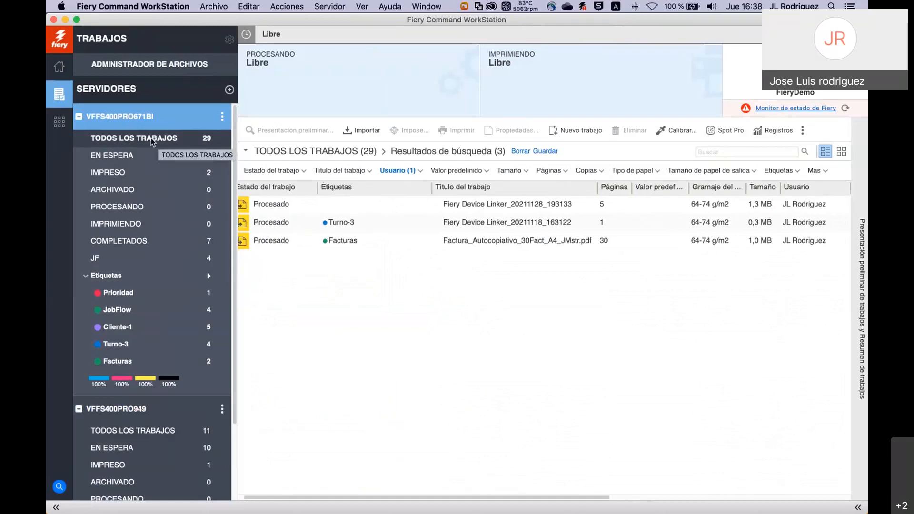
Save the one-user filter as a view named after the user and open it from the sidebar.
click(547, 151)
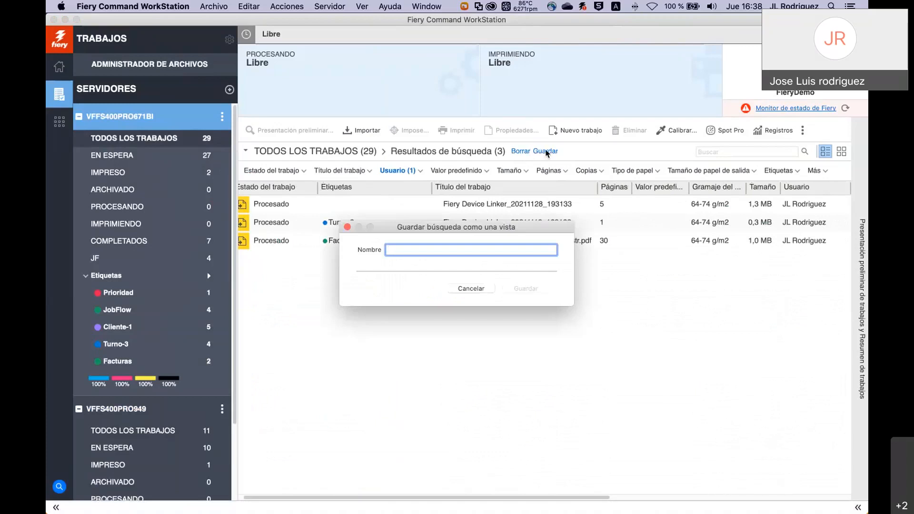
text(JoseLuis)
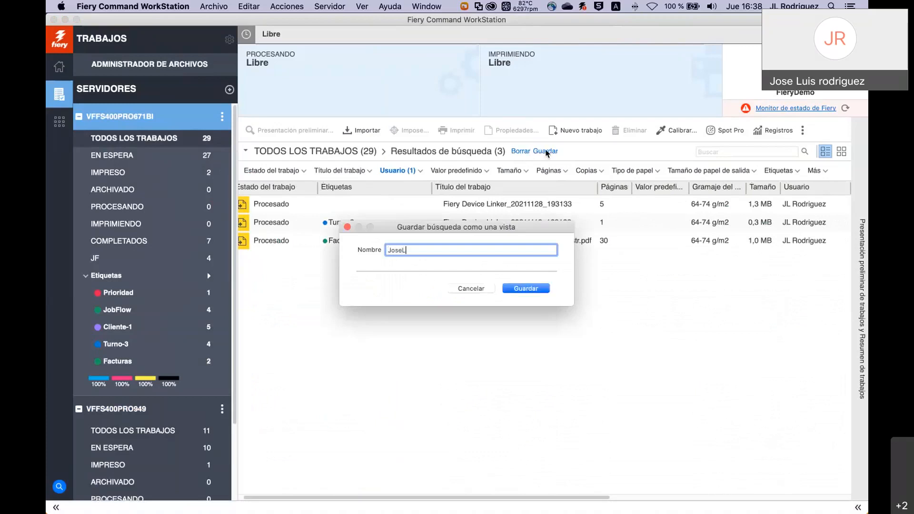
click(526, 289)
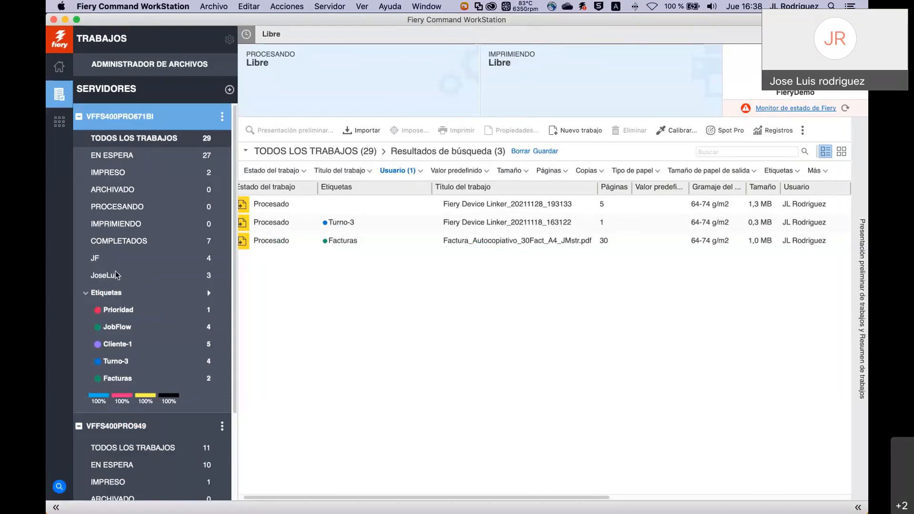
click(115, 170)
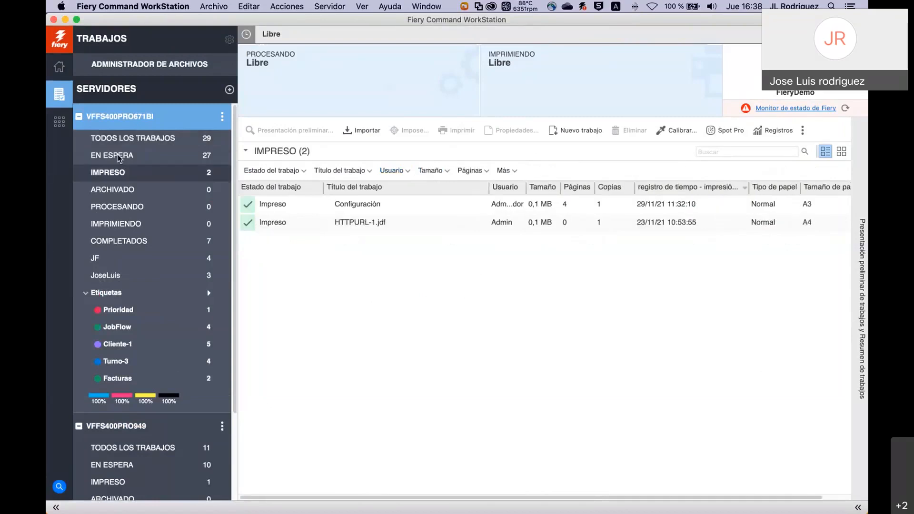
click(119, 158)
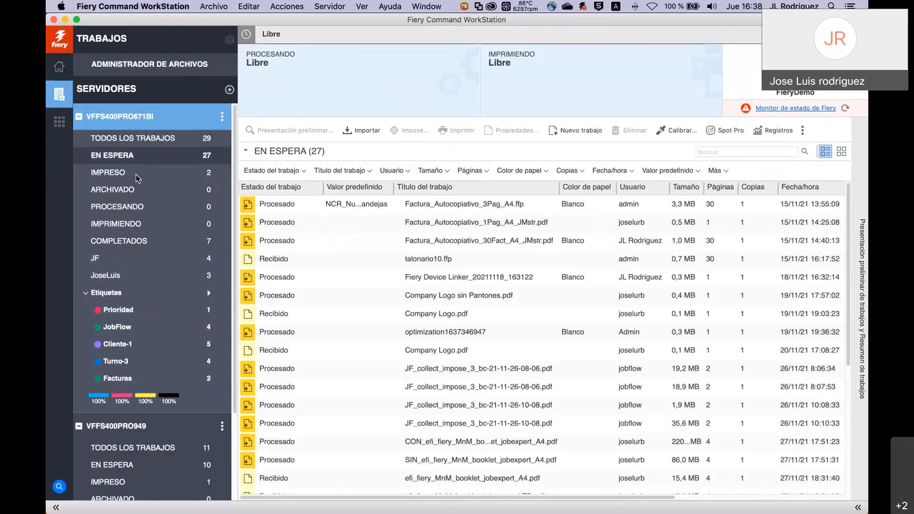
click(111, 275)
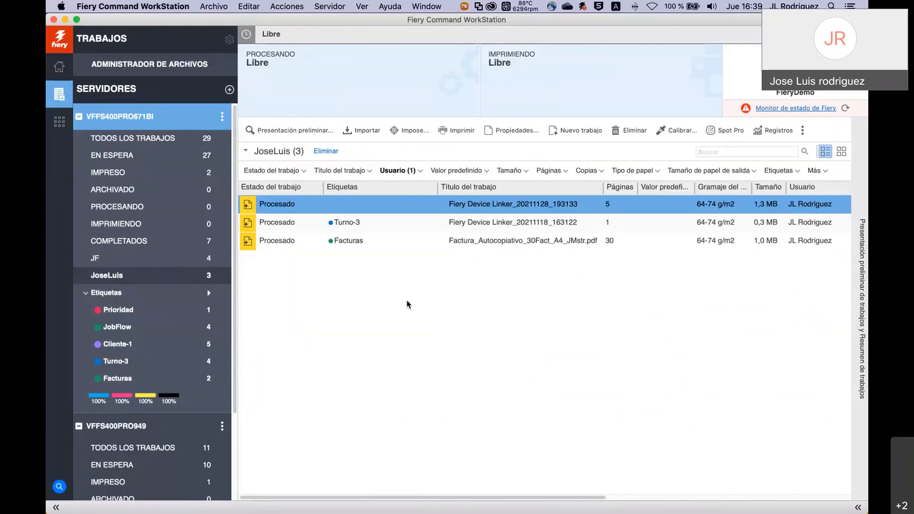
Show all 29 server jobs, then switch to the Cliente-1 tag view and scan its columns.
click(130, 137)
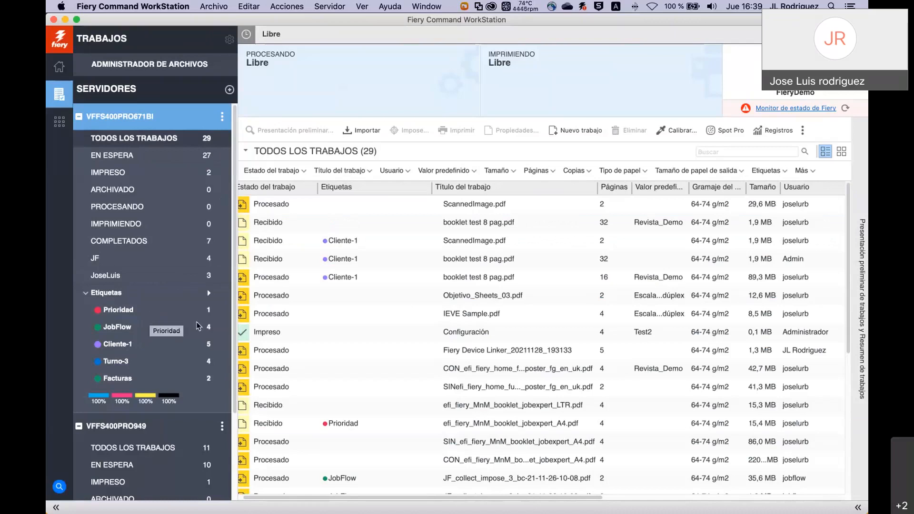
click(119, 345)
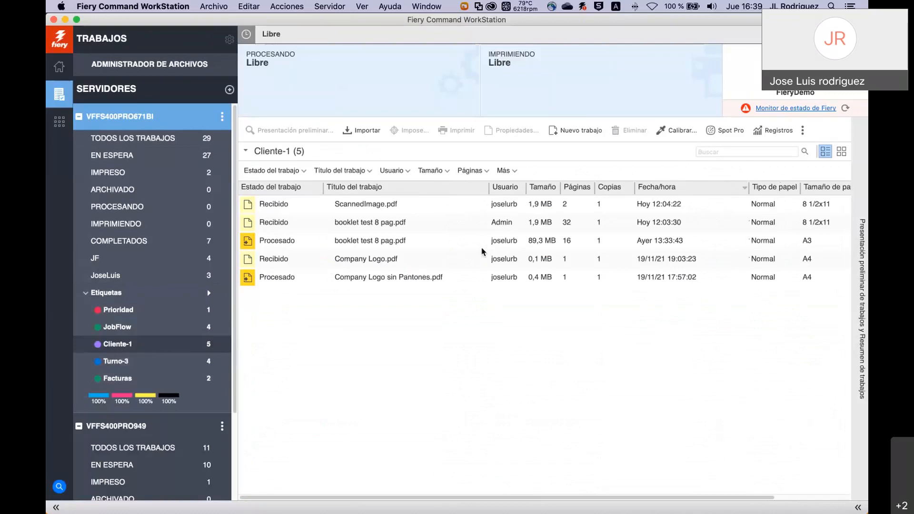
scroll(481, 253, right, 3)
scroll(482, 252, left, 3)
Browse the IMPRESO, EN ESPERA and all-jobs lists, then return to the Cliente-1 tag view.
click(119, 175)
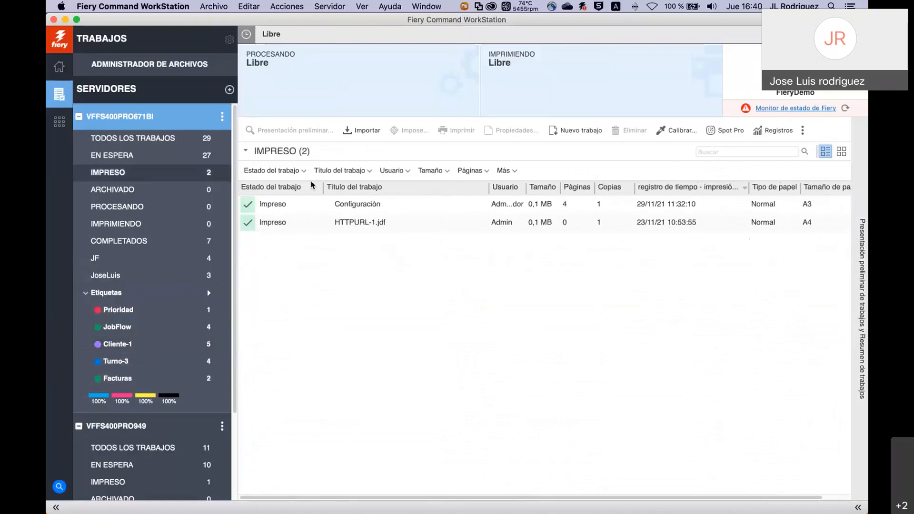
key(Up)
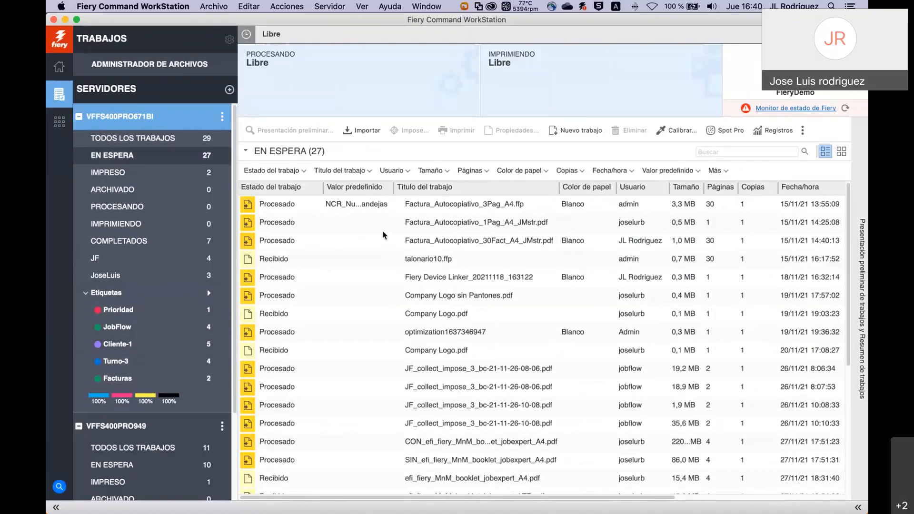
scroll(384, 233, right, 5)
scroll(489, 242, right, 2)
scroll(429, 238, left, 8)
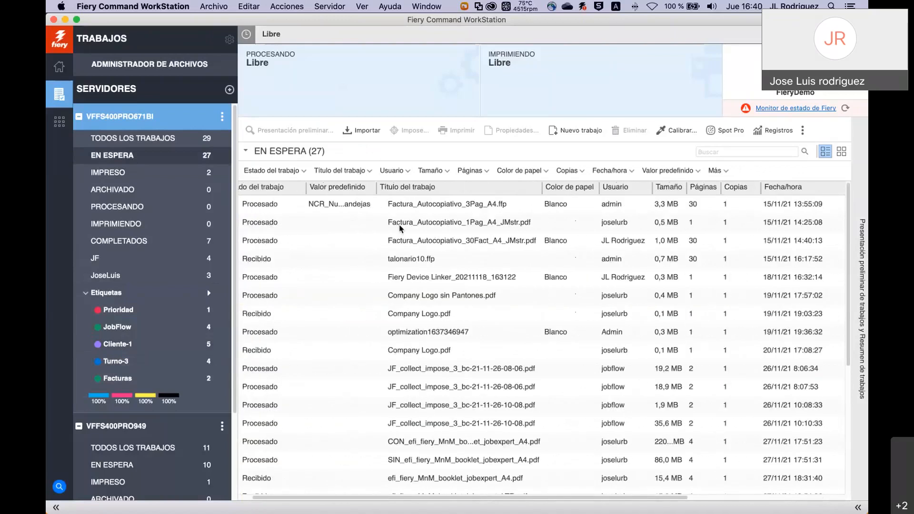
click(167, 140)
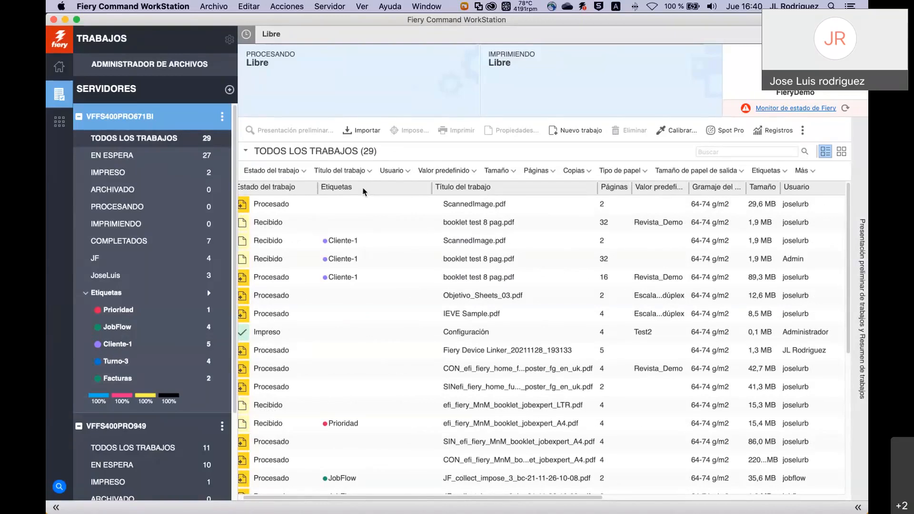
click(118, 345)
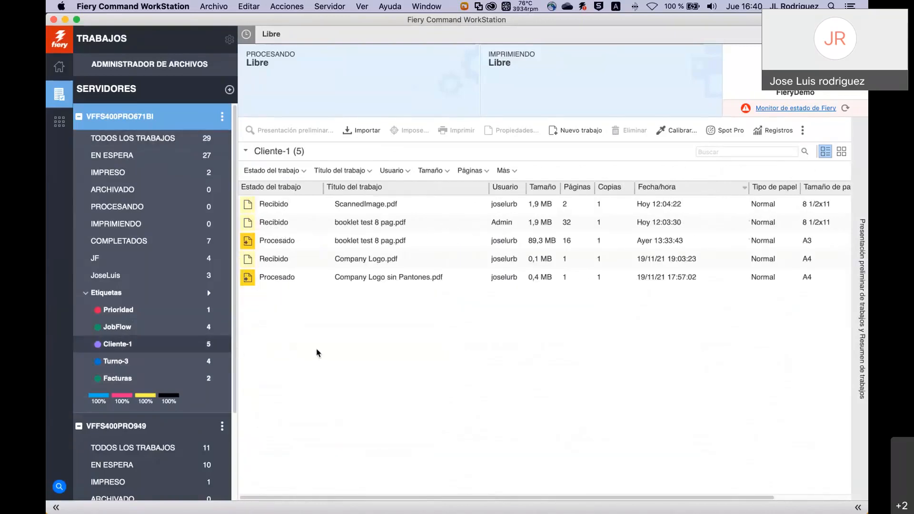
Add the Etiquetas column from Agregar nuevo > Información del trabajo, revealing Cliente-1 and Turno-3 tags.
right_click(433, 191)
mouse_move(468, 259)
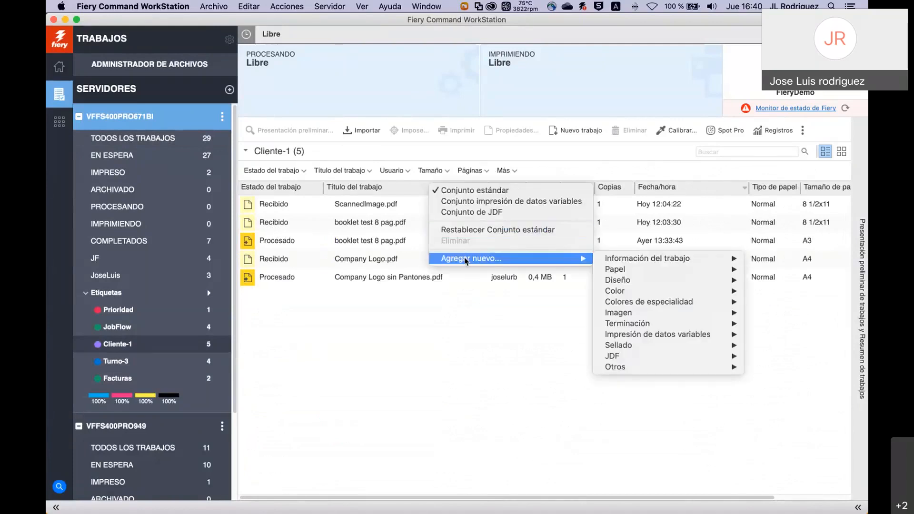
mouse_move(609, 367)
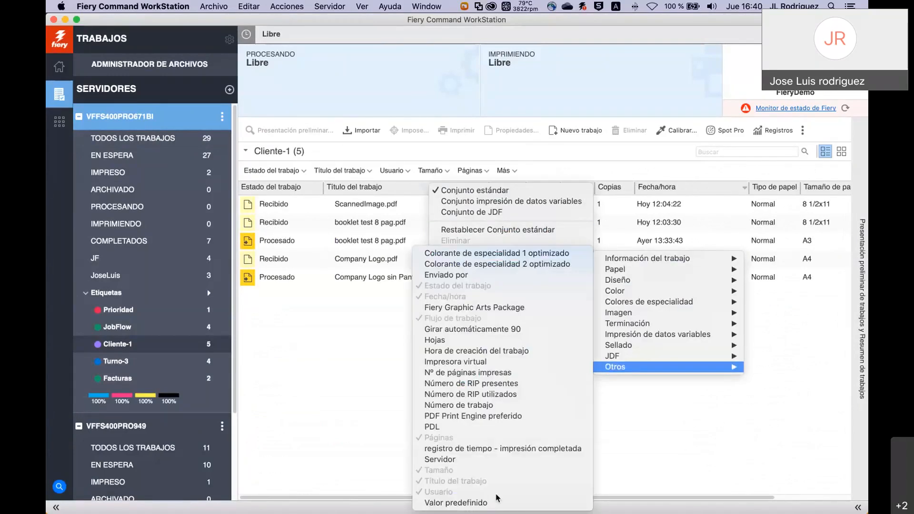
mouse_move(617, 280)
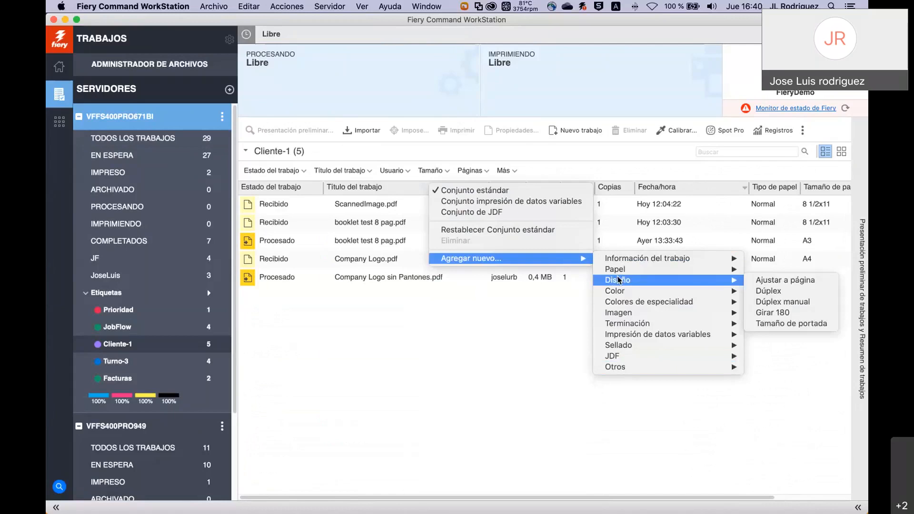
mouse_move(618, 258)
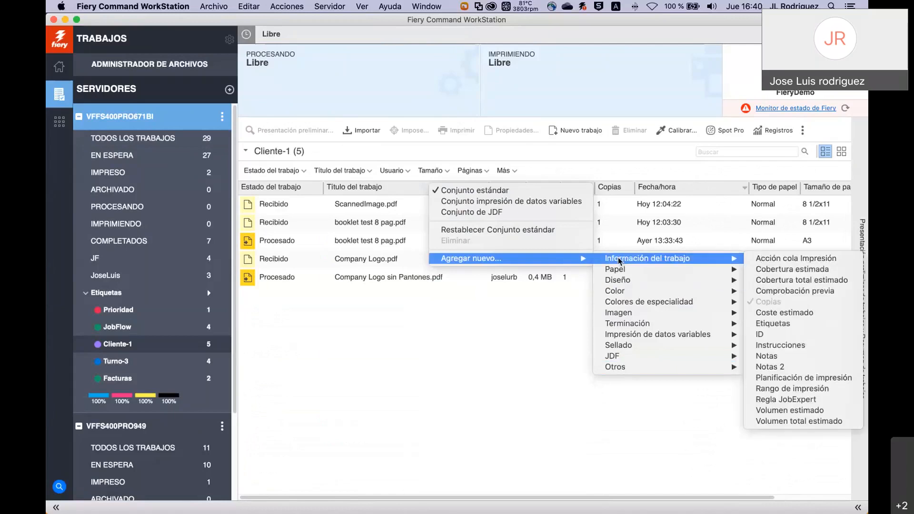
click(774, 324)
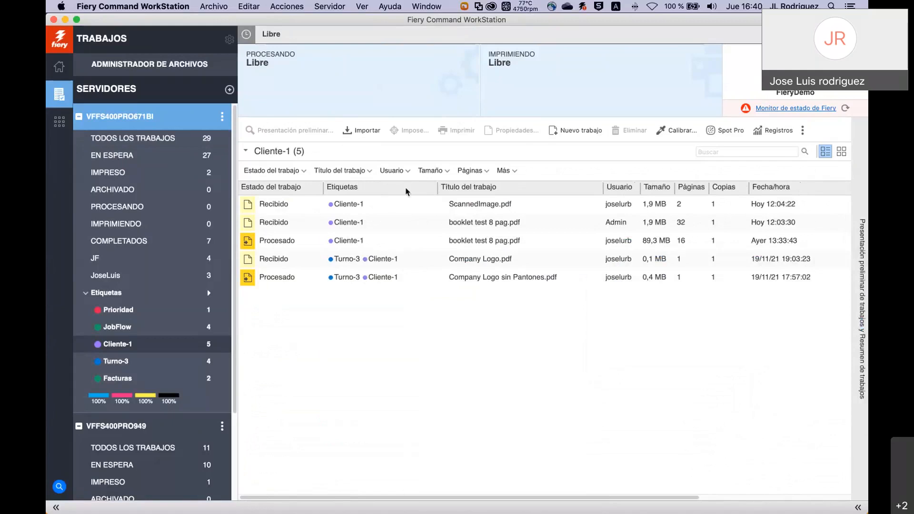
Browse the IMPRESO and ARCHIVADO lists, then reopen the saved one-user view with its 3 tagged jobs.
click(119, 174)
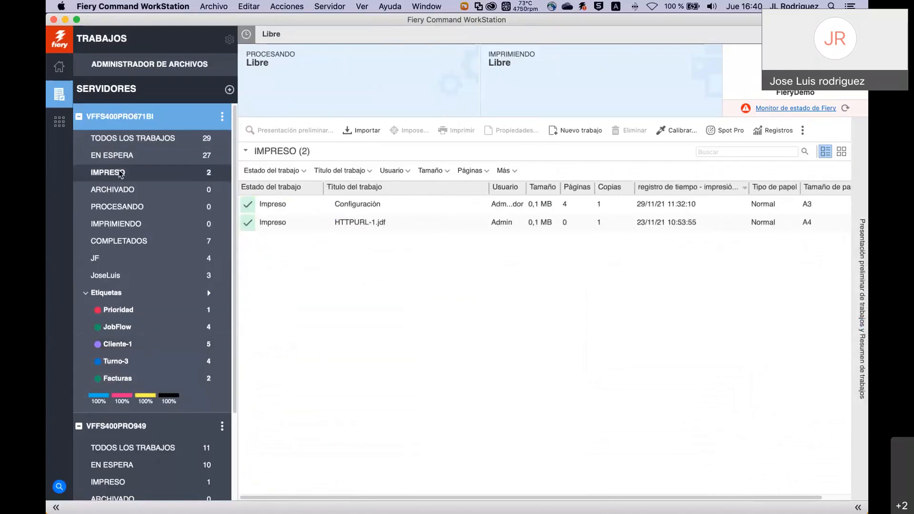
click(122, 192)
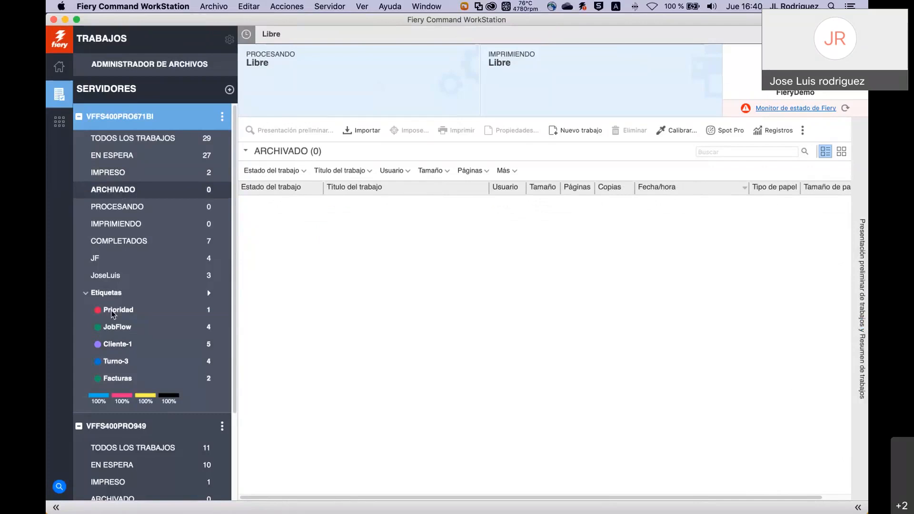
click(109, 277)
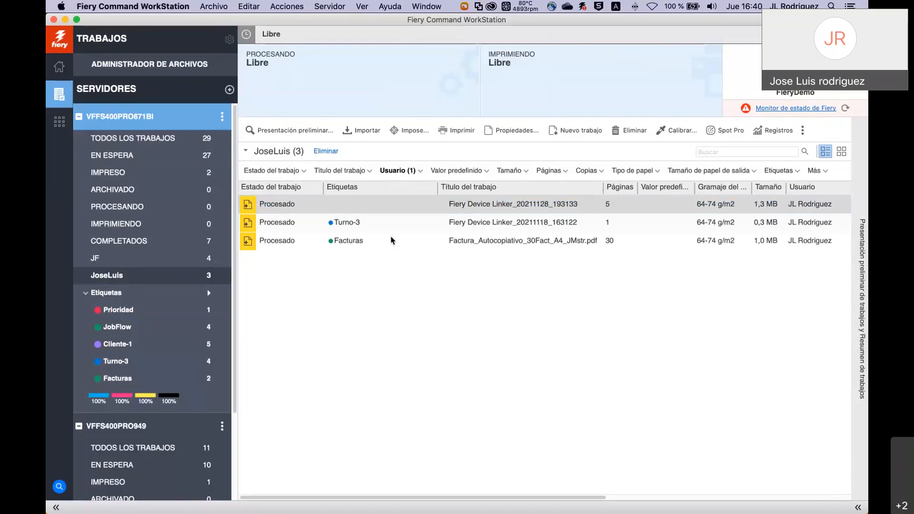
Tag the first job in the saved view with Prioridad.
right_click(379, 206)
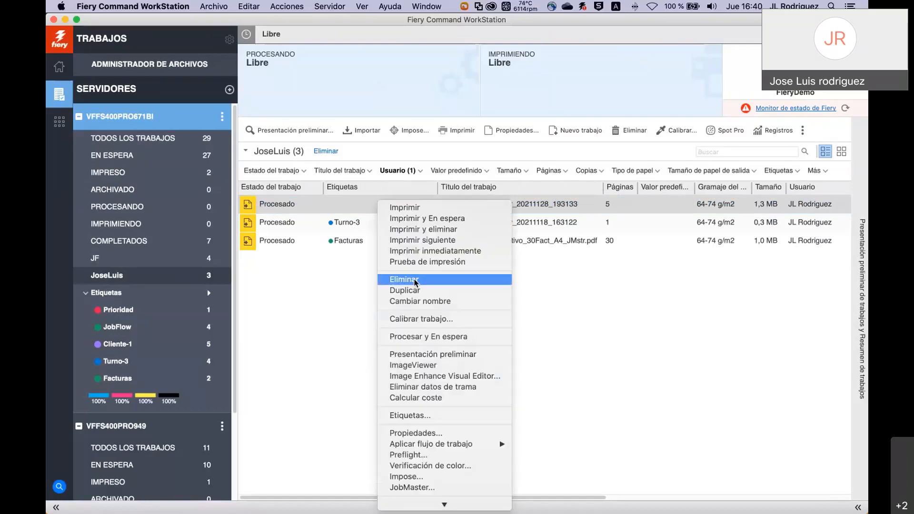
click(426, 414)
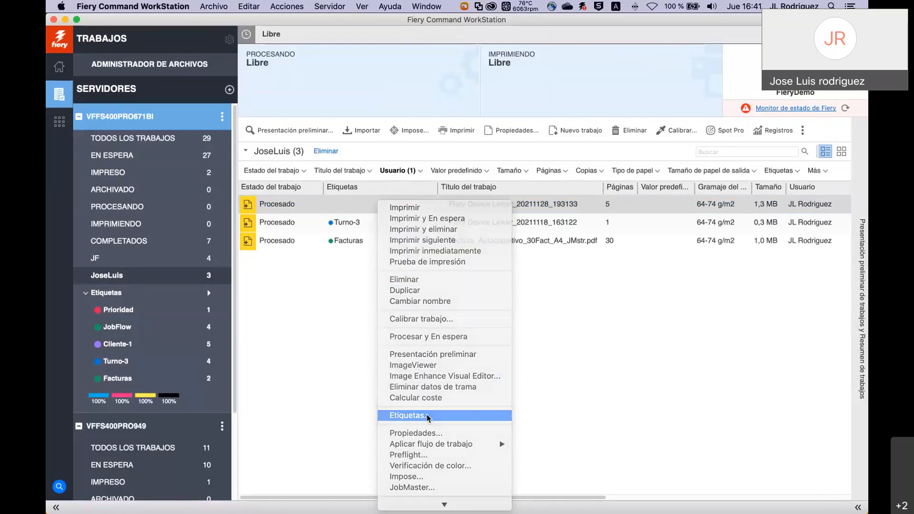
click(371, 251)
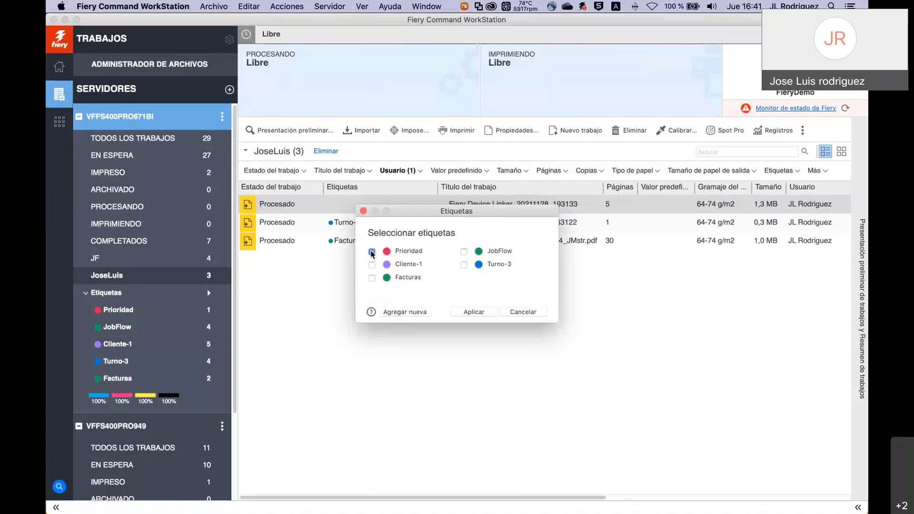
click(474, 312)
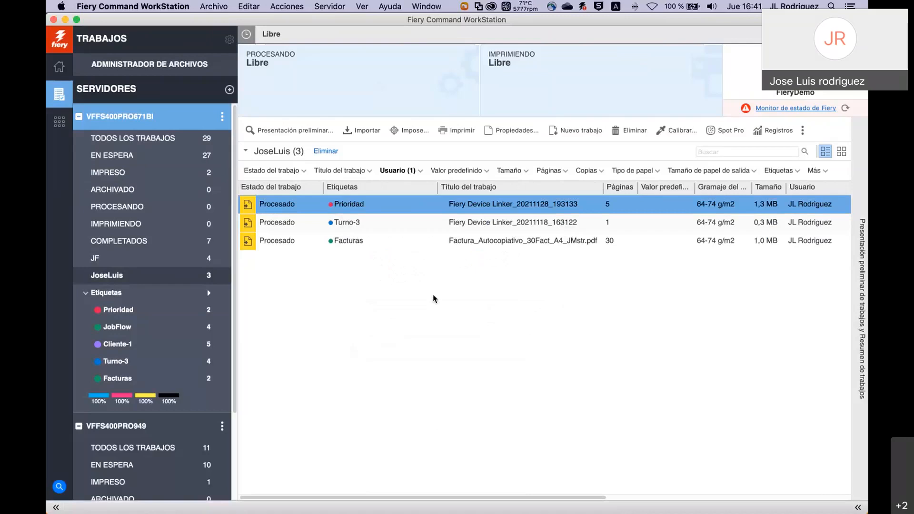
Create a yellow 'Trabjos de hoy' tag and apply it to the same job.
right_click(376, 205)
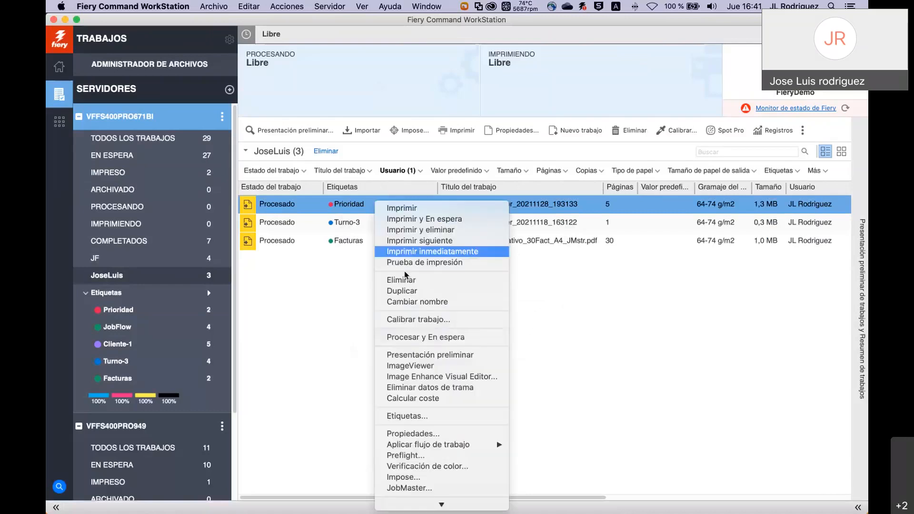
click(422, 416)
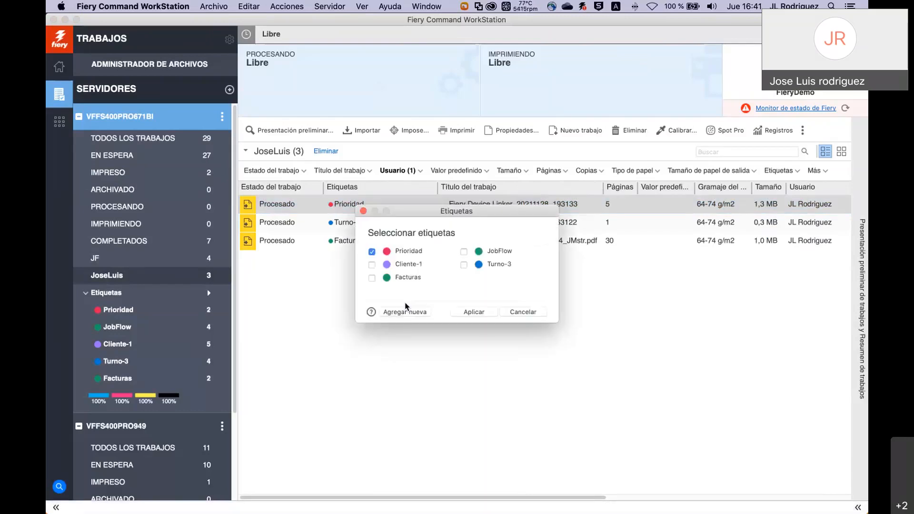
click(399, 312)
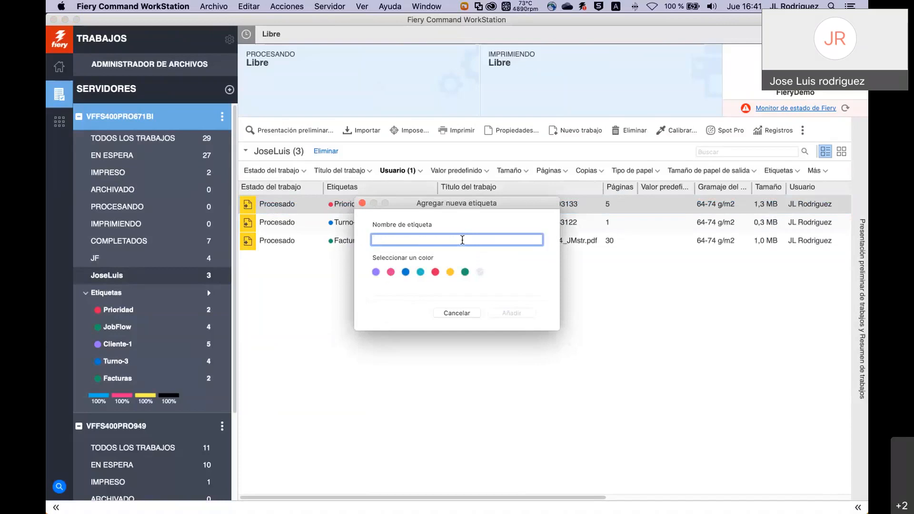
text(Trabjos de ho)
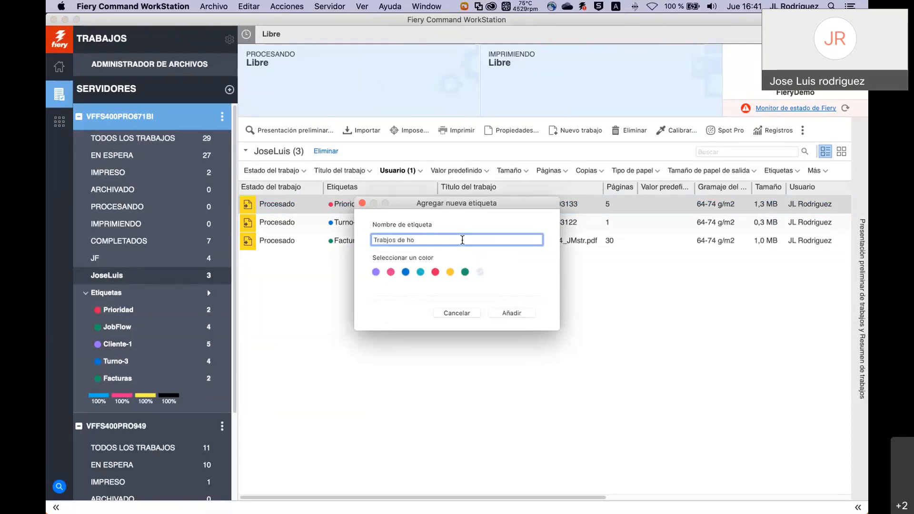
text(y)
click(450, 271)
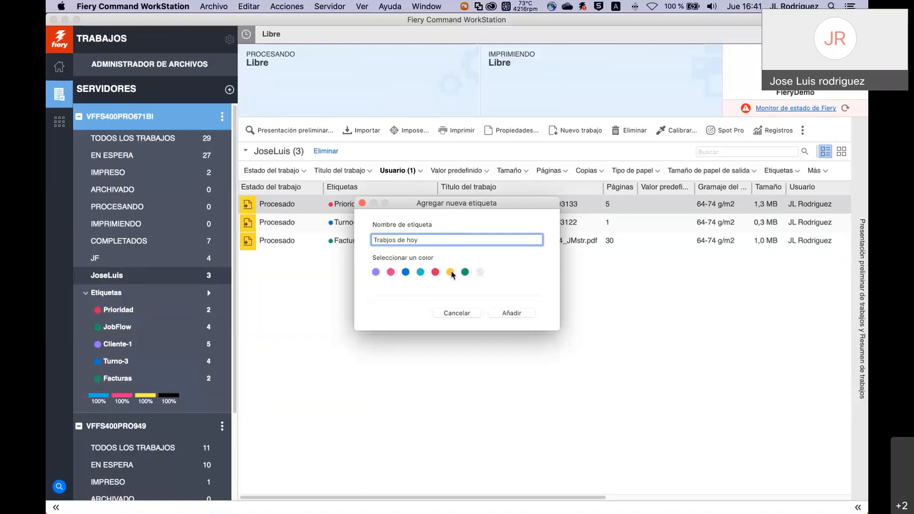
click(508, 312)
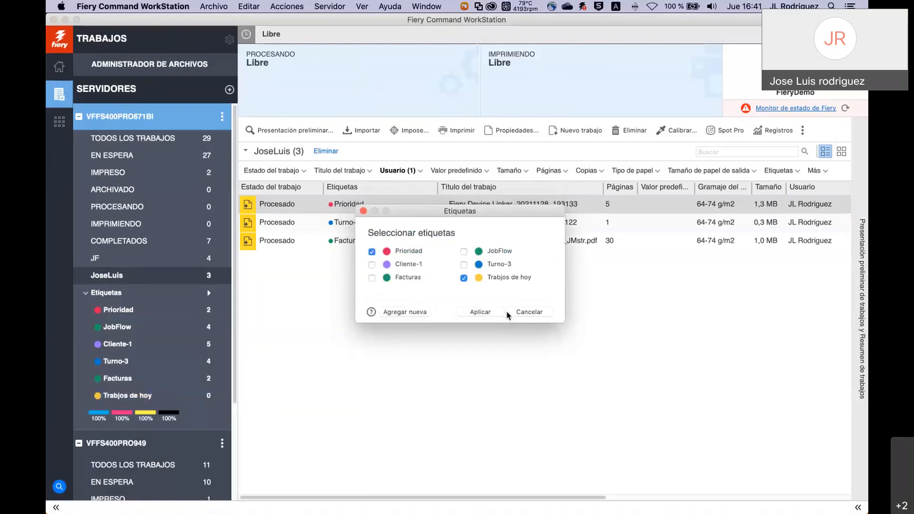
click(481, 313)
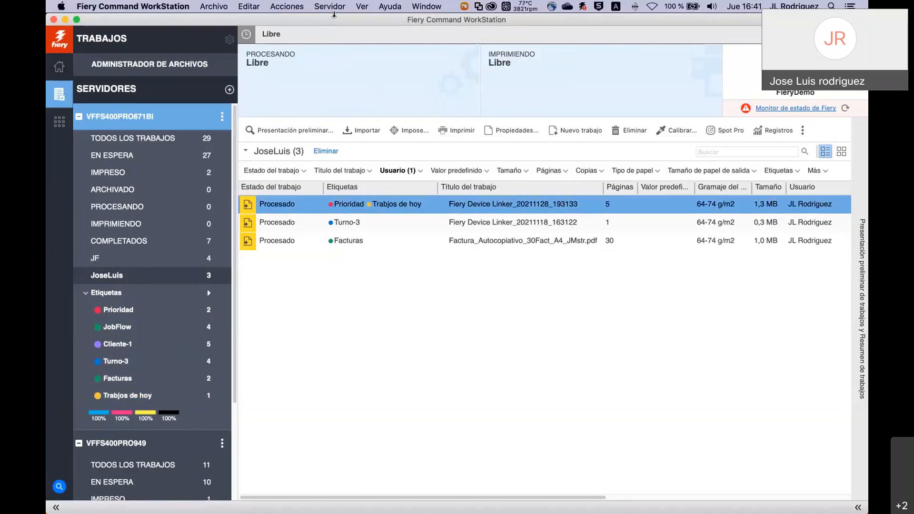
Delete the Trabjos de hoy tag from Servidor > Administrar etiquetas.
click(331, 6)
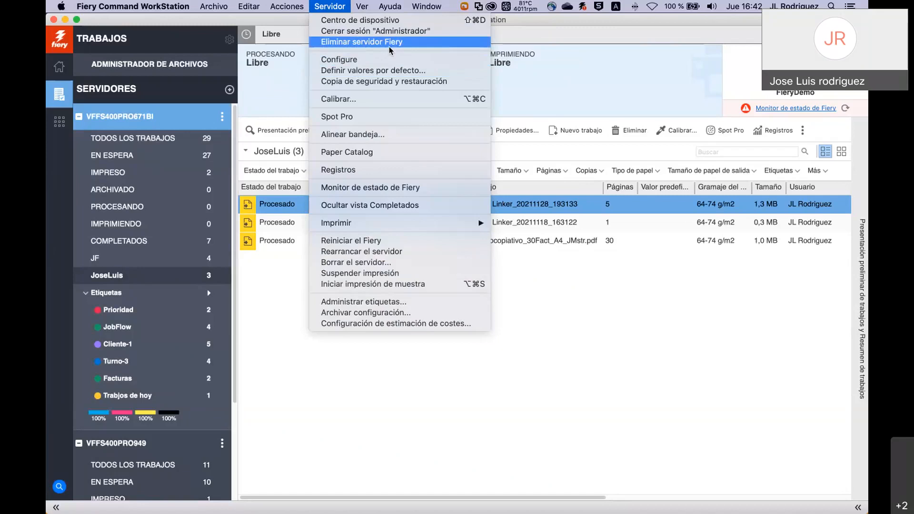
click(386, 303)
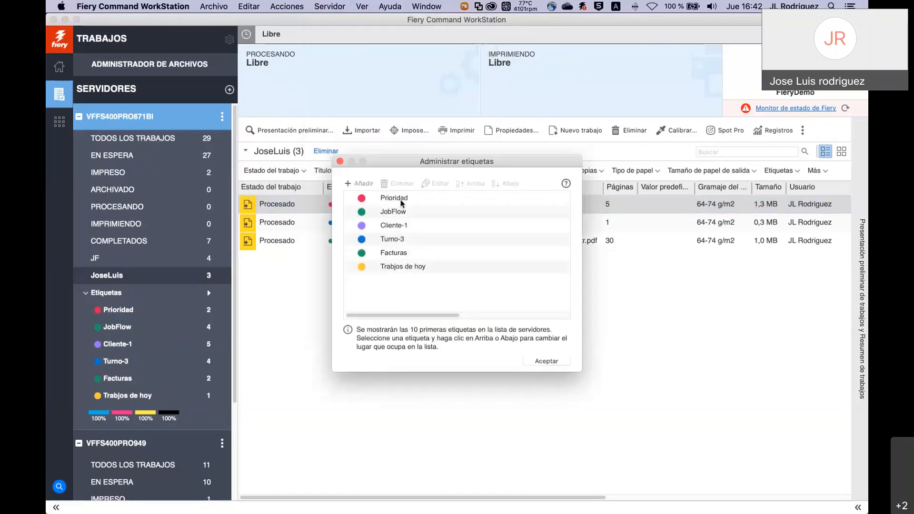
click(407, 269)
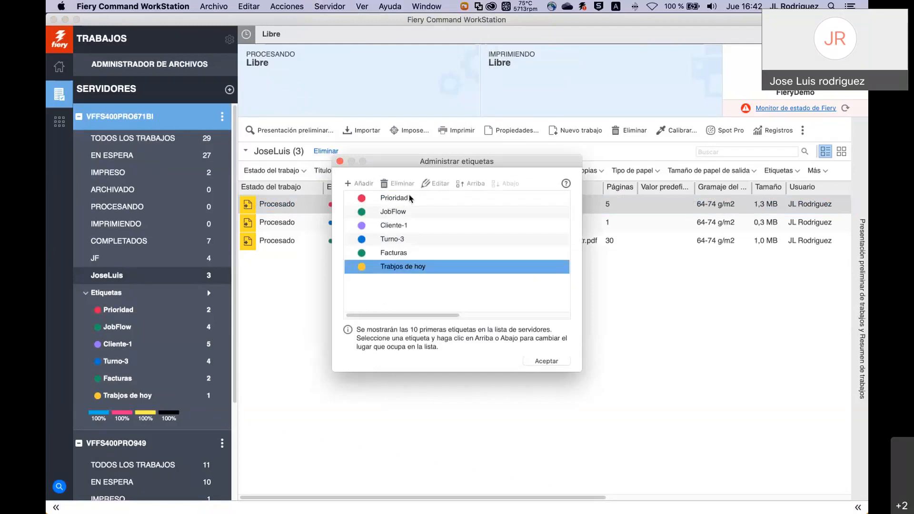
click(399, 184)
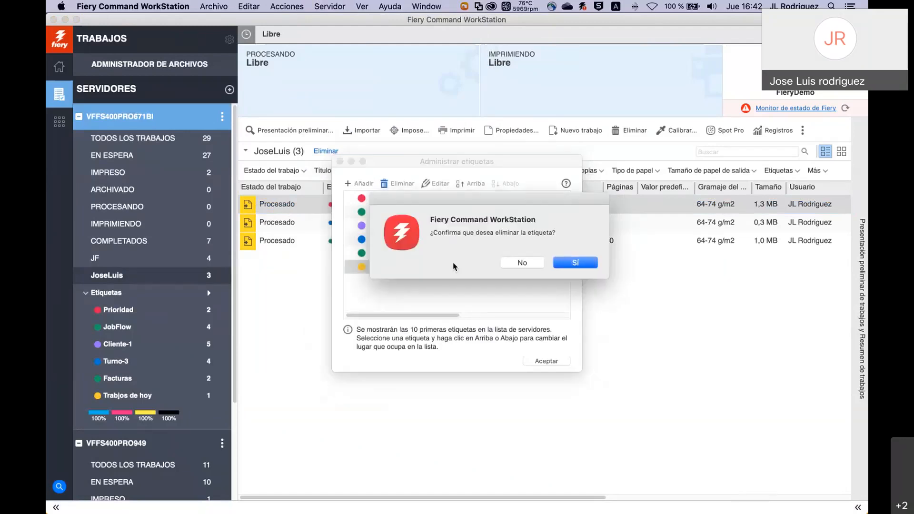
click(576, 263)
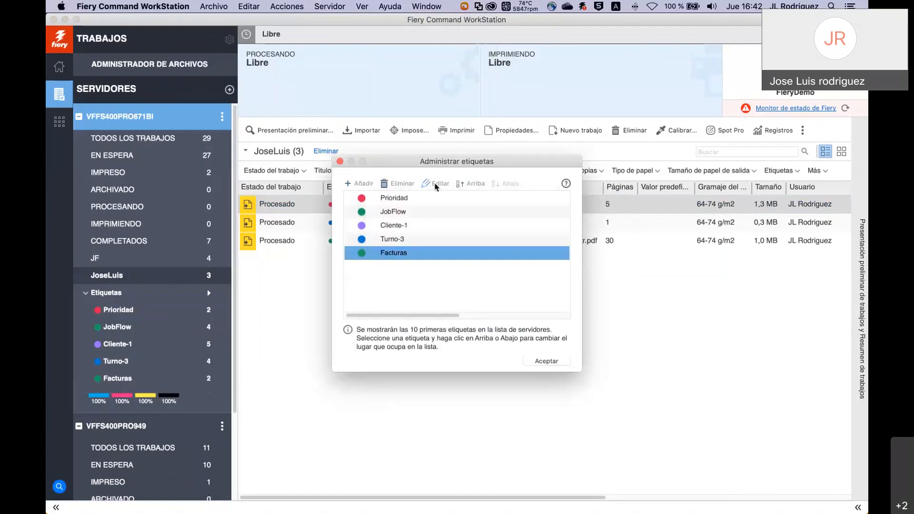
Rename the Cliente-1 tag to Cliente-a and close the tag manager.
click(402, 228)
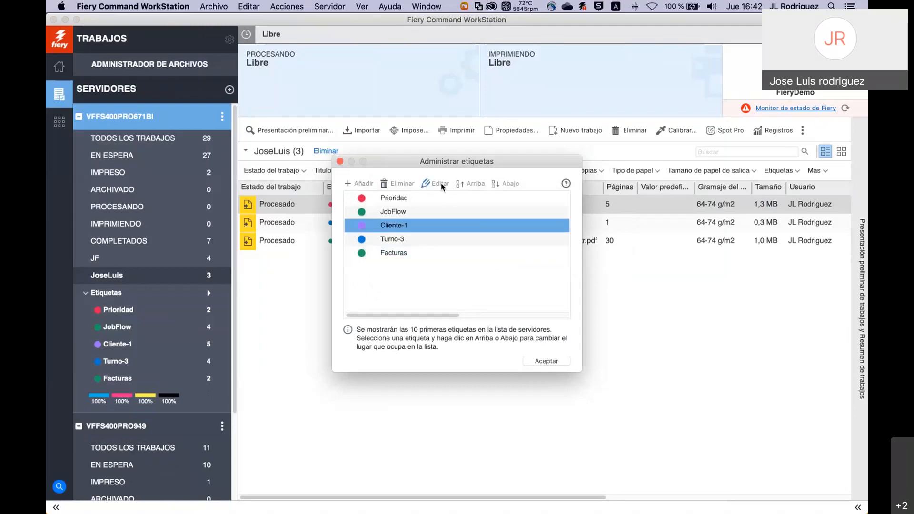
click(440, 183)
key(BackSpace)
text(a)
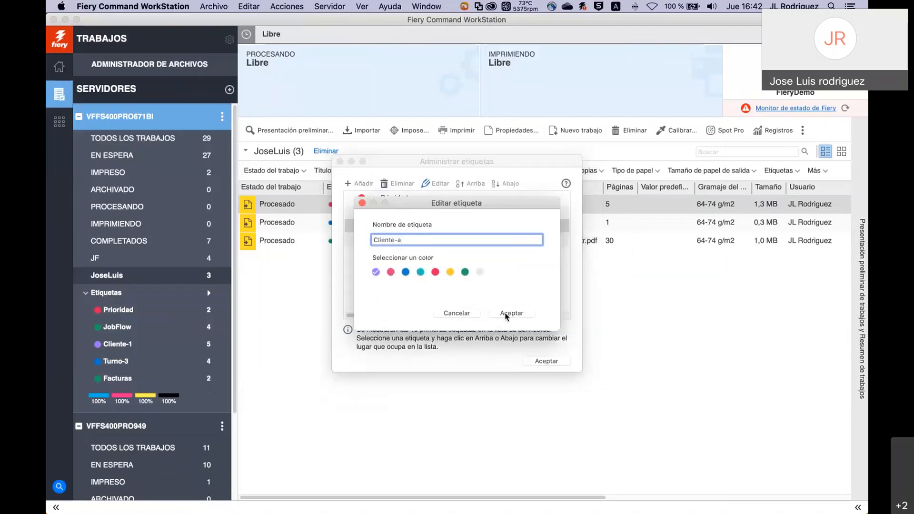
click(506, 314)
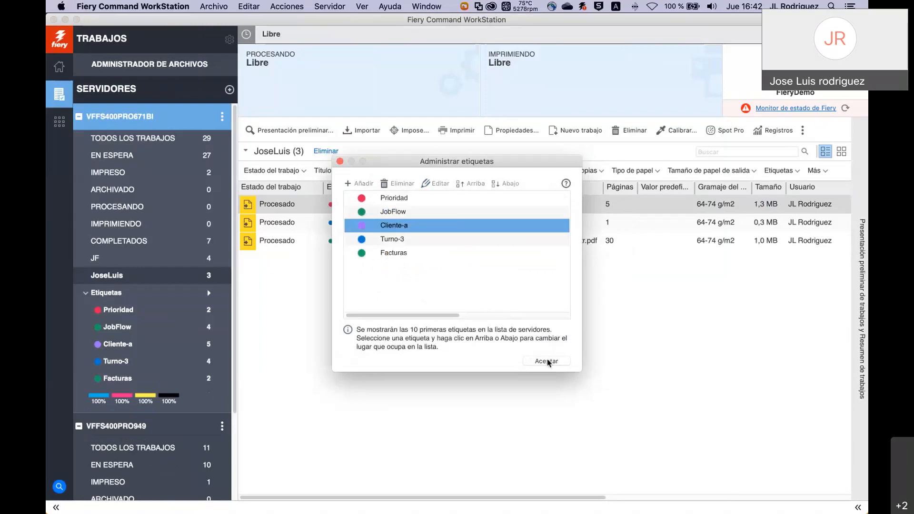
click(547, 362)
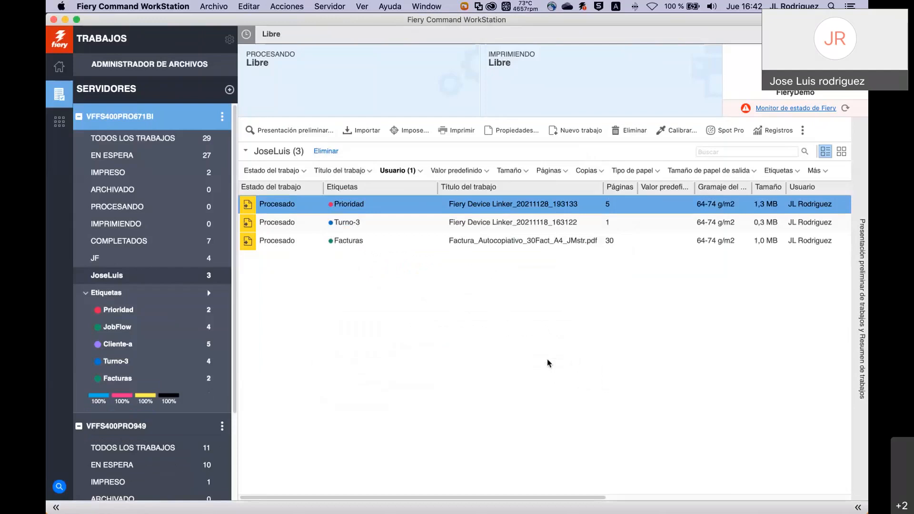
key(super+Tab)
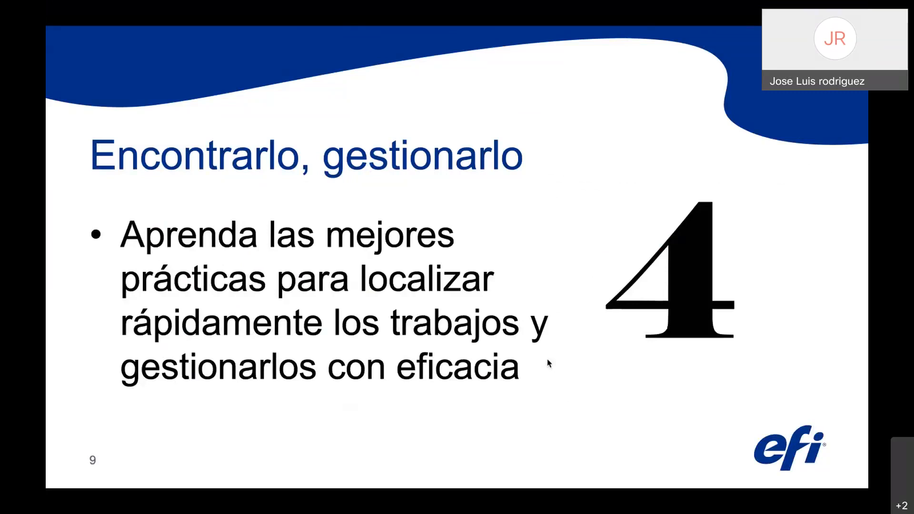
key(super+Tab)
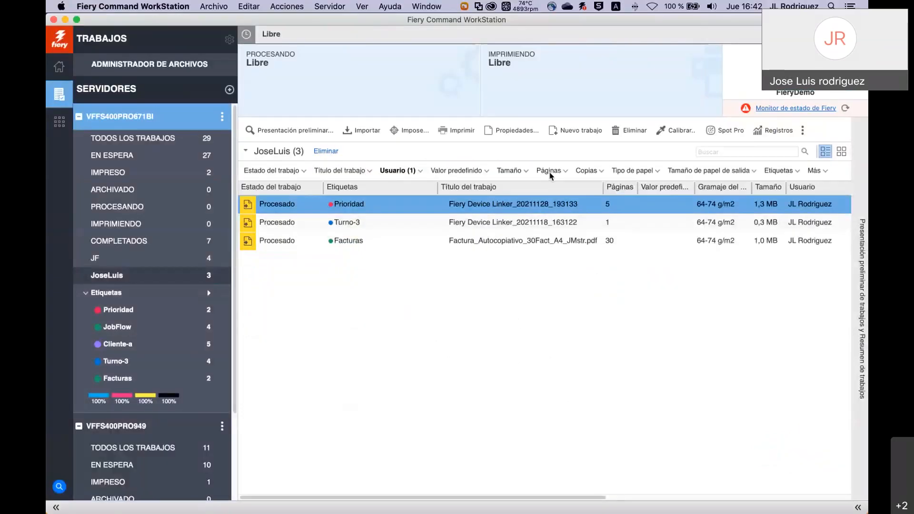
Enter 'book' in the job search field, then switch back to the slideshow on slide 9.
click(719, 152)
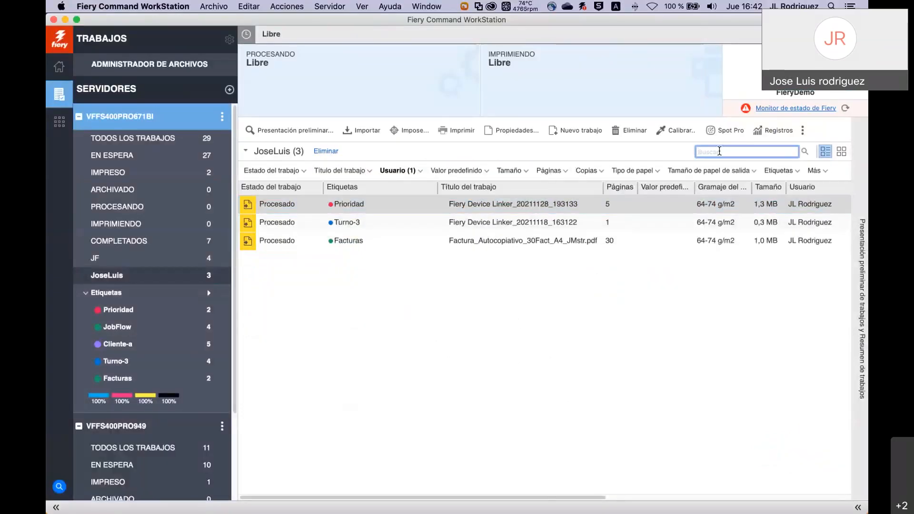
text(book)
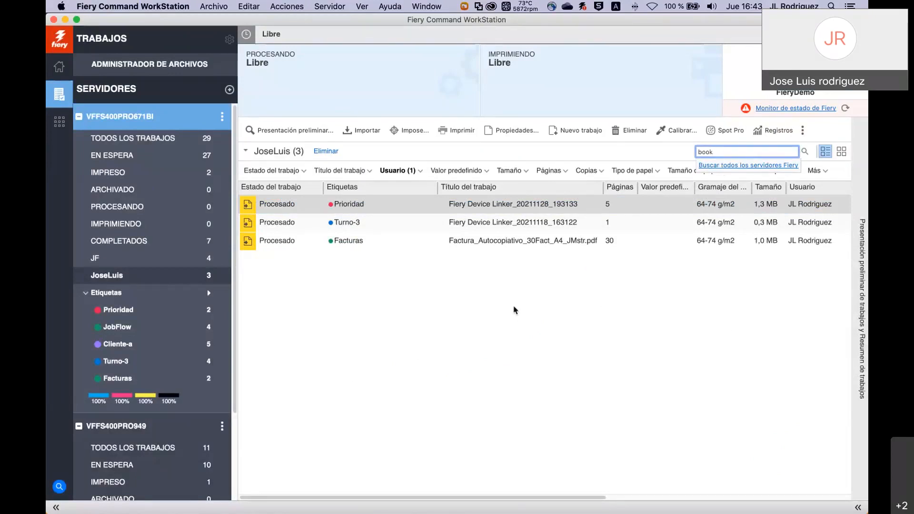
key(super+Tab)
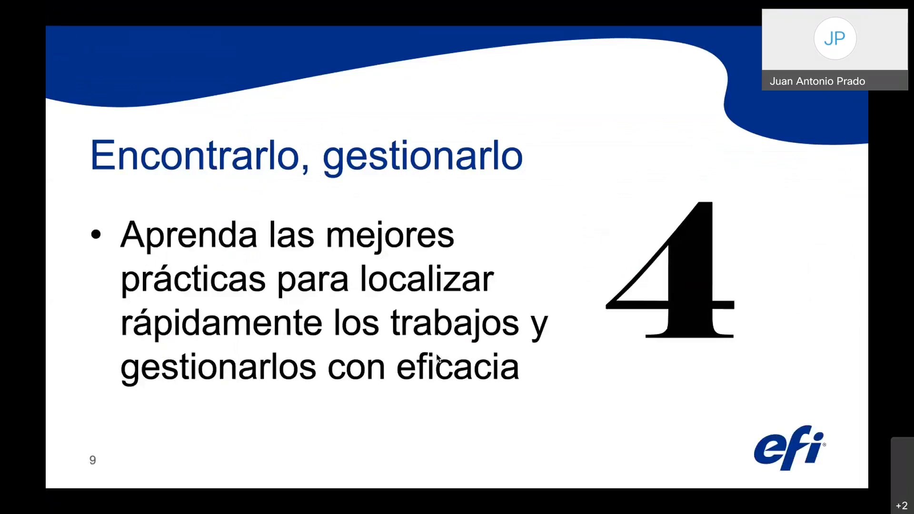
Advance to slide 10, then return to Command WorkStation's EN ESPERA list of 27 held jobs.
key(Right)
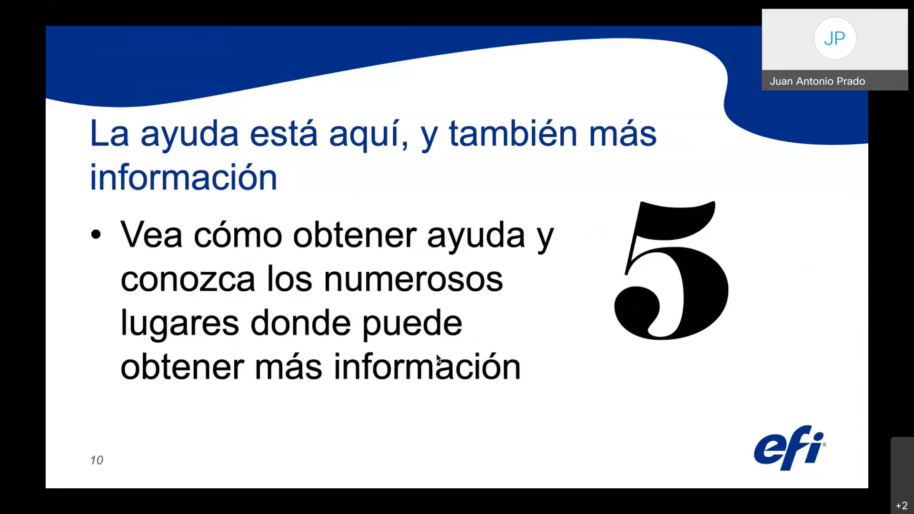
key(super+Tab)
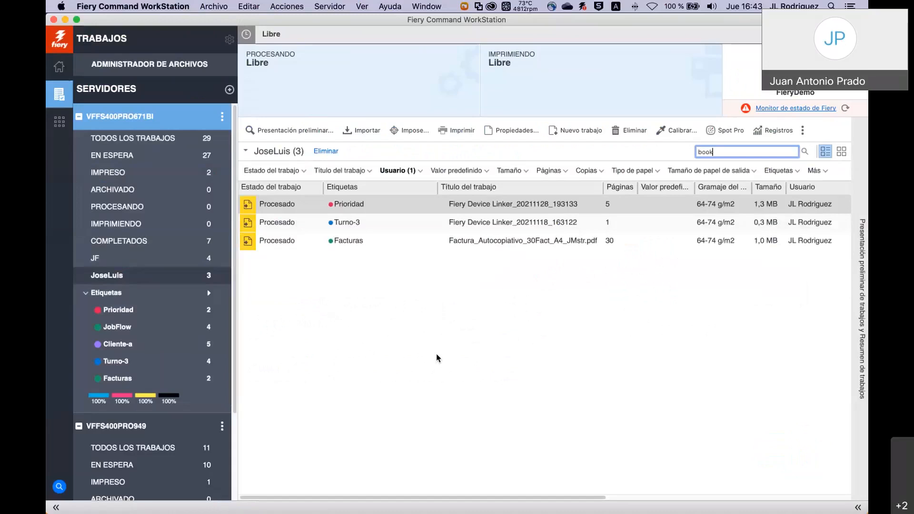
click(126, 157)
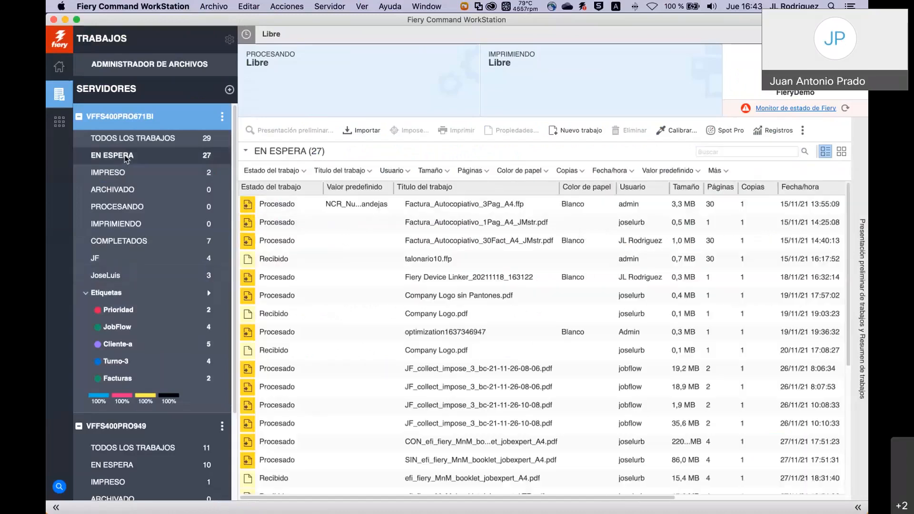
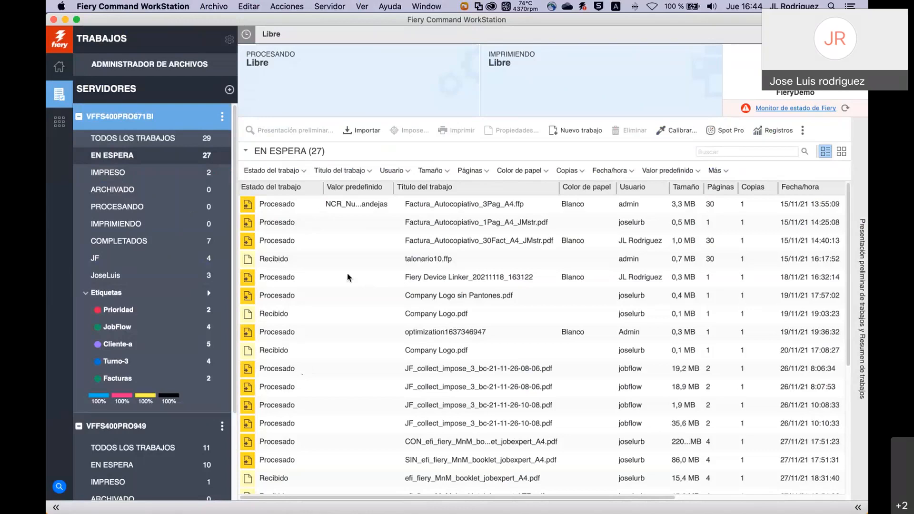
Archive talonario10.ffp to the server's default location and confirm it in the Archivado list.
click(133, 192)
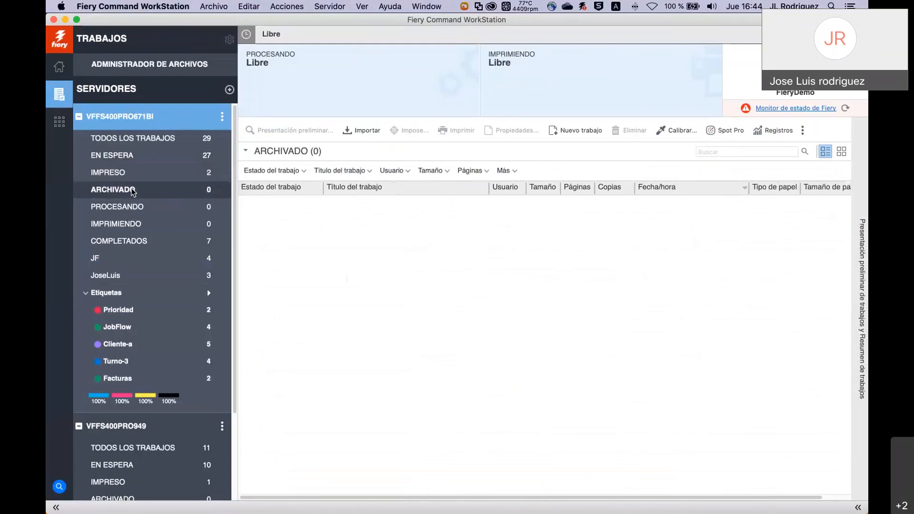
click(130, 157)
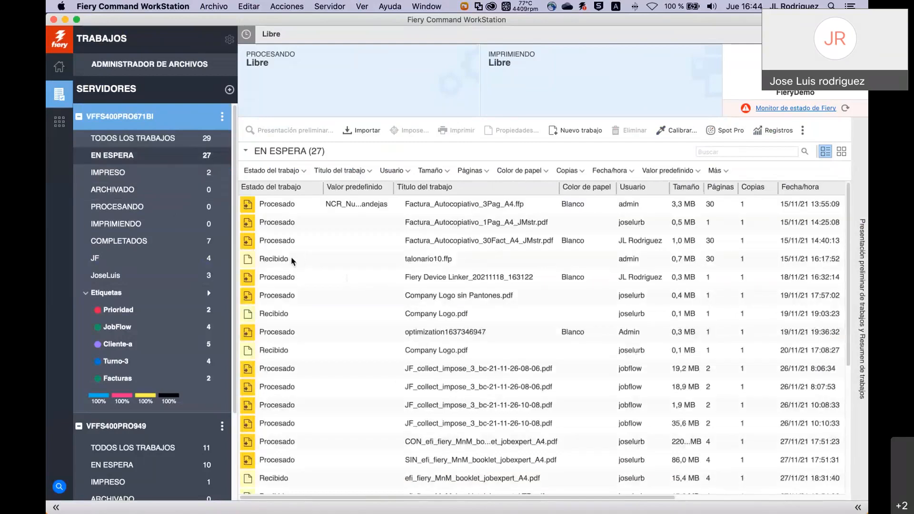
right_click(292, 258)
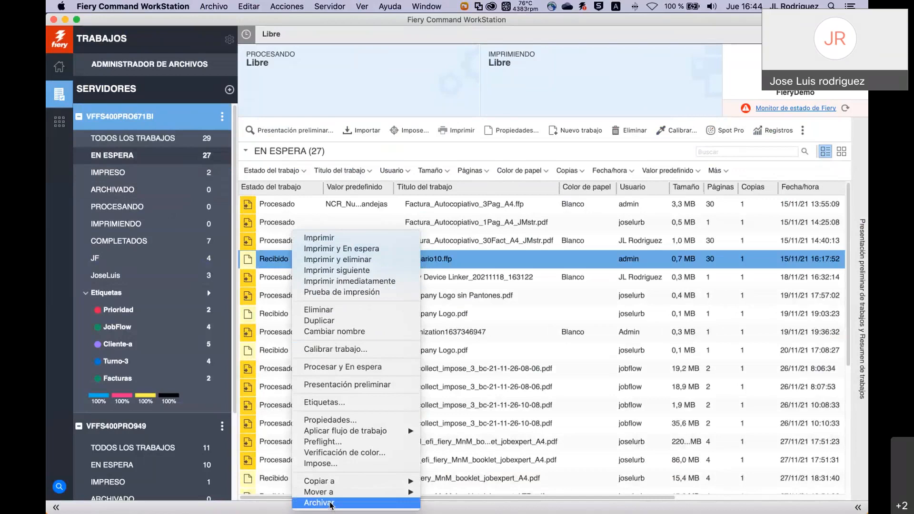
click(331, 504)
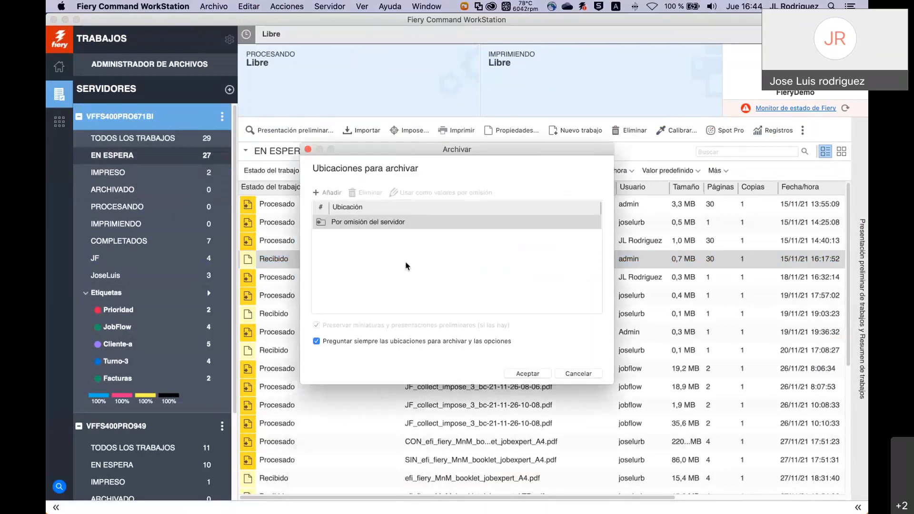
click(526, 373)
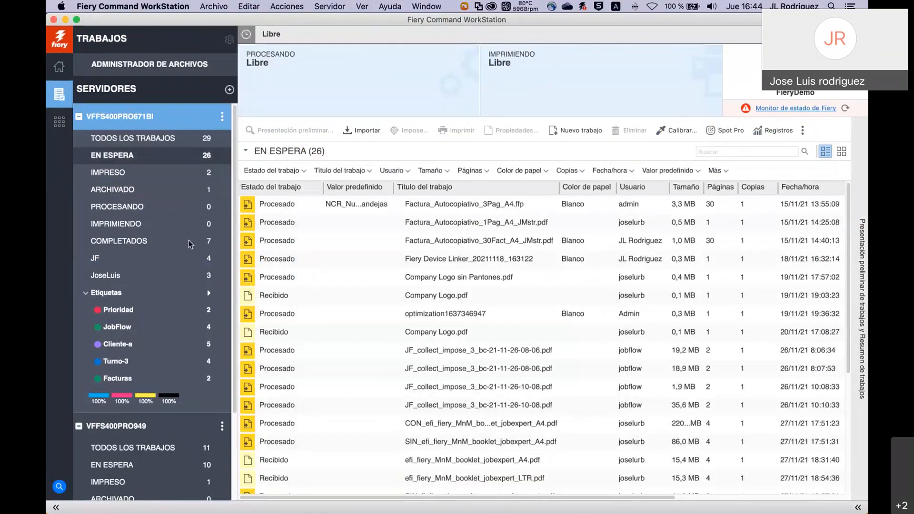
click(119, 188)
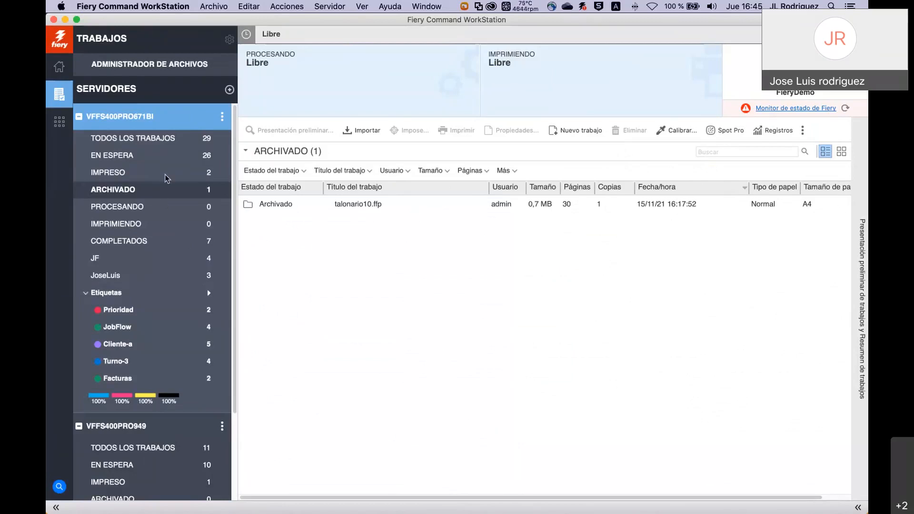
Go back to En espera and bring up the action menu for Company Logo.pdf.
click(161, 155)
click(304, 296)
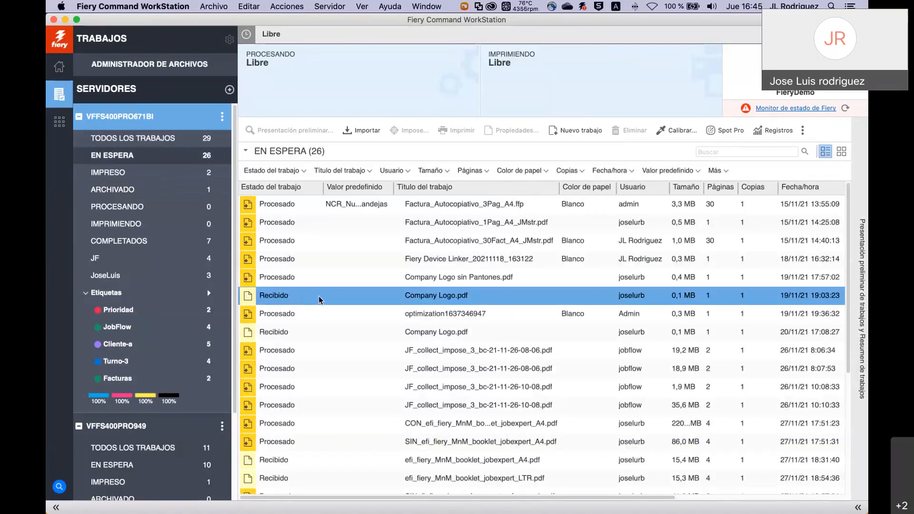
right_click(319, 296)
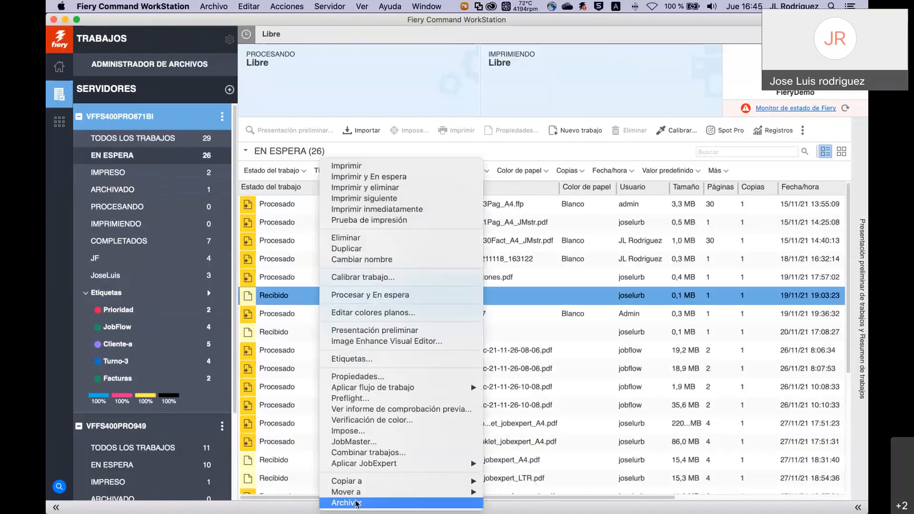
Start archiving Company Logo.pdf and add the local ARCHIVO_FIERY folder as an archive location.
click(347, 503)
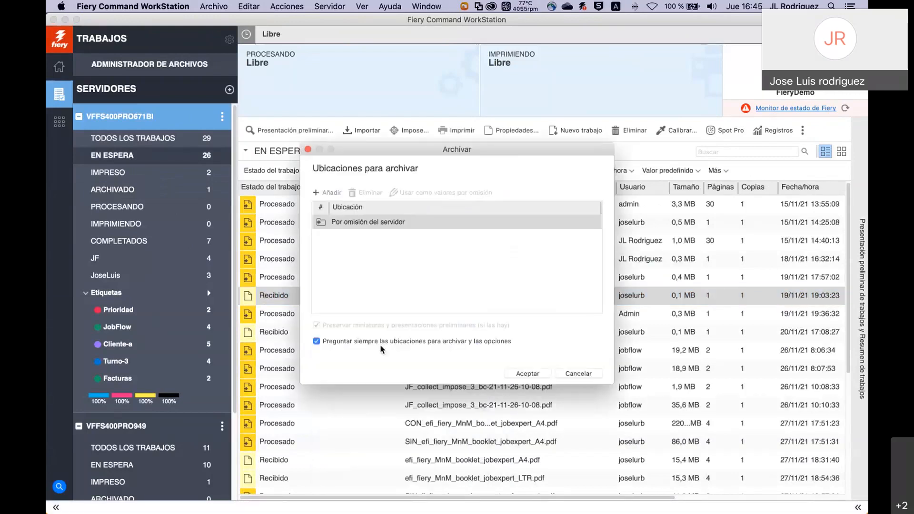
click(318, 193)
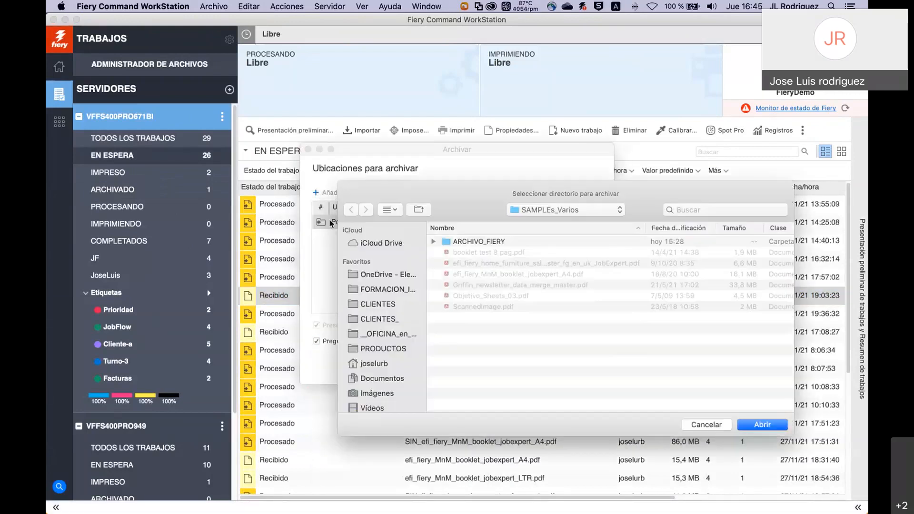
scroll(381, 290, down, 10)
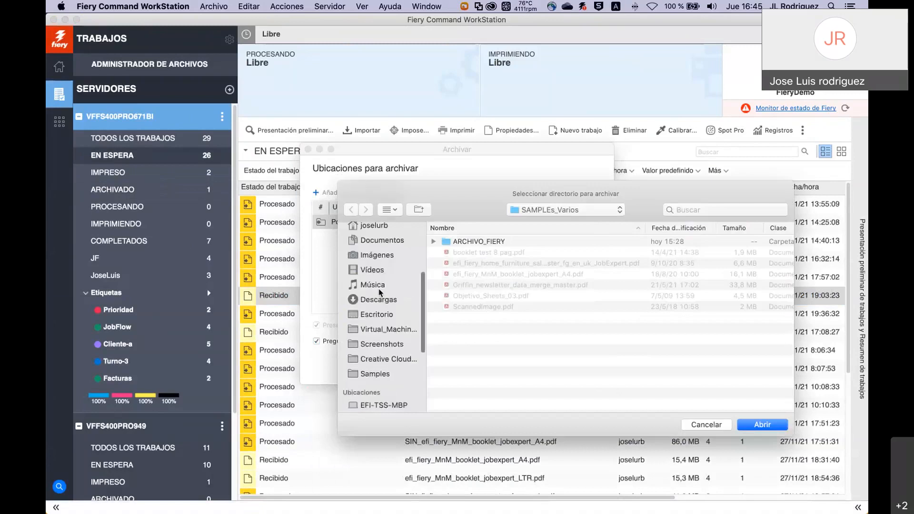
scroll(381, 290, up, 5)
scroll(381, 290, up, 2)
scroll(376, 286, down, 10)
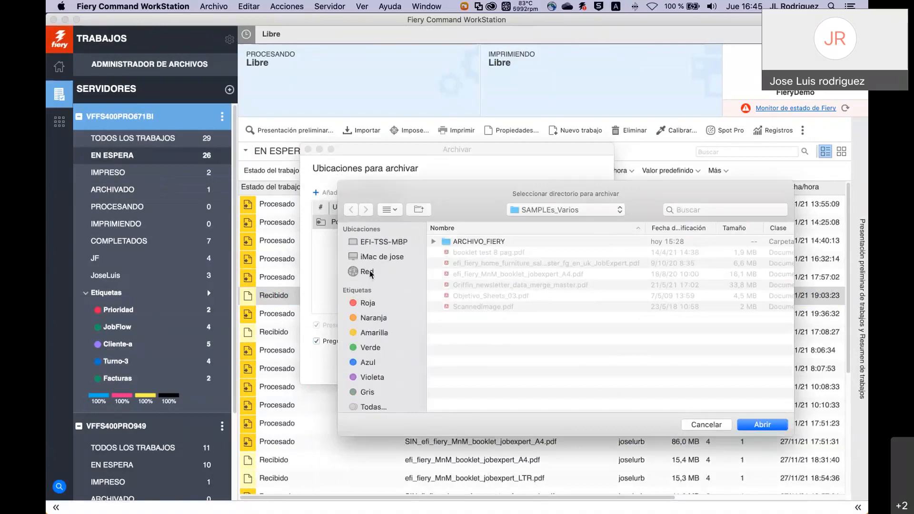
double_click(488, 243)
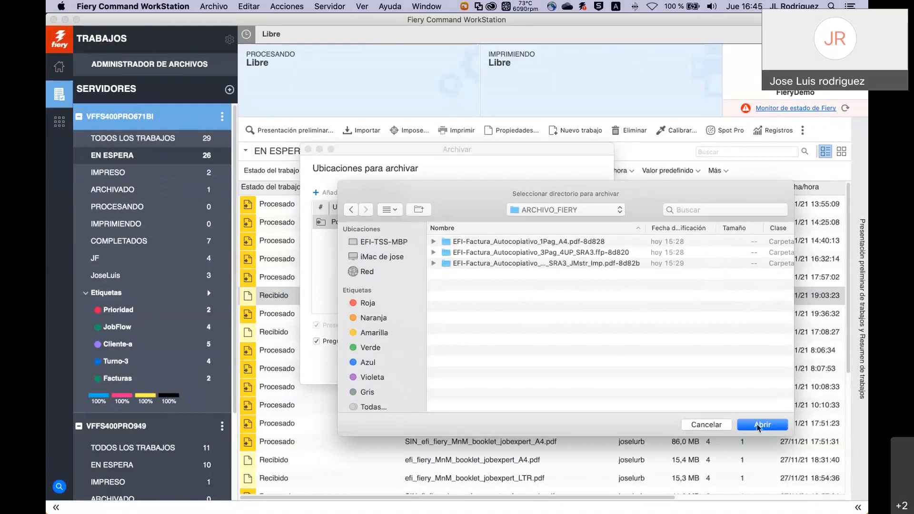
click(762, 425)
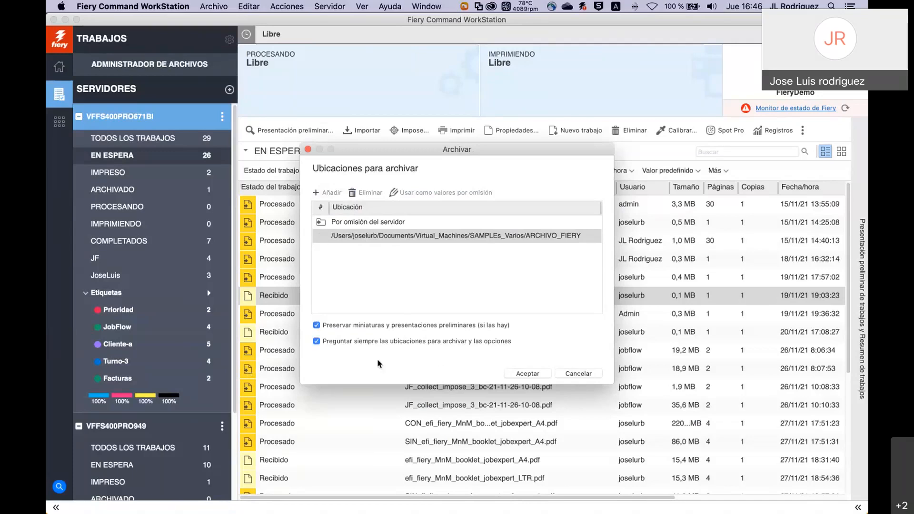
Uncheck 'Preguntar siempre las ubicaciones para archivar y las opciones' and cancel the Archivar dialog.
click(316, 342)
click(556, 376)
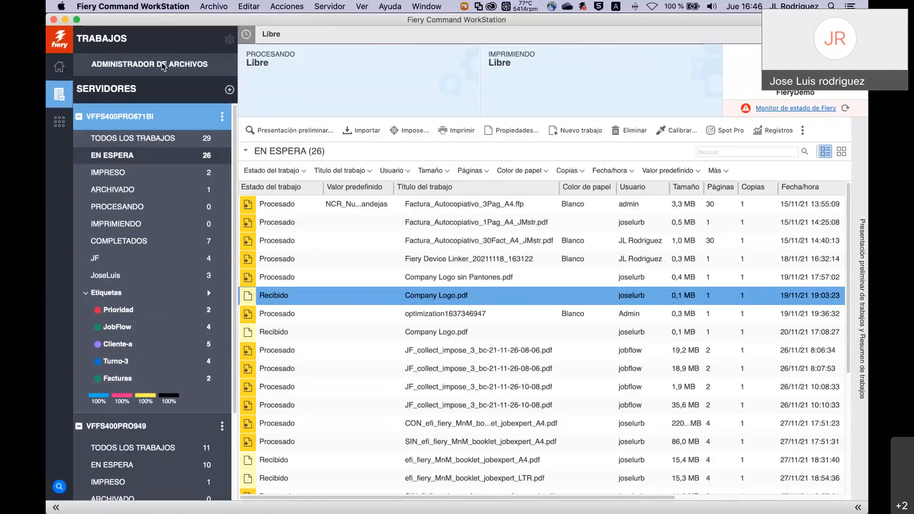
On the Windows VM, view Administrador de archivos with zero archived jobs, then return to the Mac.
key(super+Tab)
key(super+Tab)
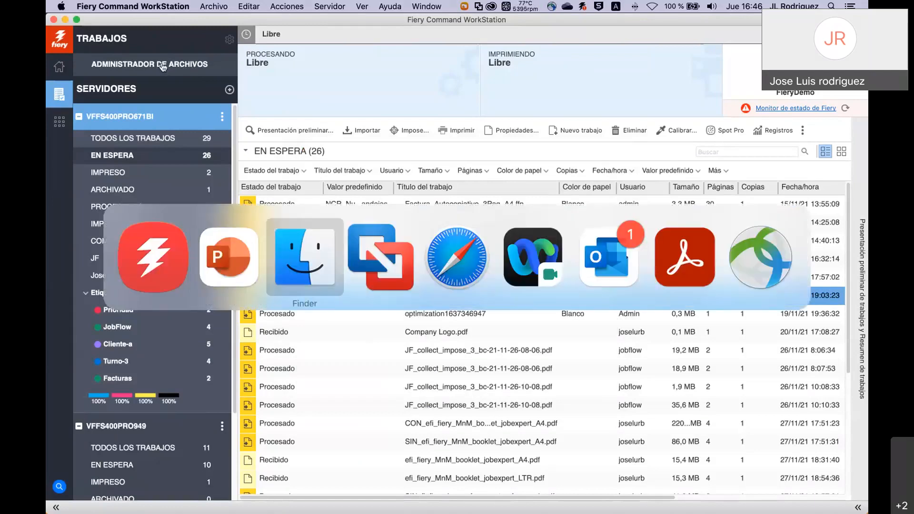
key(super+Tab)
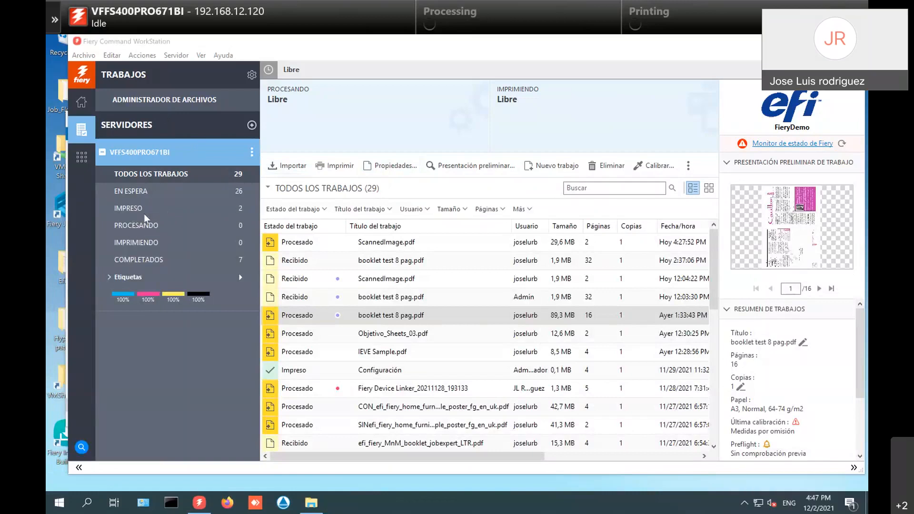
click(162, 102)
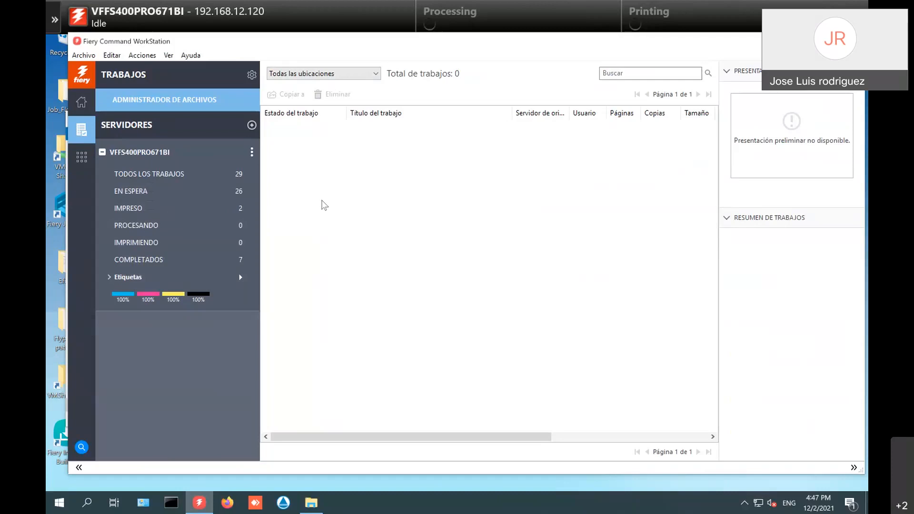
key(super+Tab)
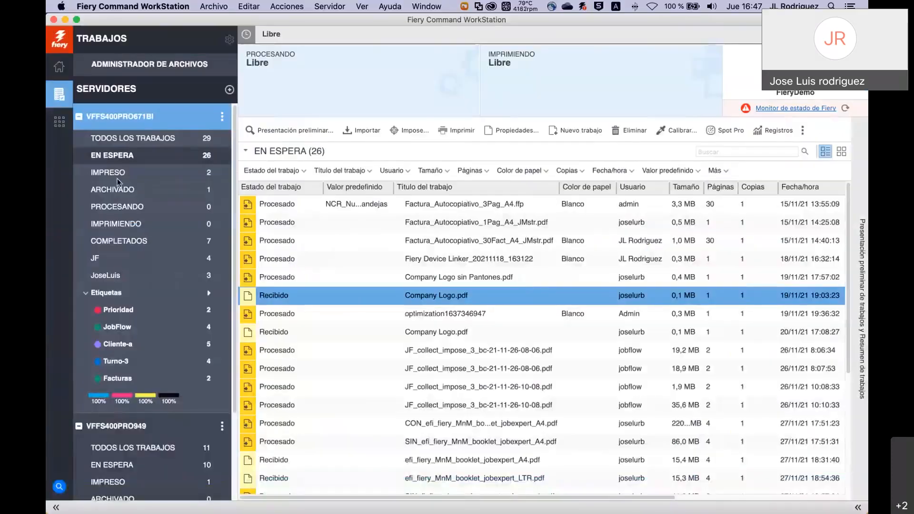
In Archivado, inspect the available actions for talonario10.ffp without changing anything.
click(122, 190)
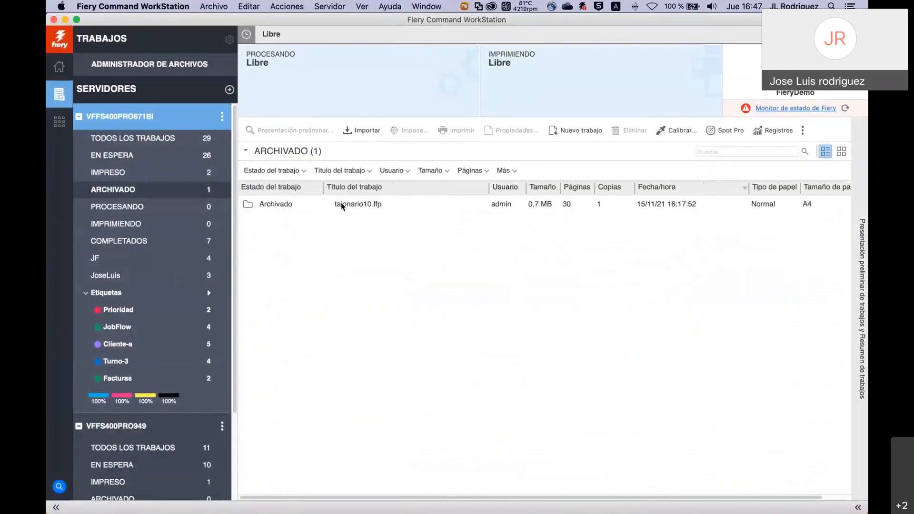
click(350, 204)
right_click(350, 205)
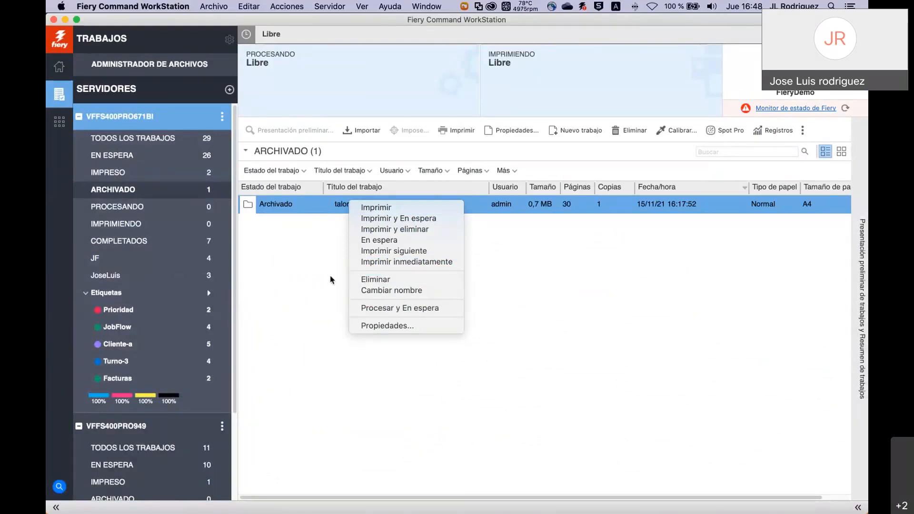
click(294, 276)
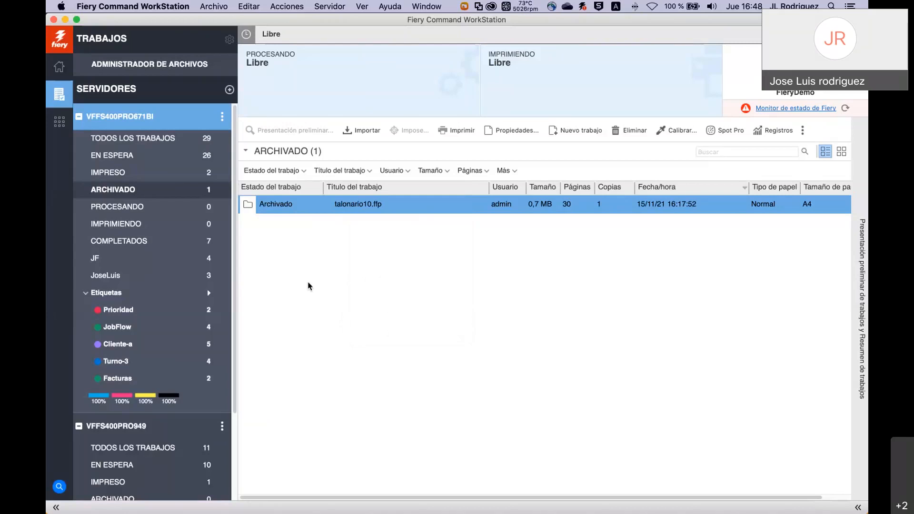
In Safari, enter the server address 192.168.12.120 in the address bar.
key(super+Tab)
key(super+Tab)
key(super+Tab)
key(super+Tab)
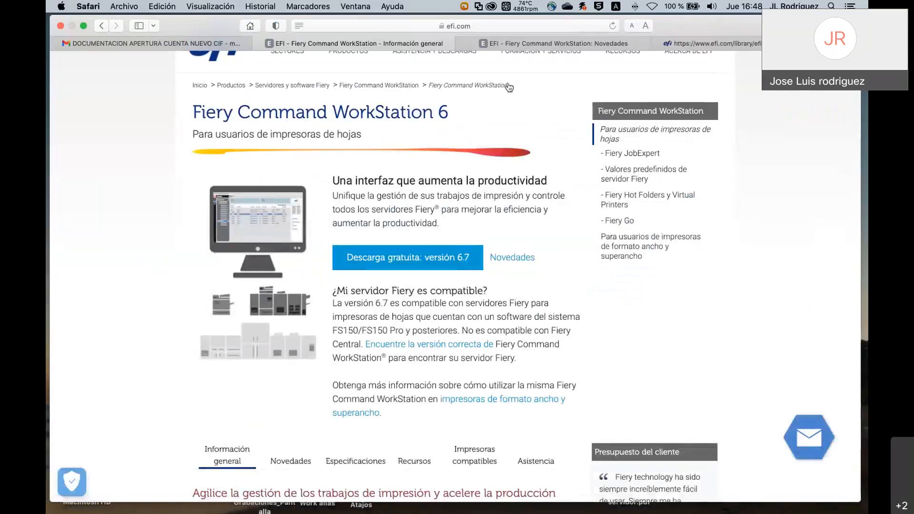
mouse_move(426, 59)
click(365, 27)
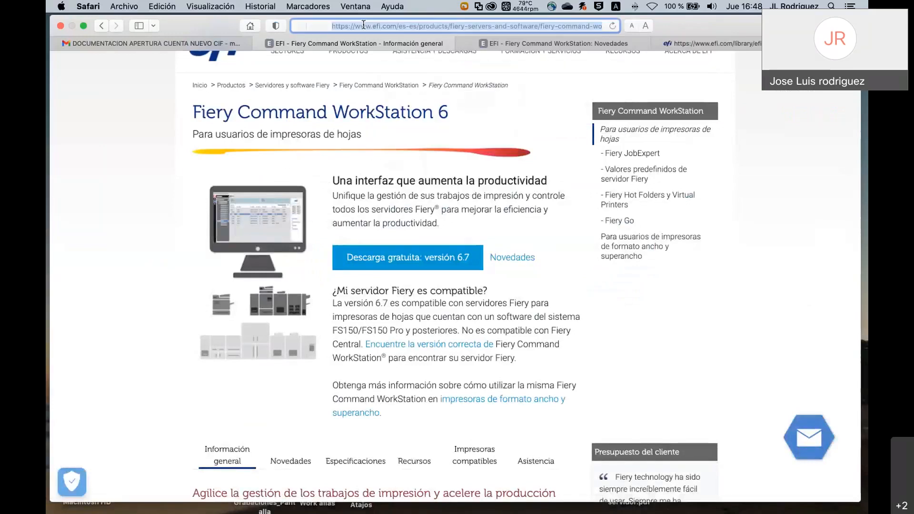
text(19)
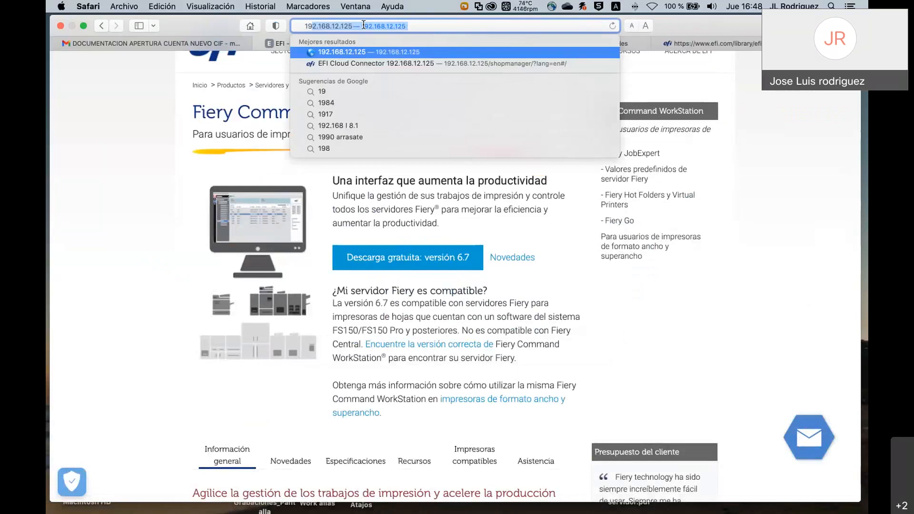
text(2.168)
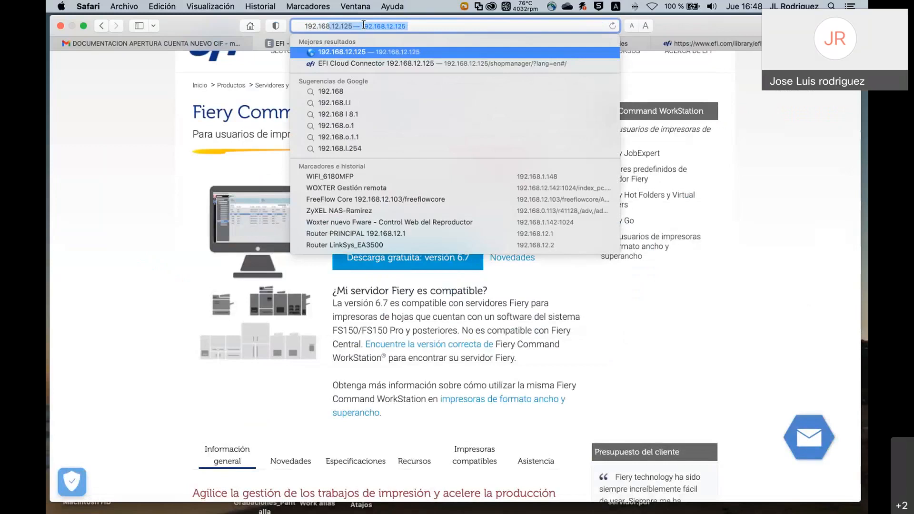
text(.12.120)
Load 192.168.12.120 to show the WebTools home page for VFFS400PRO671BI.
key(Return)
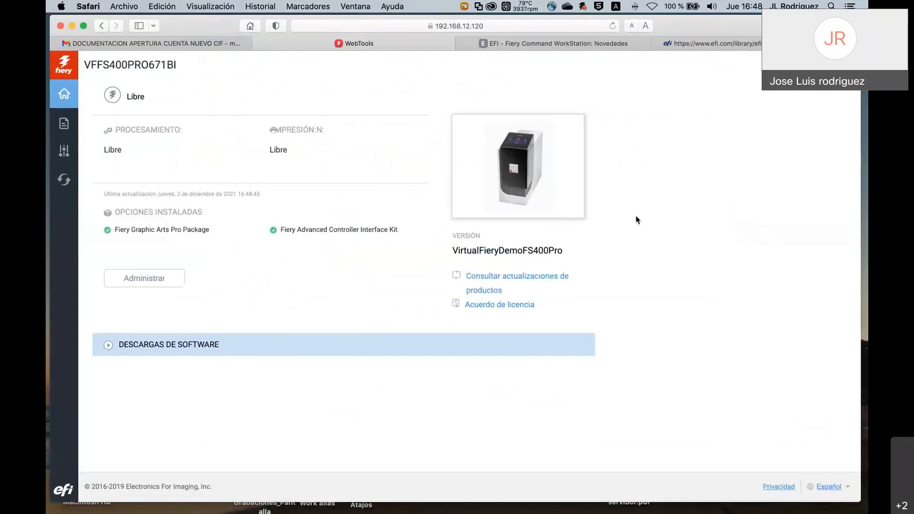
Check Command WorkStation briefly, then open Copia de seguridad y restaurar in WebTools.
key(super+Tab)
key(super+Tab)
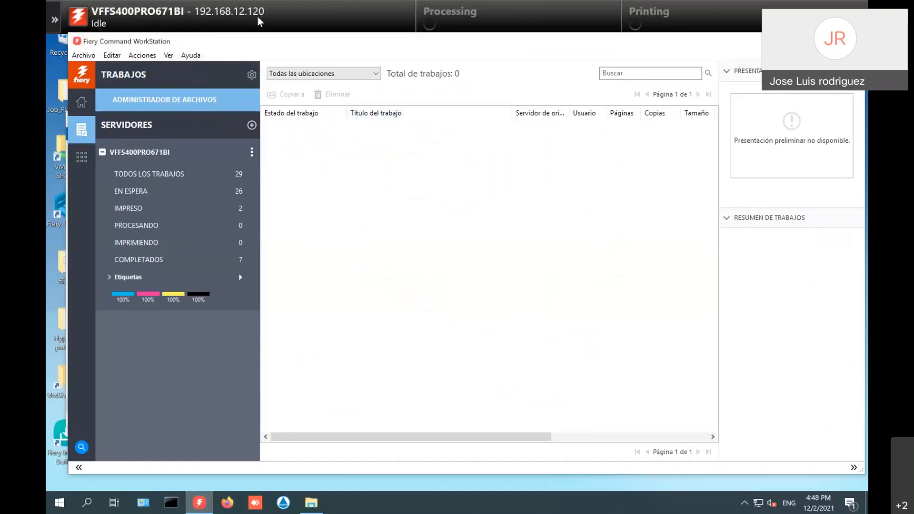
key(super+Tab)
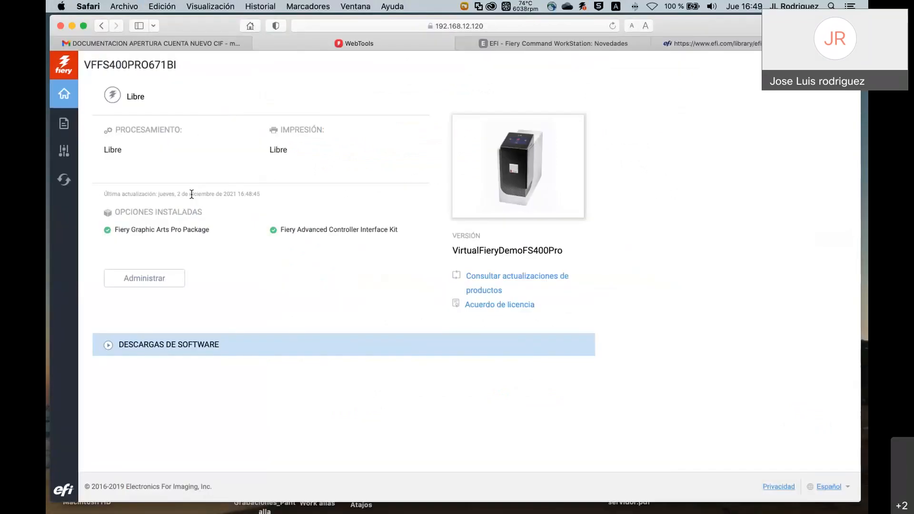
click(65, 181)
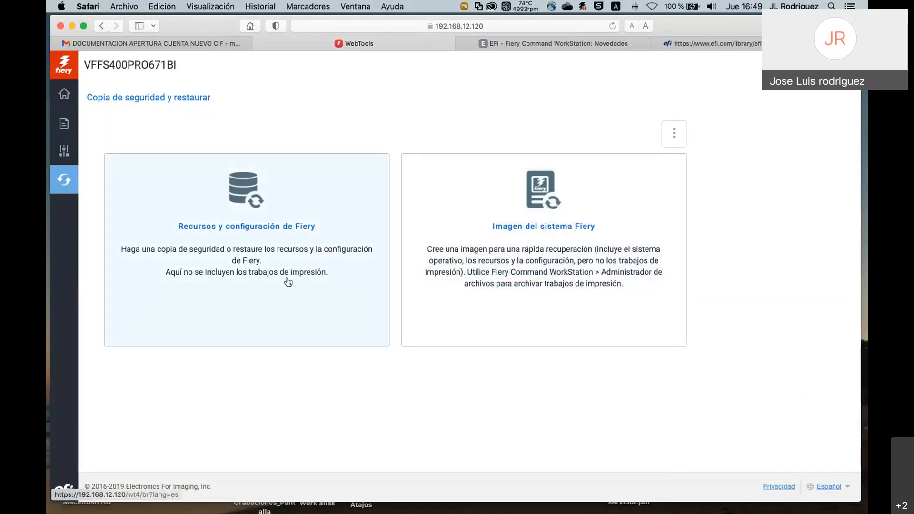
Start a Recursos y configuración backup and log in as admin with the administrator password.
click(255, 231)
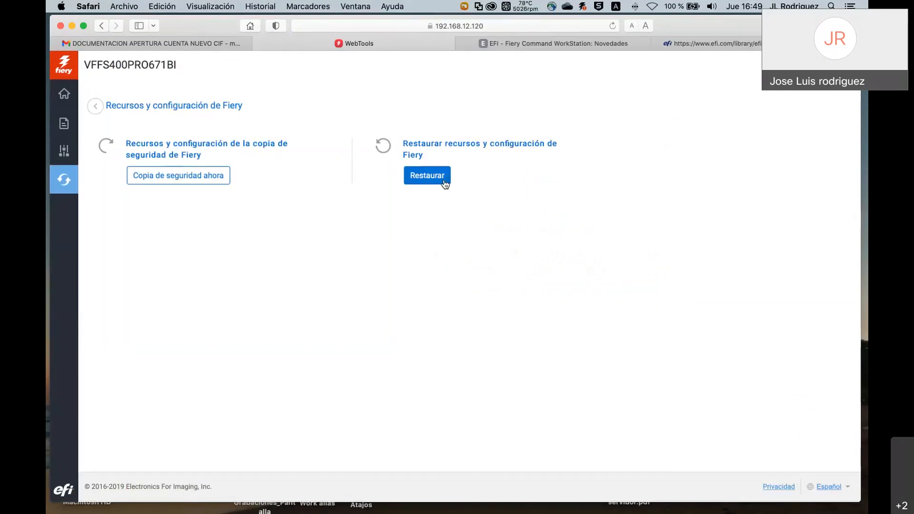
click(168, 178)
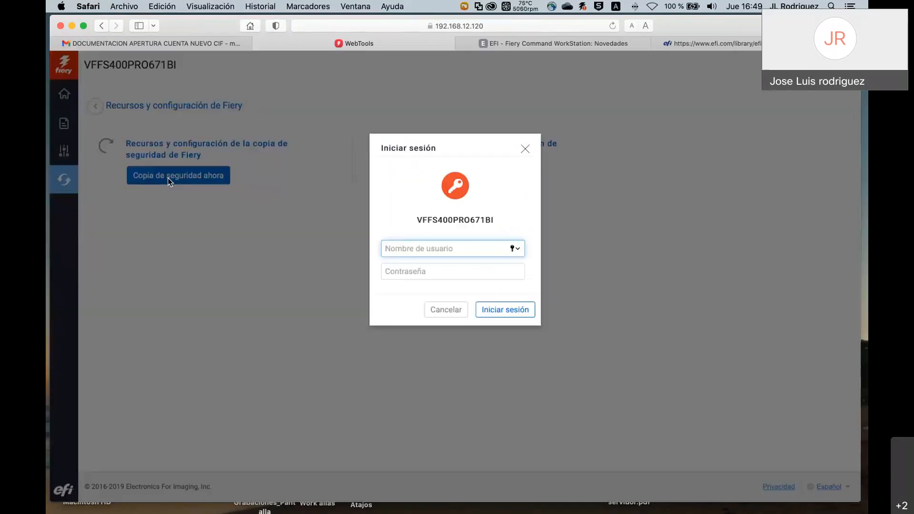
text(admin)
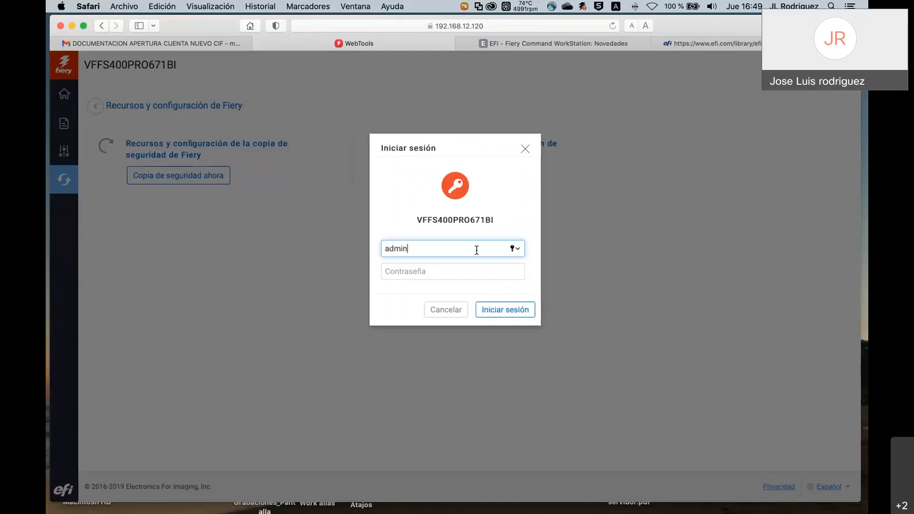
key(Tab)
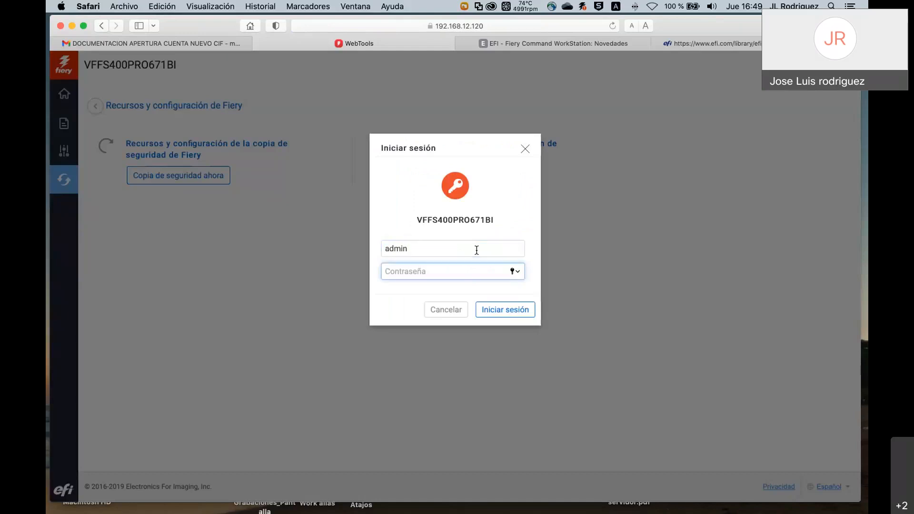
text(•••••••)
key(Return)
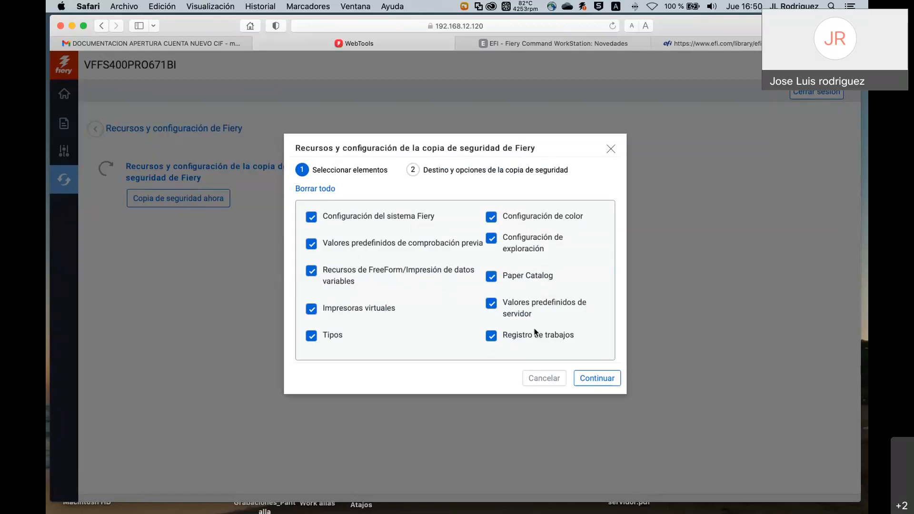
Cancel the backup, go back to the overview and decline saving the password.
click(545, 378)
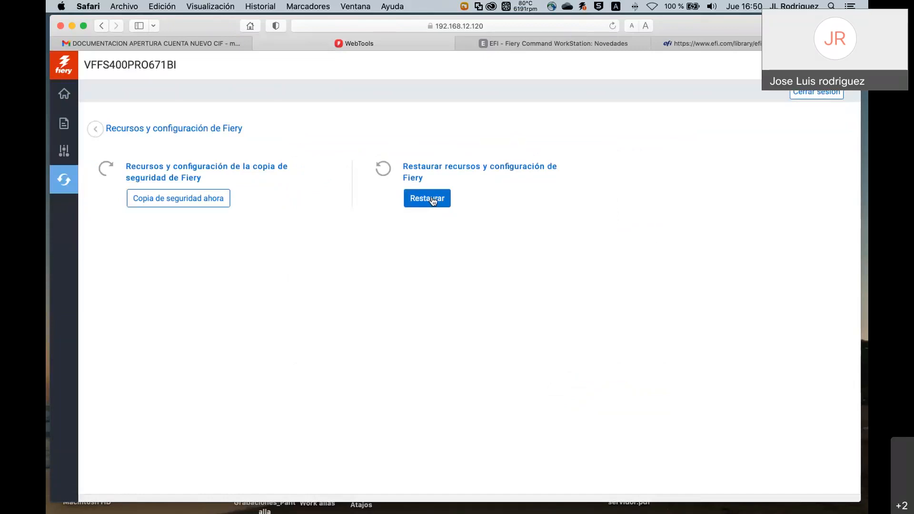
click(96, 131)
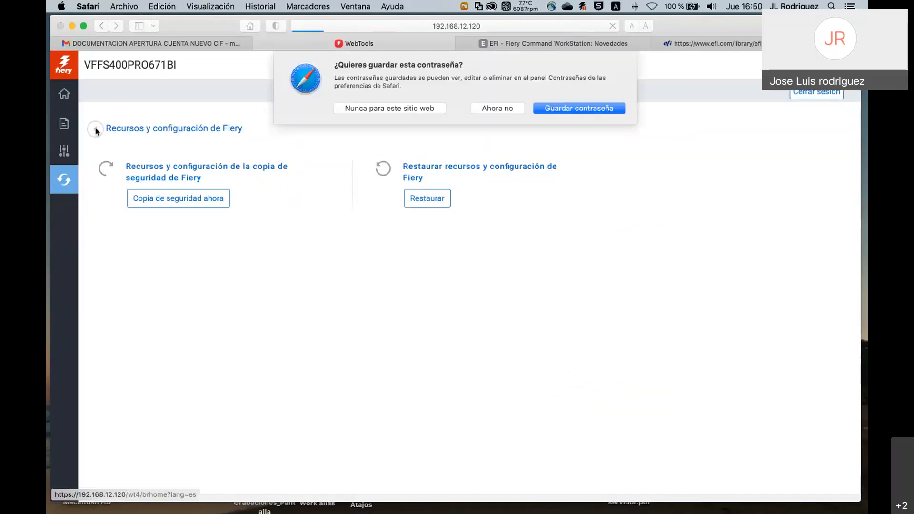
click(480, 108)
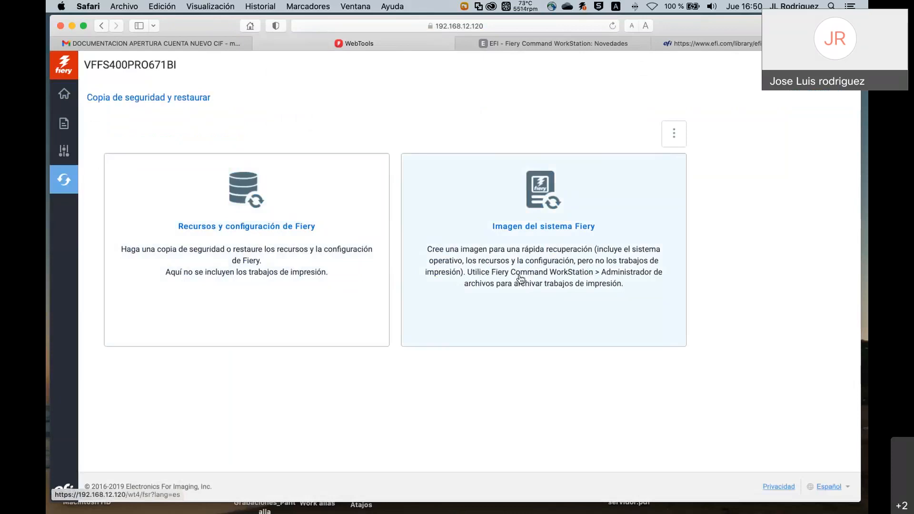
Open Imagen del sistema Fiery and start a backup, showing the USB destination dialog.
click(541, 229)
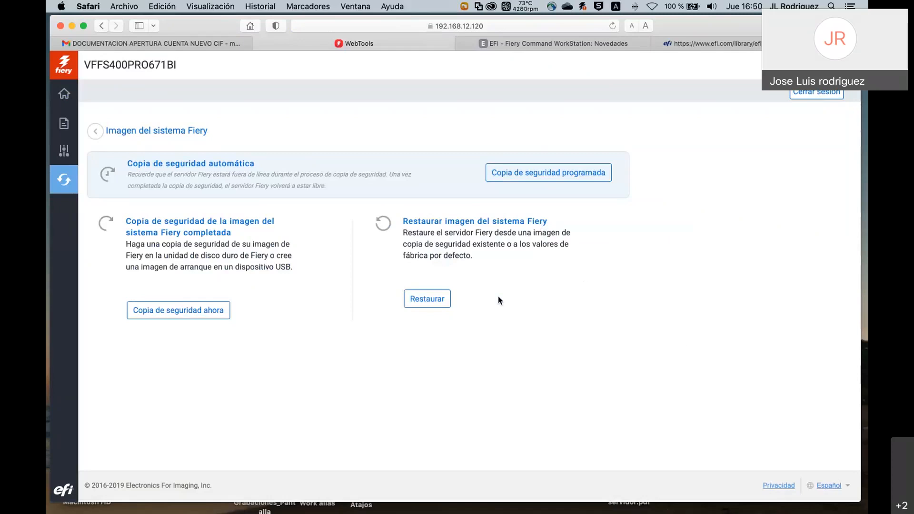
click(185, 313)
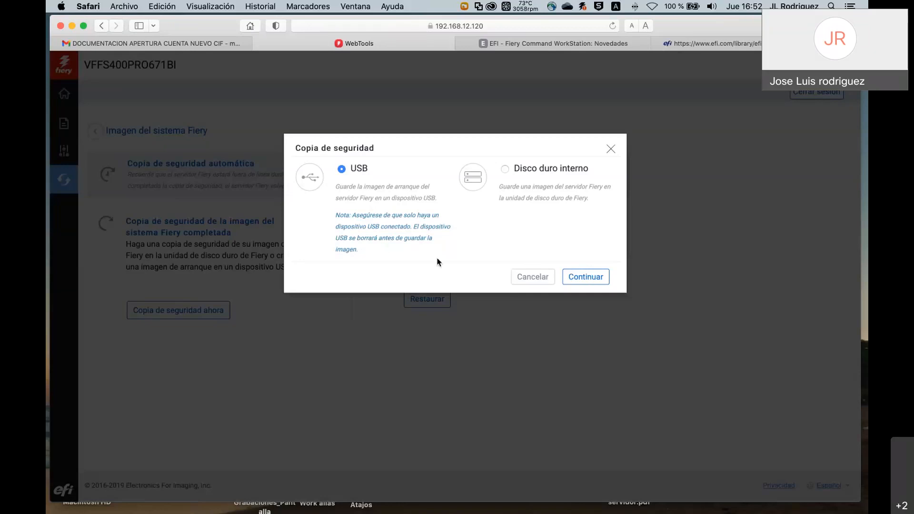
Cancel the Fiery system image backup without starting it.
click(546, 278)
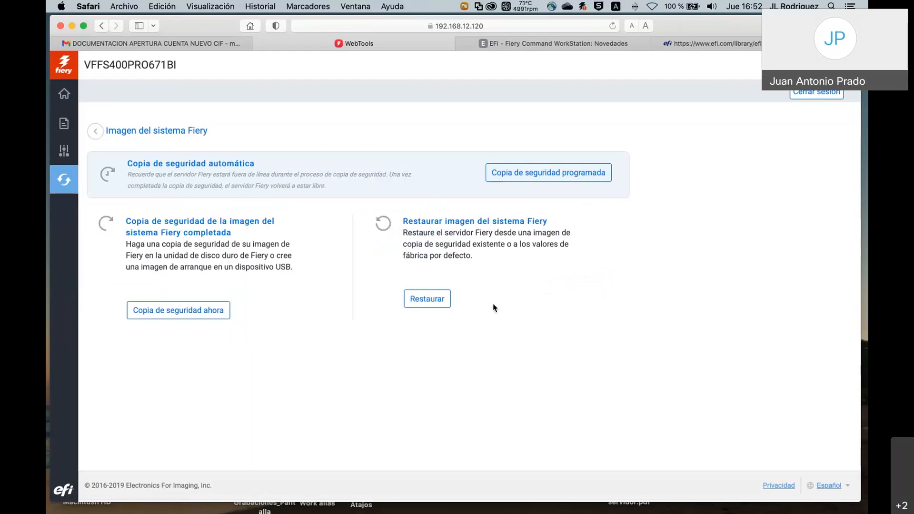
Return to Command WorkStation and show the 26 on-hold jobs for VFFS400PRO671BI.
key(super+Tab)
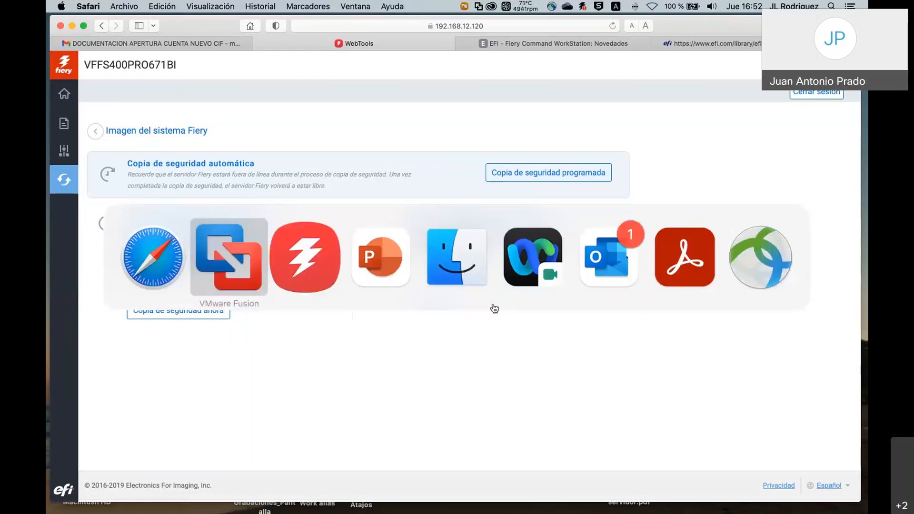
key(super+Tab)
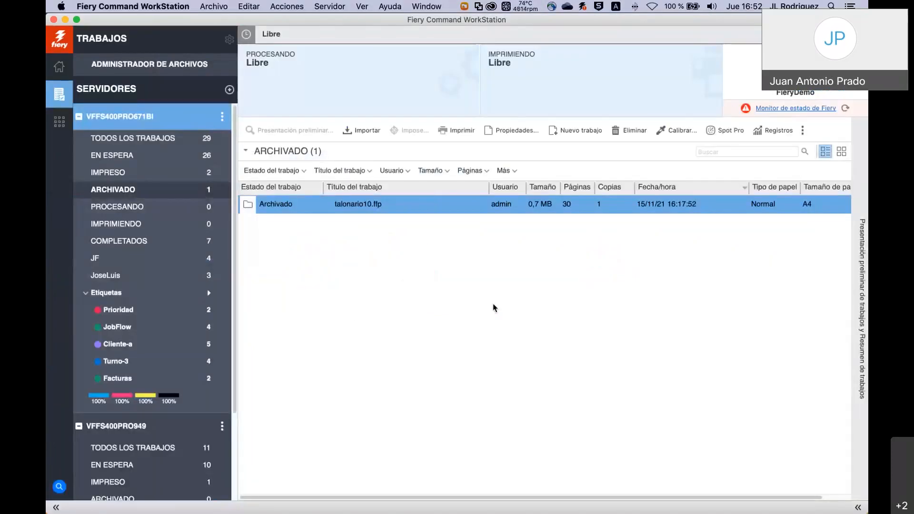
click(132, 154)
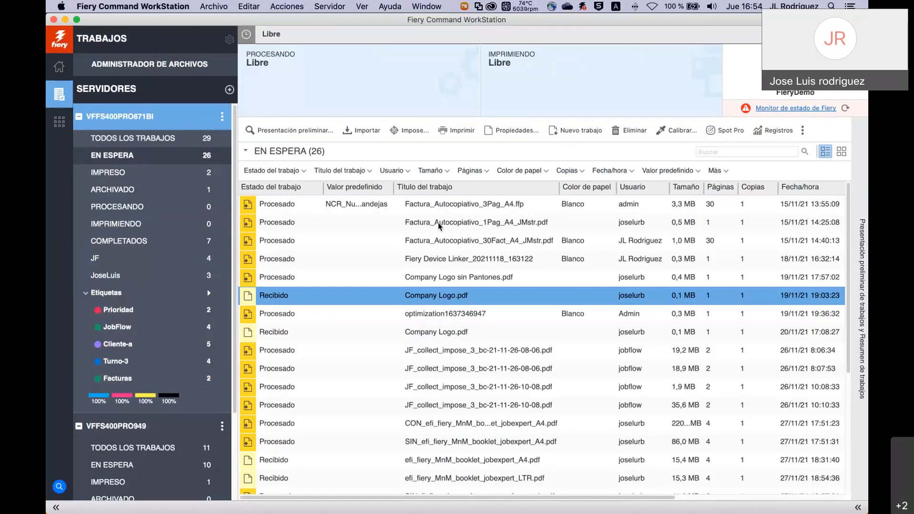
Open the online Command WorkStation help from the Ayuda menu.
click(391, 6)
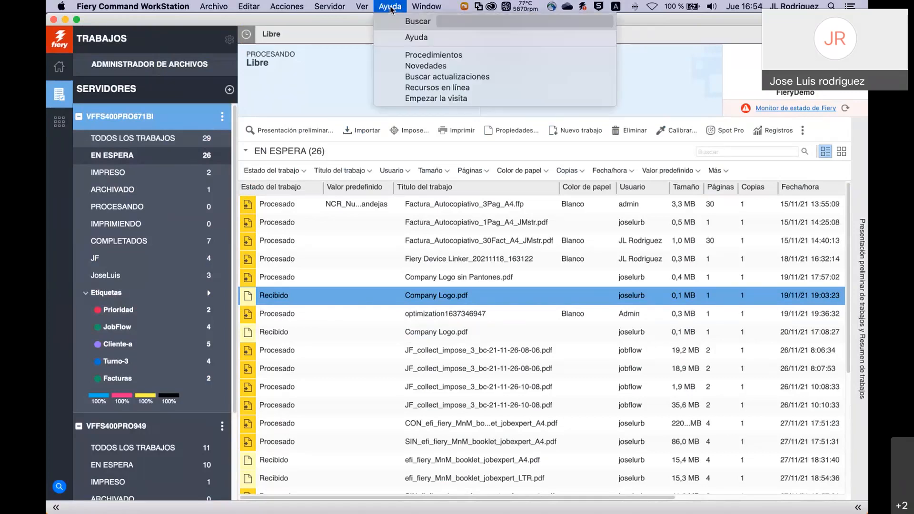
click(423, 38)
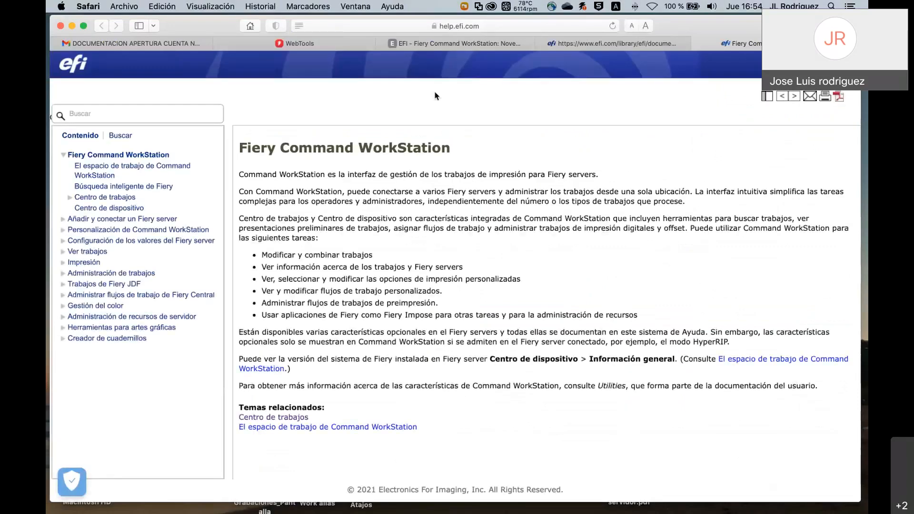
click(365, 26)
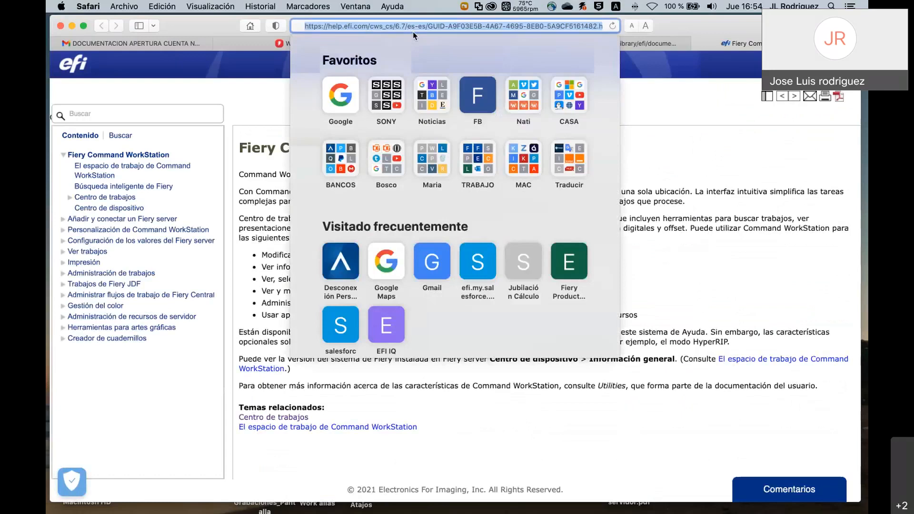
click(270, 88)
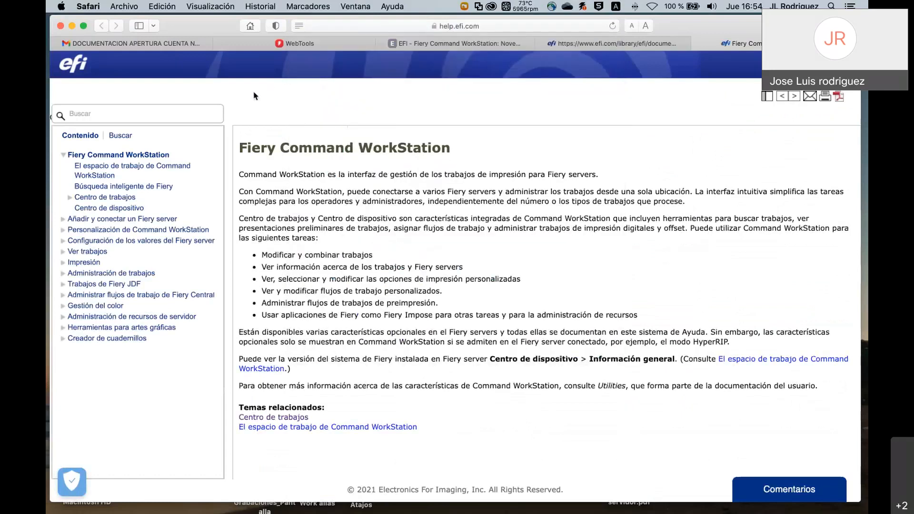
Browse the Niveles de acceso and Definir preferencias en Command WorkStation help topics.
click(69, 220)
click(76, 231)
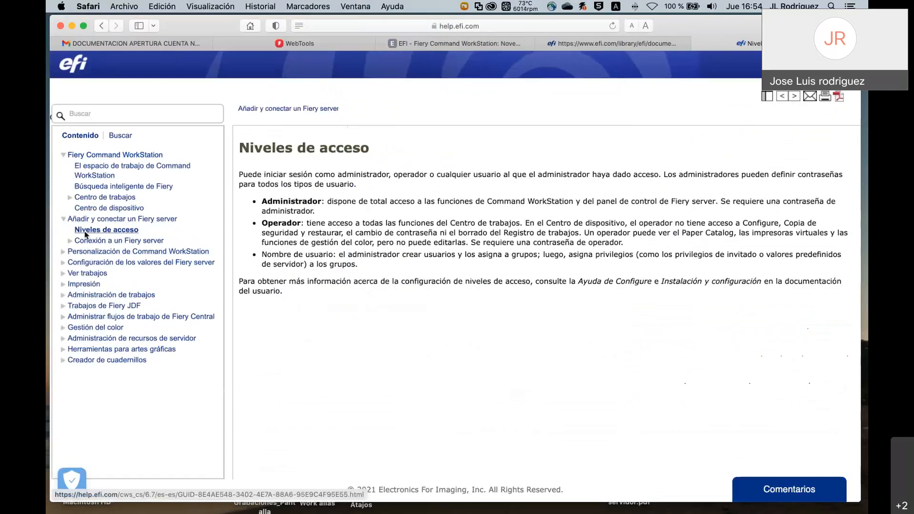
click(63, 251)
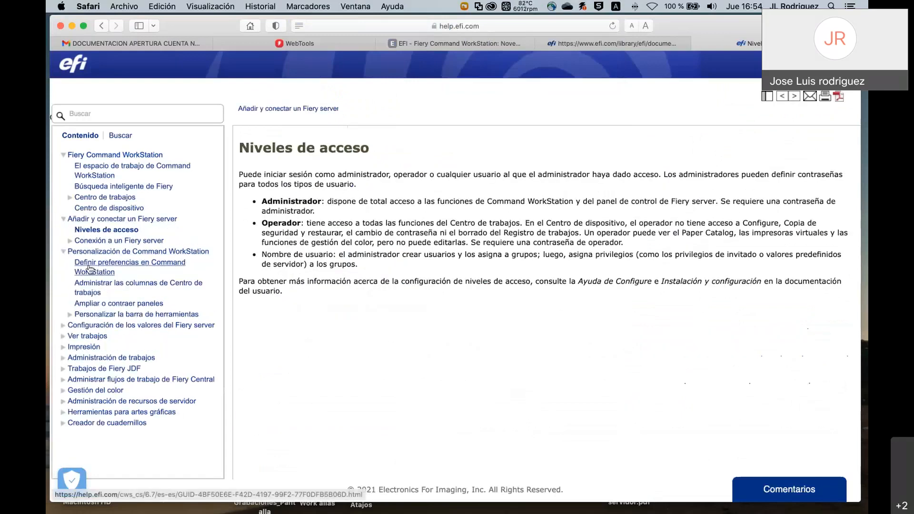
click(90, 269)
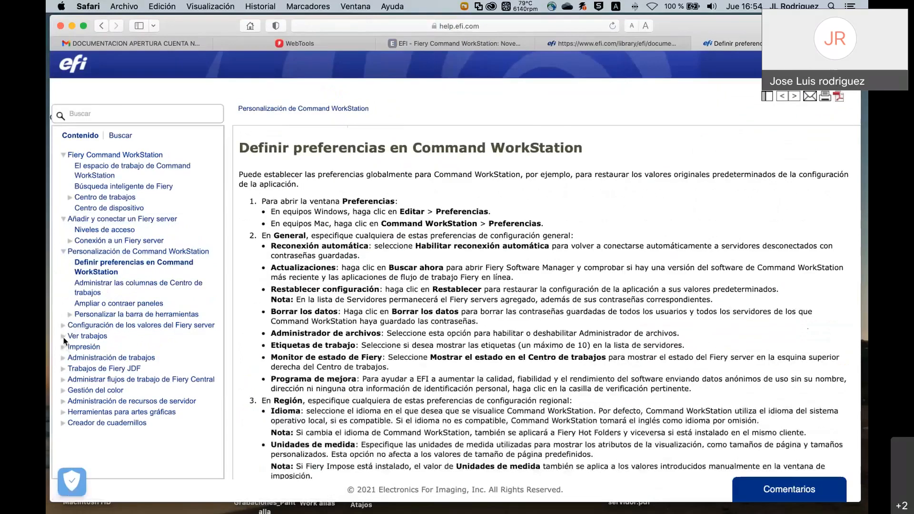
Read the Fiery Preview and Vista de páginas y Vista de hojas topics, then return to Command WorkStation.
click(63, 337)
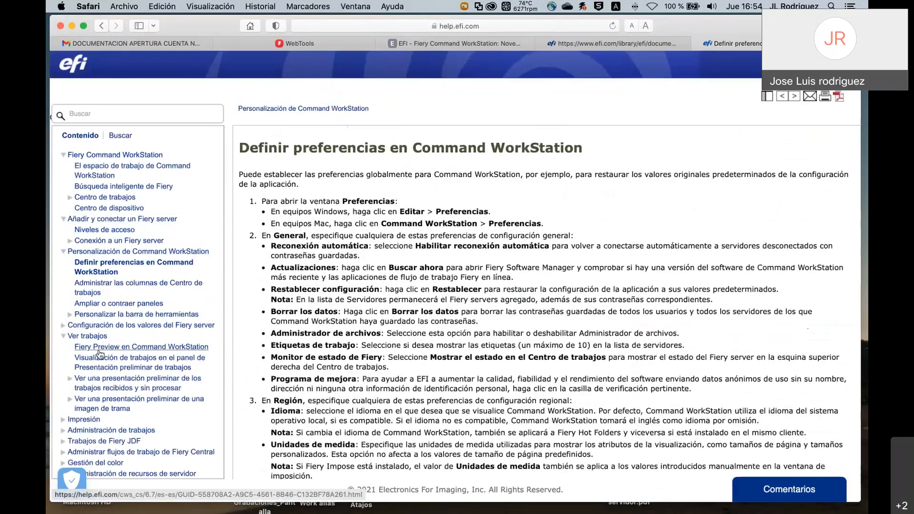
click(99, 351)
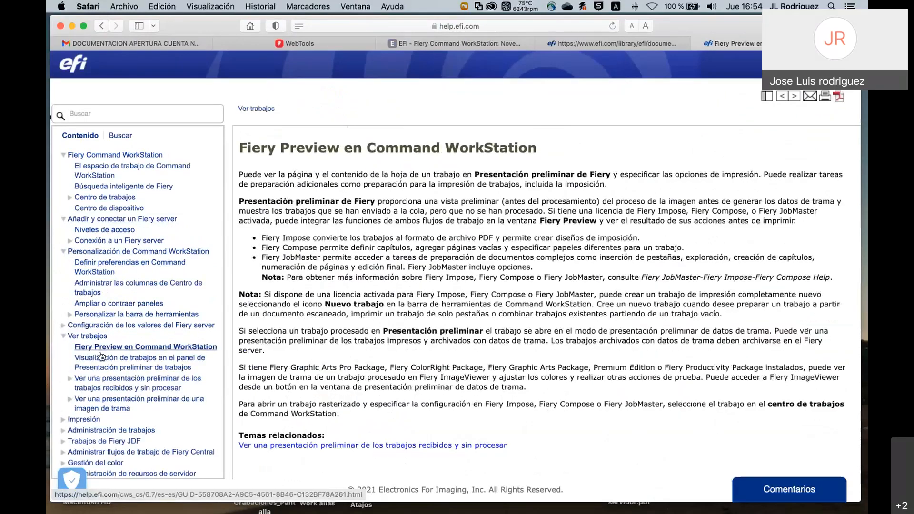
click(70, 379)
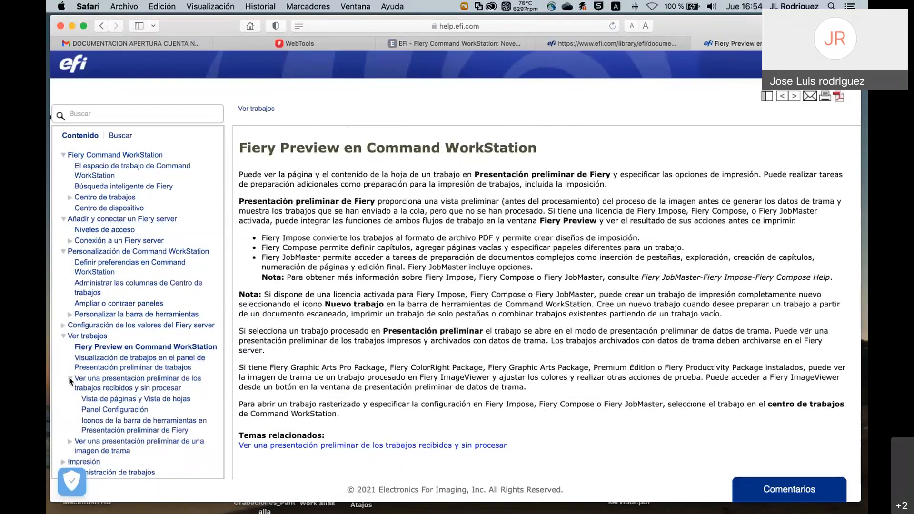
click(109, 402)
scroll(402, 334, down, 8)
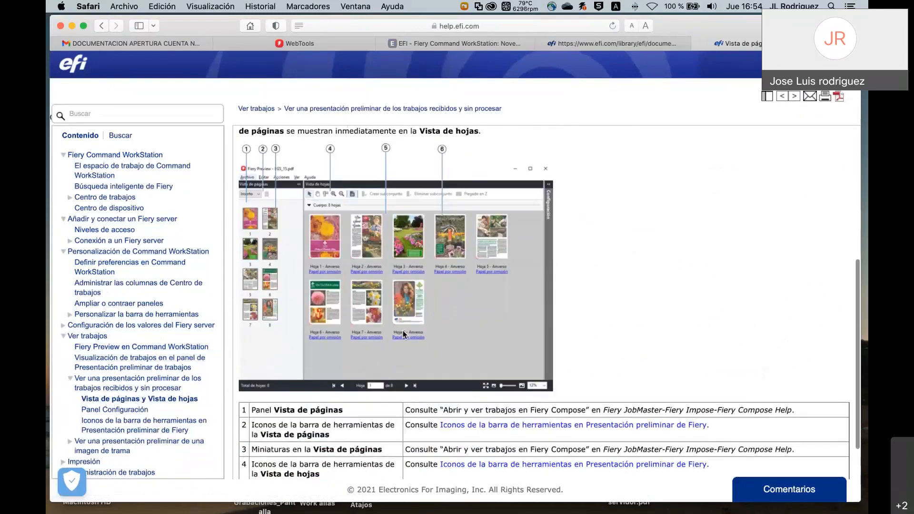
scroll(403, 335, down, 3)
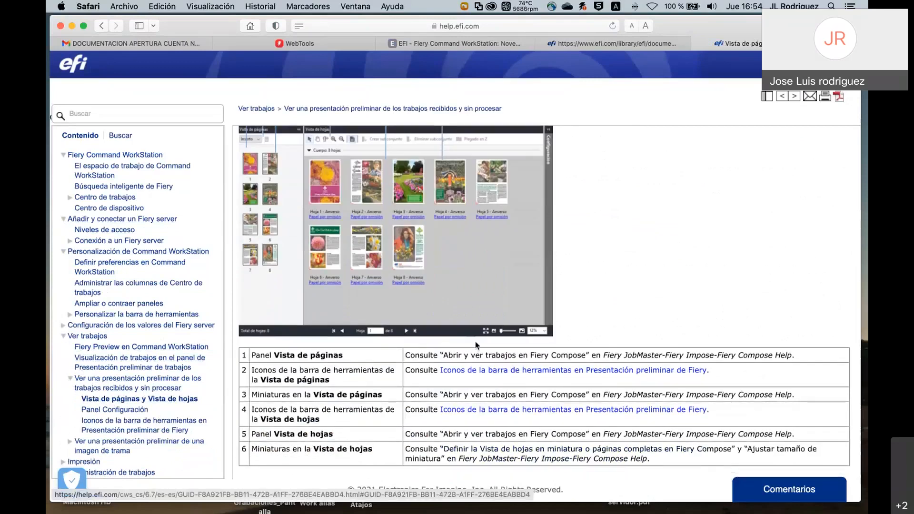
scroll(452, 283, up, 2)
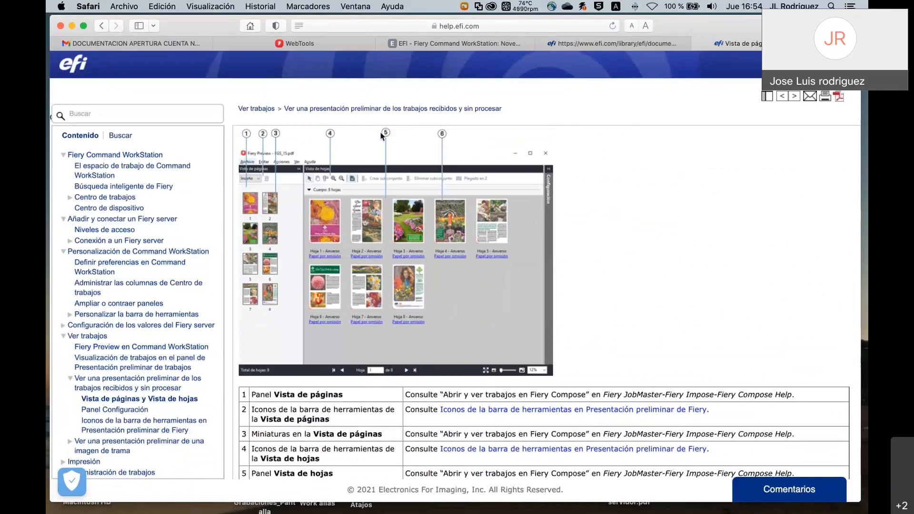
key(super+Tab)
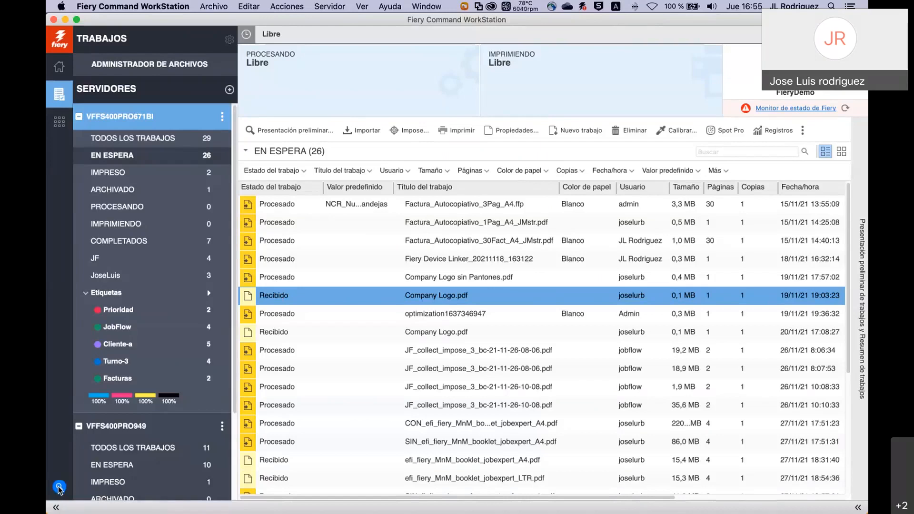
Search the Fiery information for 'revista'.
click(58, 486)
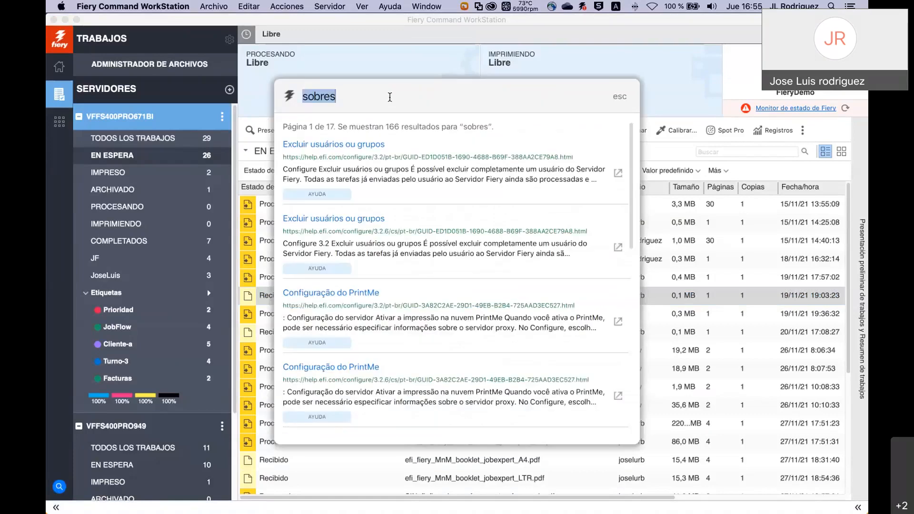
text(revista)
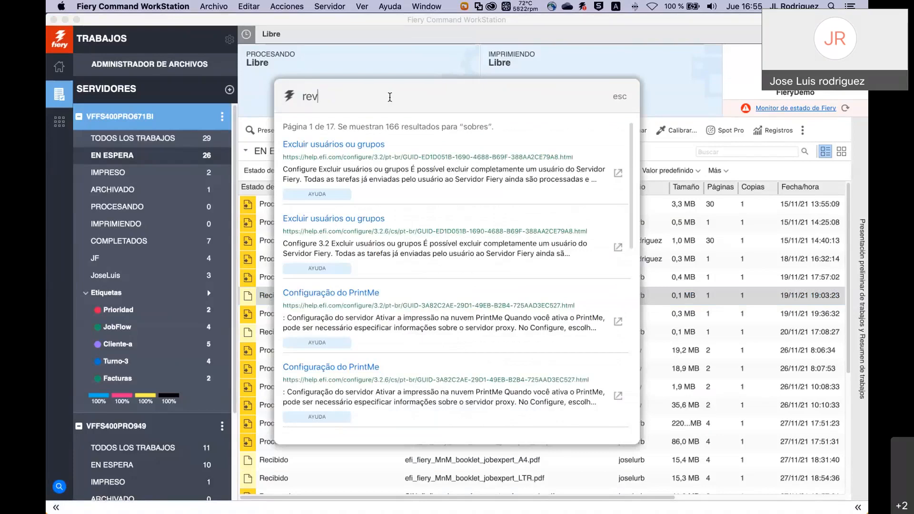
key(BackSpace)
key(BackSpace)
key(BackSpace)
key(BackSpace)
key(BackSpace)
key(BackSpace)
key(BackSpace)
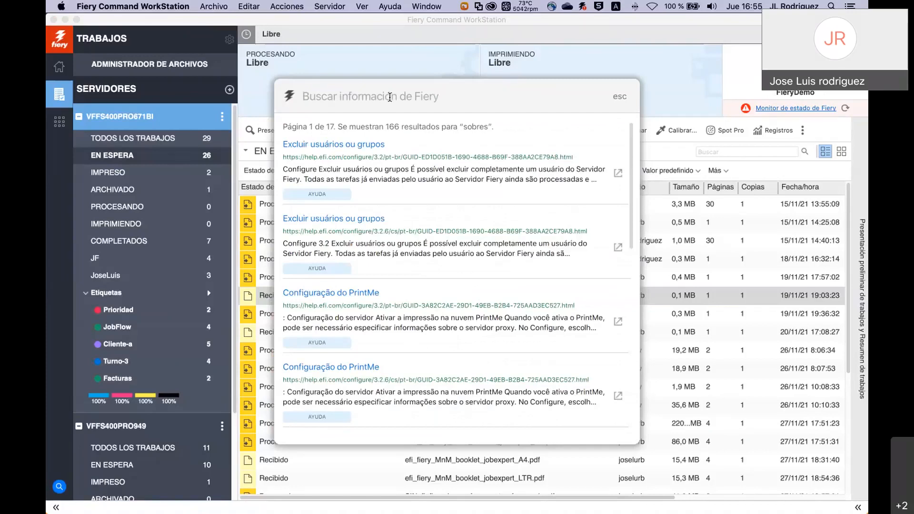
text(revi)
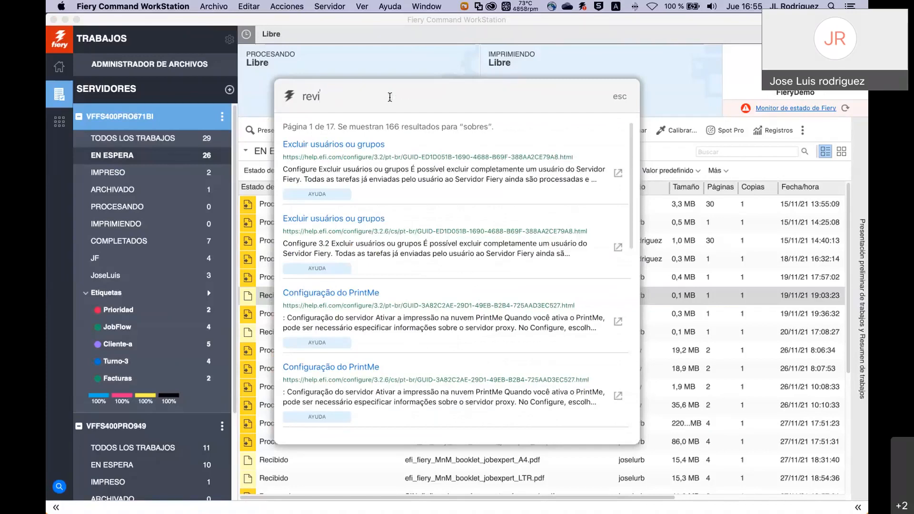
text(sta)
key(Return)
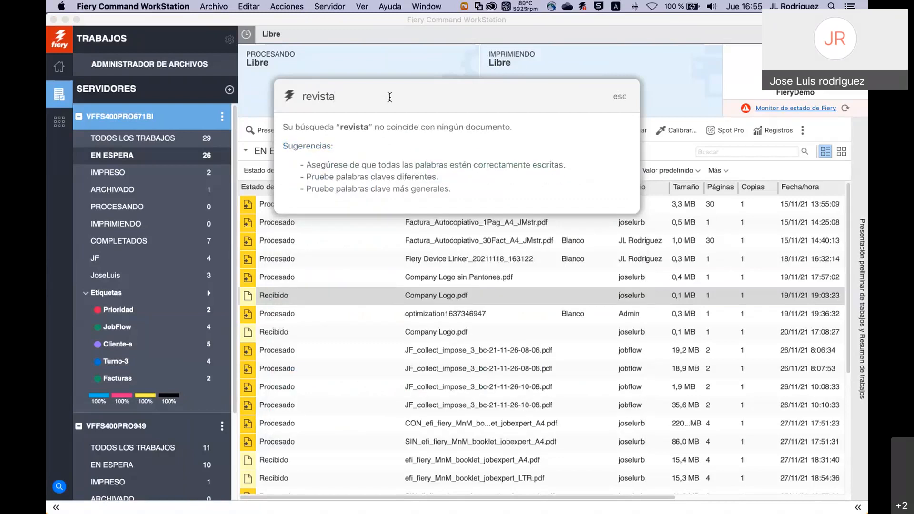
Replace the search term with 'booklet' and review the 506 results.
key(BackSpace)
key(BackSpace)
key(BackSpace)
key(BackSpace)
key(BackSpace)
key(BackSpace)
key(BackSpace)
text(booklet)
key(Return)
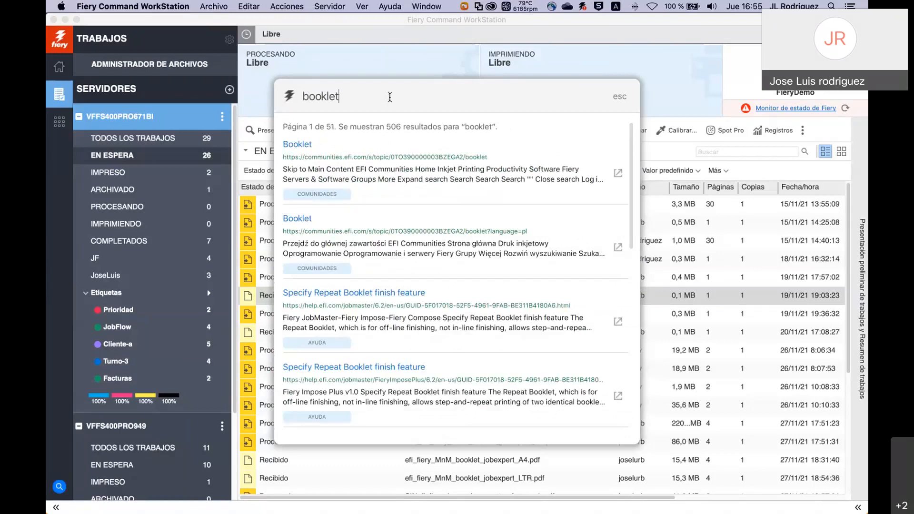
scroll(387, 212, down, 3)
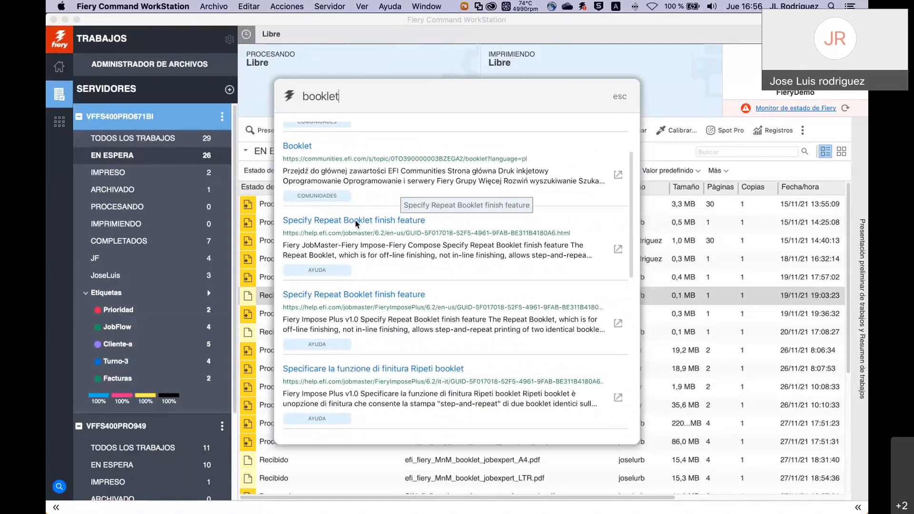
scroll(362, 191, up, 1)
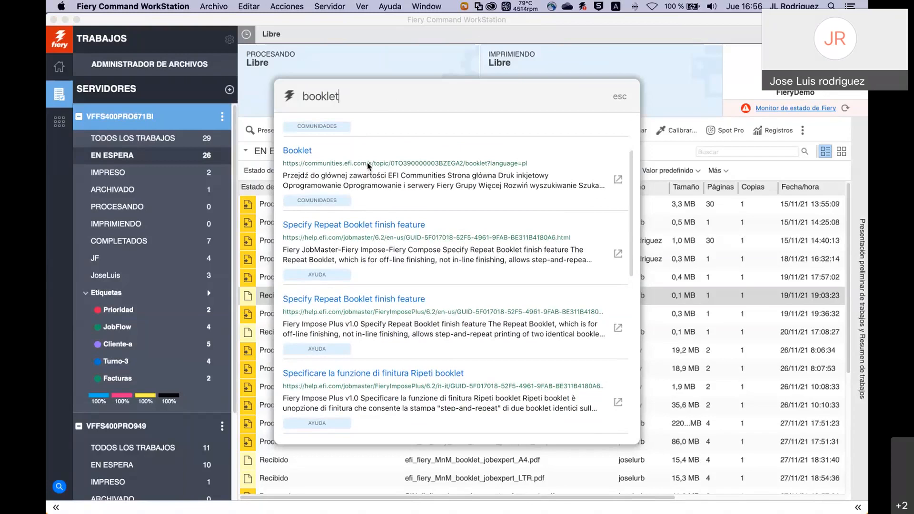
Open and read the EFI Communities Booklet discussion about wrong page counts.
click(368, 163)
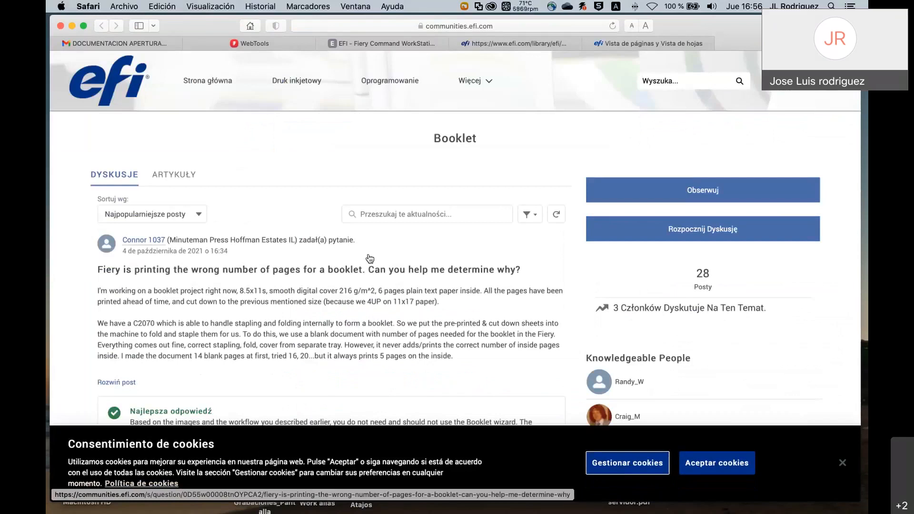
scroll(379, 295, down, 1)
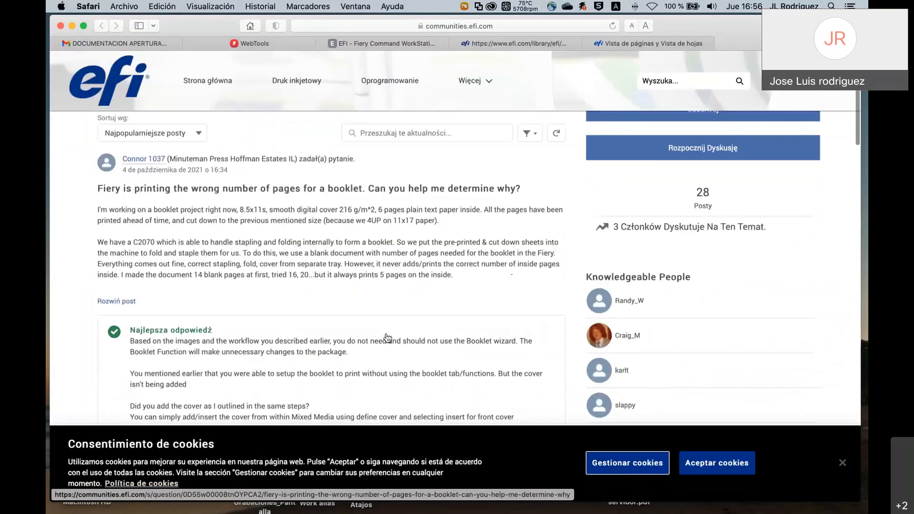
scroll(388, 338, up, 1)
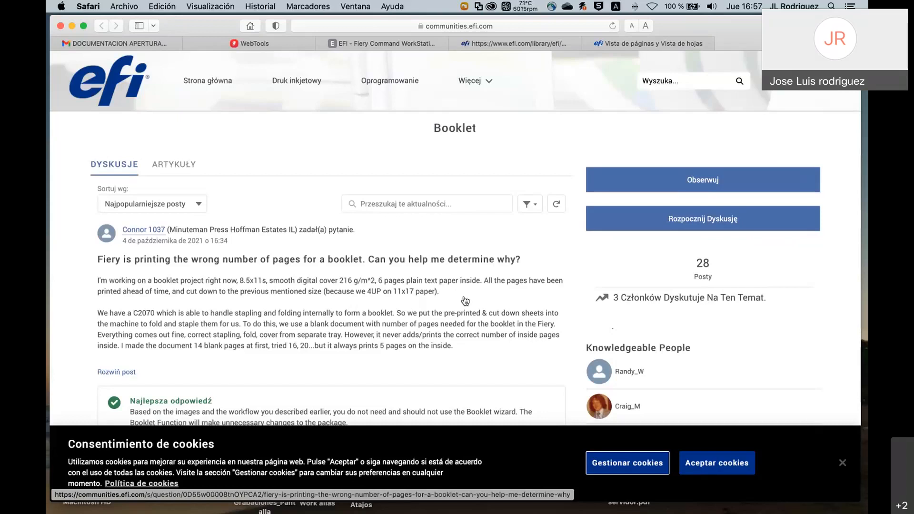
Return to the presentation slideshow and advance to slide 10.
key(super+Tab)
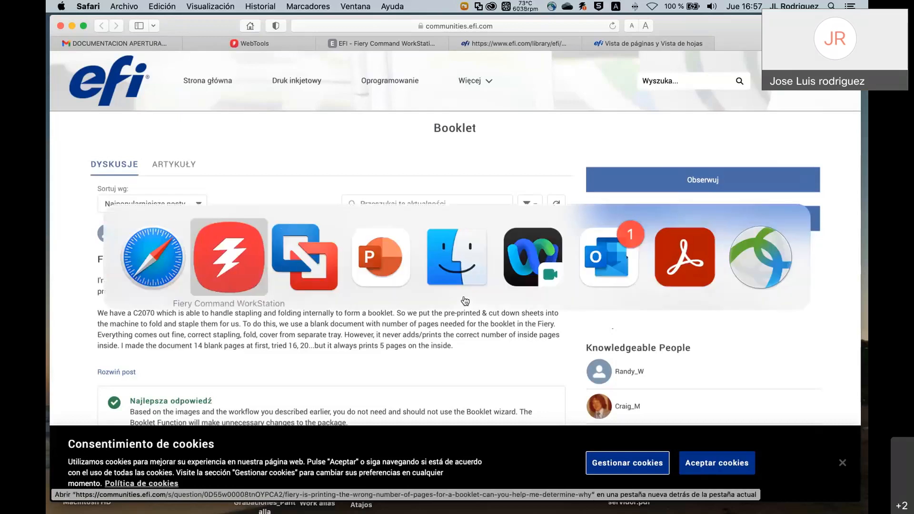
key(super+Tab)
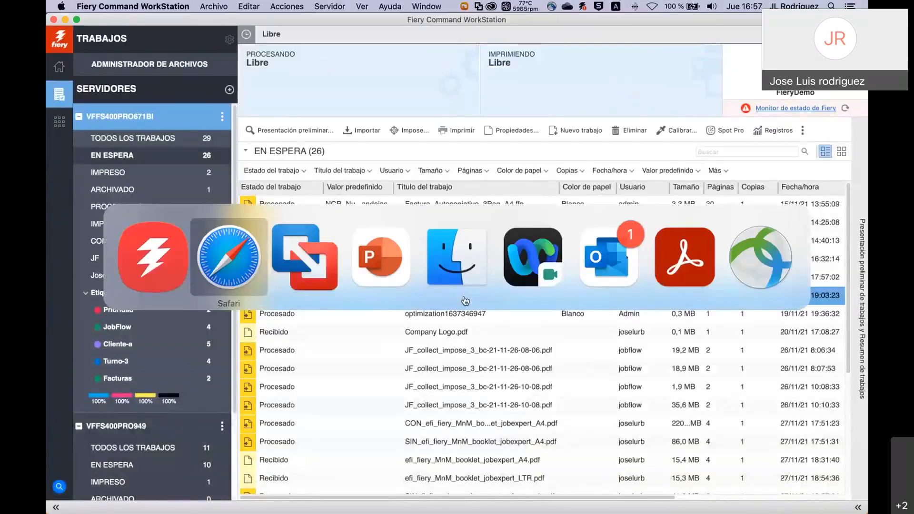
key(super+Tab)
key(Right)
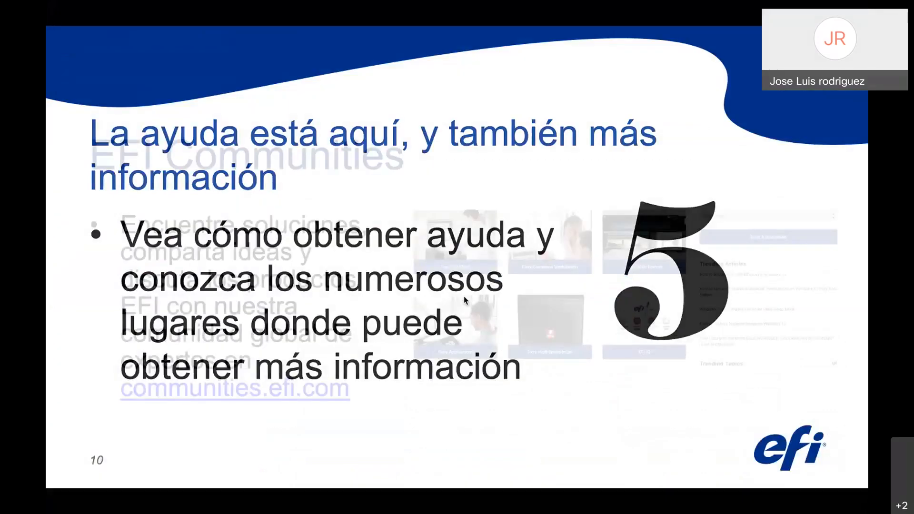
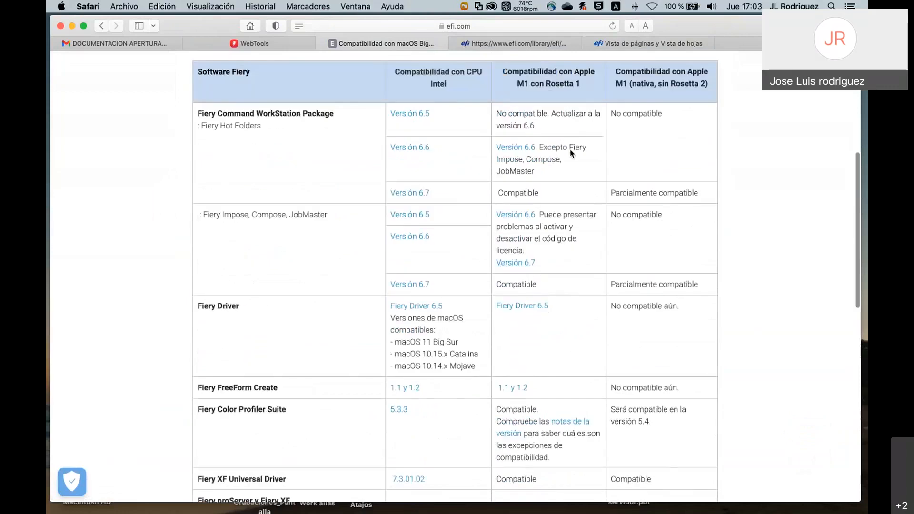
scroll(565, 153, up, 6)
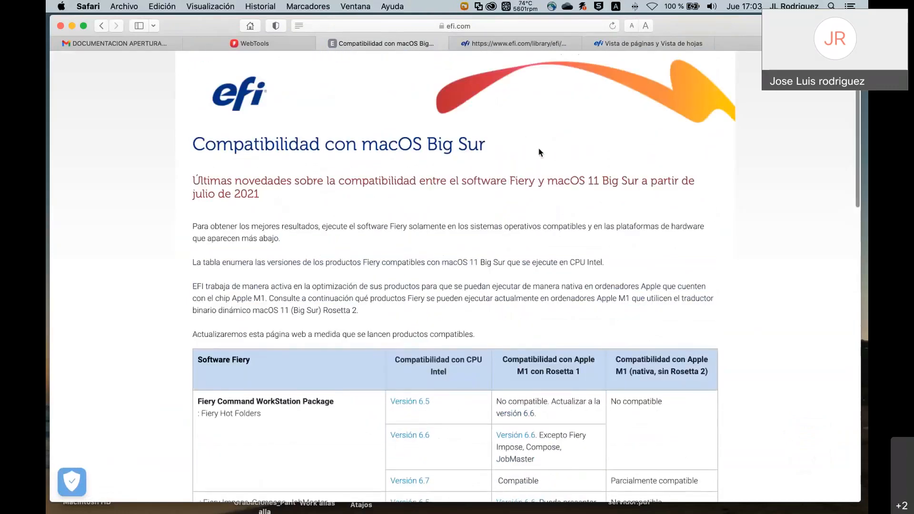
scroll(570, 275, down, 2)
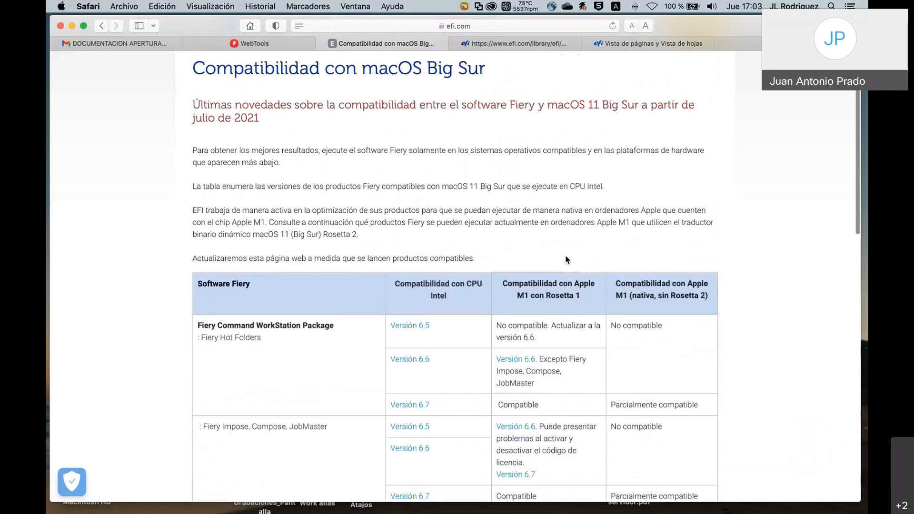
scroll(566, 256, up, 1)
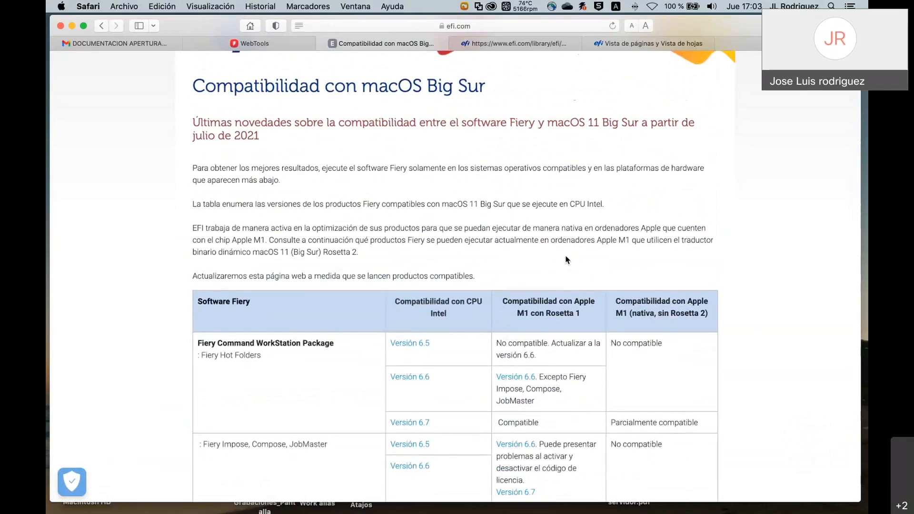
scroll(566, 258, down, 4)
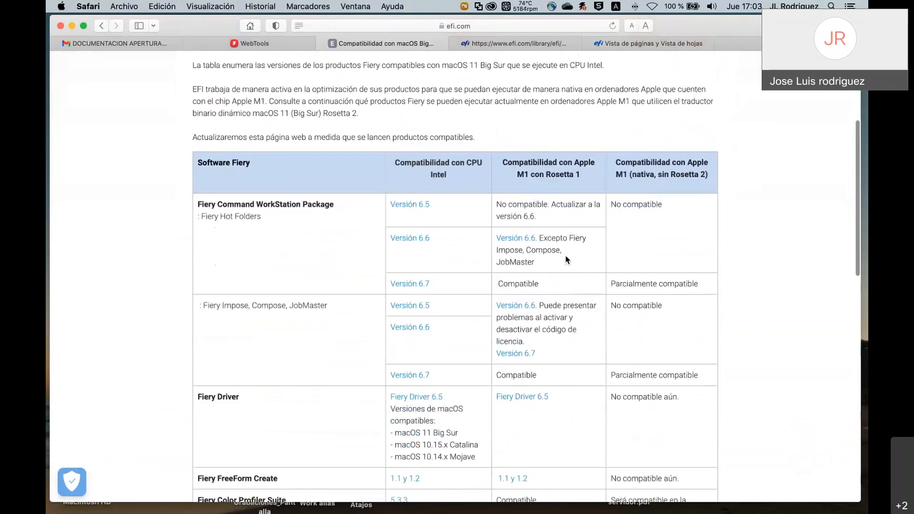
scroll(566, 258, down, 3)
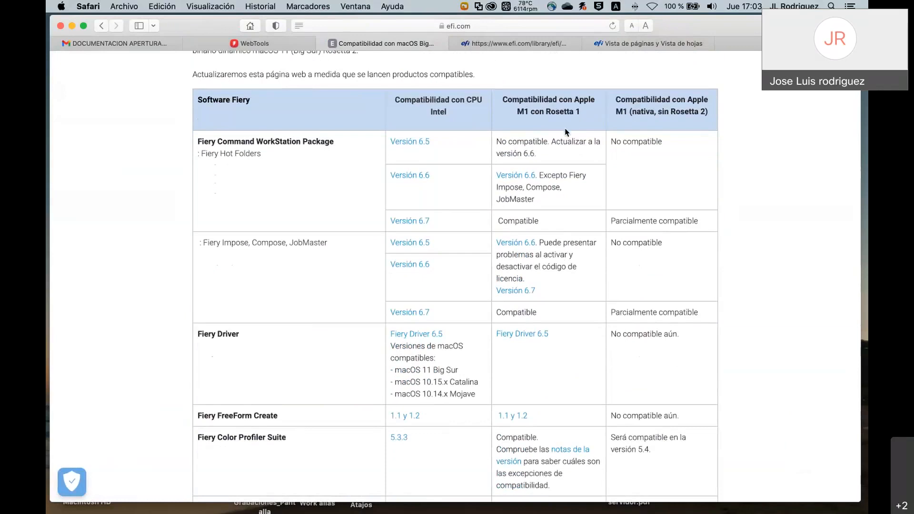
scroll(566, 132, up, 5)
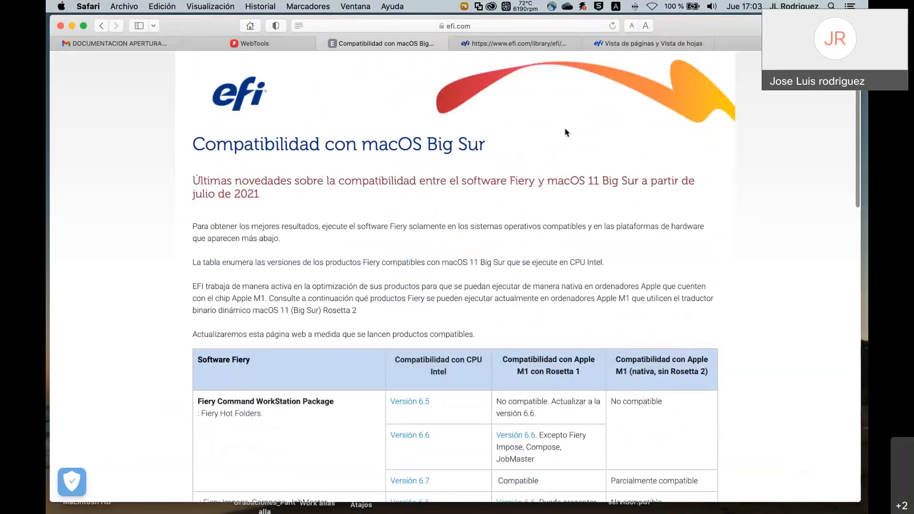
Go back to the Command WorkStation 6.7 specifications showing macOS 10.14–12, 4 GB RAM and 7 GB disk.
click(100, 27)
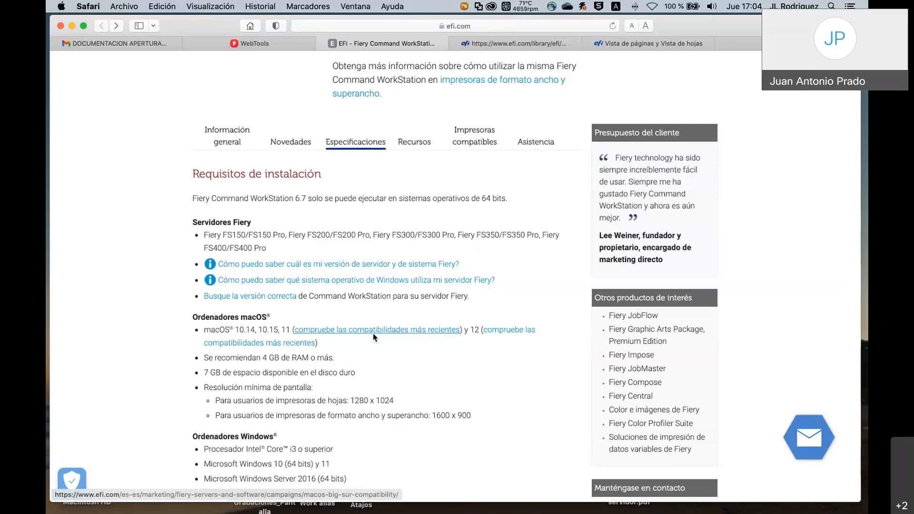
scroll(359, 160, up, 1)
scroll(409, 172, up, 1)
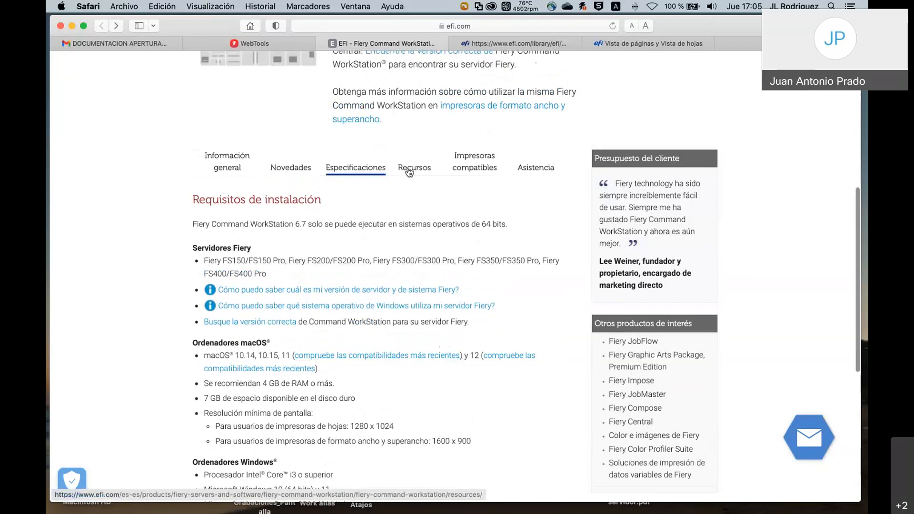
Browse the Recursos tab's included videos, training links and Novedades guides for versions 6.0–6.7.
click(417, 174)
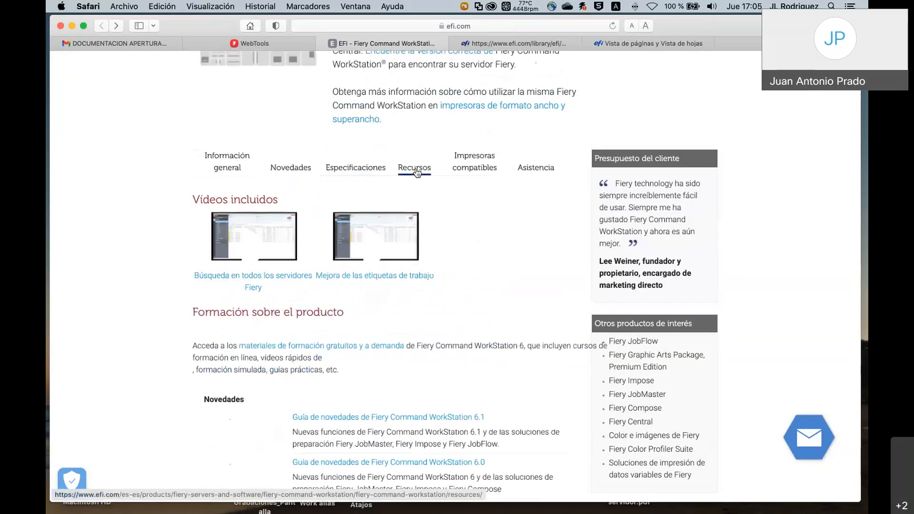
scroll(444, 273, down, 5)
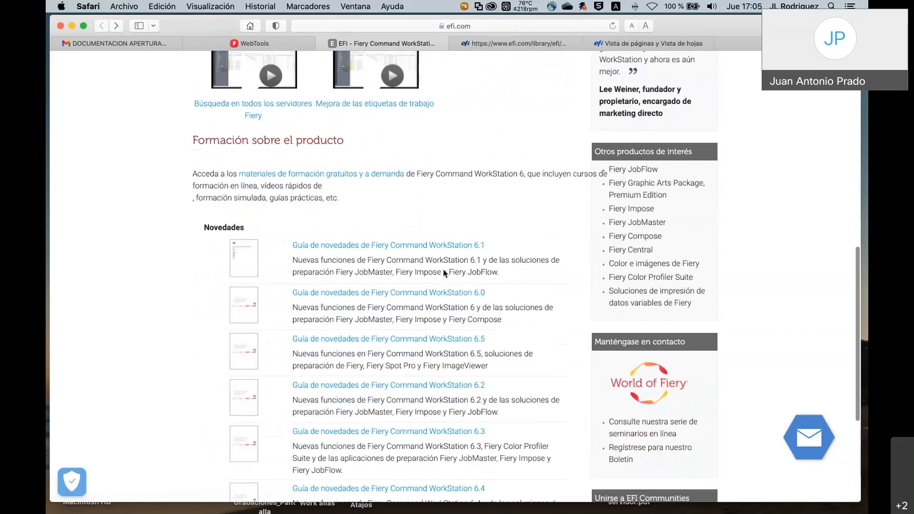
scroll(444, 273, down, 2)
scroll(443, 269, down, 3)
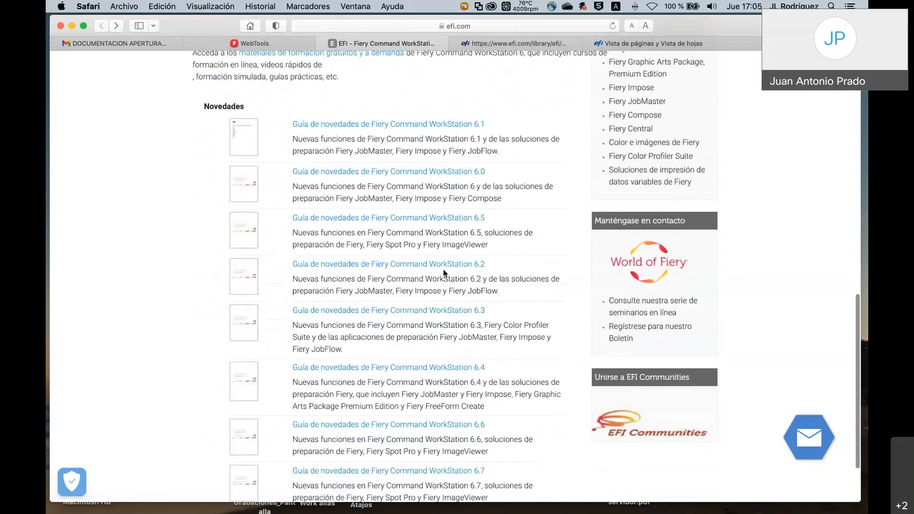
scroll(443, 272, down, 3)
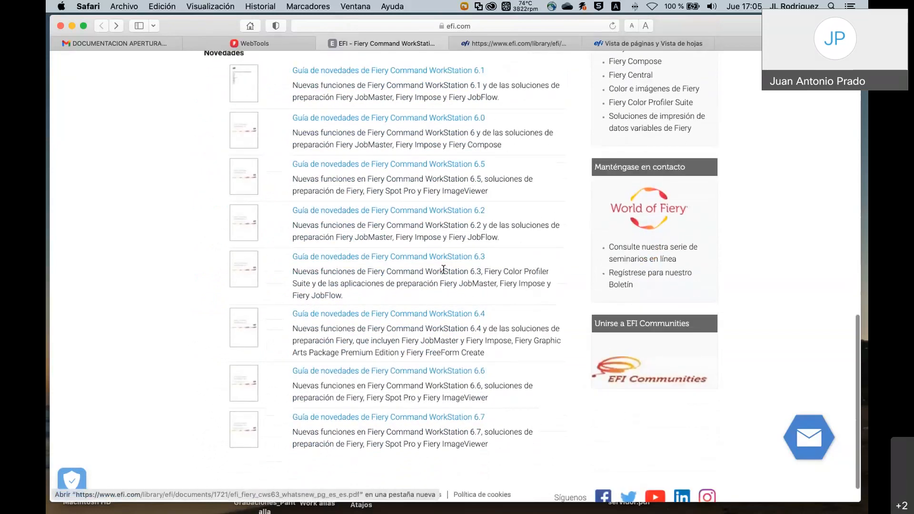
scroll(444, 271, up, 1)
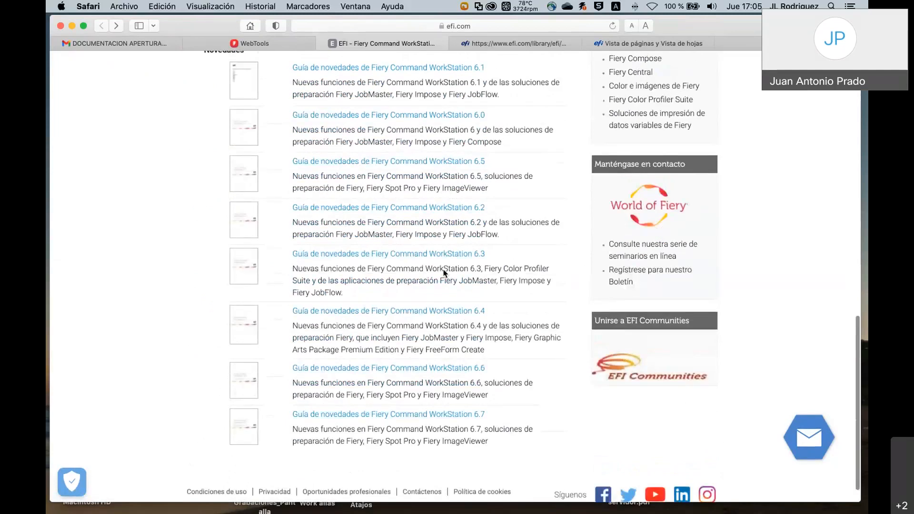
scroll(443, 272, down, 1)
scroll(443, 273, up, 8)
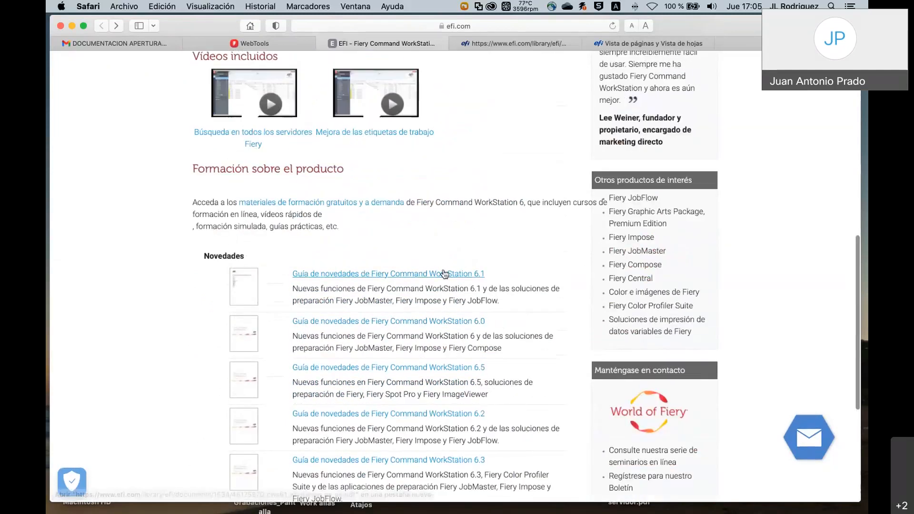
scroll(443, 273, down, 4)
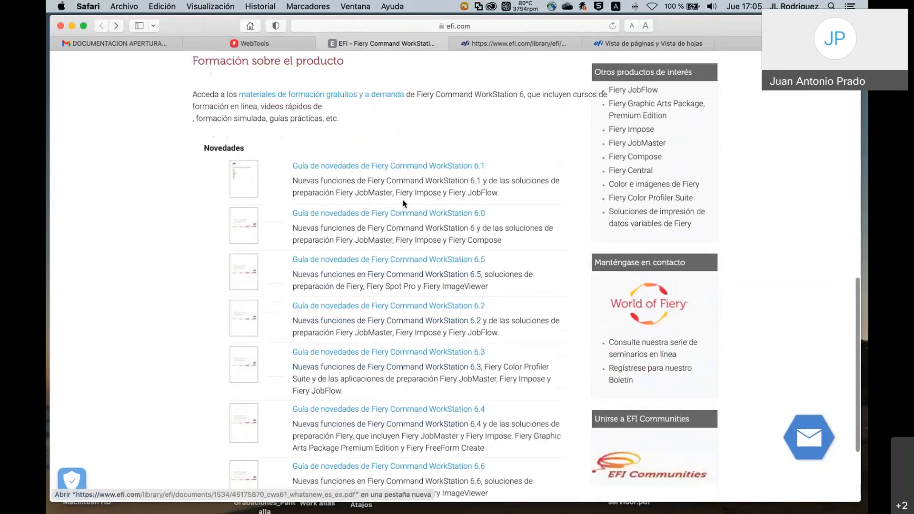
scroll(467, 223, down, 3)
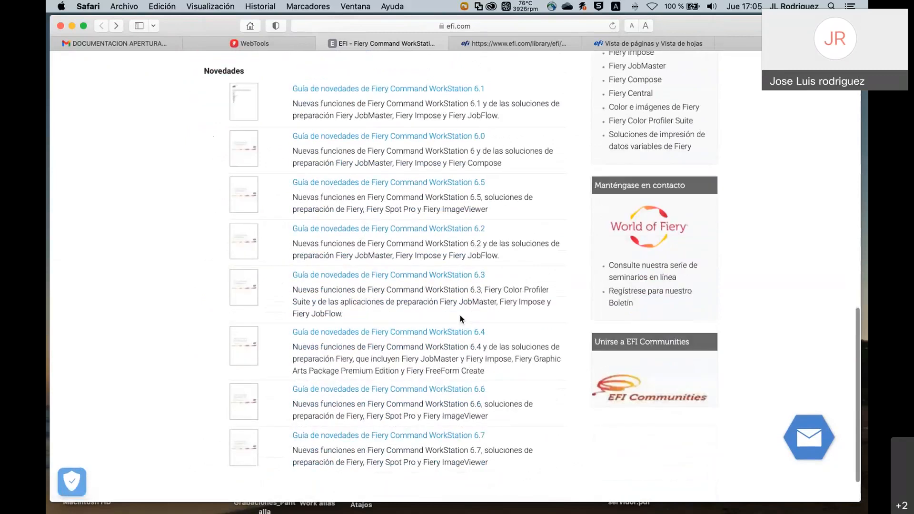
scroll(444, 398, up, 4)
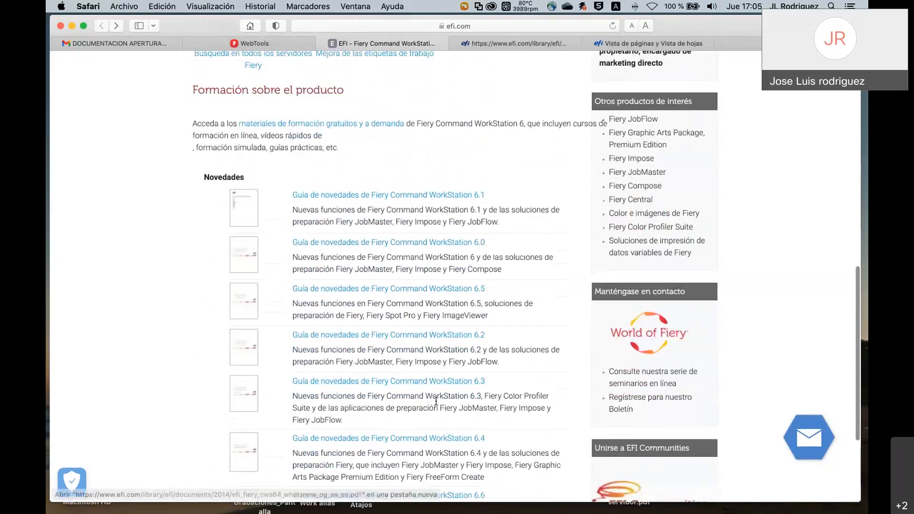
scroll(436, 401, up, 7)
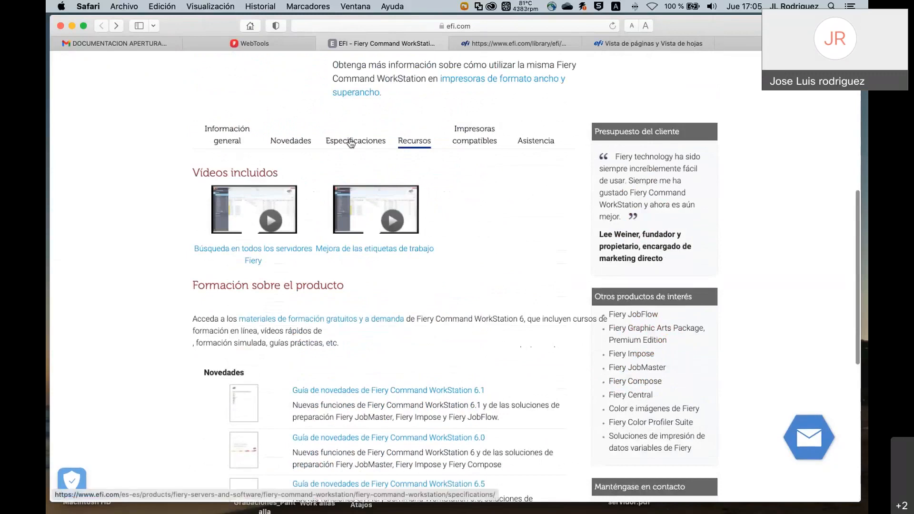
Review the Novedades list of Command WorkStation 6 features, including 6.7's cross-server job search.
click(224, 143)
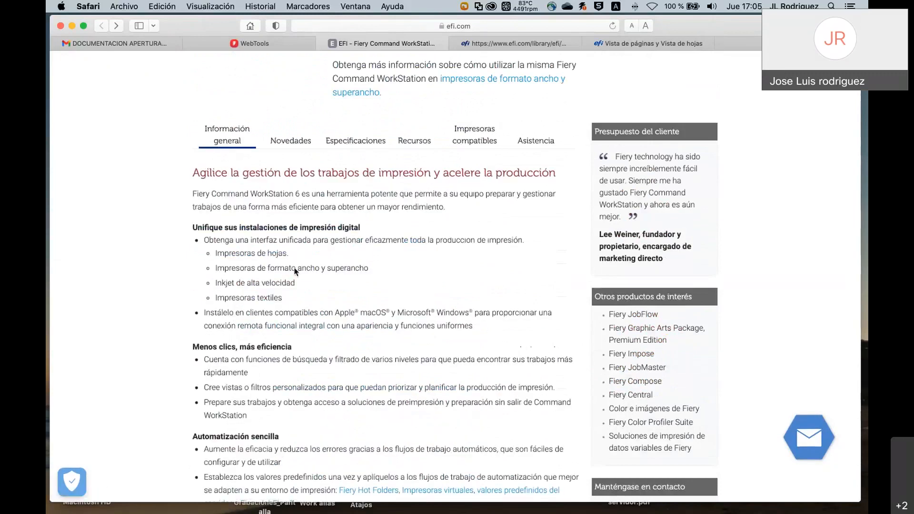
click(292, 141)
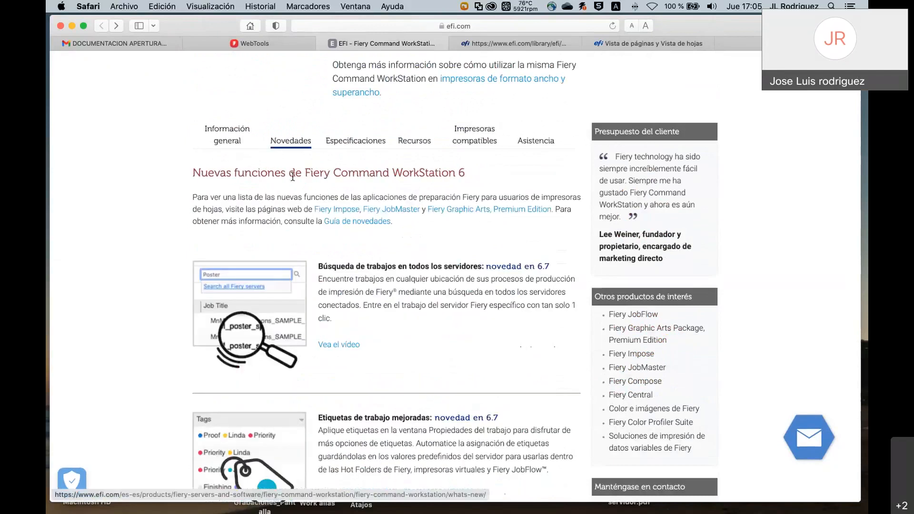
scroll(415, 328, down, 1)
scroll(415, 328, down, 3)
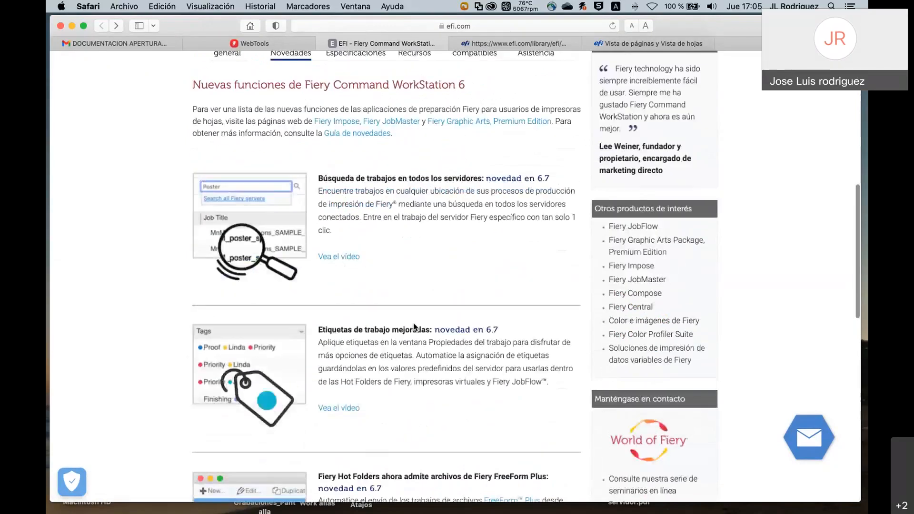
scroll(414, 328, down, 5)
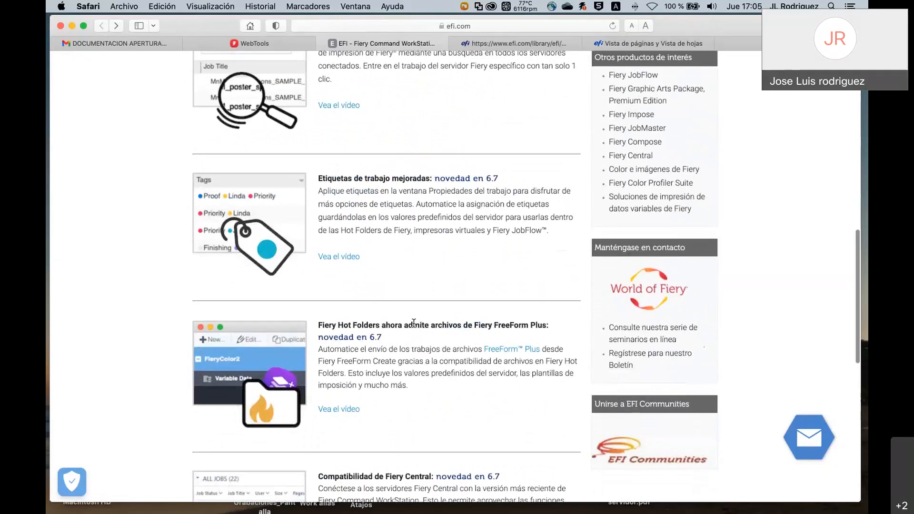
scroll(414, 324, down, 15)
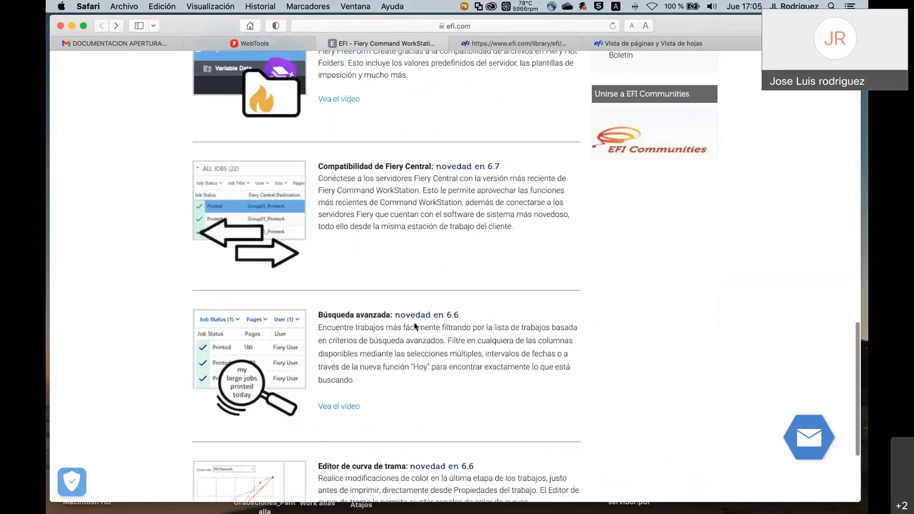
scroll(415, 326, up, 20)
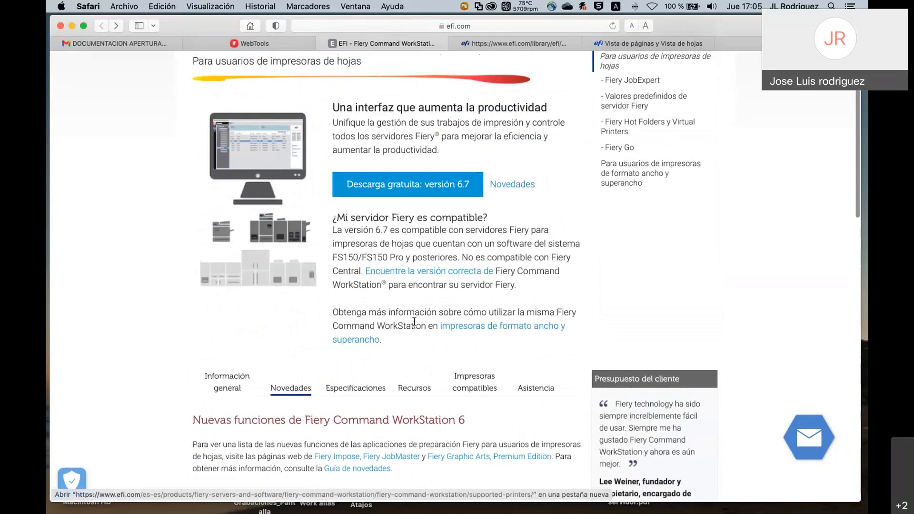
click(414, 388)
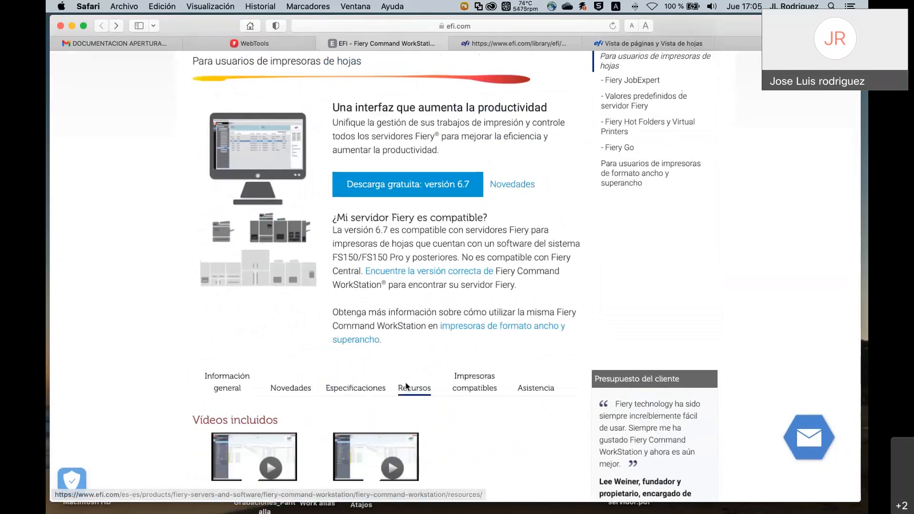
scroll(407, 385, down, 5)
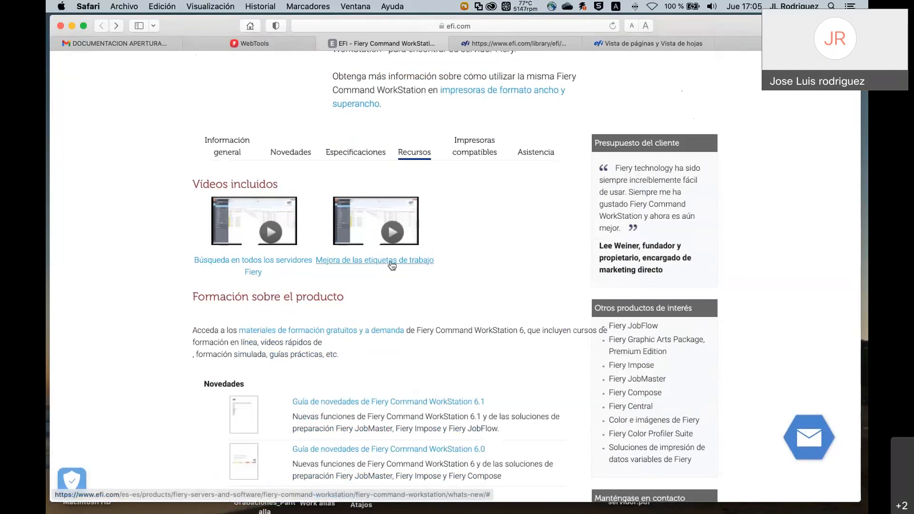
scroll(375, 282, down, 1)
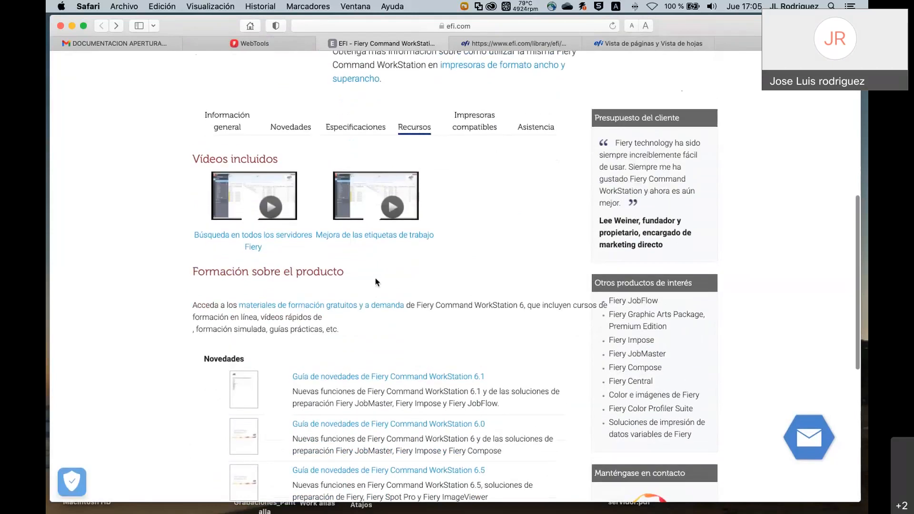
scroll(369, 242, up, 2)
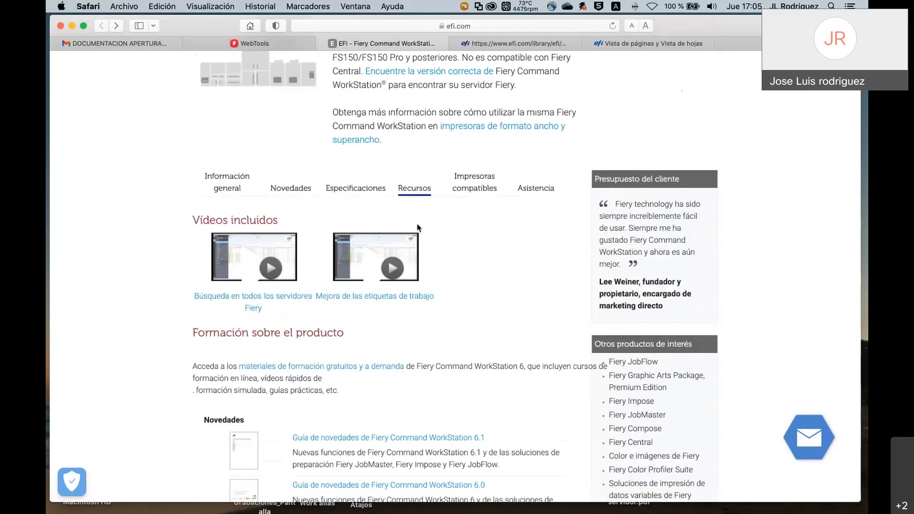
scroll(418, 228, up, 3)
scroll(418, 228, up, 1)
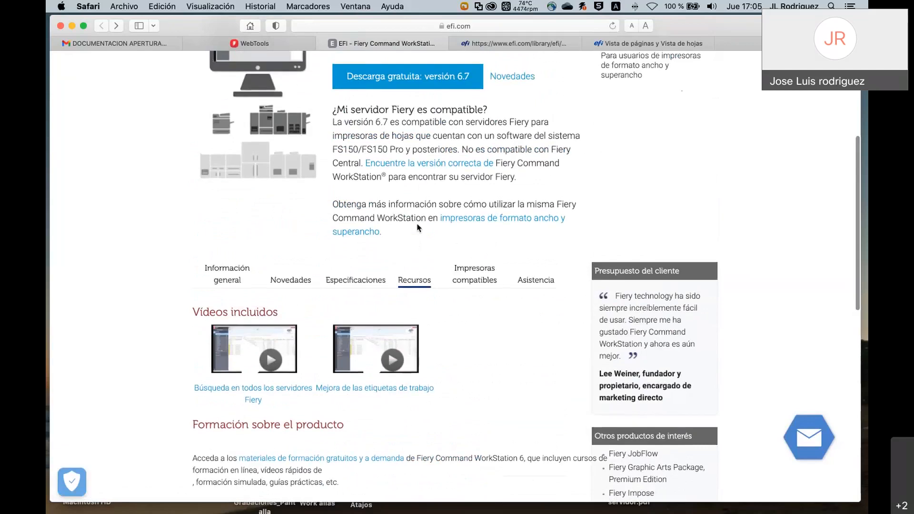
scroll(457, 320, down, 1)
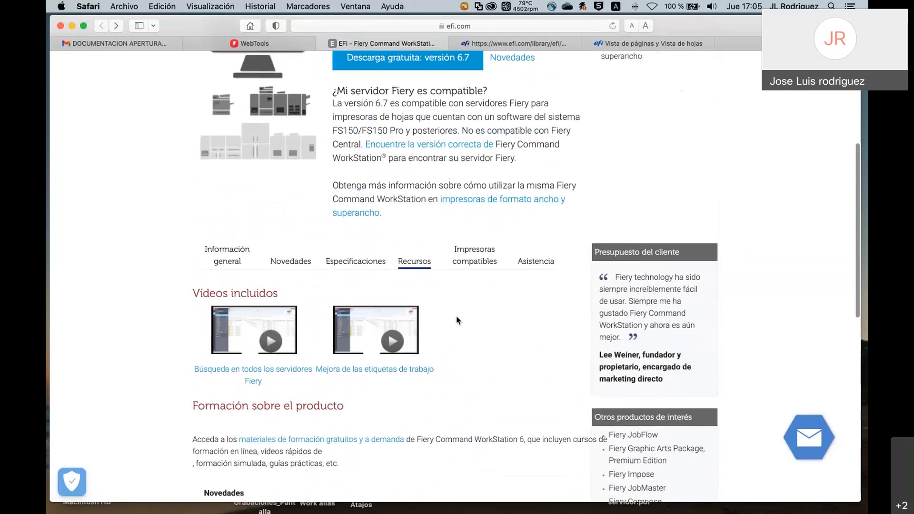
scroll(457, 320, up, 8)
scroll(457, 271, up, 1)
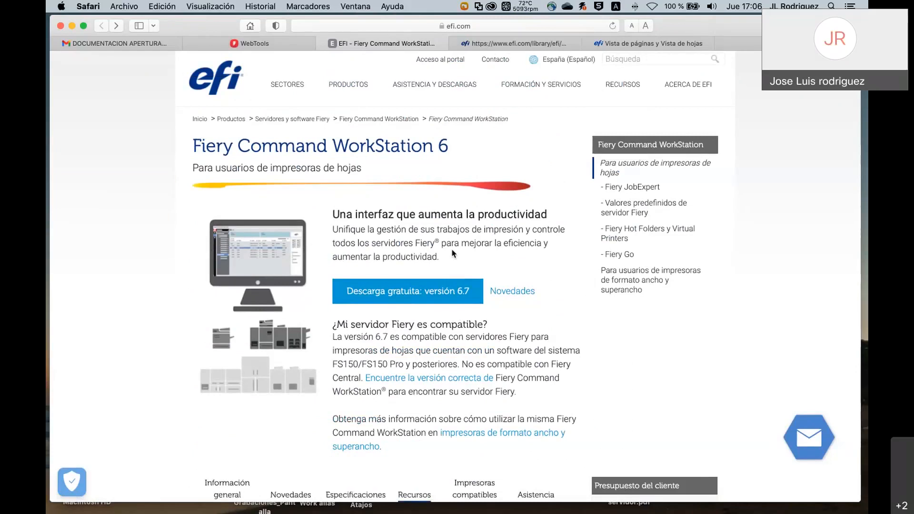
Enter 'sales' in the address bar and accept the salesportal.efi.com suggestion.
scroll(448, 210, up, 1)
mouse_move(422, 90)
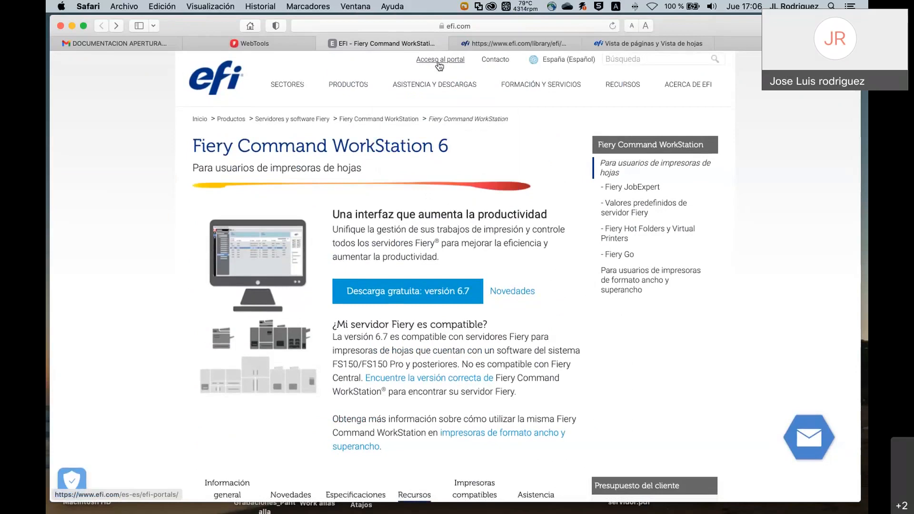
click(345, 27)
text(sales)
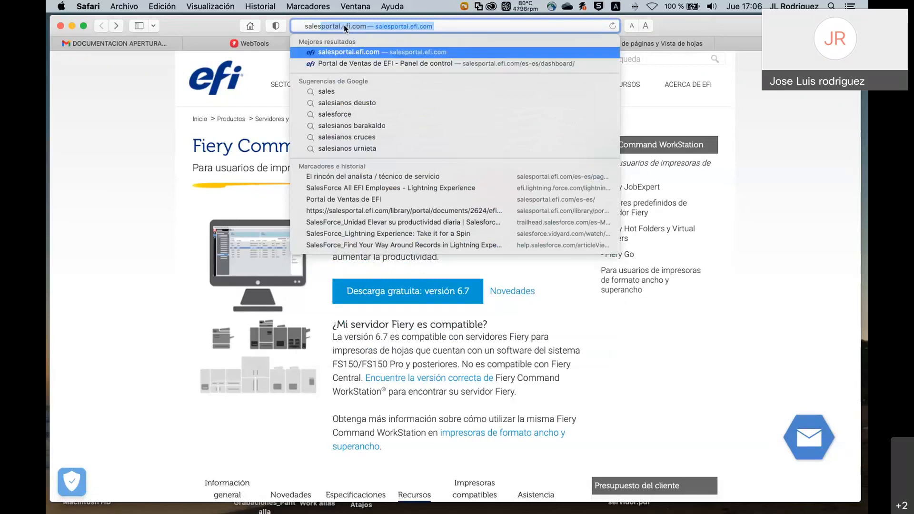
key(Return)
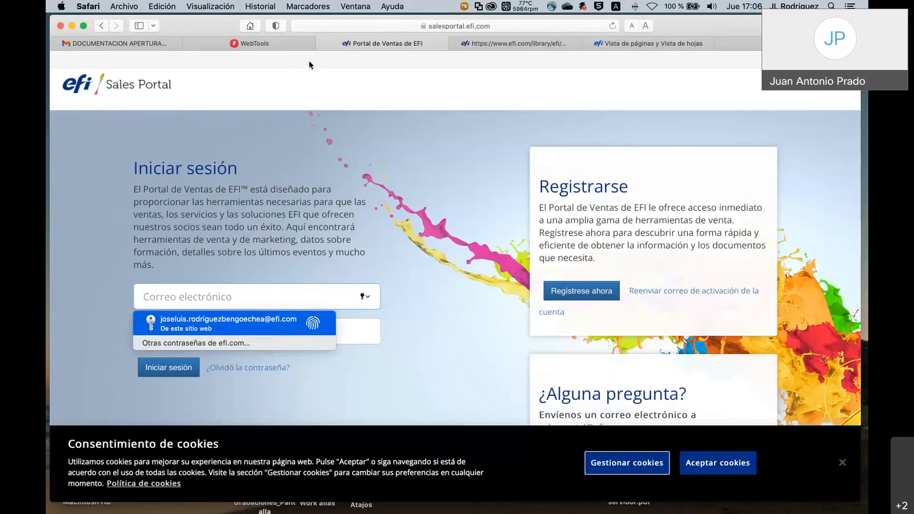
Sign in to the EFI Sales Portal using the saved efi.com credentials.
click(226, 343)
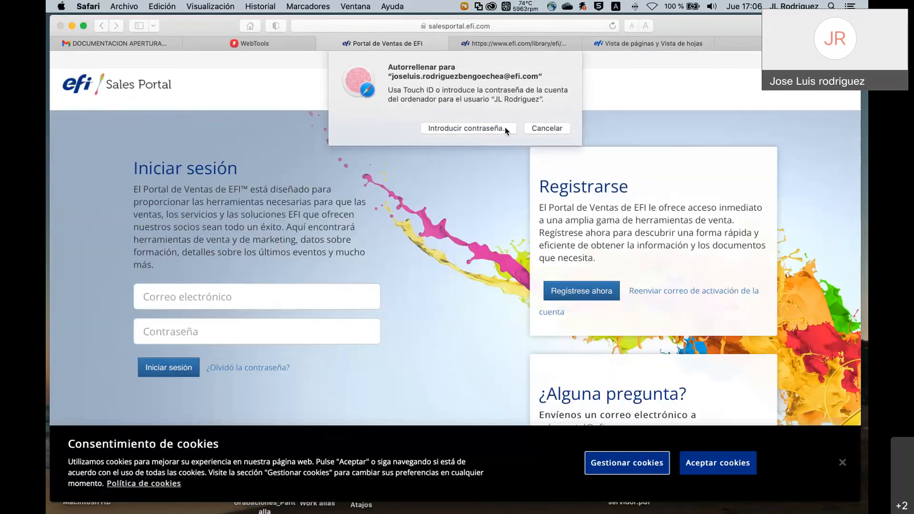
click(506, 130)
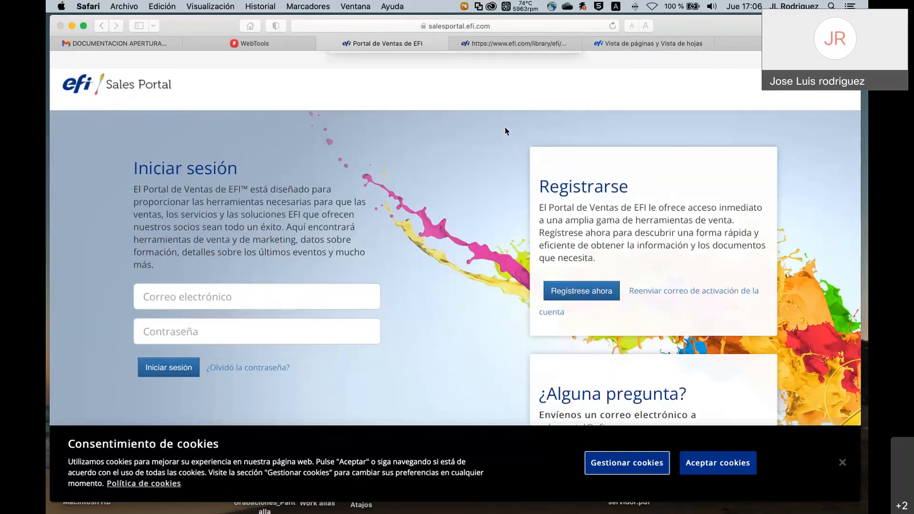
click(161, 373)
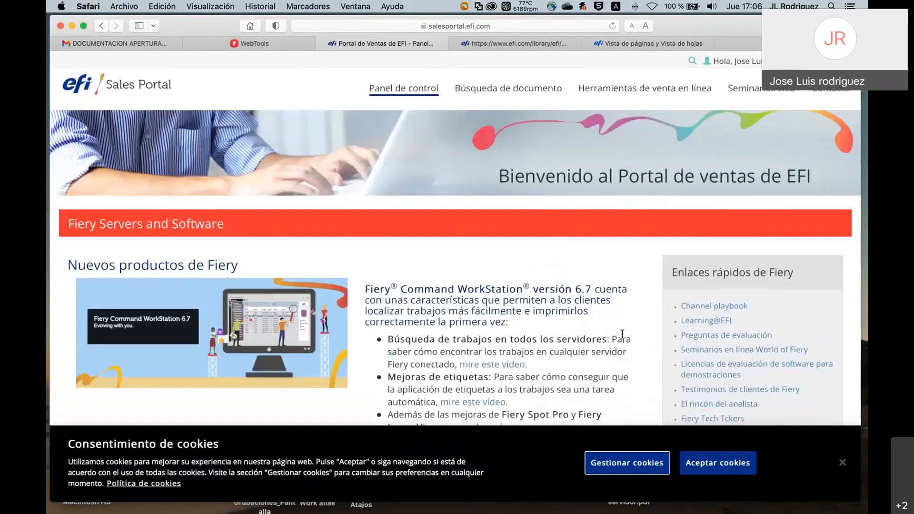
Open the Centro de descargas from El rincón del analista's Recursos section in a new tab.
scroll(622, 333, down, 1)
click(722, 391)
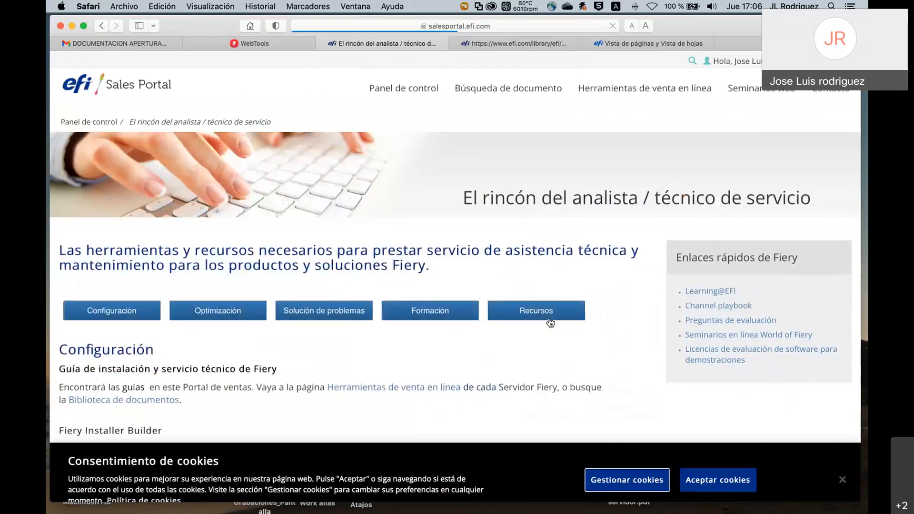
click(535, 310)
click(88, 159)
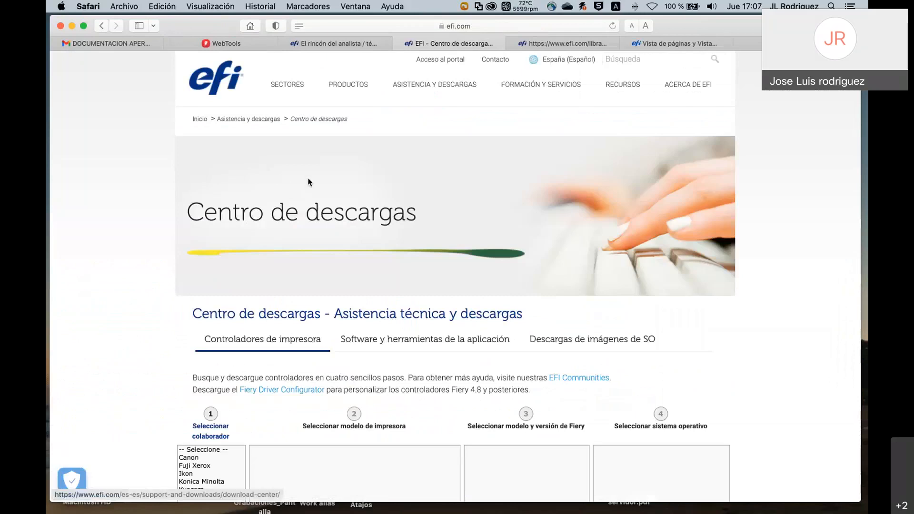
Choose Fiery Command WorkStation Package under 'Software y herramientas de la aplicación' in the Download Center.
scroll(319, 219, down, 3)
click(408, 266)
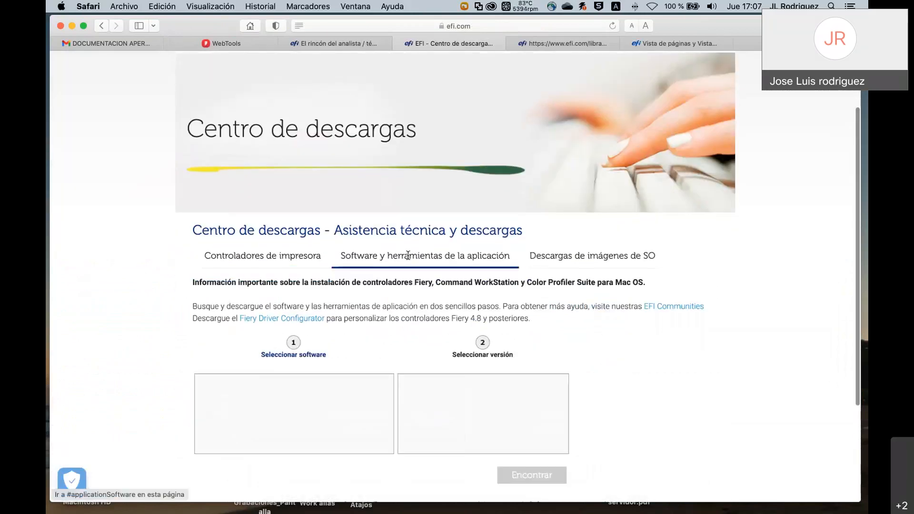
scroll(390, 292, down, 3)
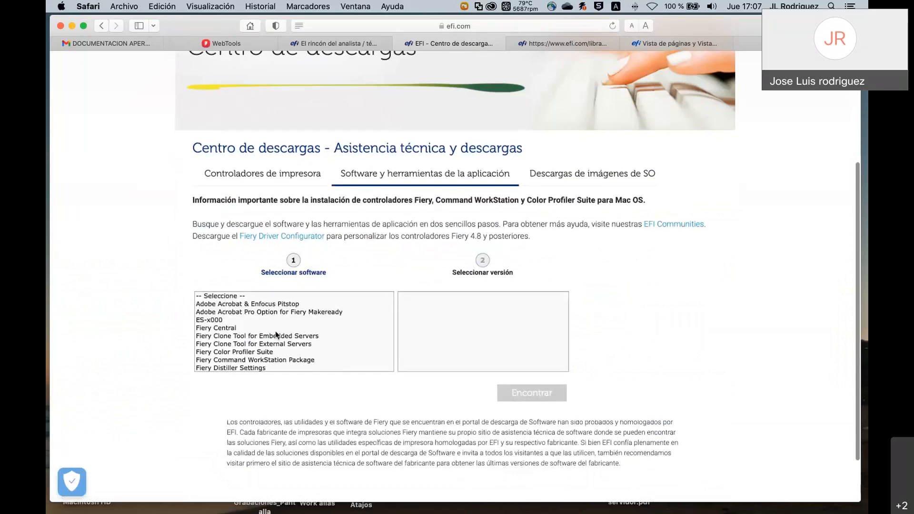
scroll(271, 342, down, 2)
click(269, 337)
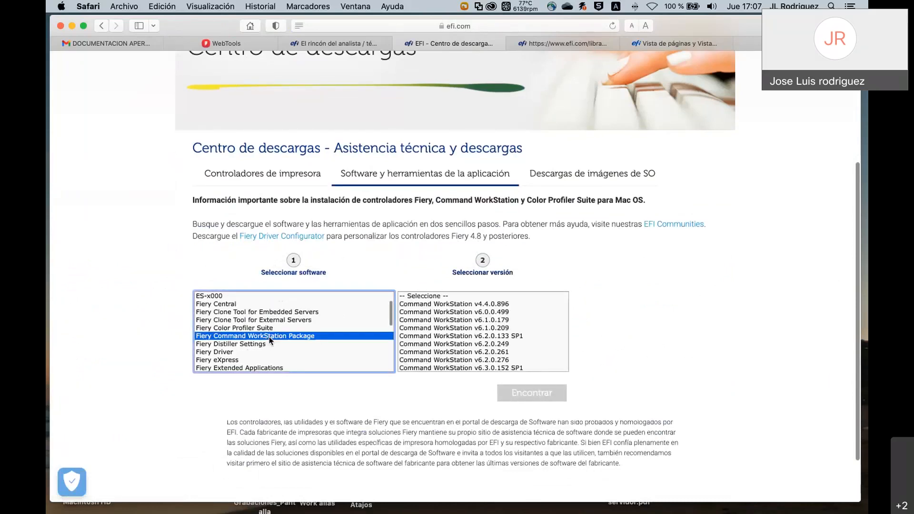
Browse the listed Command WorkStation versions, then return to the PowerPoint Q&A slide.
scroll(474, 363, down, 5)
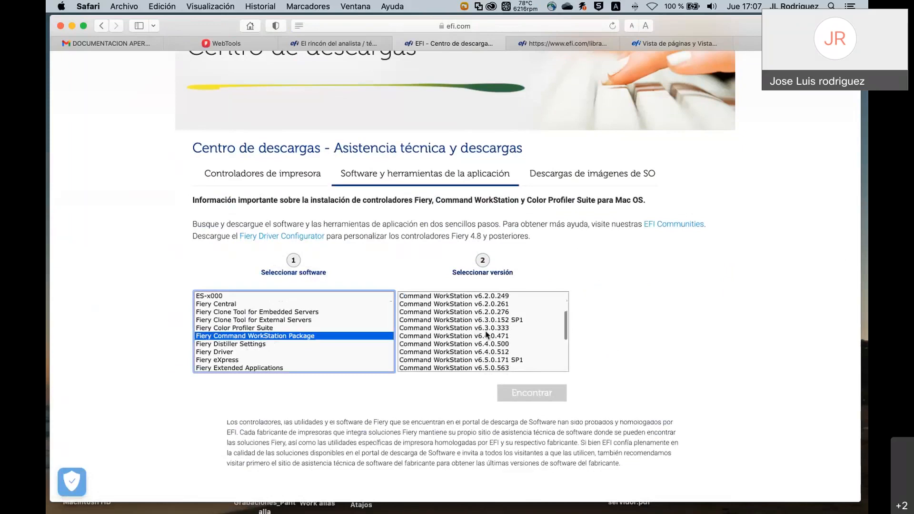
scroll(486, 333, down, 1)
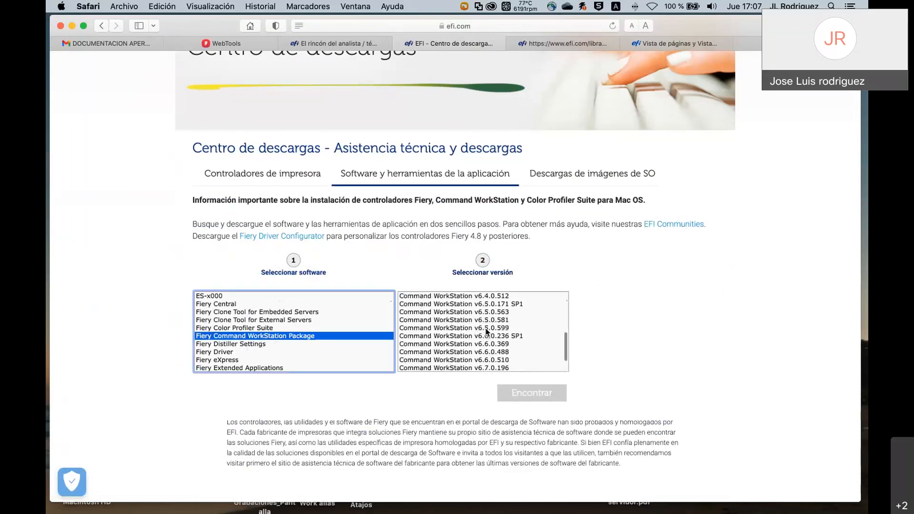
scroll(544, 334, down, 2)
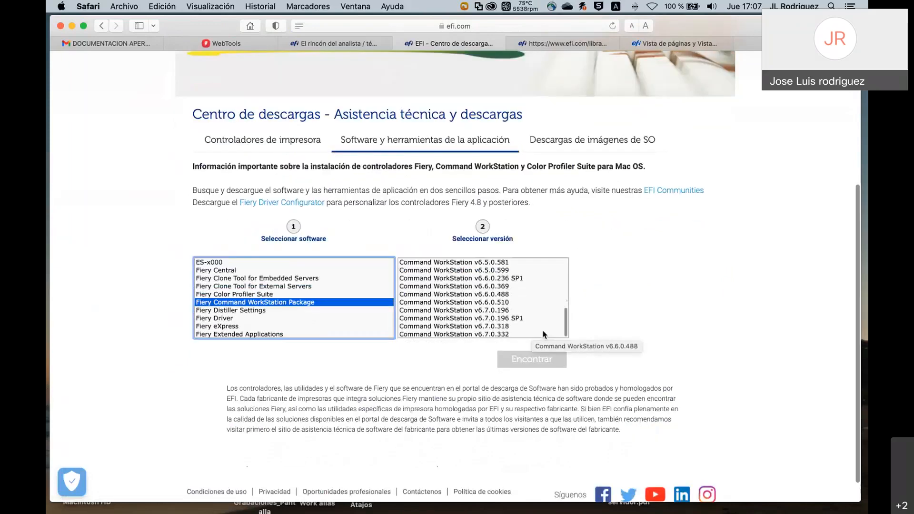
scroll(545, 334, down, 1)
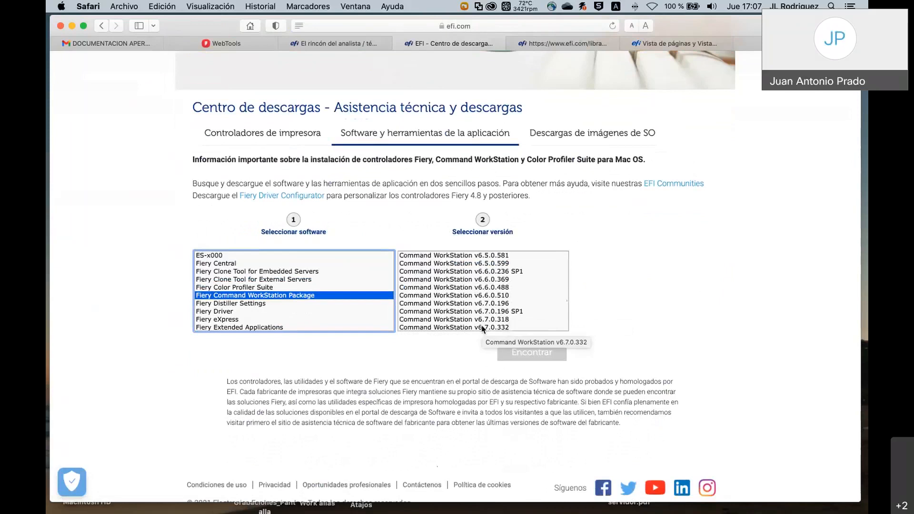
scroll(139, 277, up, 5)
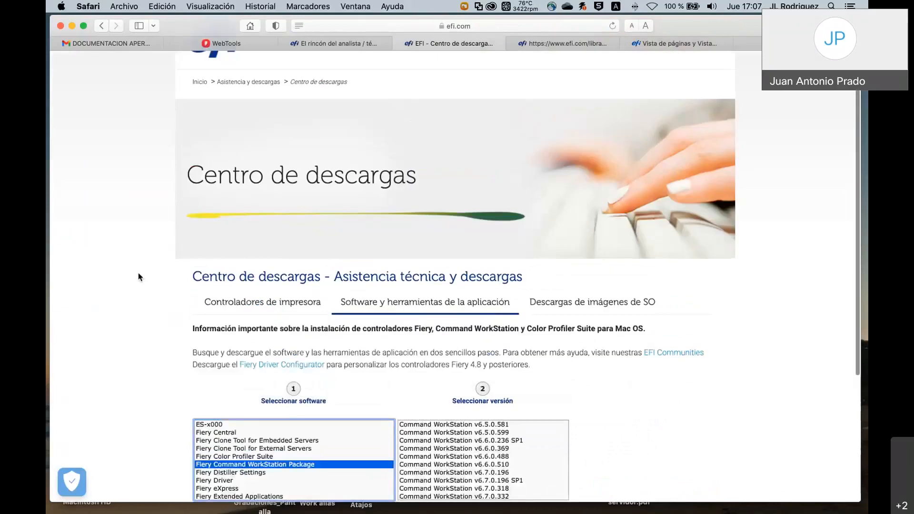
scroll(138, 277, up, 1)
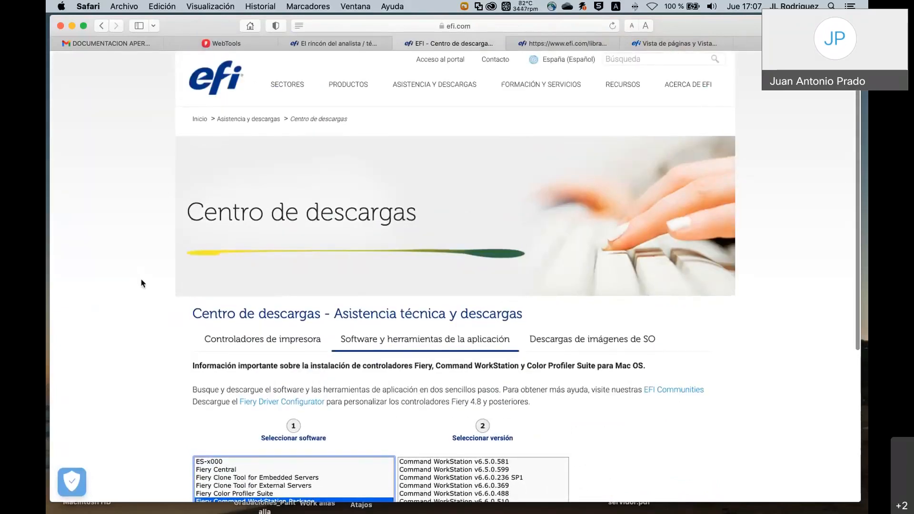
scroll(141, 283, down, 3)
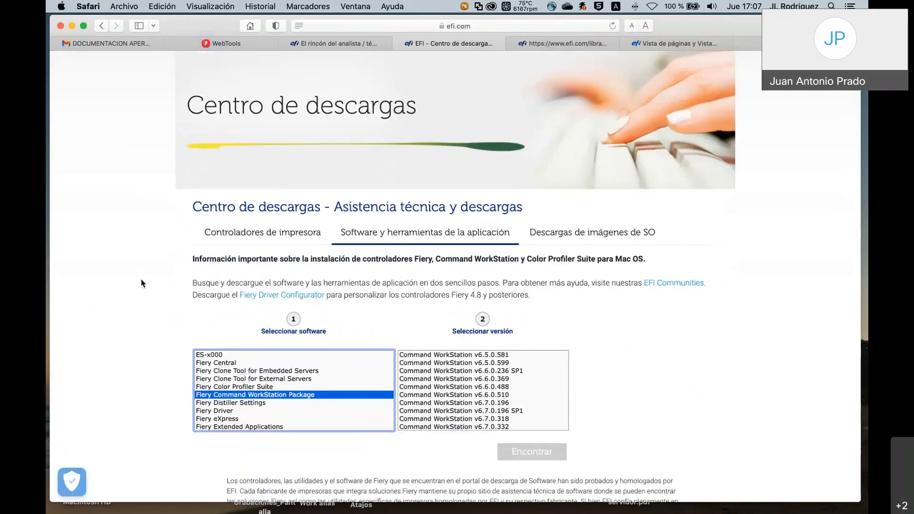
scroll(142, 281, up, 3)
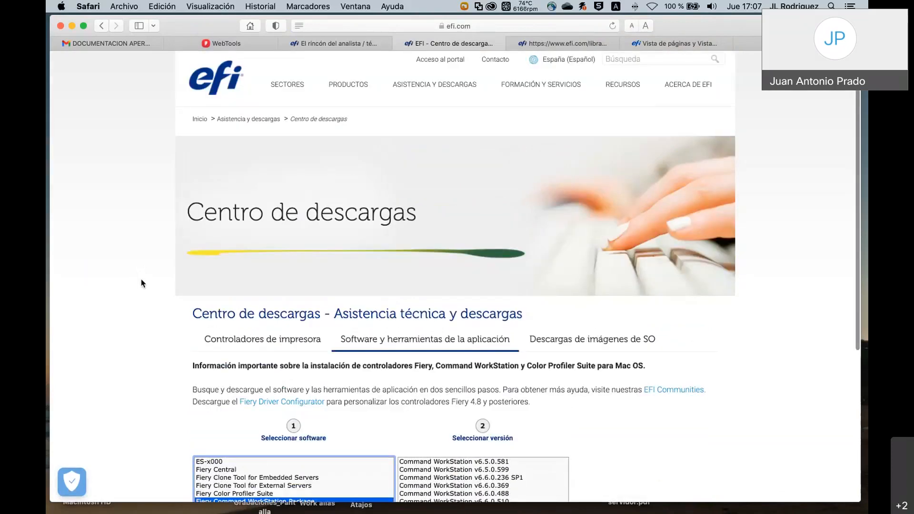
key(super+Tab)
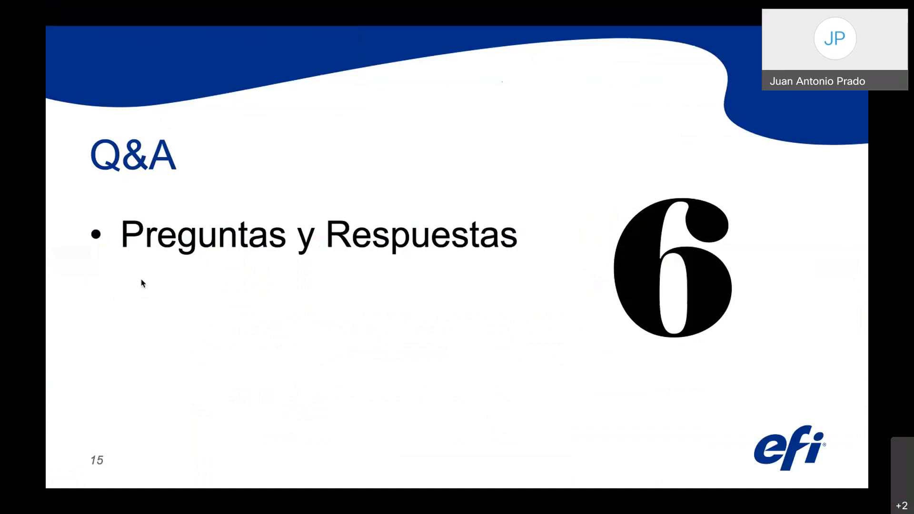
Switch to Fiery Command WorkStation, showing the server's 26 held jobs.
key(super+Tab)
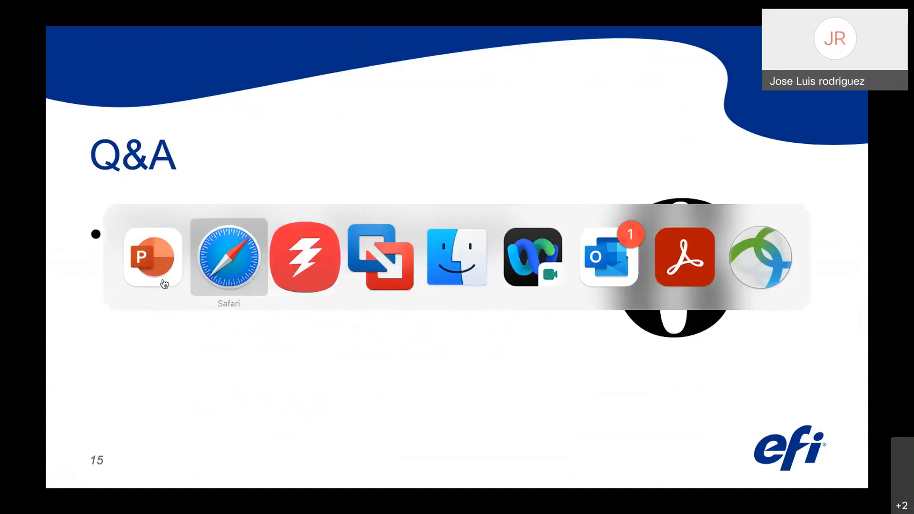
key(super+Tab)
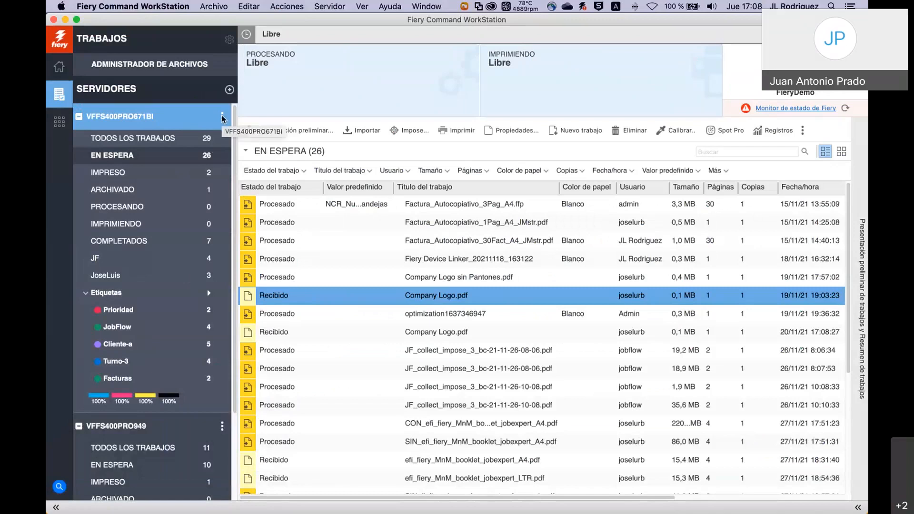
Open the three-dot actions menu for the VFFS400PRO671BI server in the sidebar.
click(221, 117)
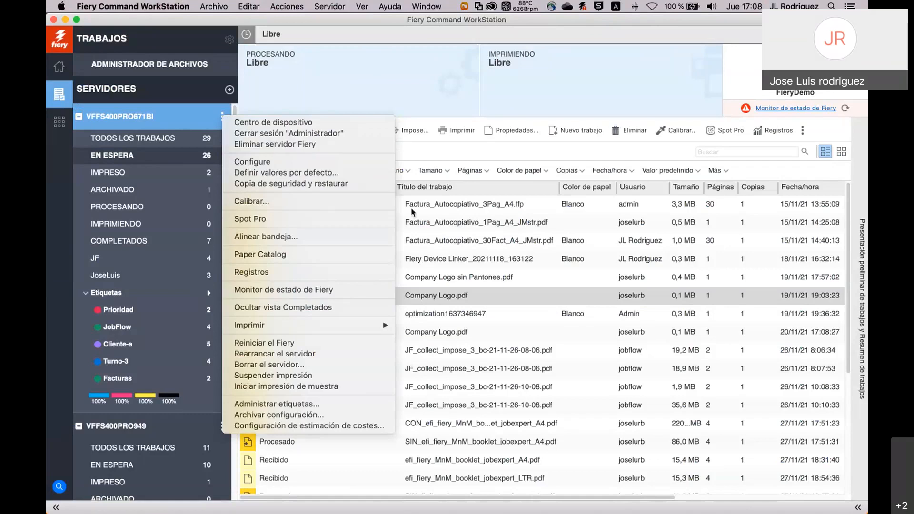
Dismiss the VFFS400PRO671BI actions menu and switch back to the PowerPoint Q&A slide.
click(449, 229)
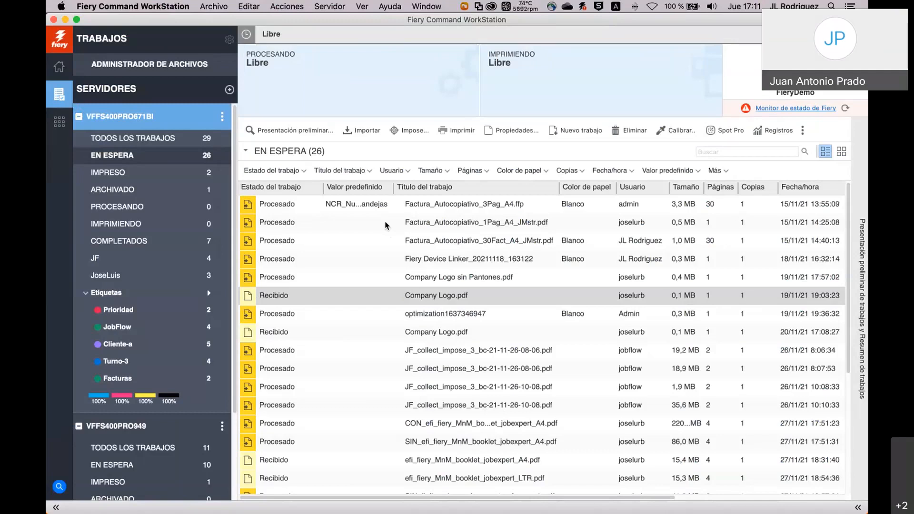
key(super+Tab)
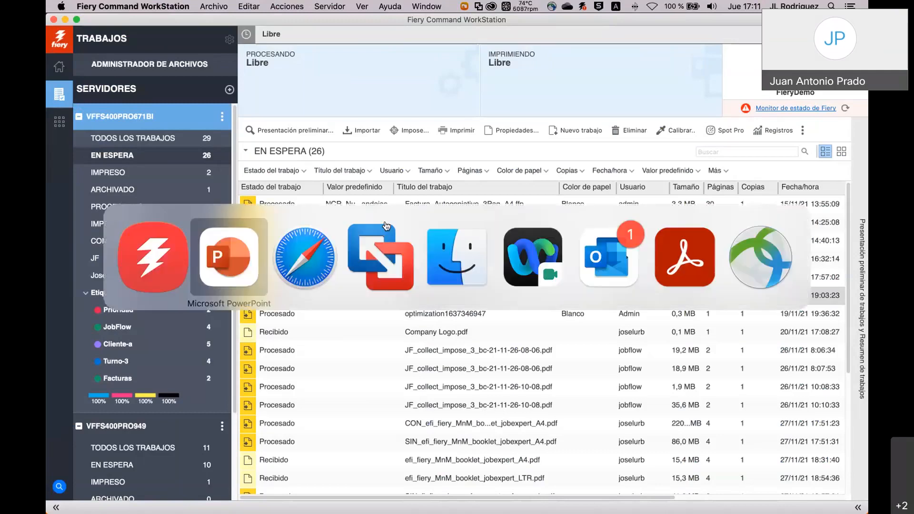